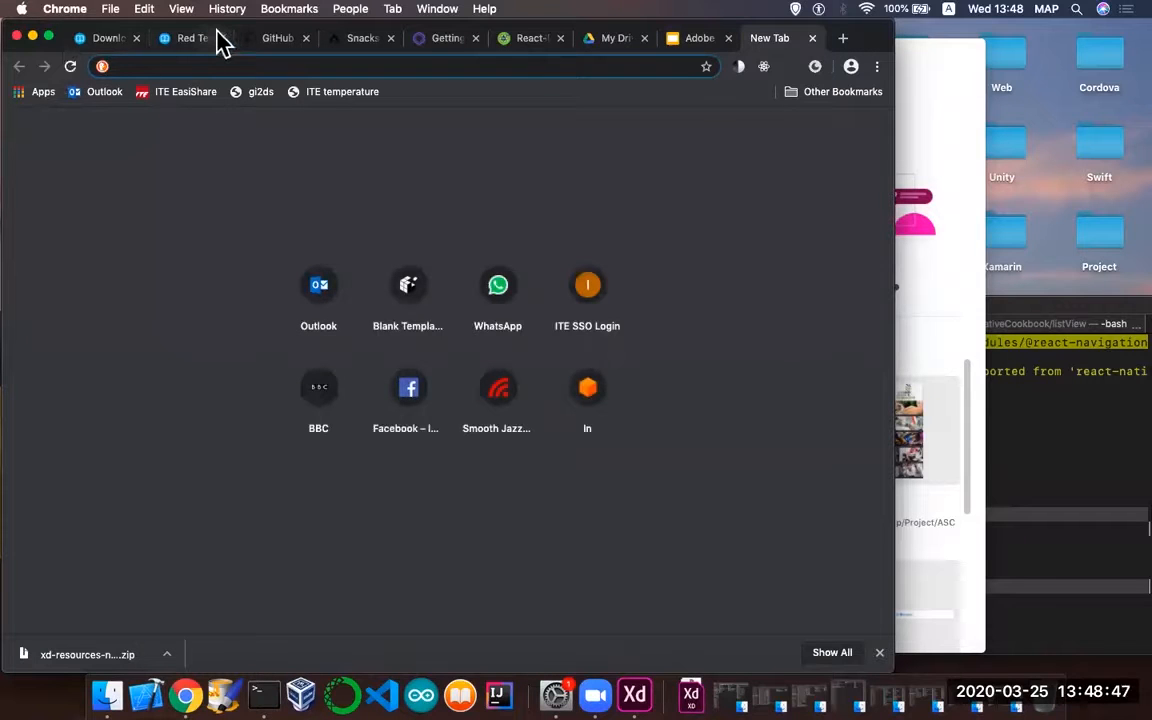
# - Search the web for "Adobe xd download" and open Adobe's free XD download page to look it over
pyautogui.write('adobe xd')
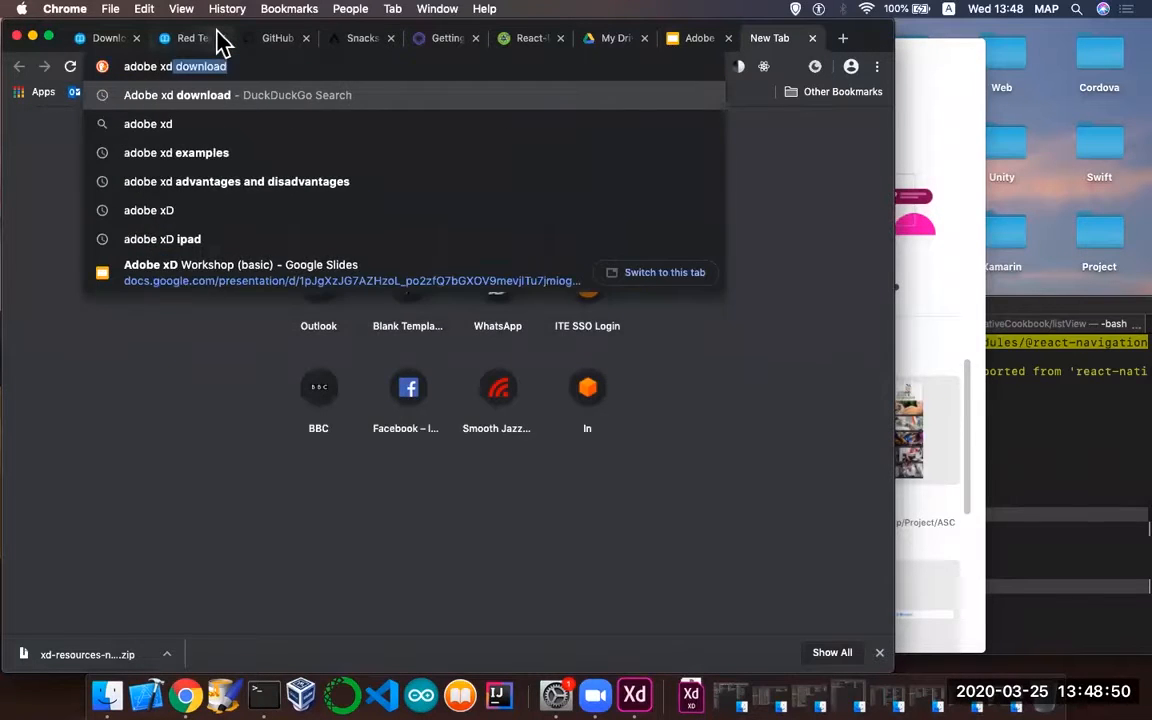
pyautogui.press('Return')
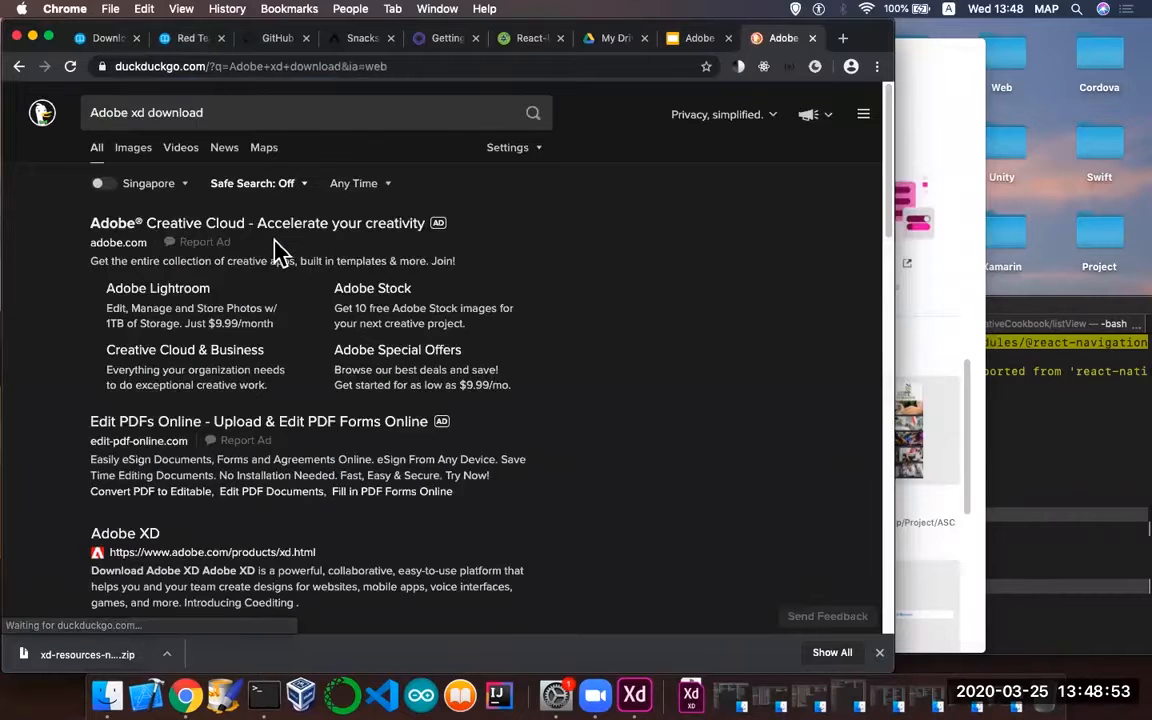
pyautogui.scroll(-6, 290, 265)
pyautogui.scroll(2, 252, 298)
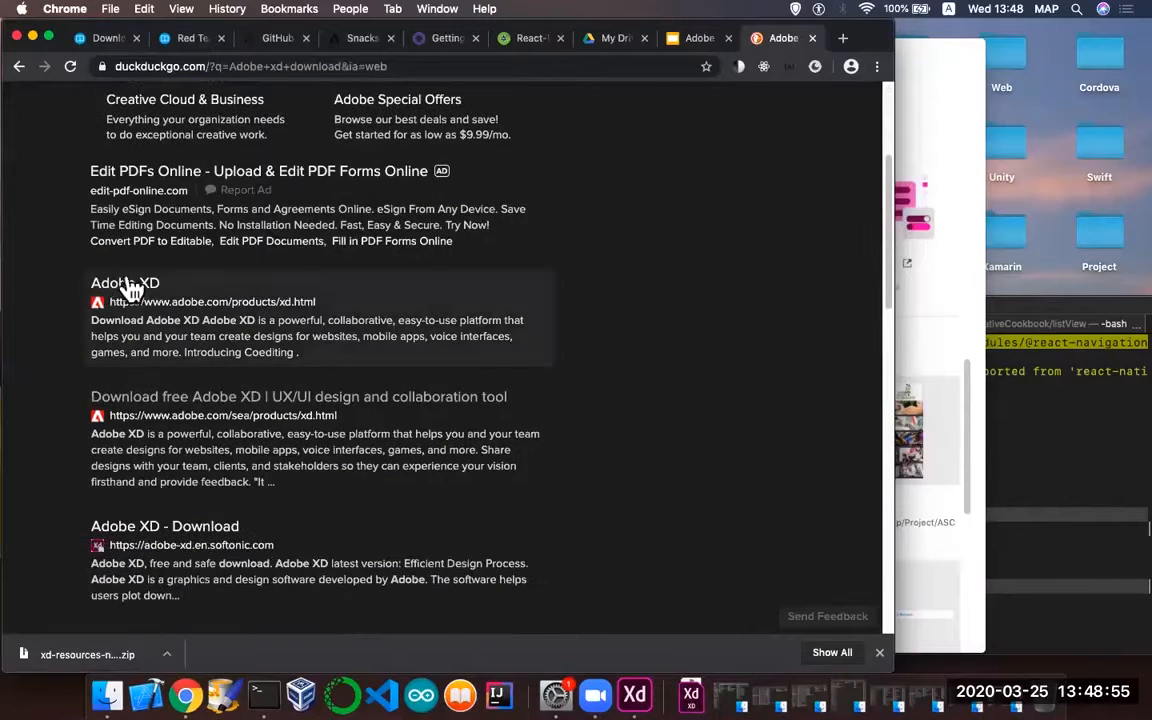
pyautogui.click(230, 398)
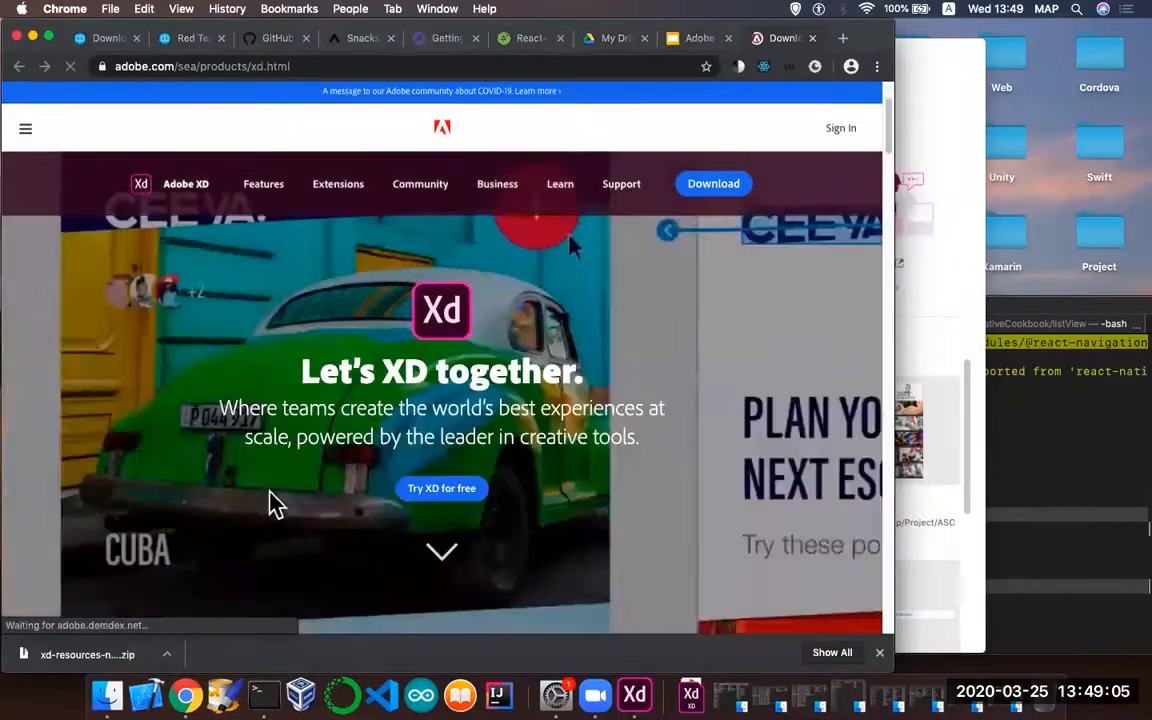
pyautogui.scroll(-3, 270, 496)
pyautogui.scroll(-3, 285, 475)
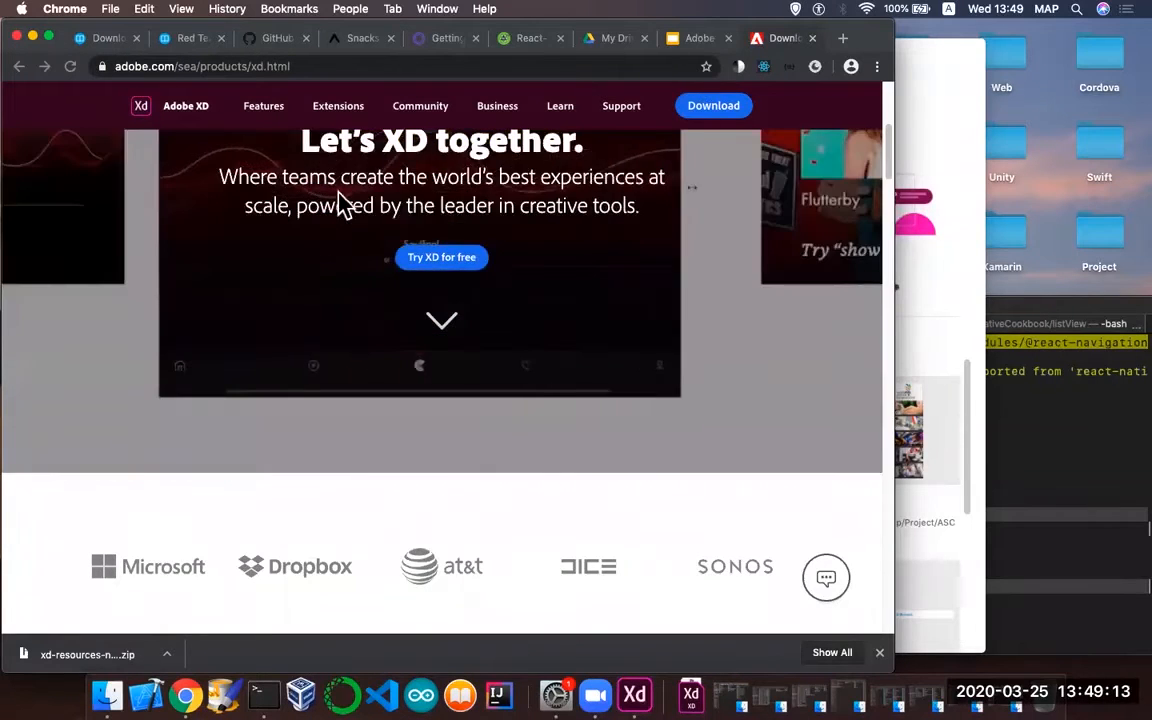
pyautogui.scroll(5, 342, 200)
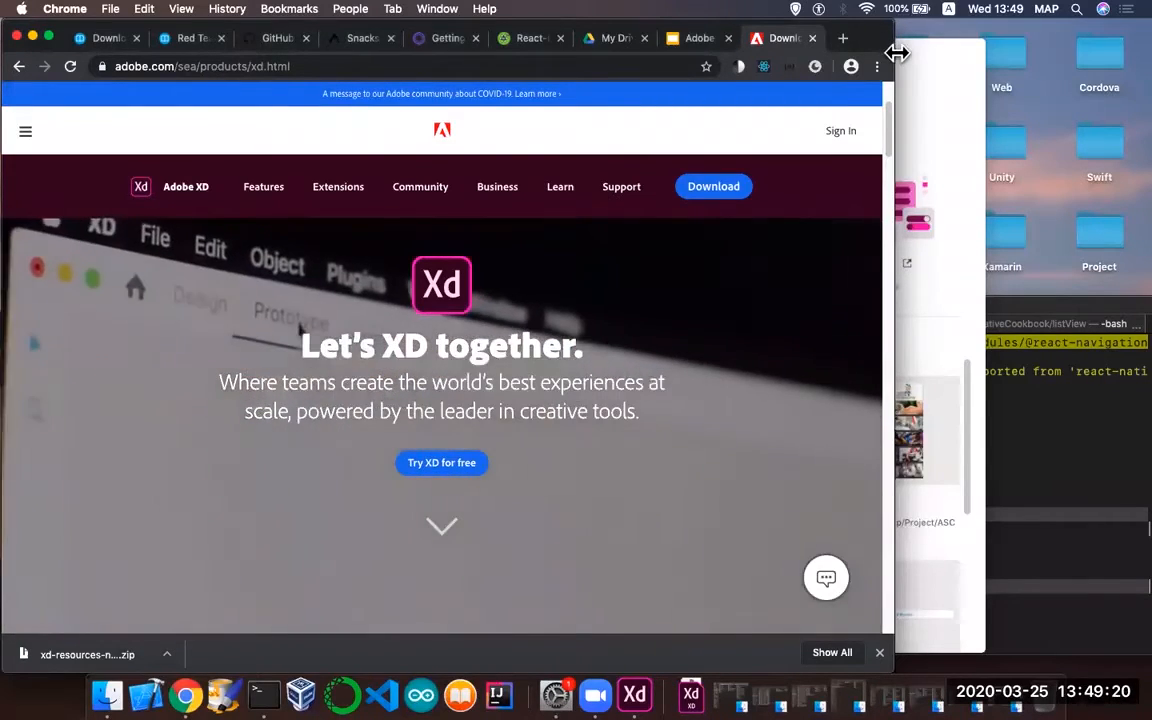
# - Return to the Adobe xD workshop slides and open the XD resources link given for the Navigo UI kit
pyautogui.moveTo(894, 51); pyautogui.dragTo(968, 75)
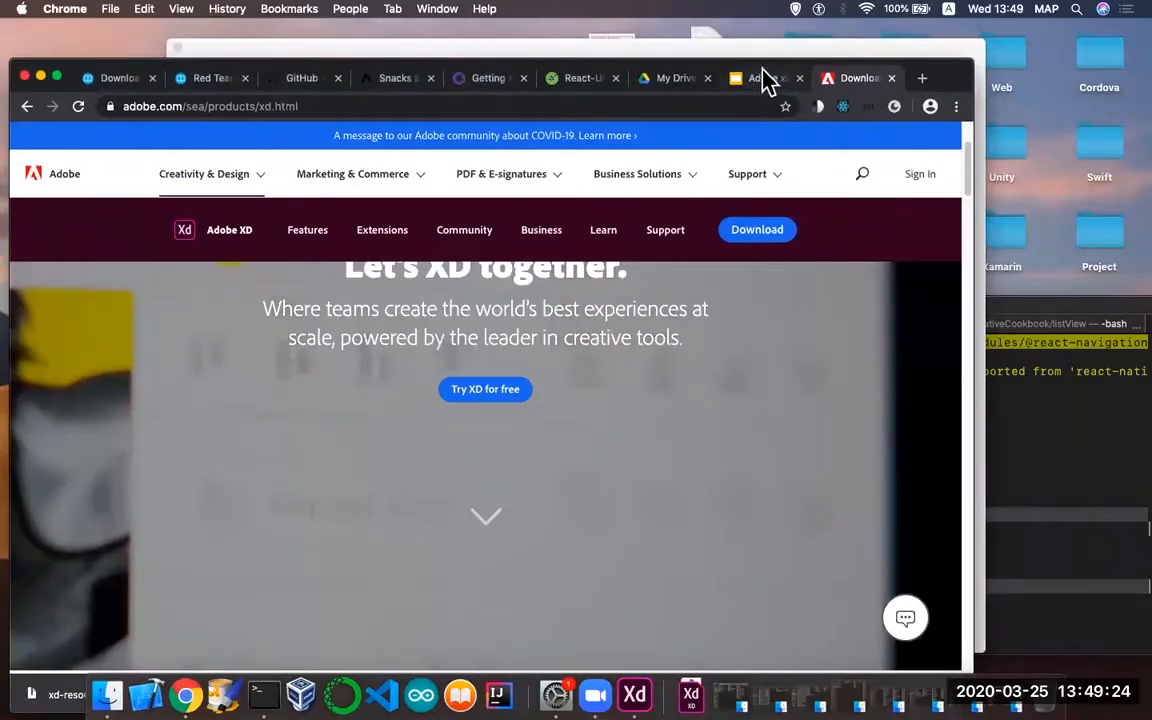
pyautogui.click(764, 80)
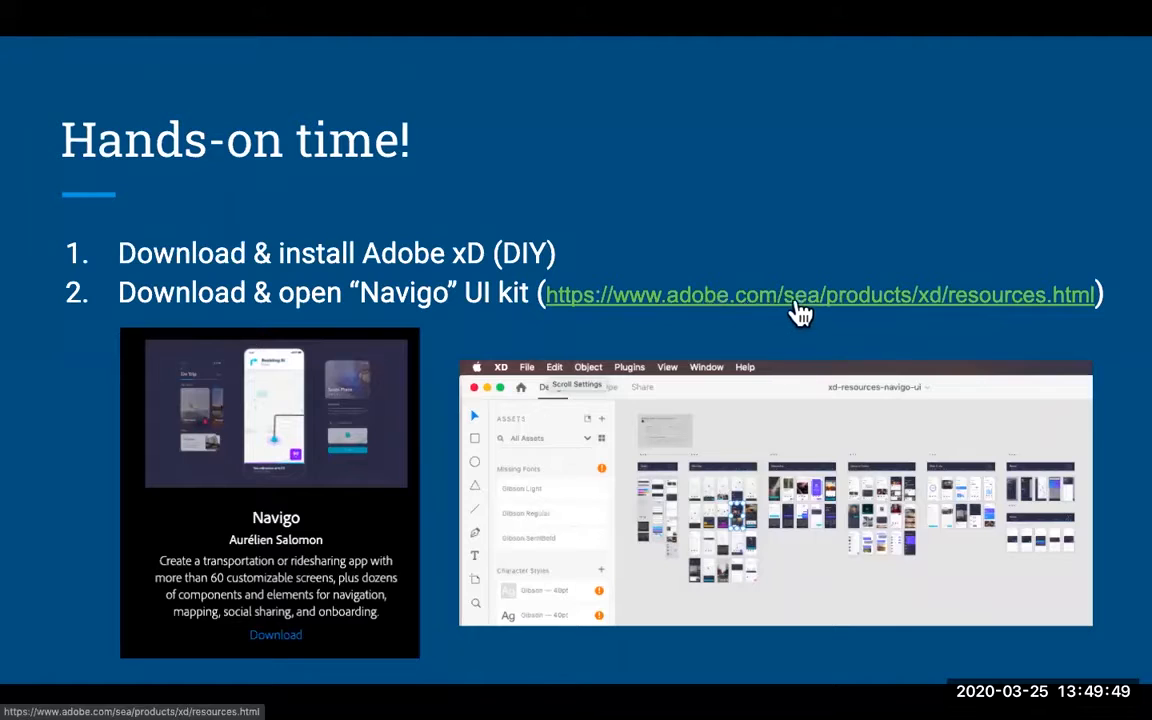
pyautogui.click(908, 298)
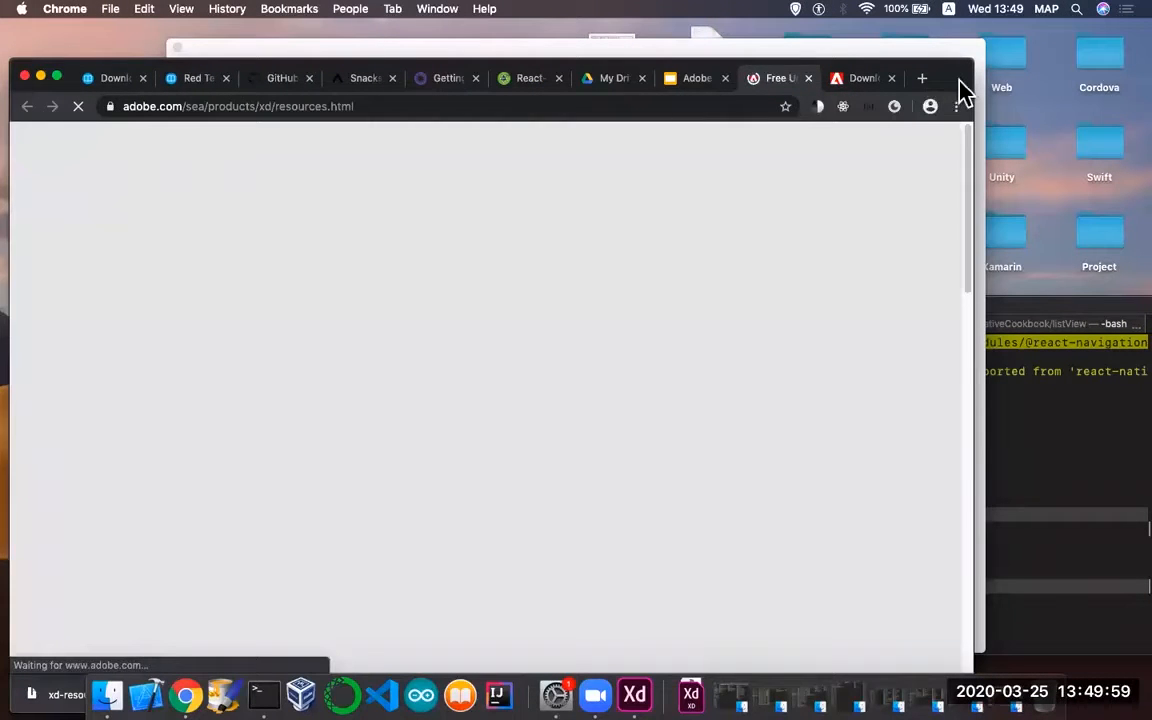
pyautogui.moveTo(959, 82); pyautogui.dragTo(953, 41)
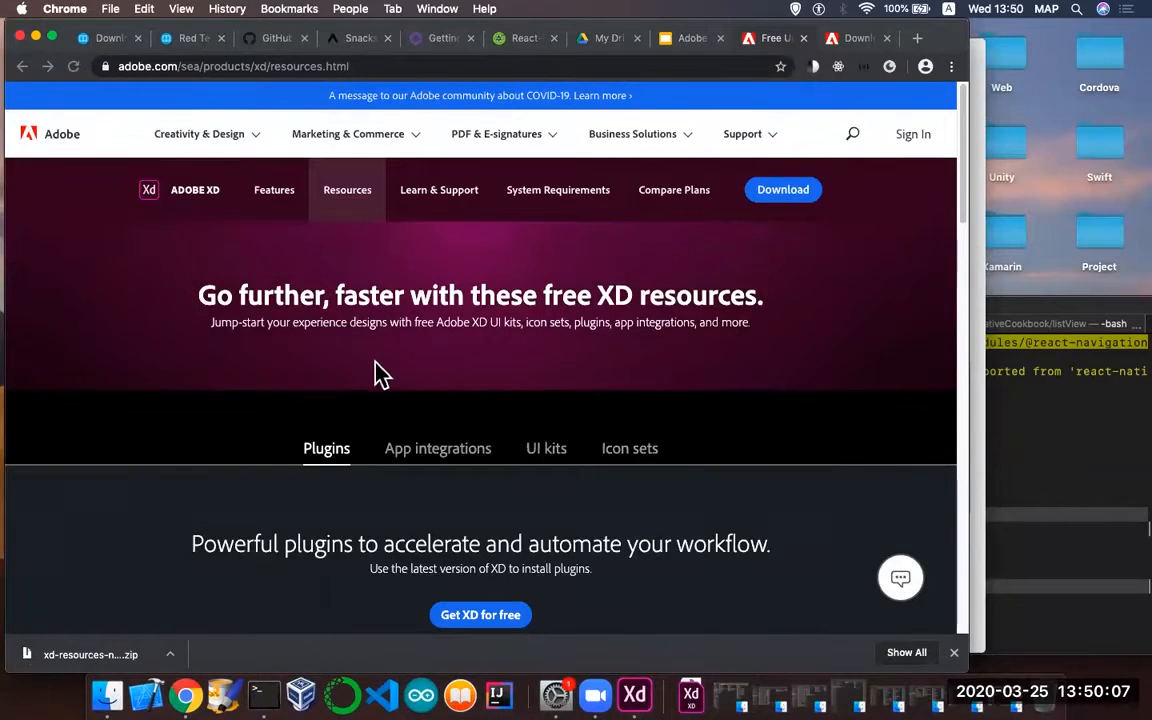
# - Look over the plugins on the XD resources page and switch to the UI kits
pyautogui.scroll(-3, 311, 381)
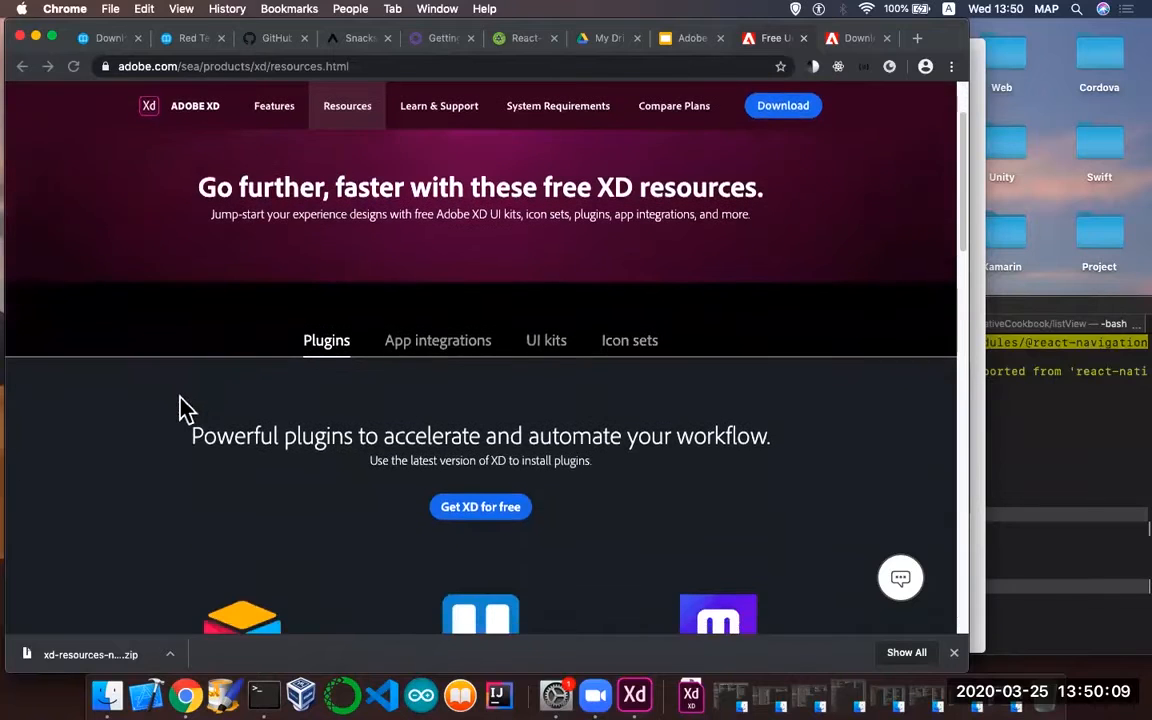
pyautogui.scroll(-3, 181, 407)
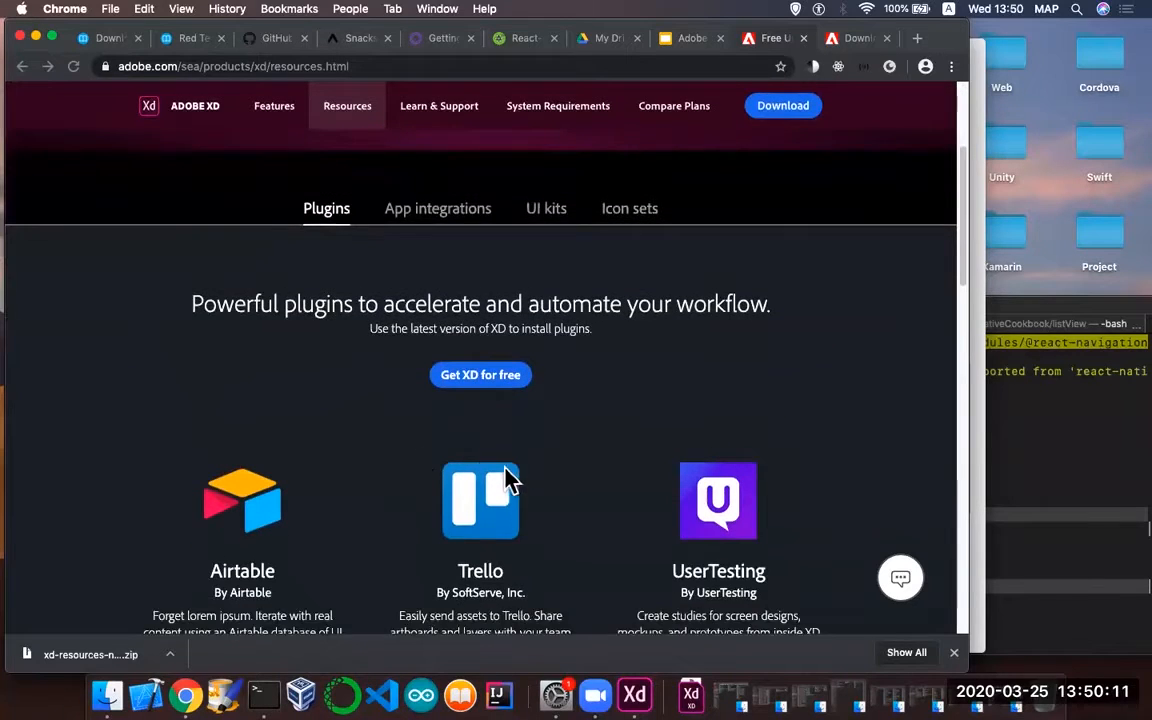
pyautogui.scroll(-2, 480, 472)
pyautogui.scroll(3, 548, 378)
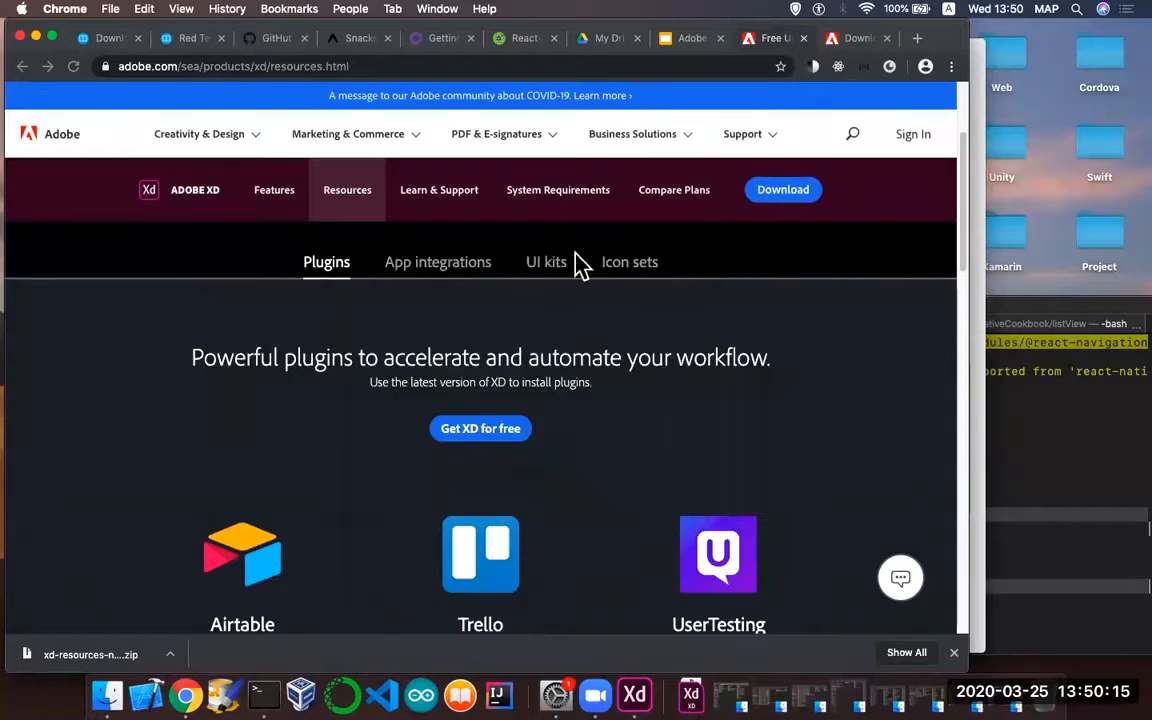
pyautogui.click(550, 270)
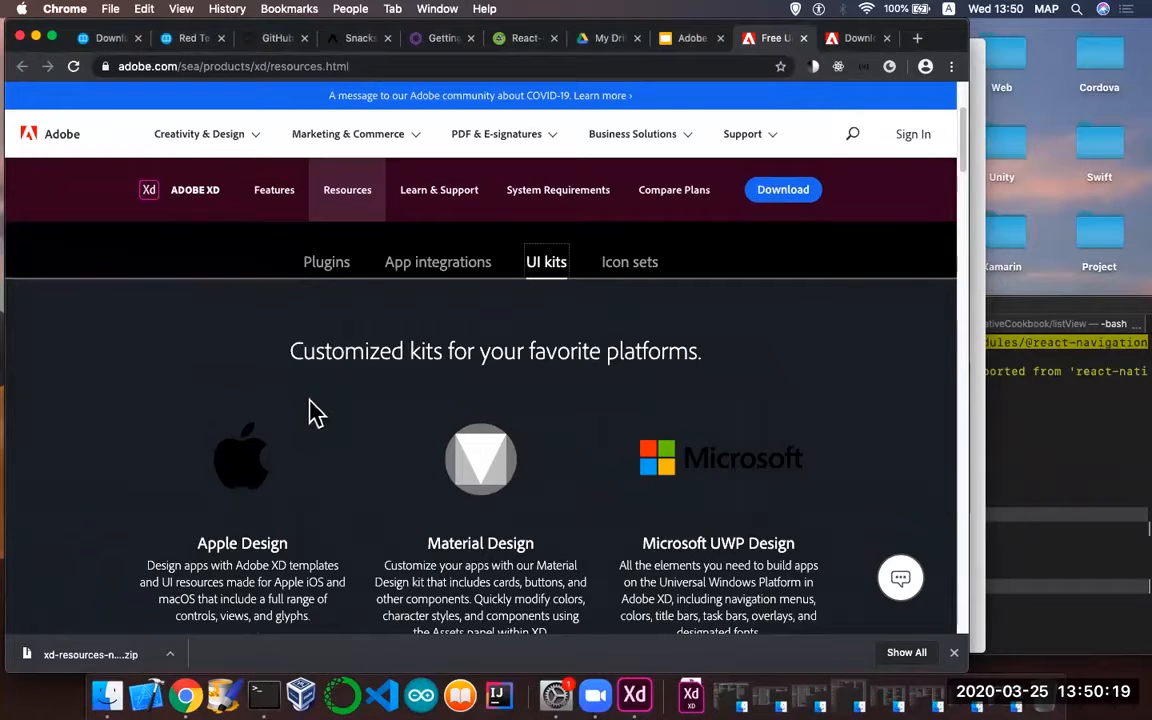
# - Look through the offered UI kits, from the Apple, Material and Microsoft kits down to the Navigo kit
pyautogui.scroll(-2, 329, 406)
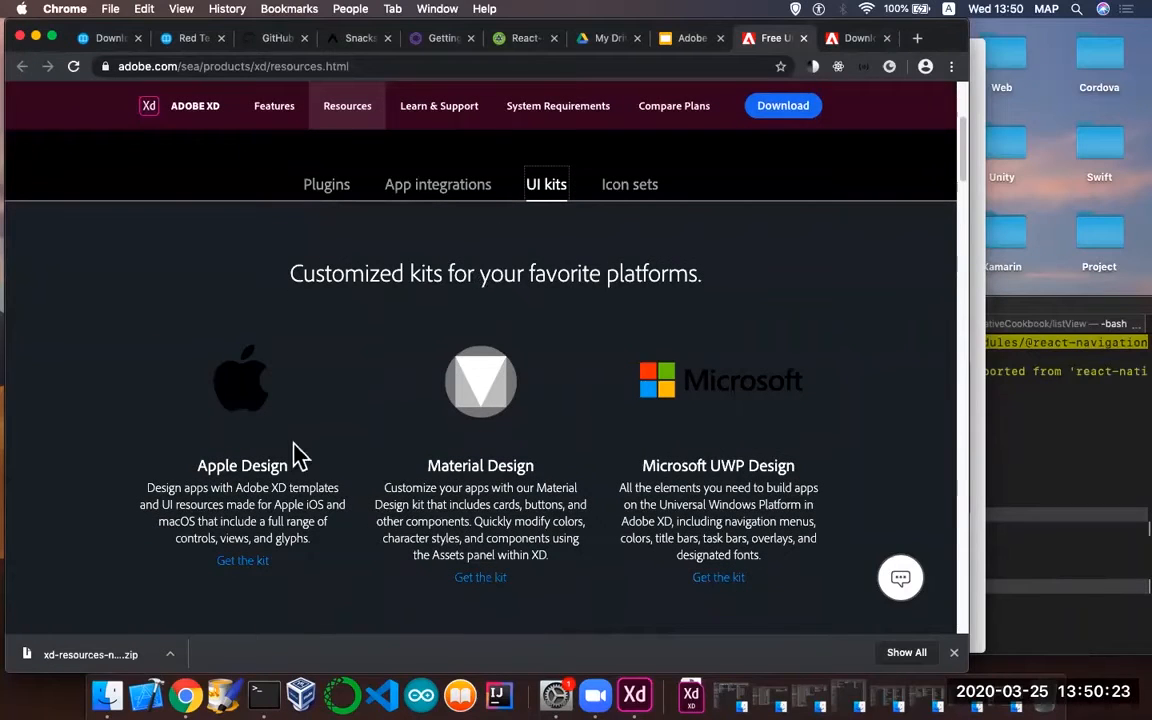
pyautogui.scroll(-1, 298, 456)
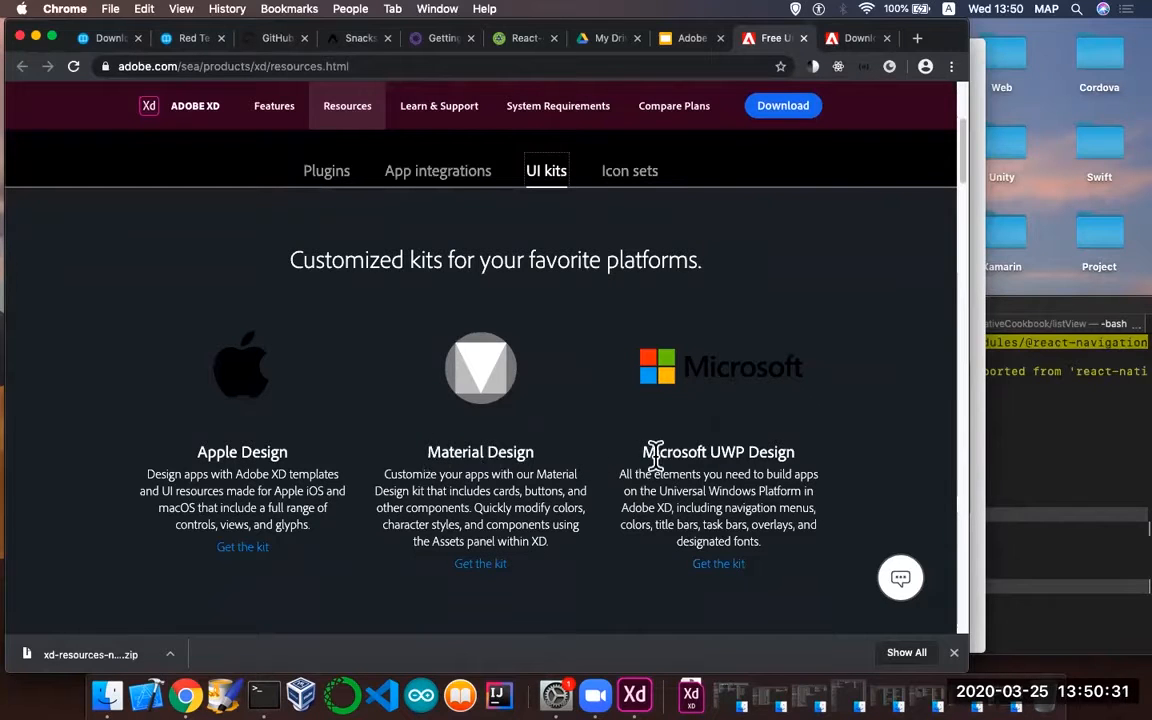
pyautogui.press('super+Tab')
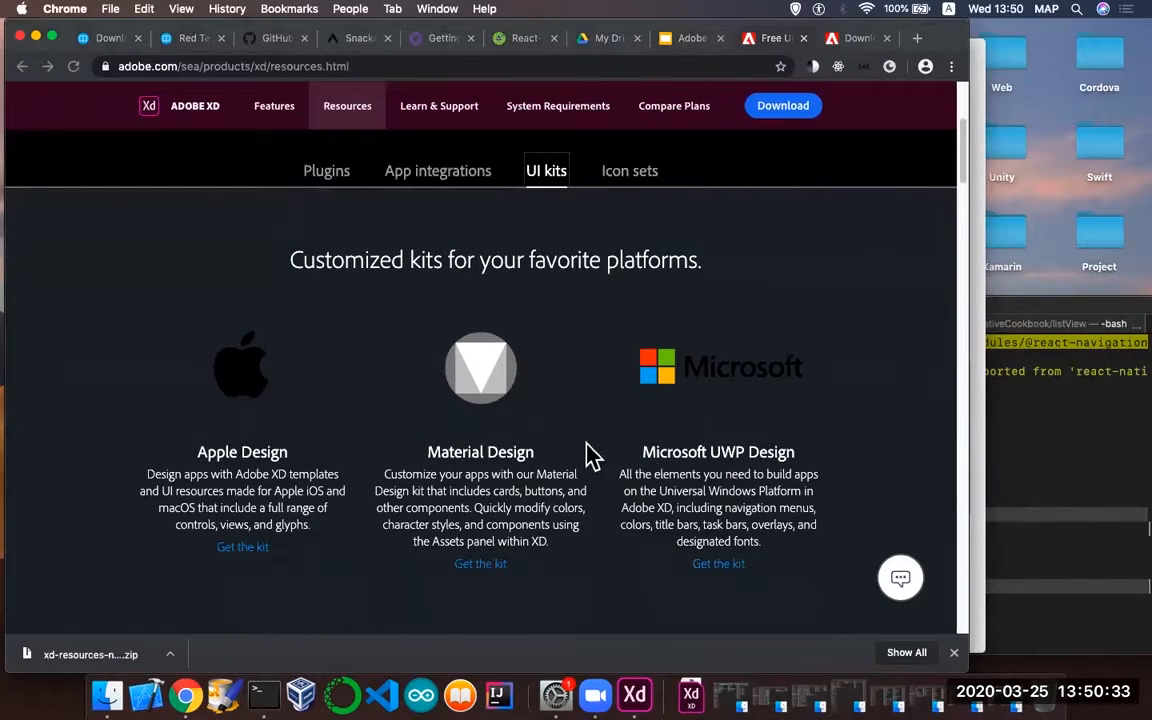
pyautogui.scroll(-6, 590, 455)
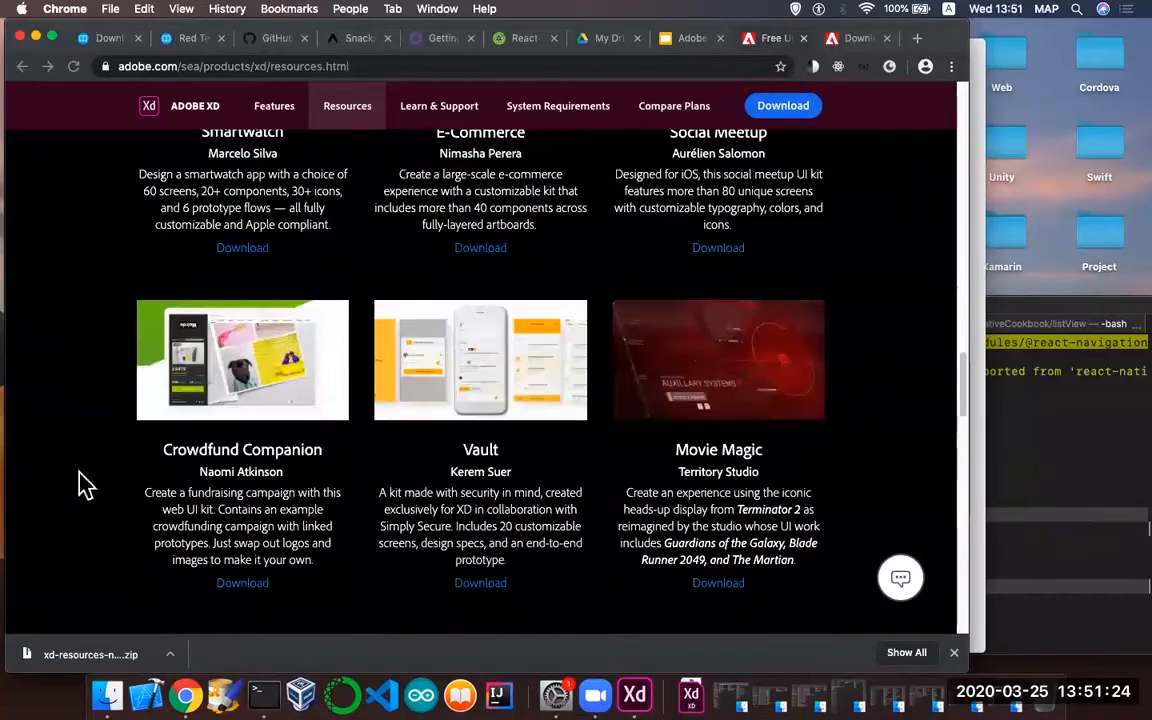
pyautogui.scroll(-4, 250, 475)
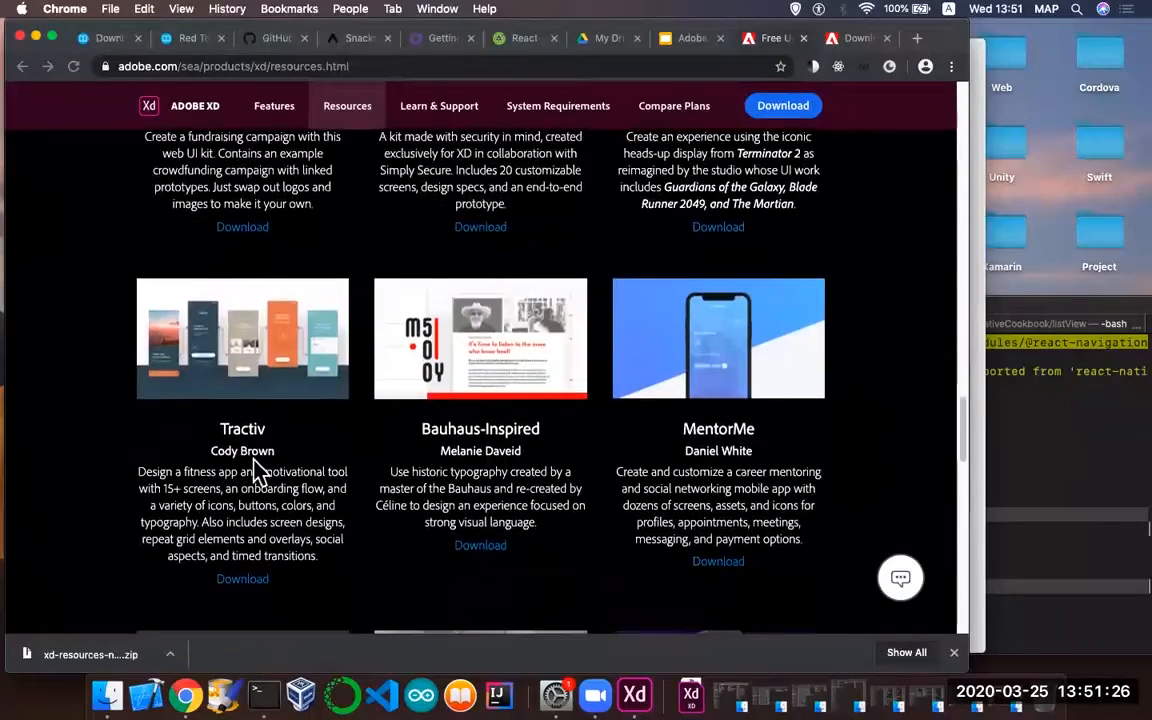
pyautogui.scroll(-5, 255, 470)
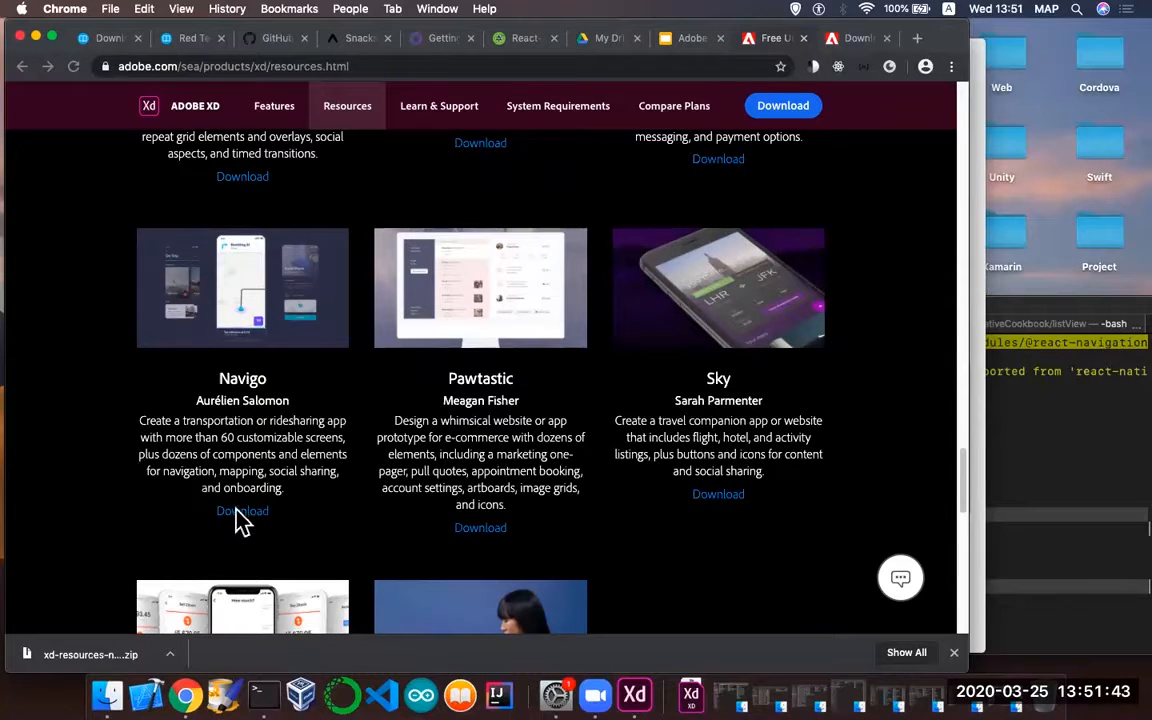
pyautogui.click(72, 481)
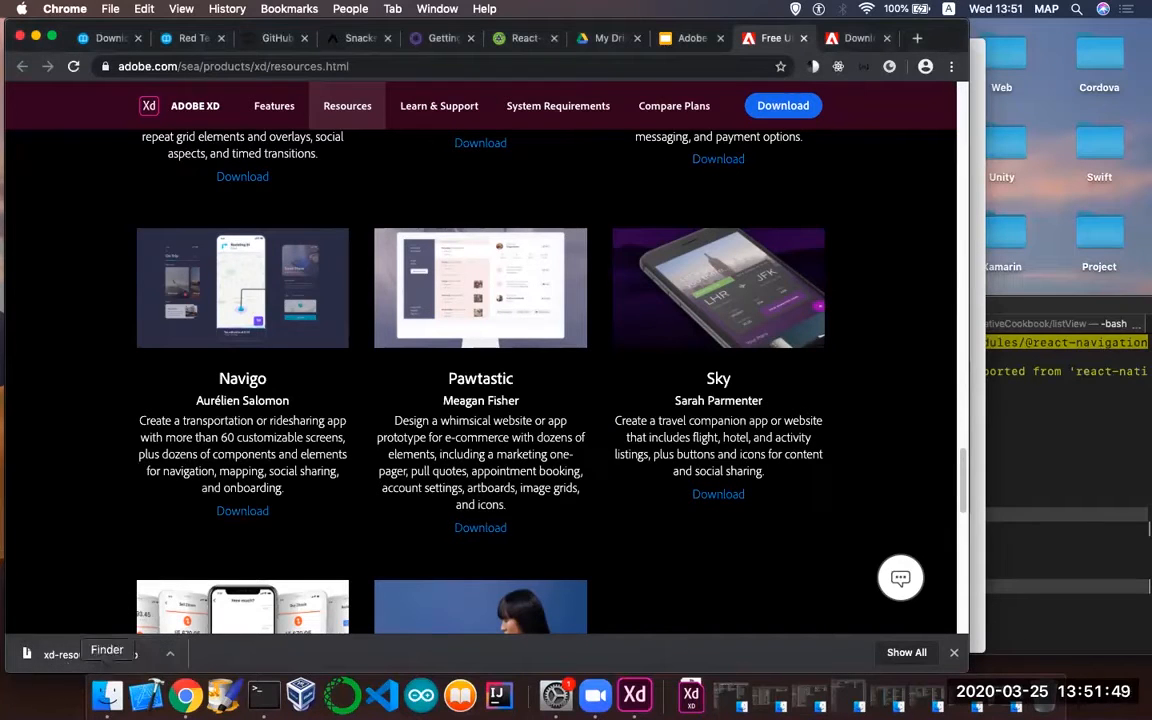
# - Switch to Finder and open the file xd-resources-navigo-ui 2 from the Downloads folder in Adobe XD
pyautogui.click(107, 694)
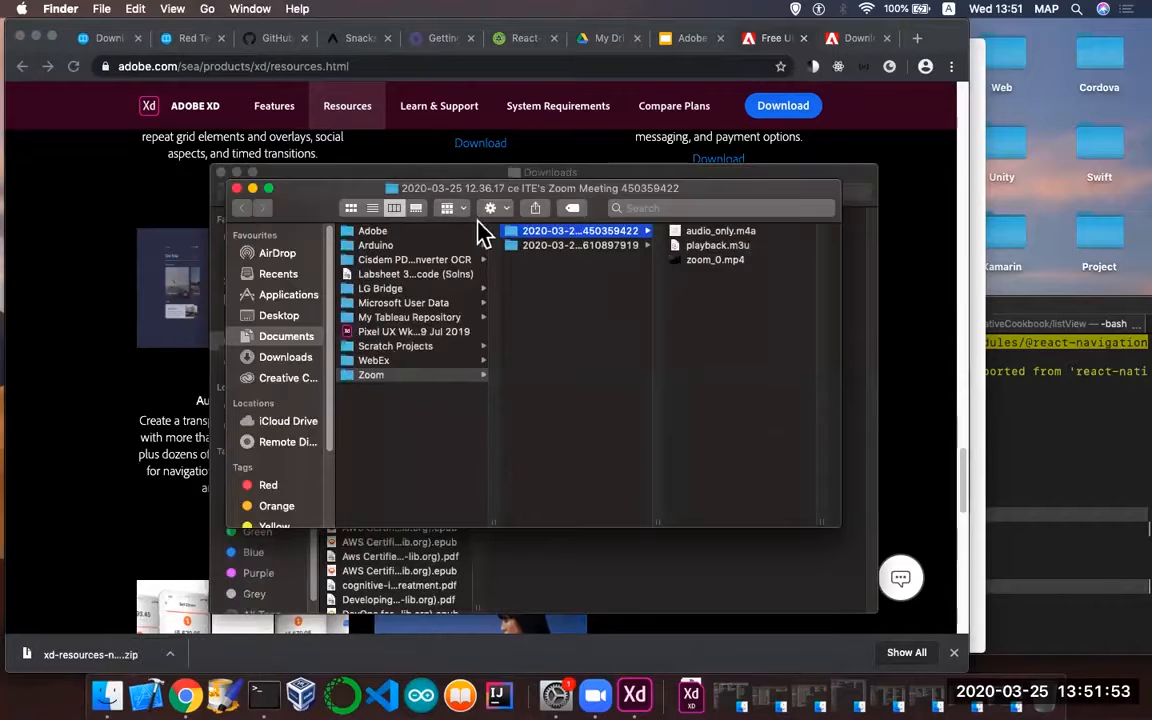
pyautogui.moveTo(500, 195); pyautogui.dragTo(351, 261)
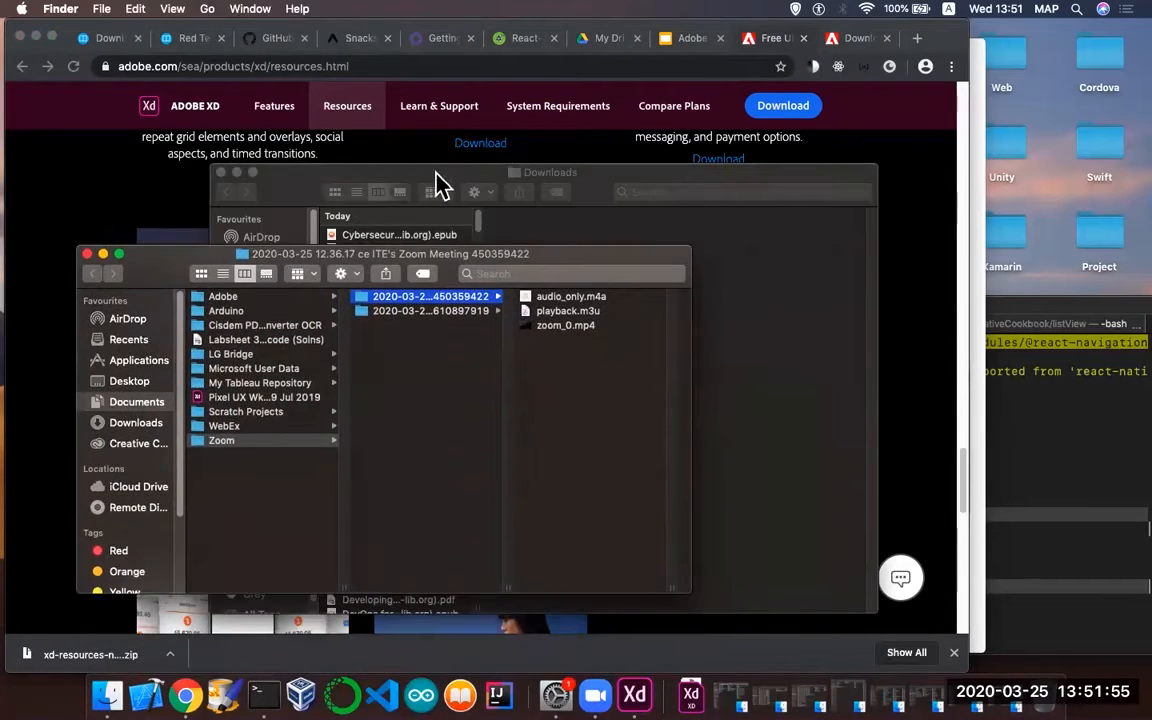
pyautogui.click(440, 185)
pyautogui.click(368, 336)
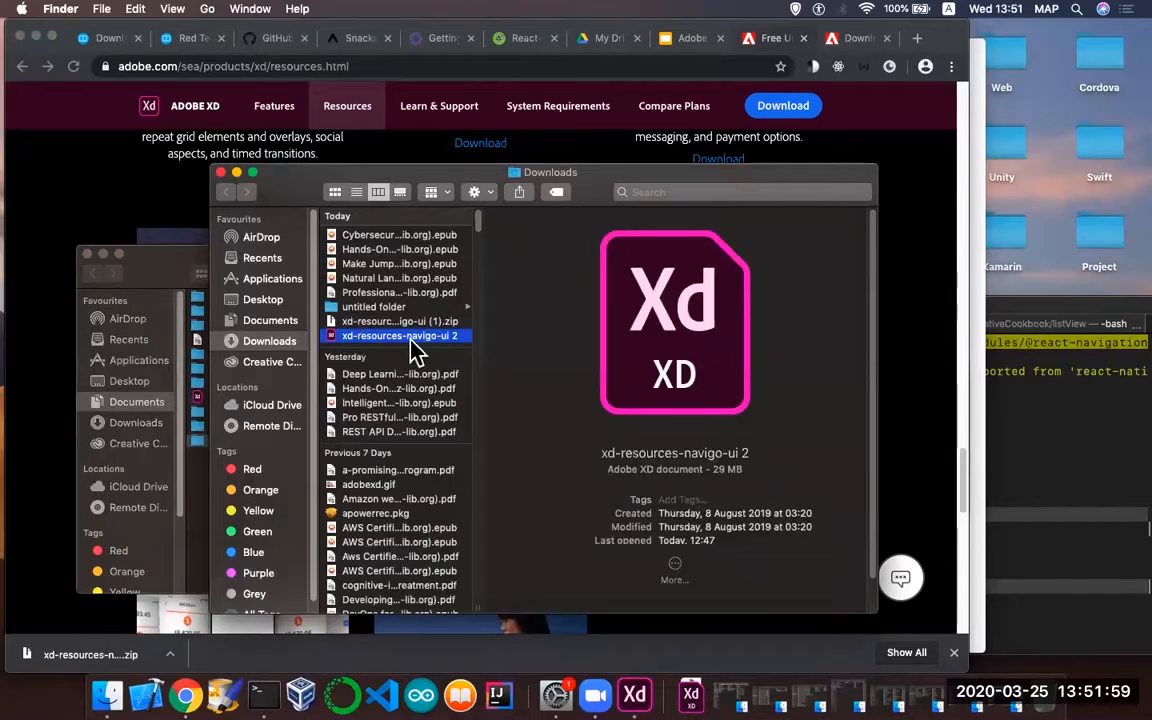
pyautogui.doubleClick(401, 337)
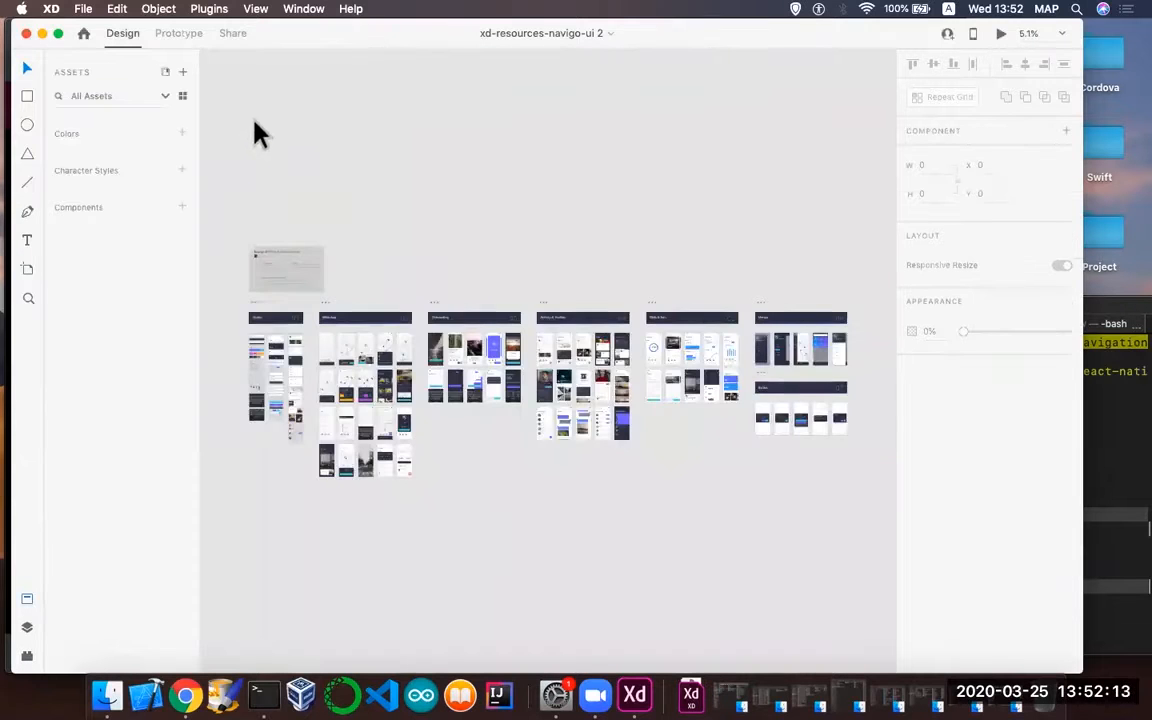
# - Examine the Guide section's Basic Elements, Headers & Inputs and Cards artboards up close
pyautogui.scroll(5, 284, 437)
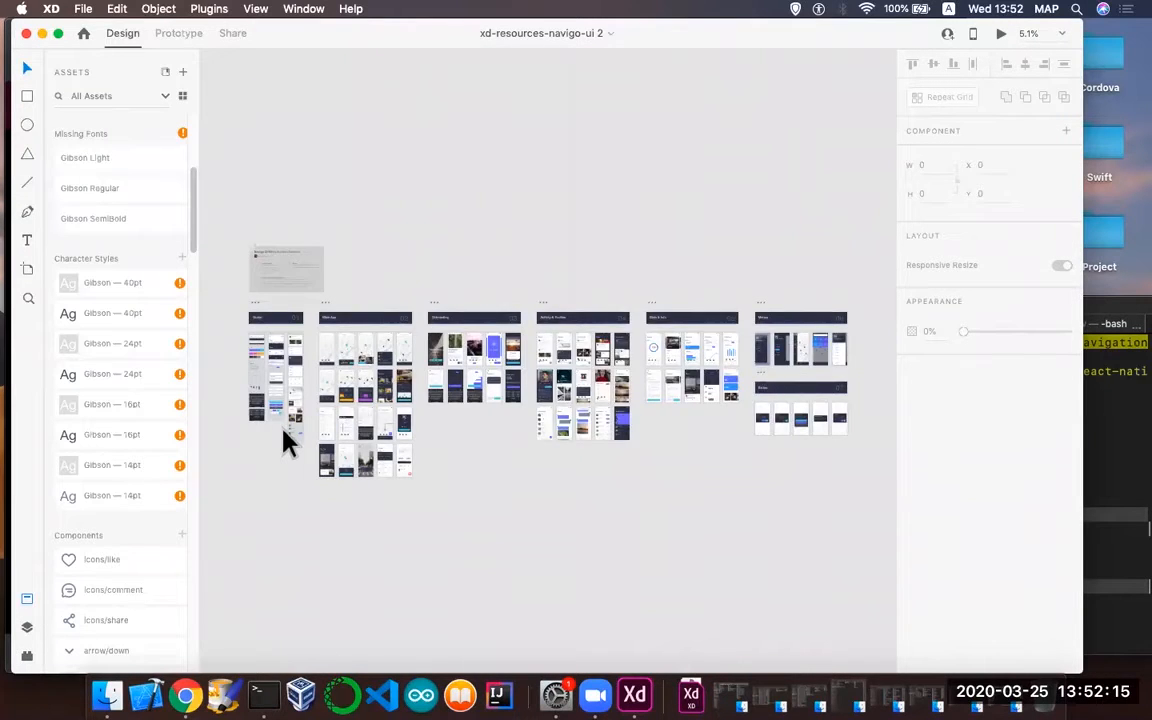
pyautogui.hscroll(-2, 283, 431)
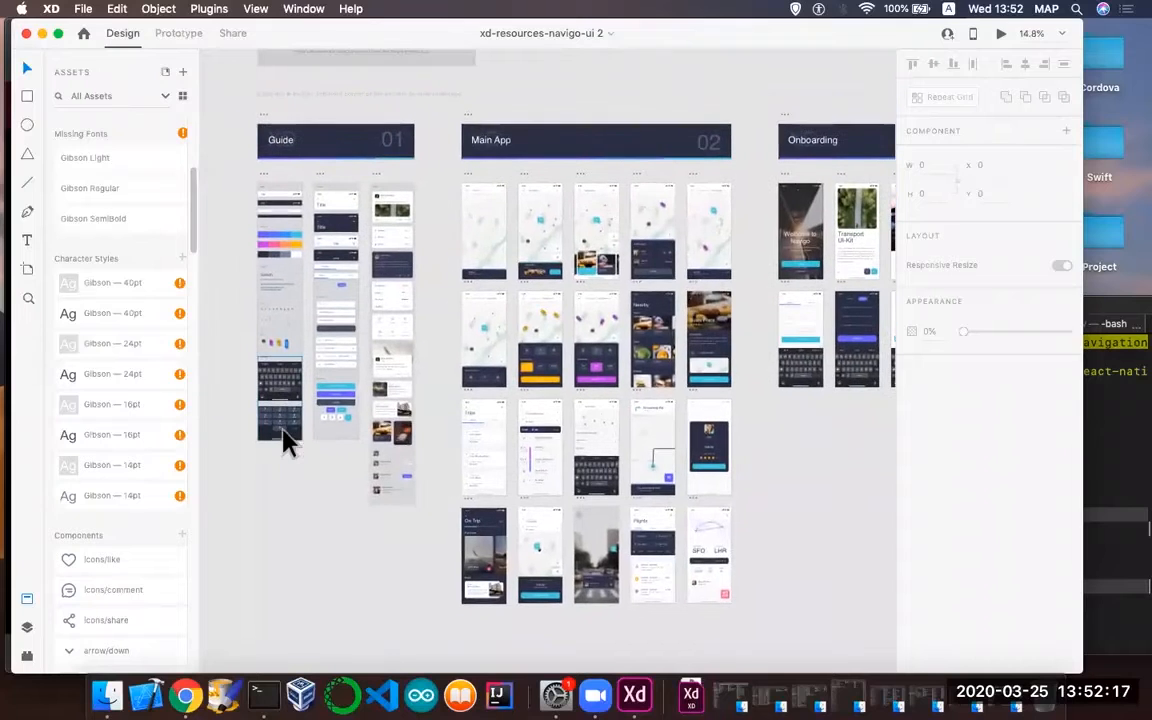
pyautogui.scroll(5, 293, 444)
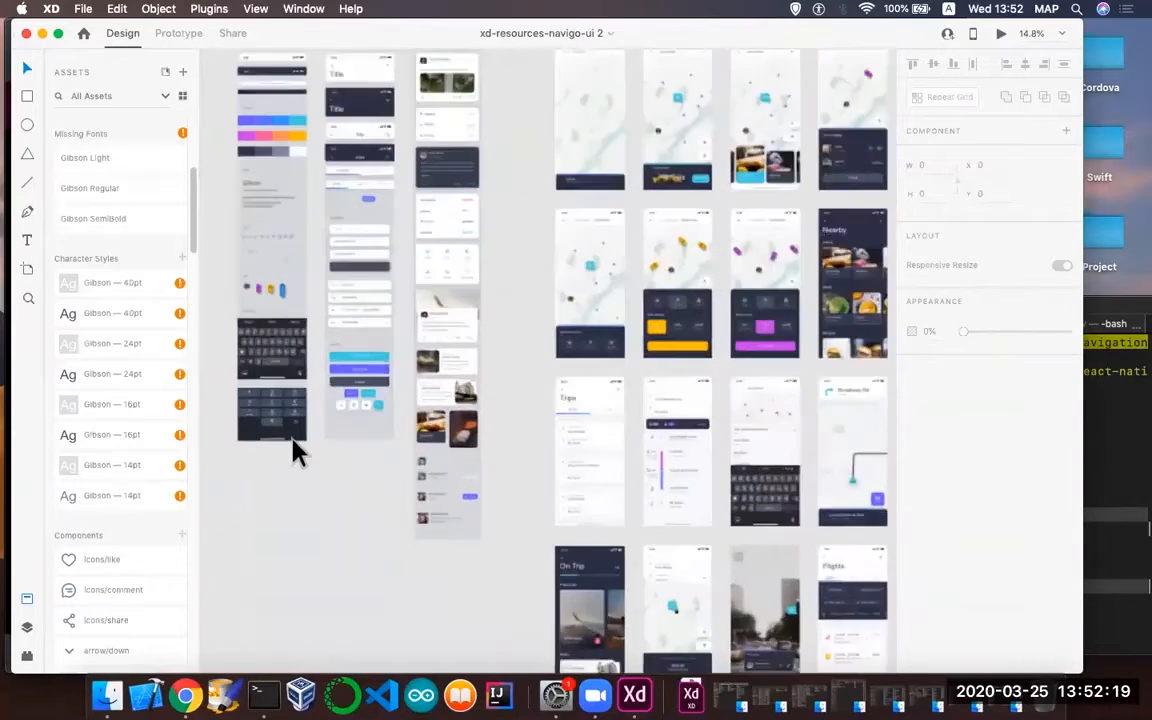
pyautogui.scroll(3, 293, 450)
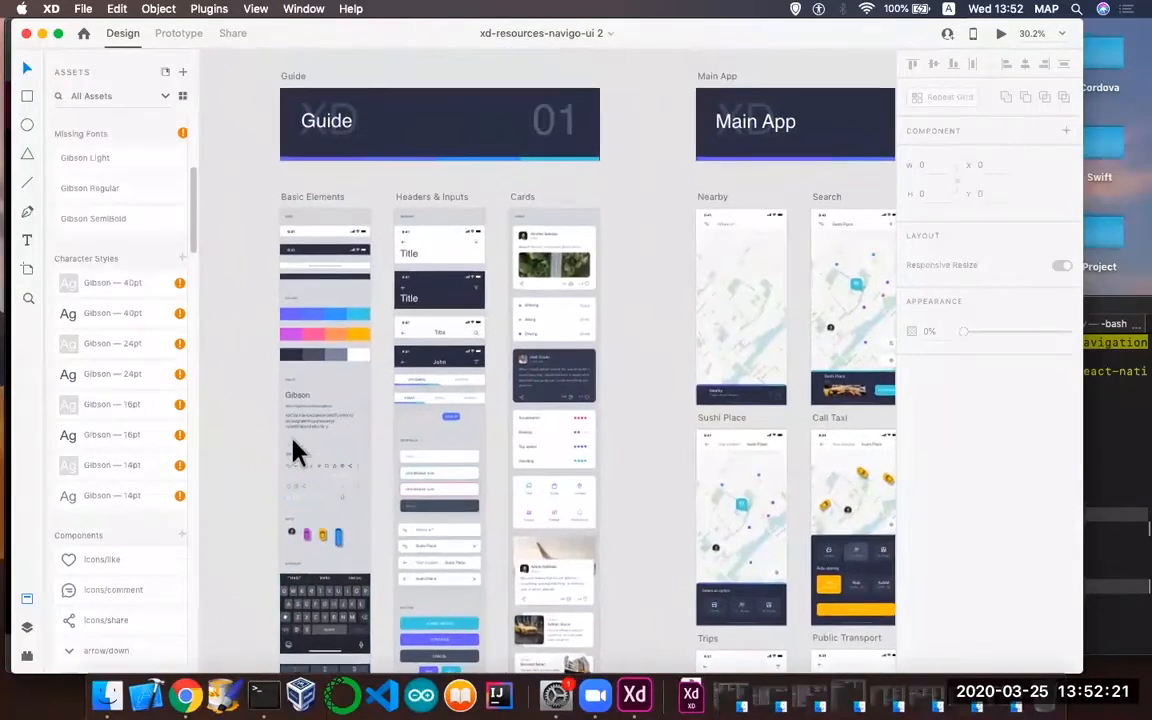
pyautogui.scroll(3, 293, 450)
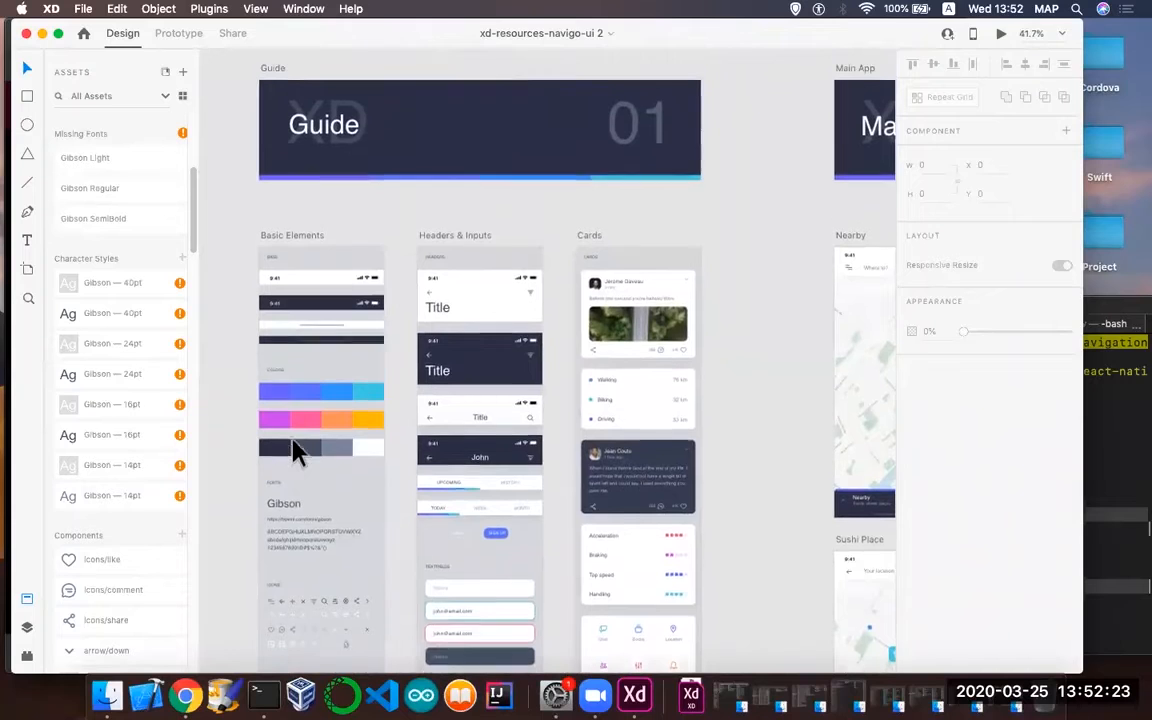
pyautogui.hscroll(2, 417, 421)
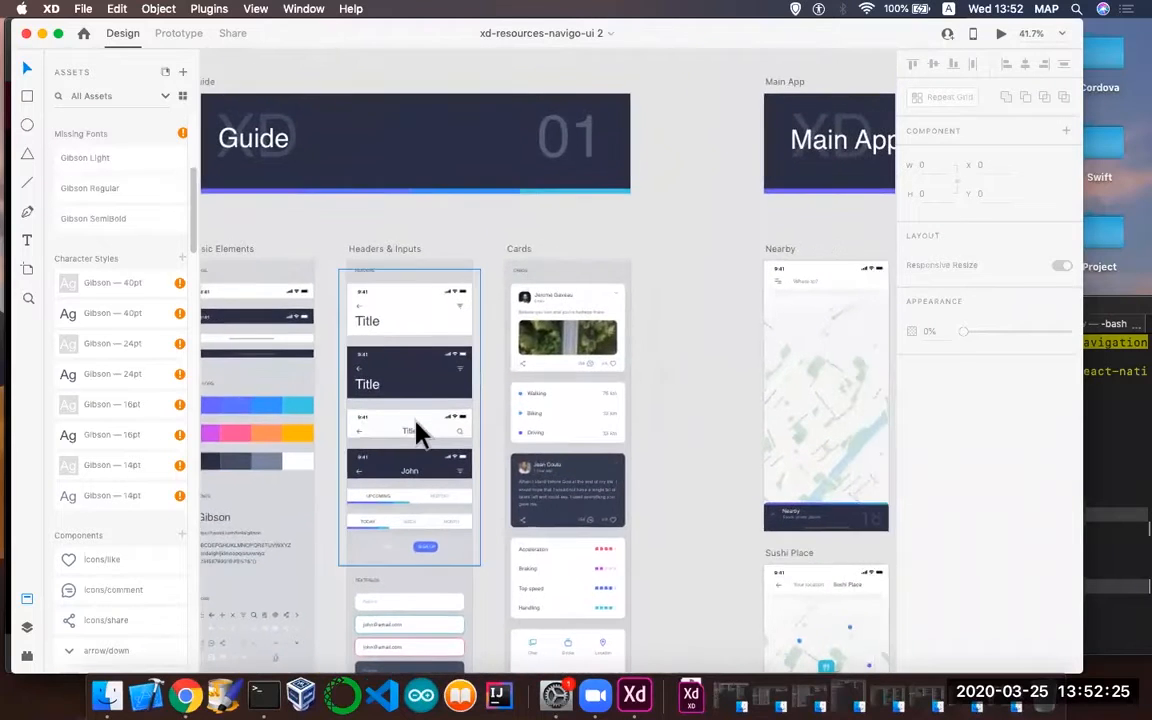
pyautogui.hscroll(-1, 417, 421)
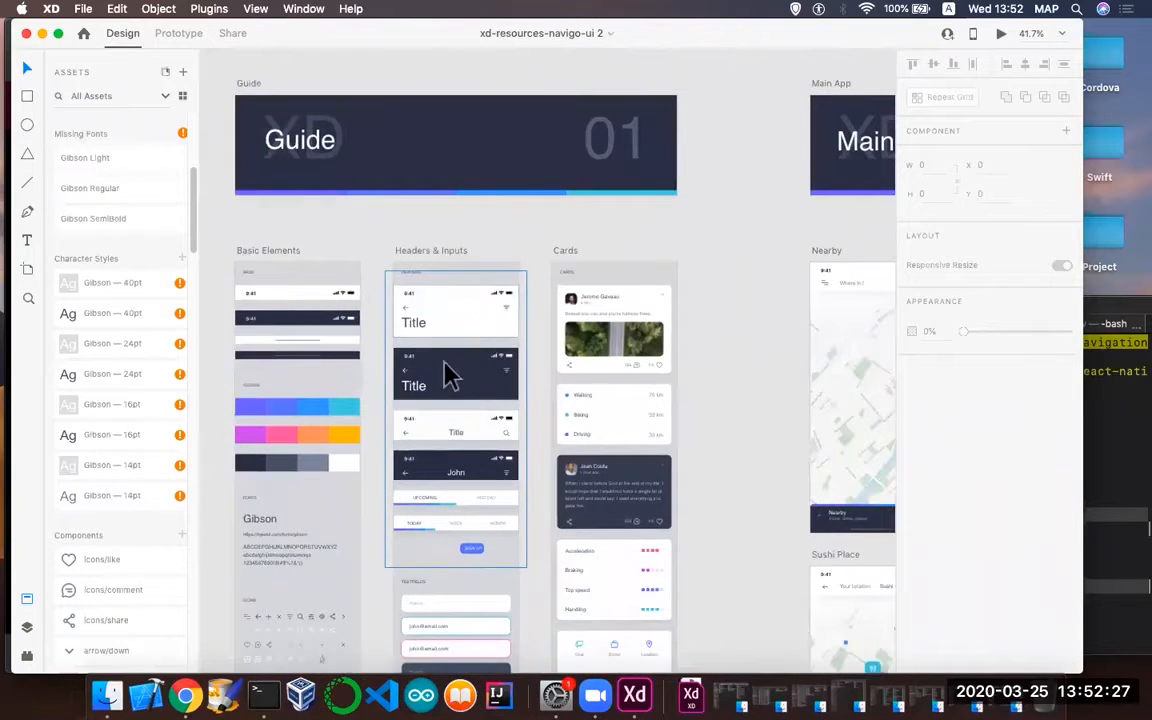
pyautogui.scroll(-4, 480, 448)
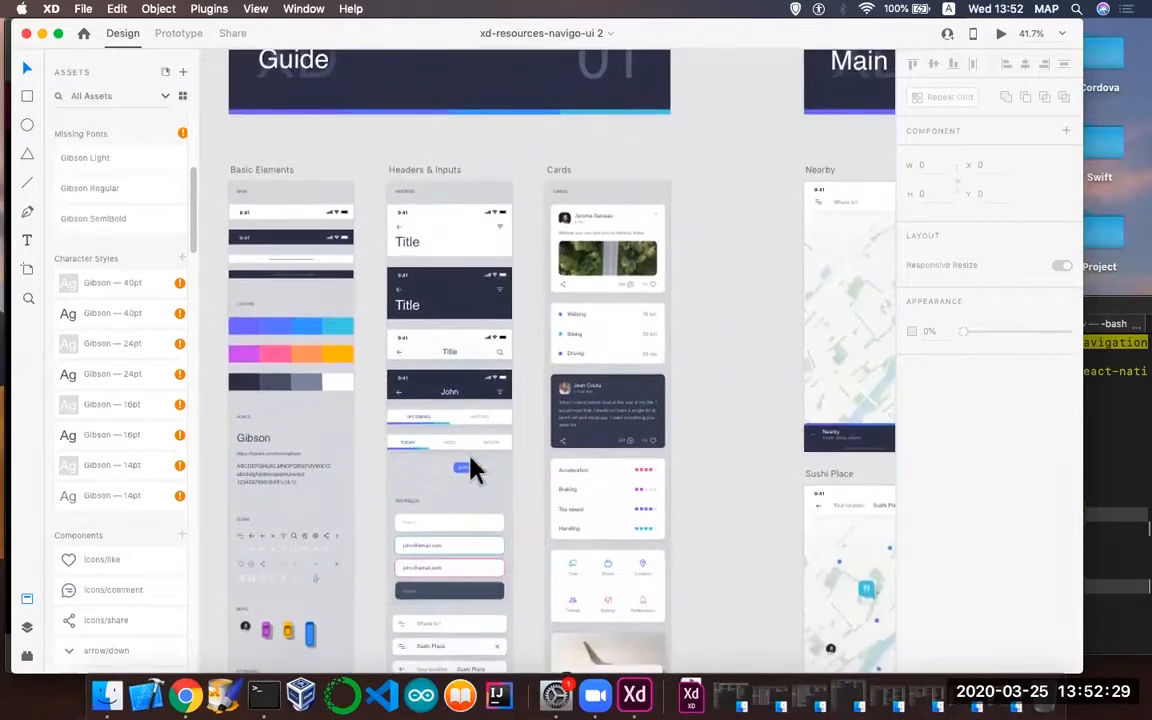
# - Look over the Main App section's map screens, examining the Nearby, Search, Search Result and Waiting artboards up close
pyautogui.hscroll(10, 475, 463)
pyautogui.scroll(3, 475, 465)
pyautogui.hscroll(3, 475, 468)
pyautogui.scroll(1, 475, 468)
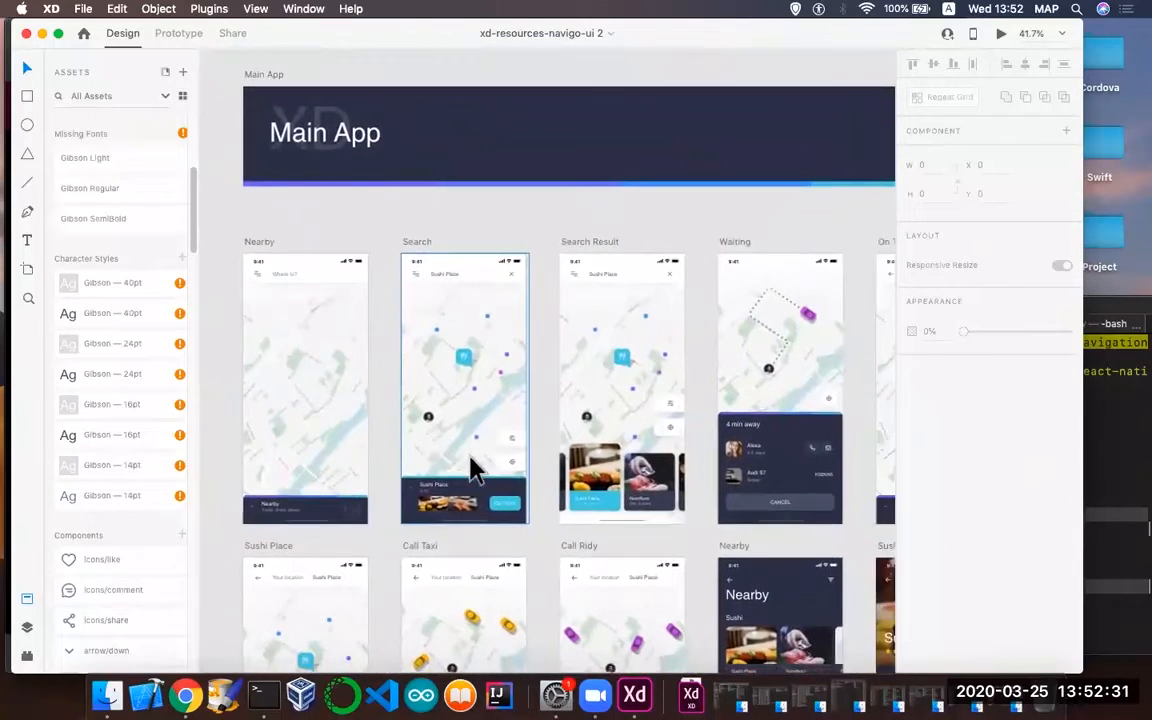
pyautogui.scroll(2, 475, 468)
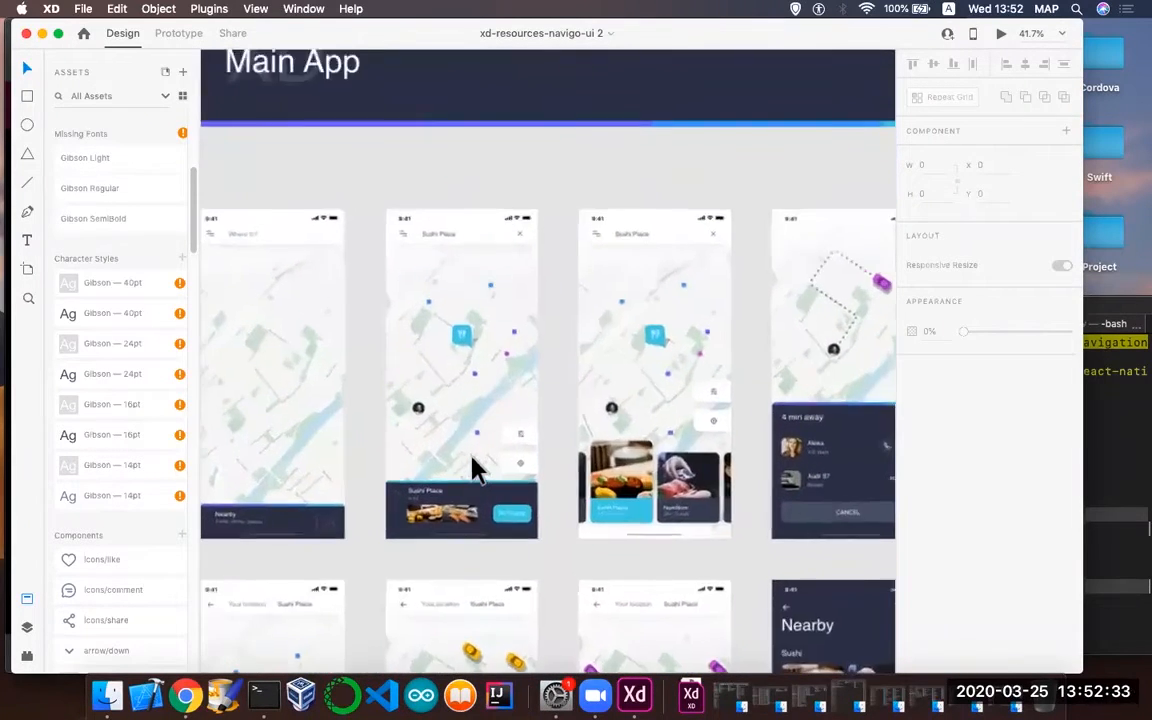
pyautogui.scroll(2, 475, 468)
pyautogui.hscroll(-2, 475, 468)
pyautogui.hscroll(1, 475, 468)
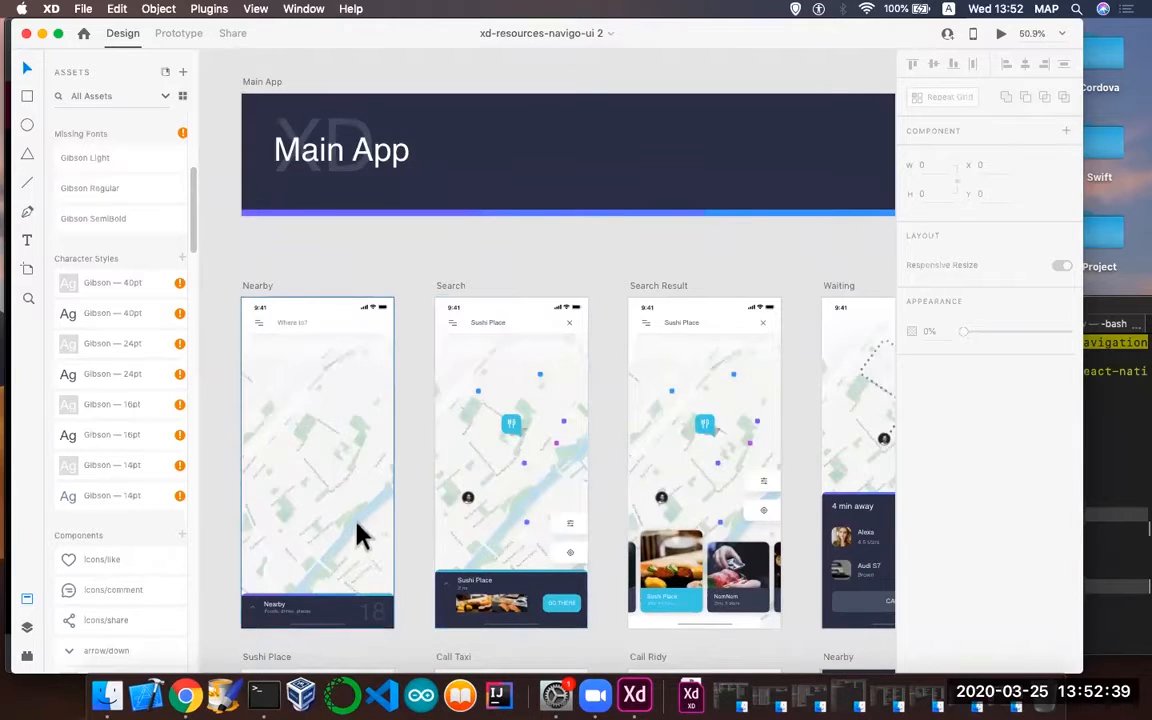
pyautogui.hscroll(5, 360, 535)
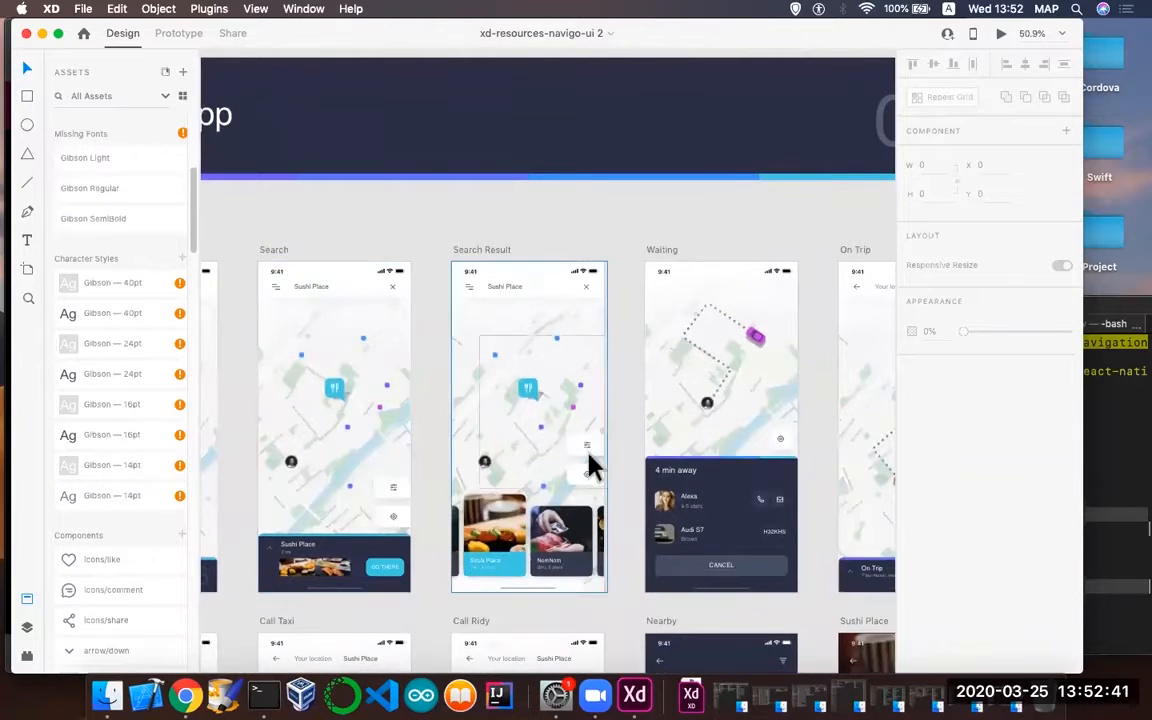
pyautogui.scroll(5, 590, 465)
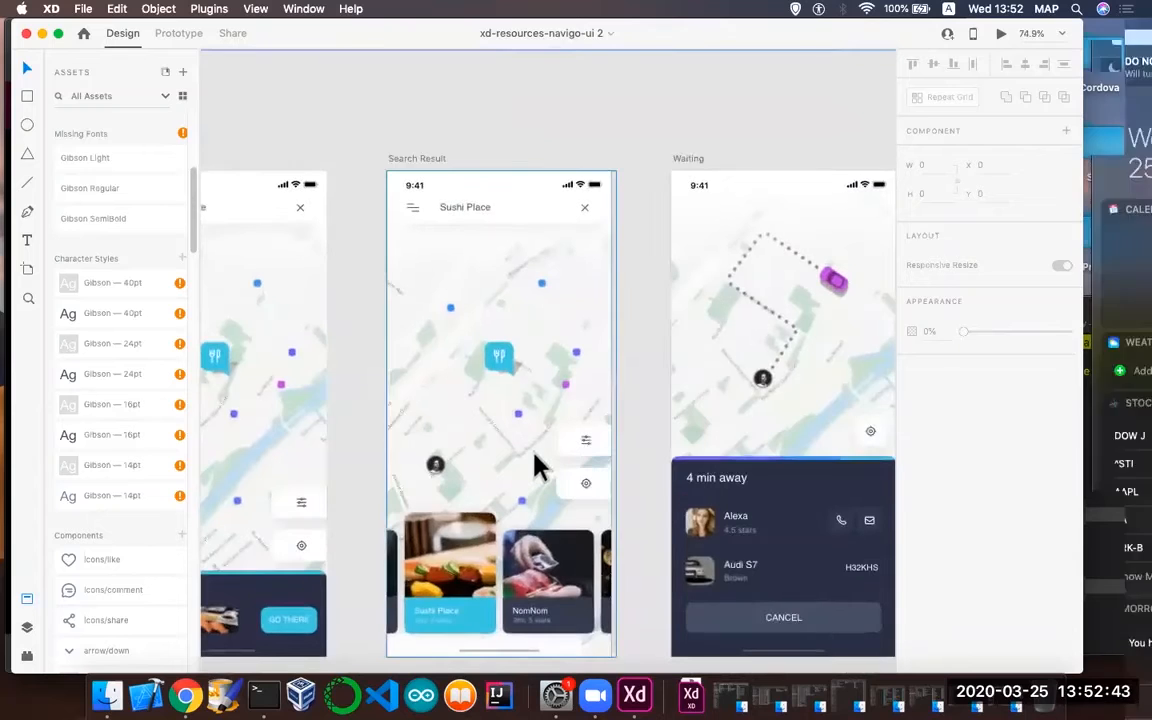
pyautogui.hscroll(-3, 535, 454)
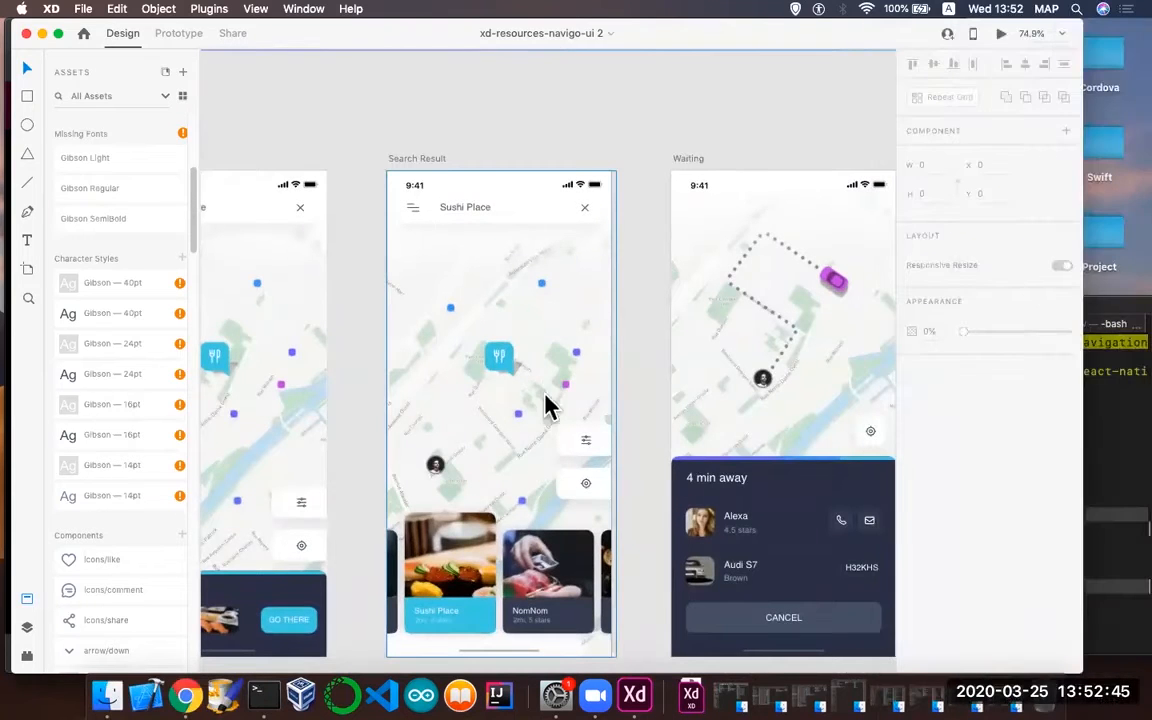
pyautogui.hscroll(1, 569, 387)
pyautogui.hscroll(3, 572, 400)
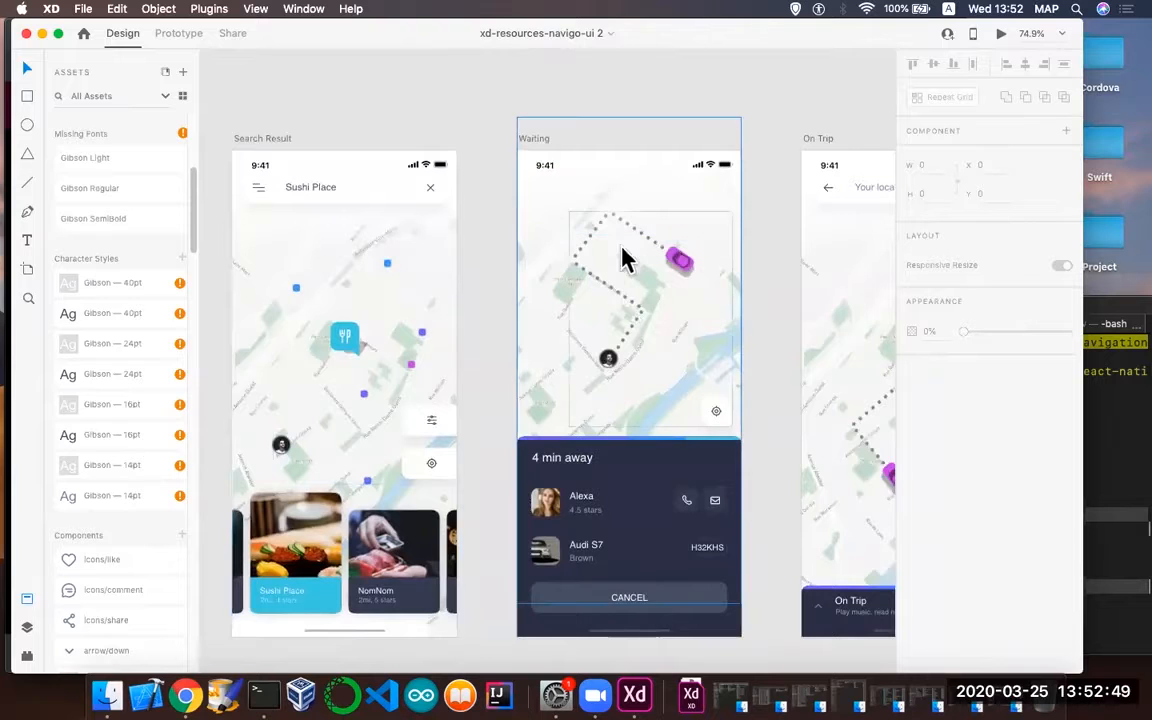
# - Examine the second row of Main App artboards: Call Ridy, Call Taxi, the dark Nearby list and the Sushi Place details
pyautogui.scroll(-1, 585, 380)
pyautogui.scroll(-10, 585, 380)
pyautogui.hscroll(-3, 585, 380)
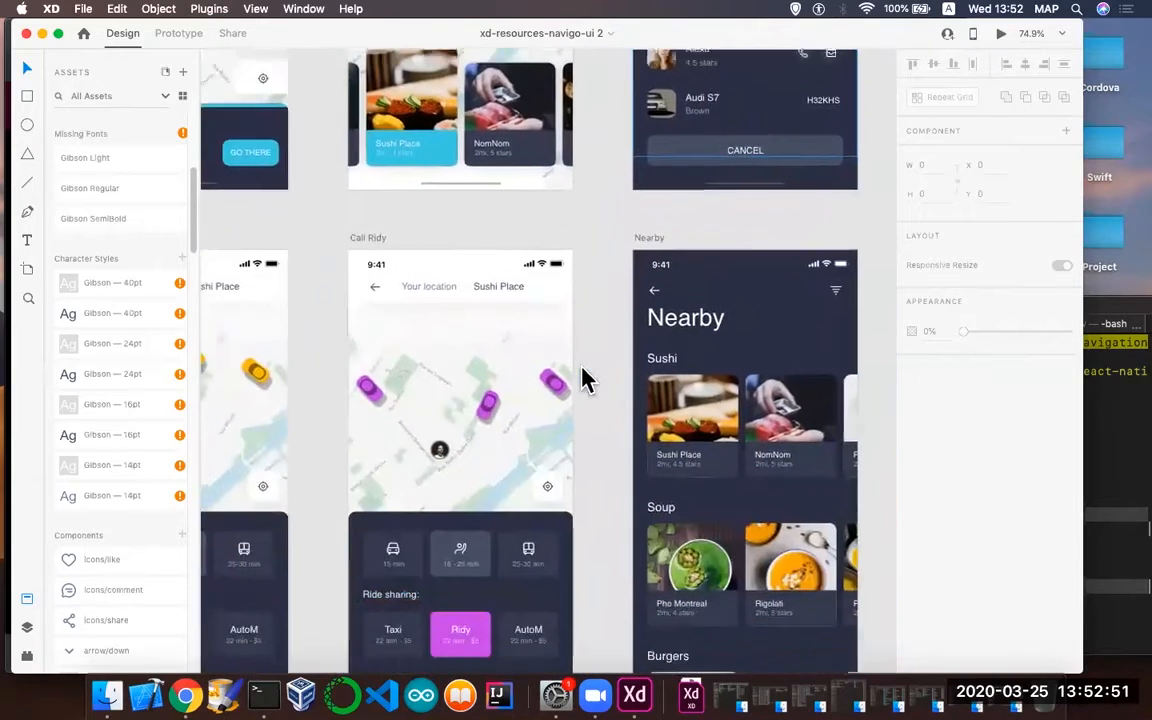
pyautogui.hscroll(-2, 585, 380)
pyautogui.scroll(-1, 585, 380)
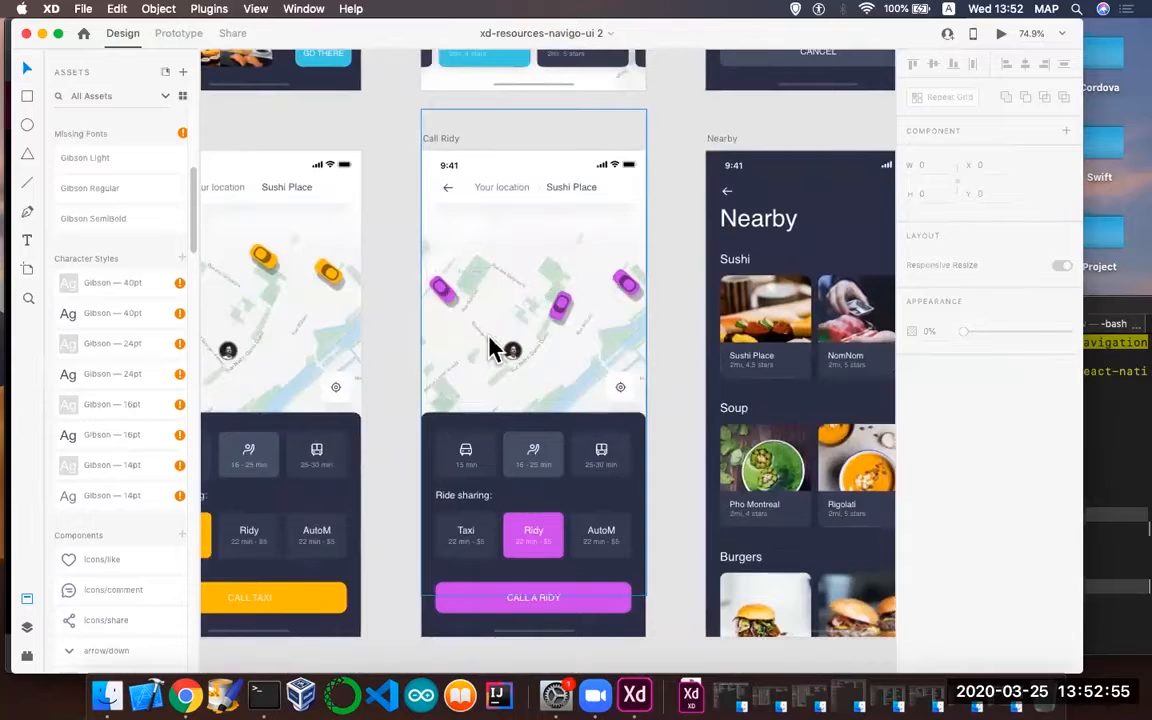
pyautogui.hscroll(-5, 393, 386)
pyautogui.scroll(-1, 393, 388)
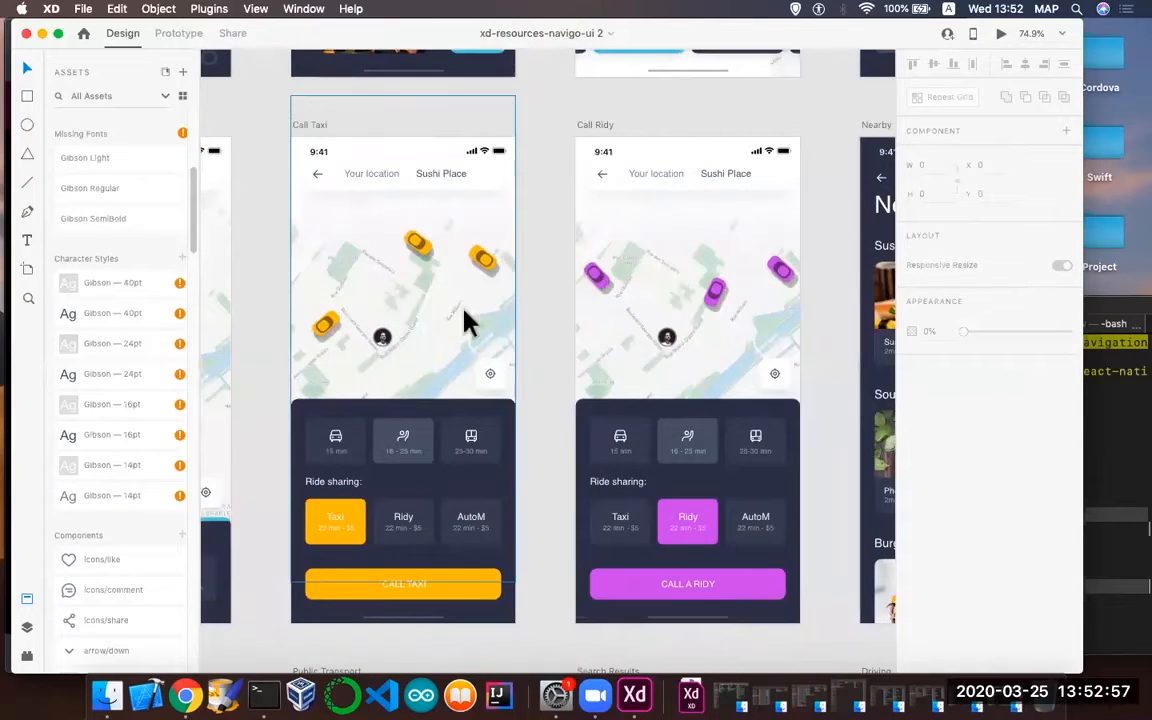
pyautogui.hscroll(5, 483, 306)
pyautogui.hscroll(3, 483, 306)
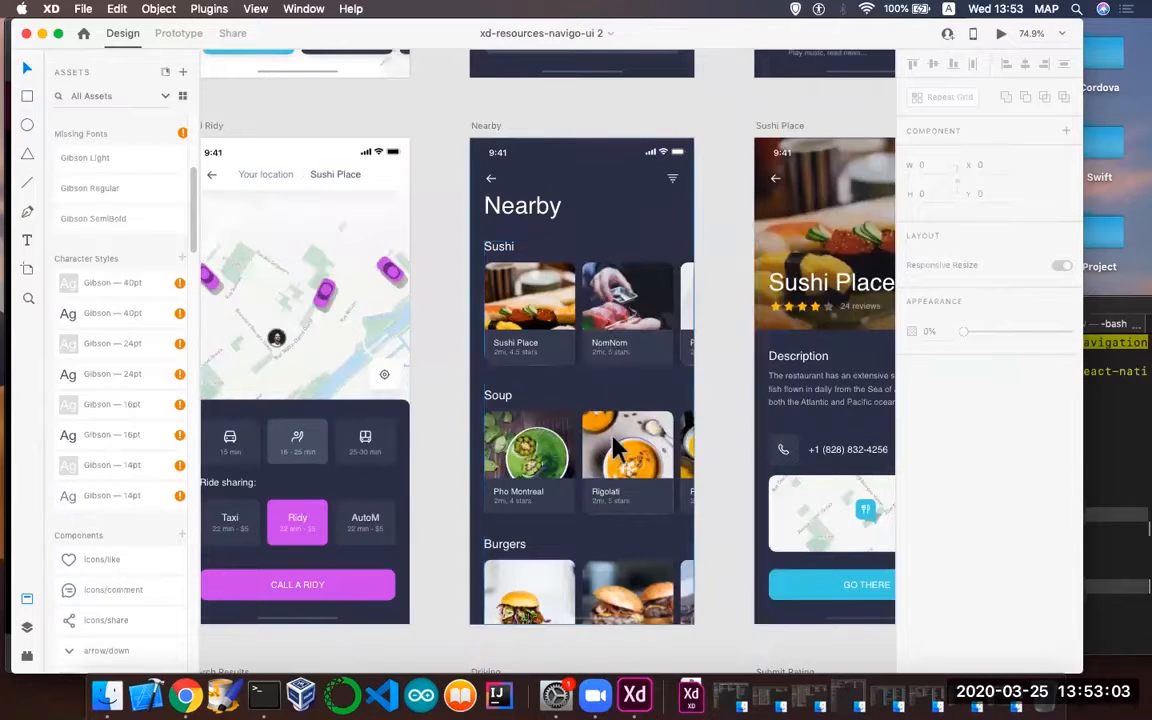
pyautogui.hscroll(5, 635, 470)
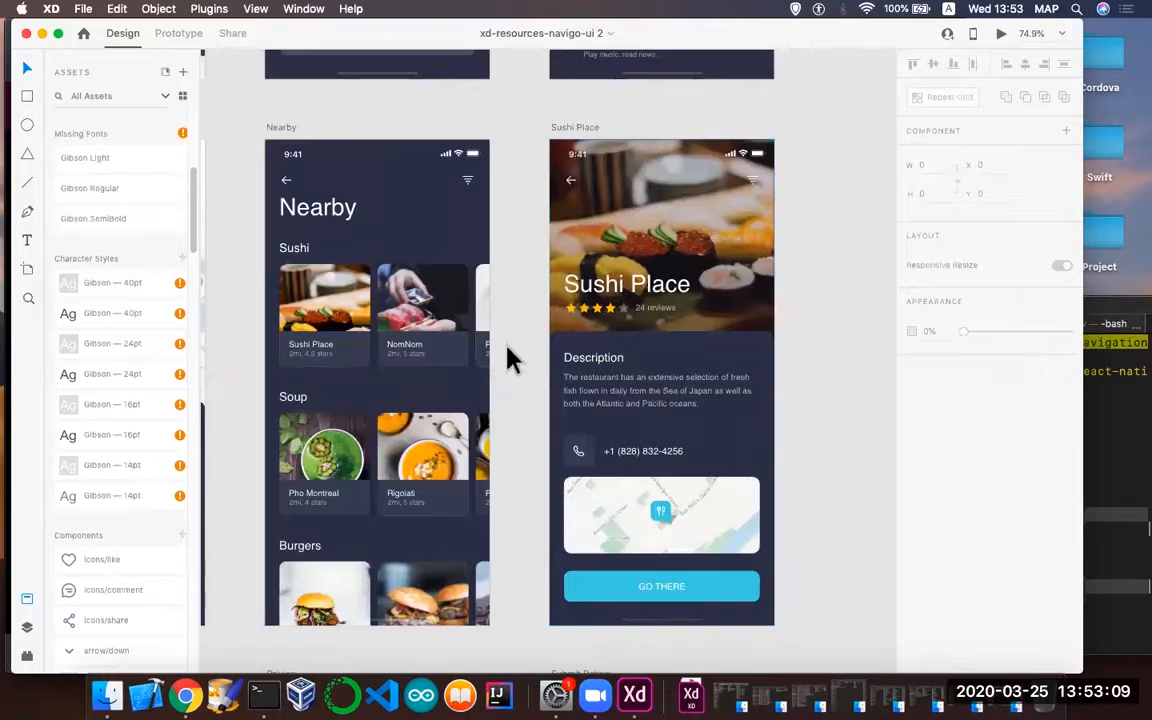
pyautogui.scroll(-6, 508, 350)
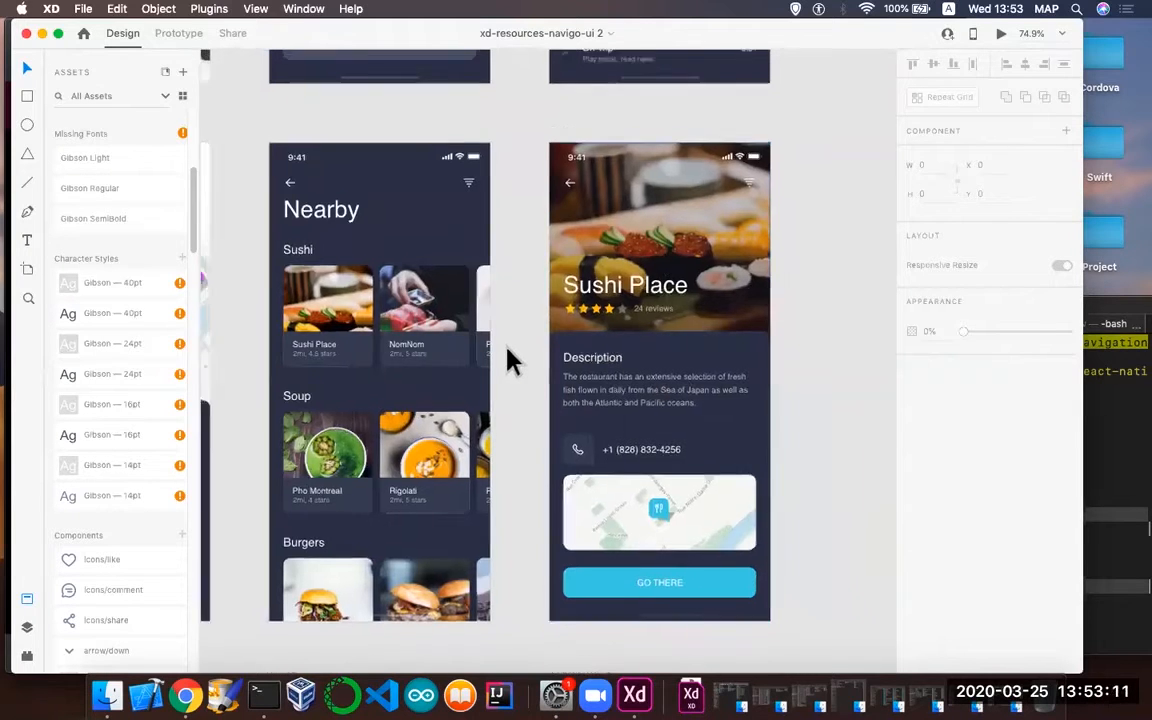
pyautogui.scroll(3, 508, 360)
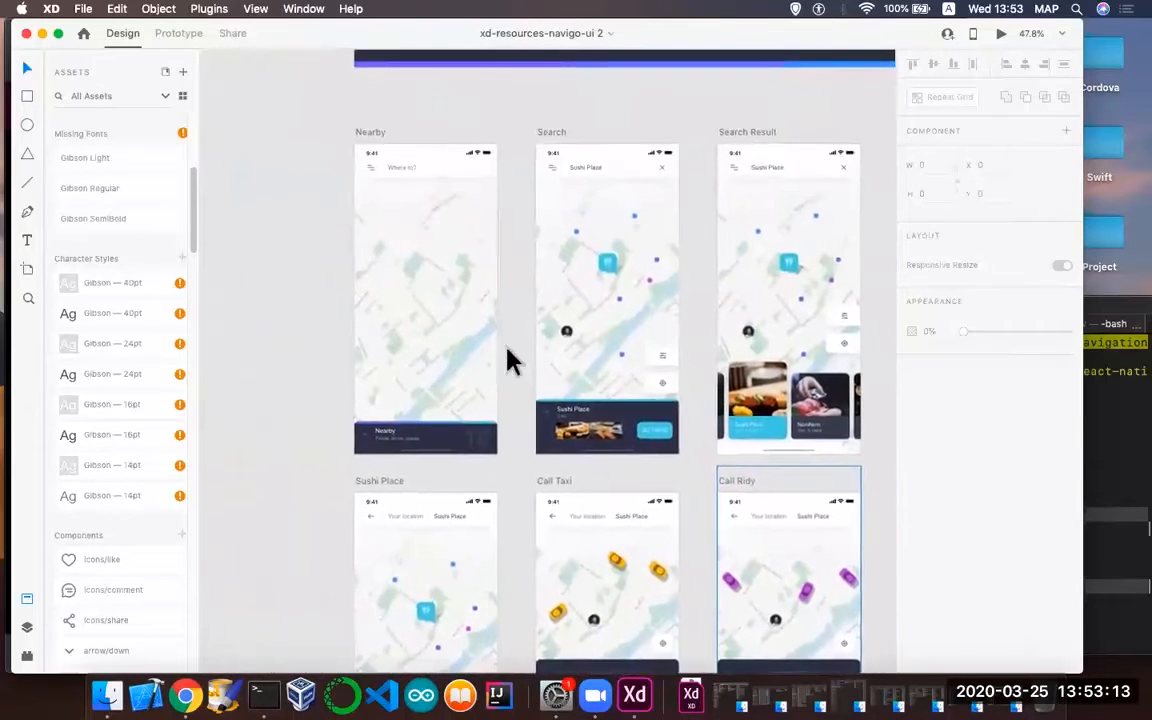
pyautogui.scroll(-5, 508, 360)
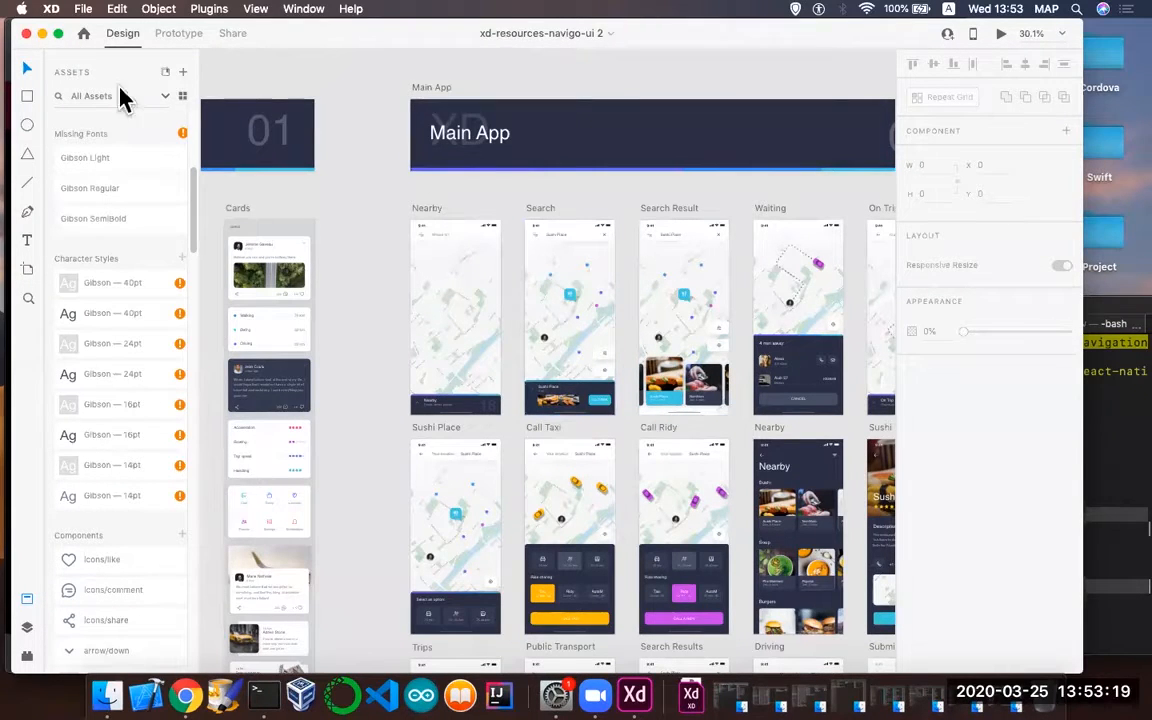
# - Create a new document with an iPhone X/XS/11 Pro artboard and align its window over the kit's window
pyautogui.click(86, 12)
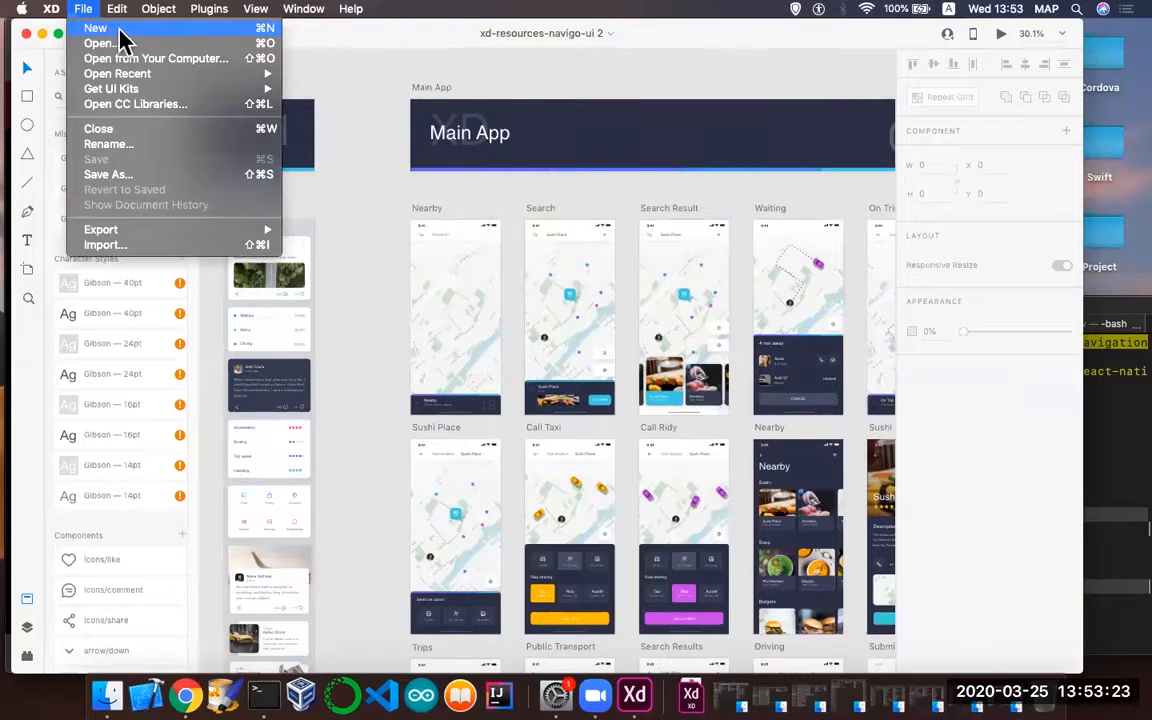
pyautogui.click(105, 30)
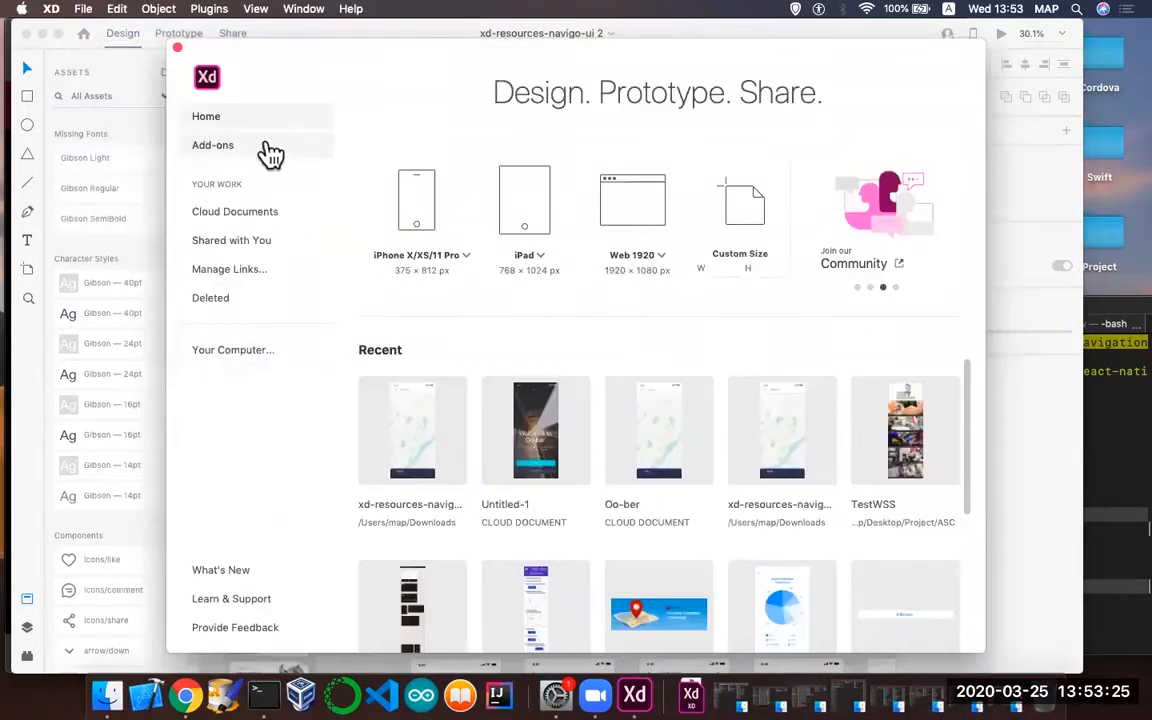
pyautogui.moveTo(398, 57); pyautogui.dragTo(371, 57)
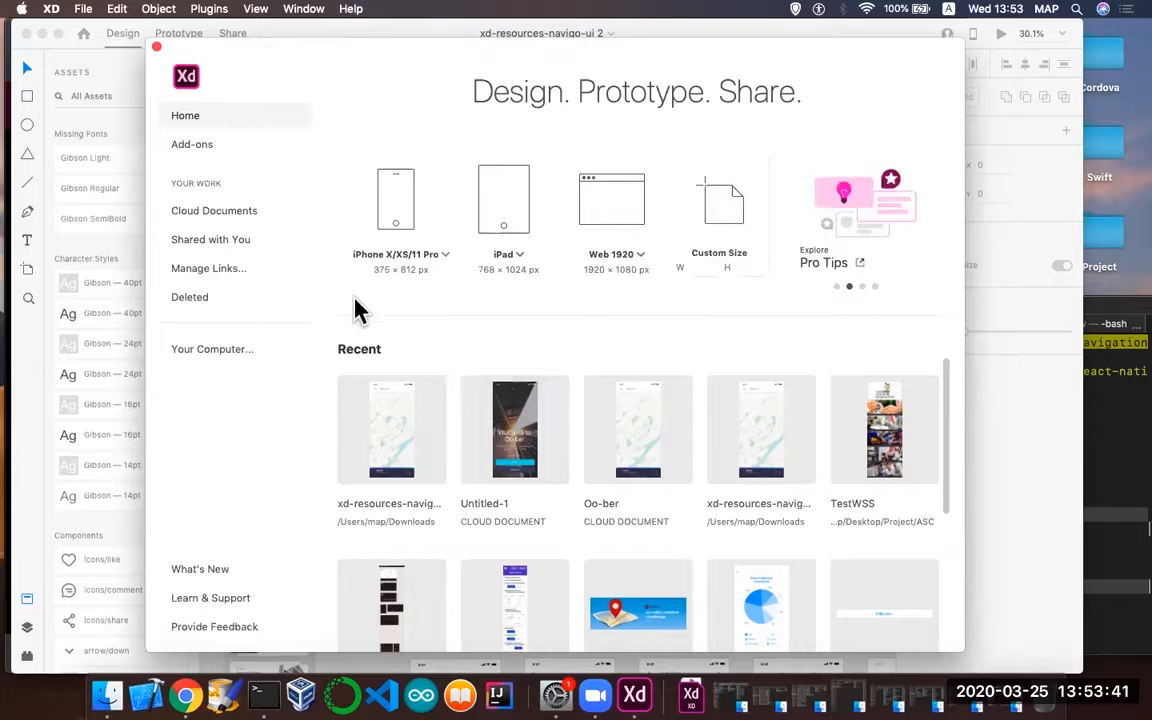
pyautogui.click(407, 211)
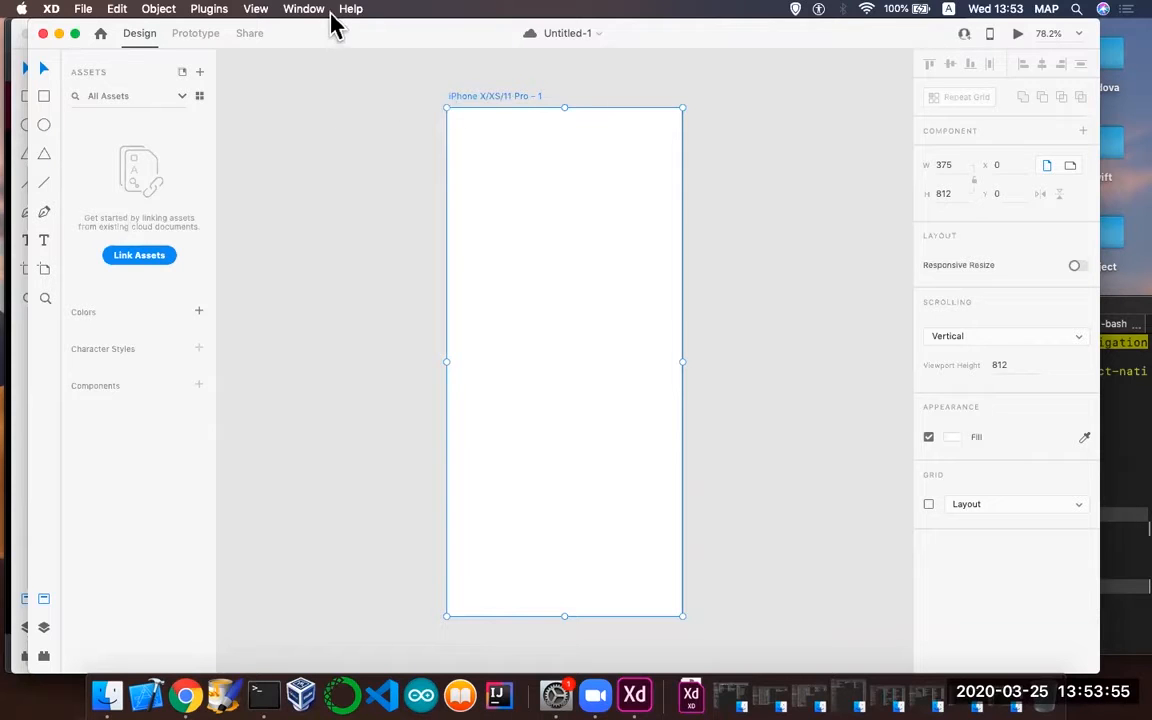
pyautogui.moveTo(329, 44); pyautogui.dragTo(311, 39)
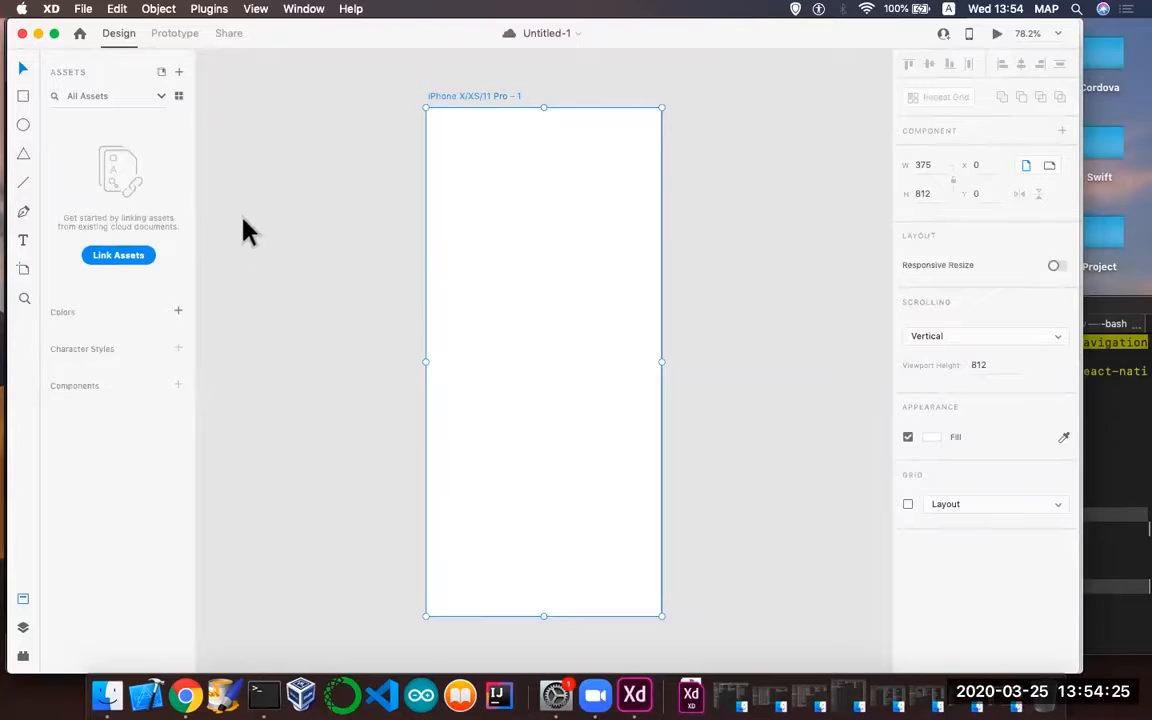
# - Return to the Navigo kit document and copy the Splash artboard from the Onboarding section
pyautogui.press('super+grave')
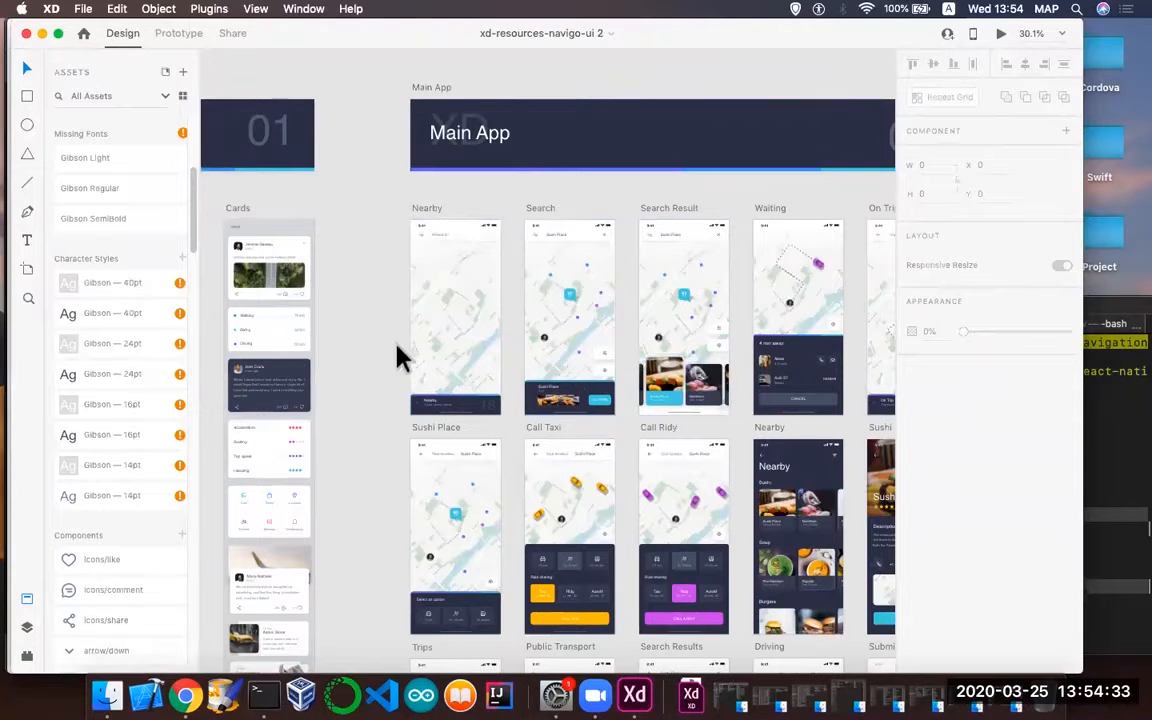
pyautogui.hscroll(15, 500, 385)
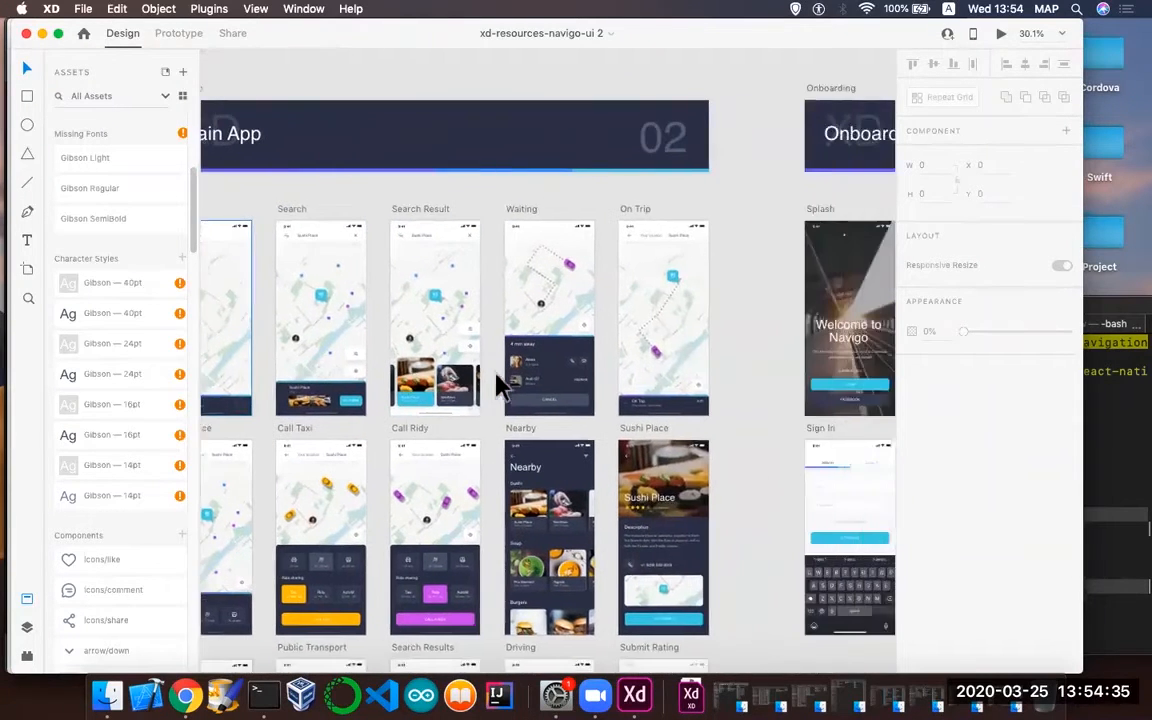
pyautogui.scroll(5, 497, 381)
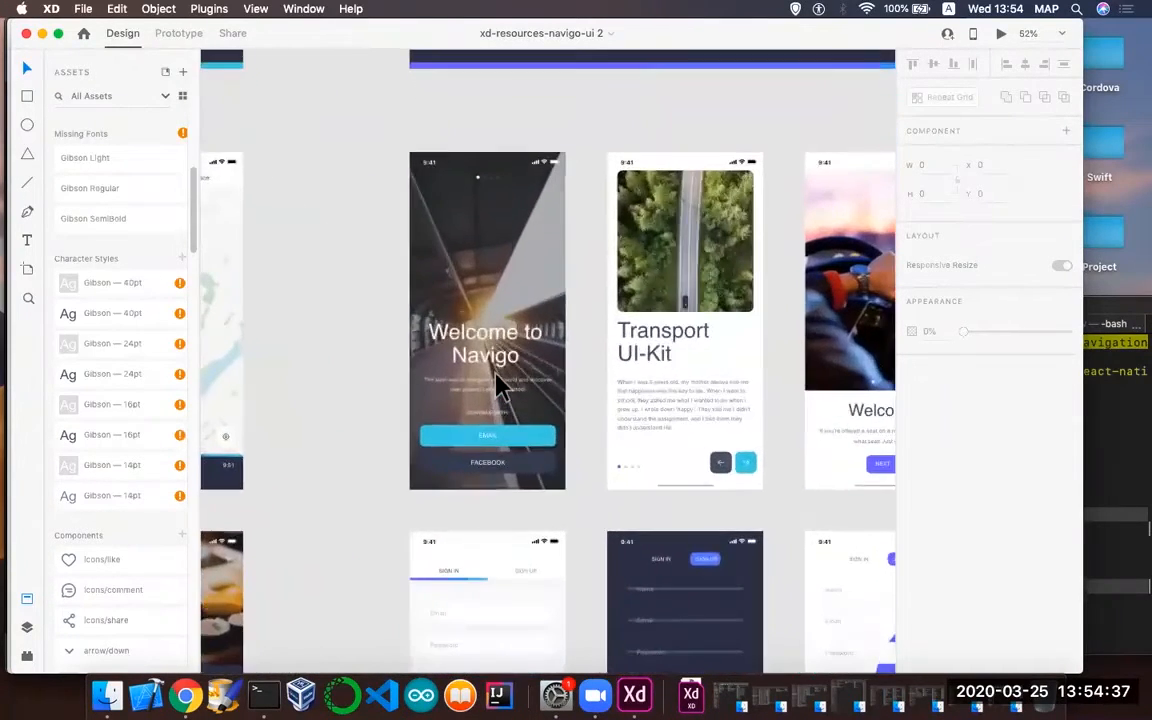
pyautogui.scroll(-2, 488, 386)
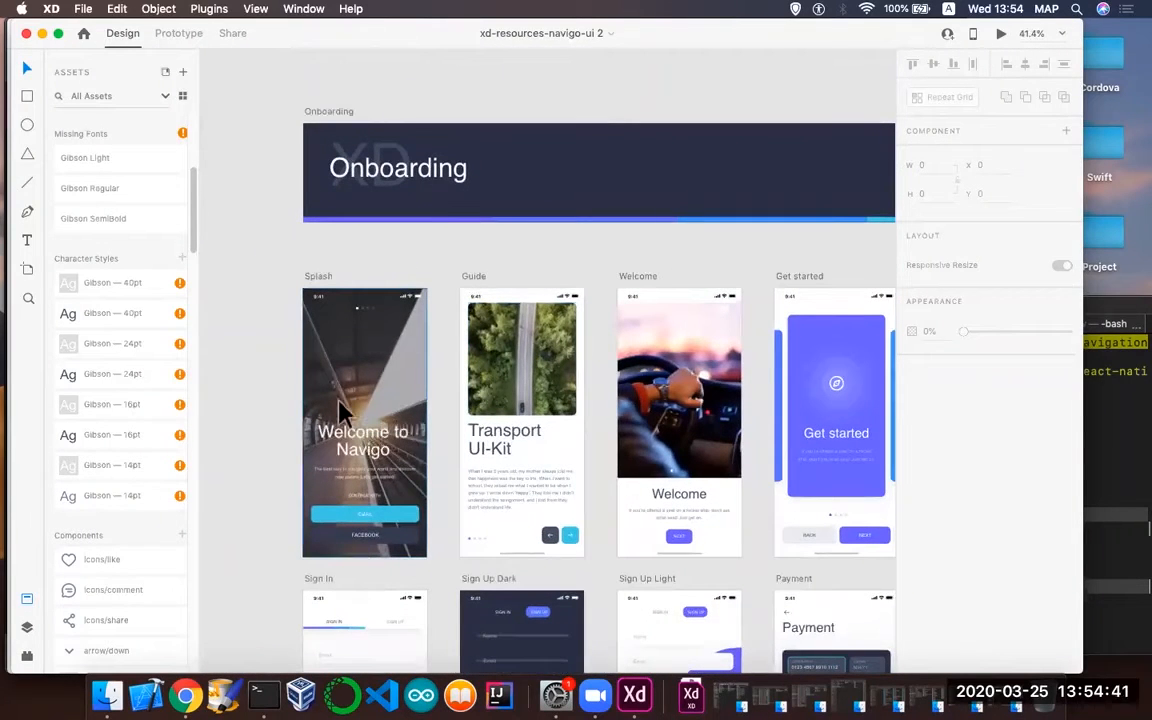
pyautogui.click(318, 279)
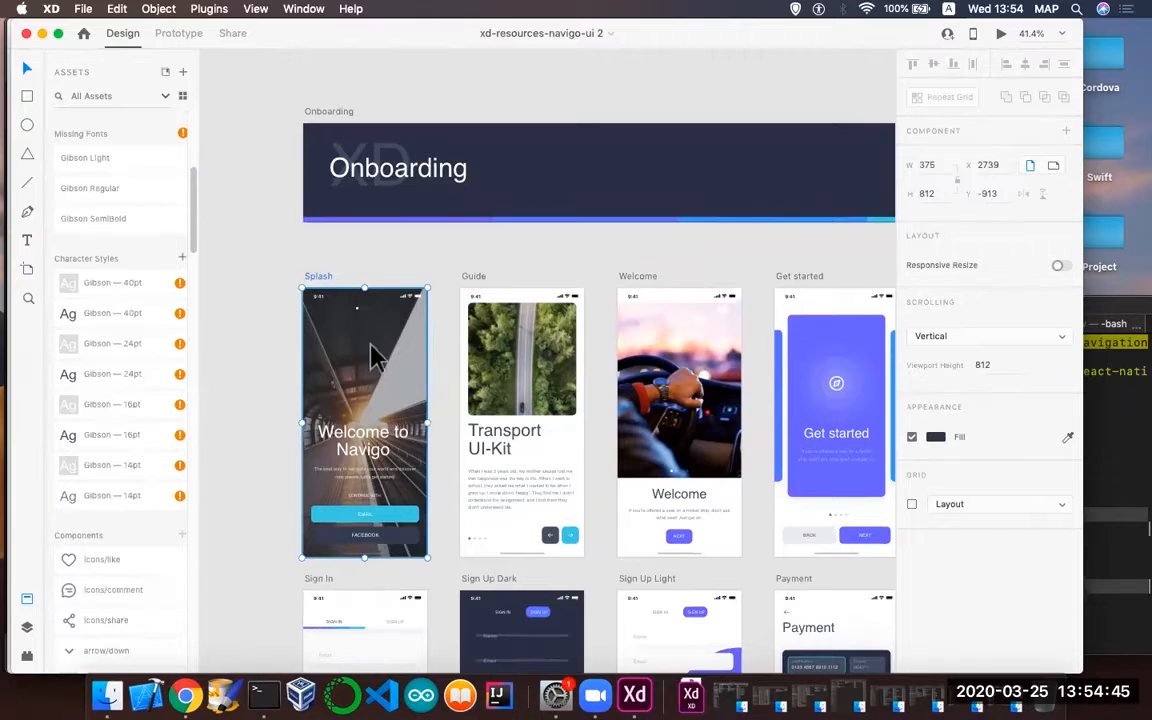
pyautogui.scroll(3, 375, 355)
pyautogui.scroll(-2, 373, 355)
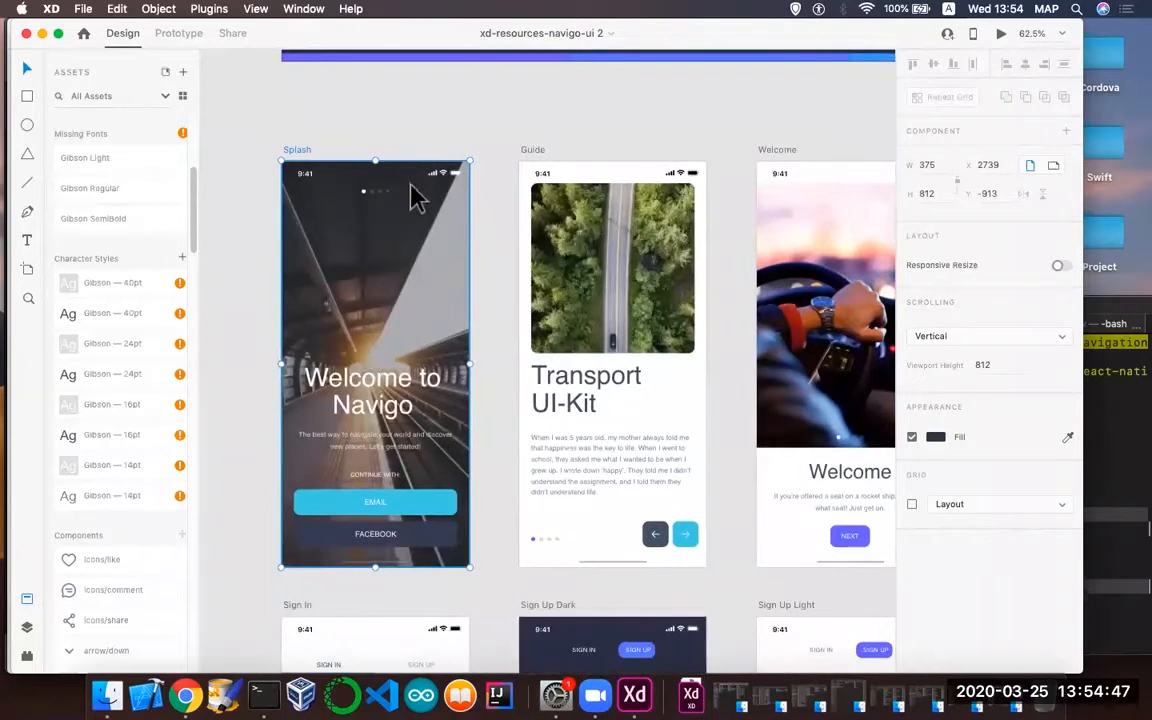
pyautogui.rightClick(309, 150)
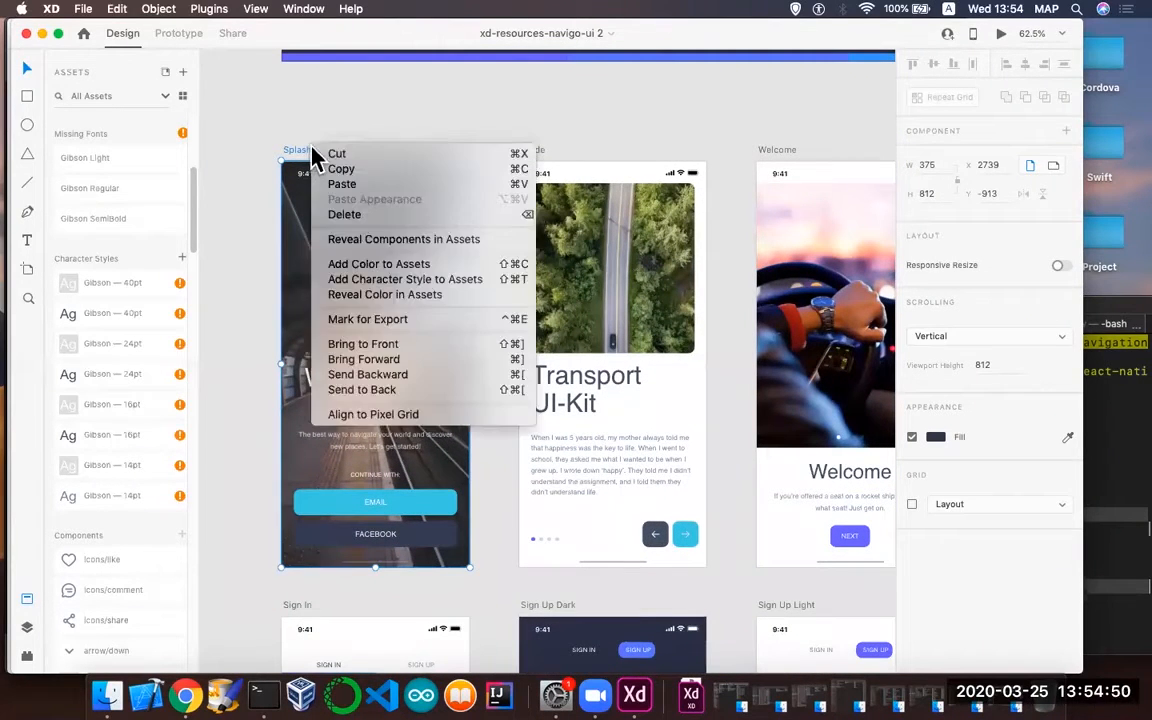
pyautogui.click(381, 170)
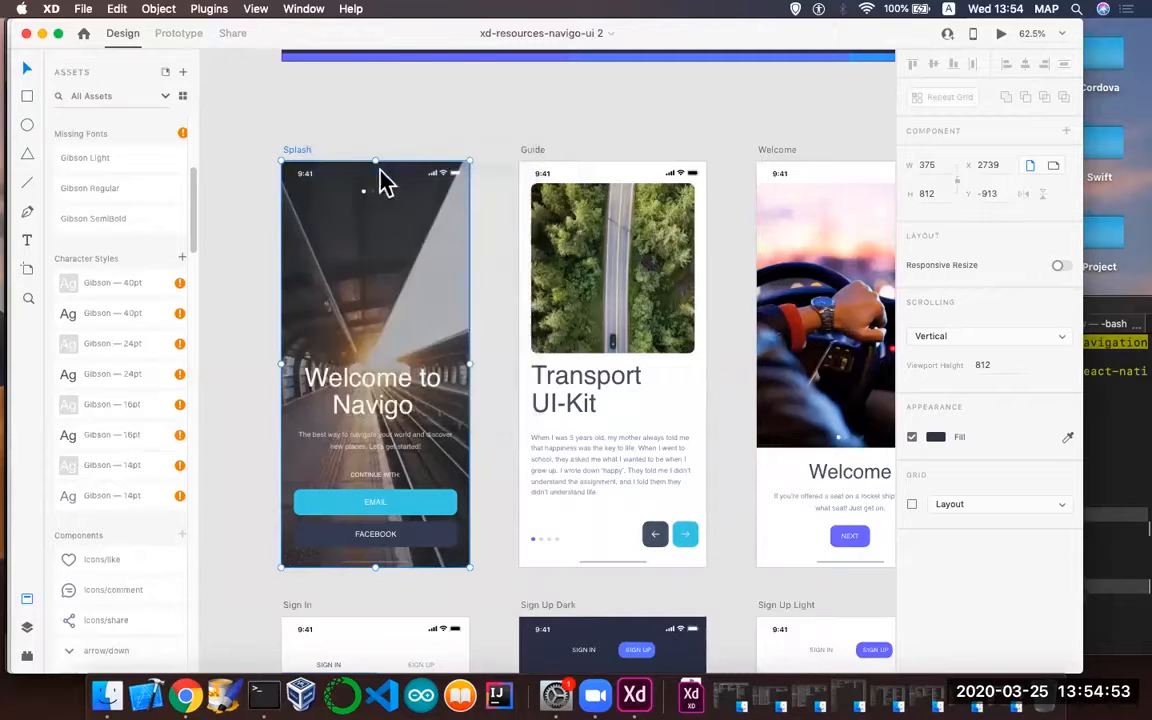
# - Switch to the Untitled-1 document and paste the copied Splash artboard in place of the blank iPhone artboard
pyautogui.press('super+grave')
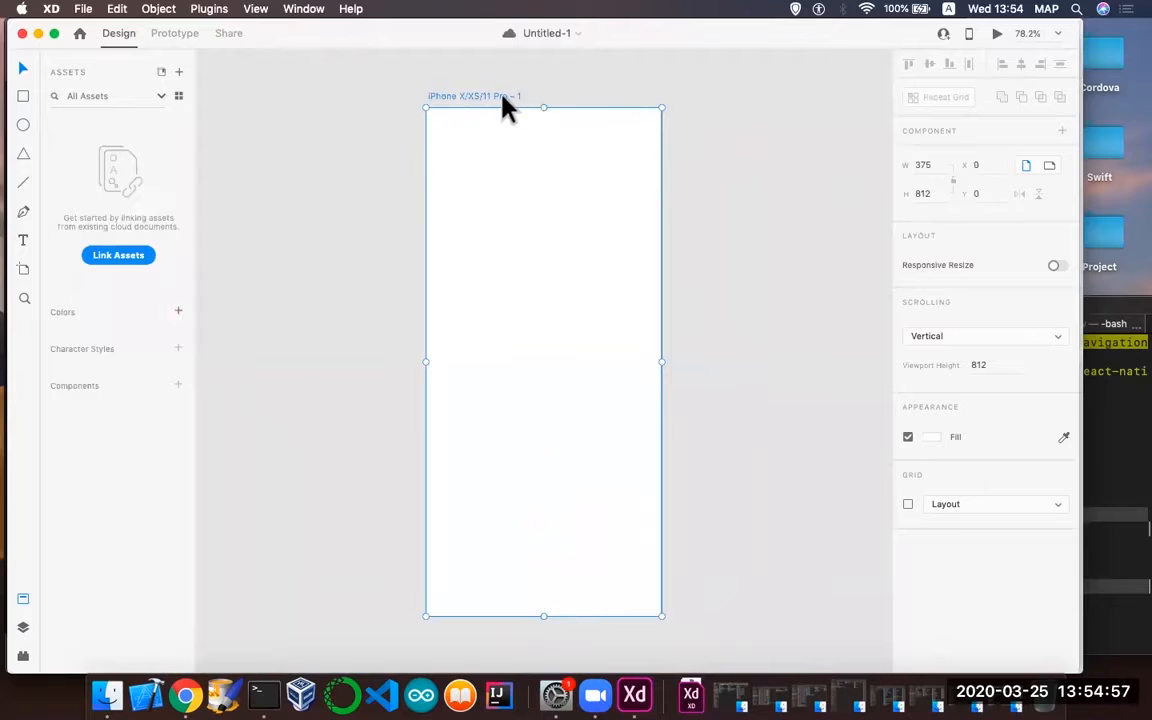
pyautogui.press('super+v')
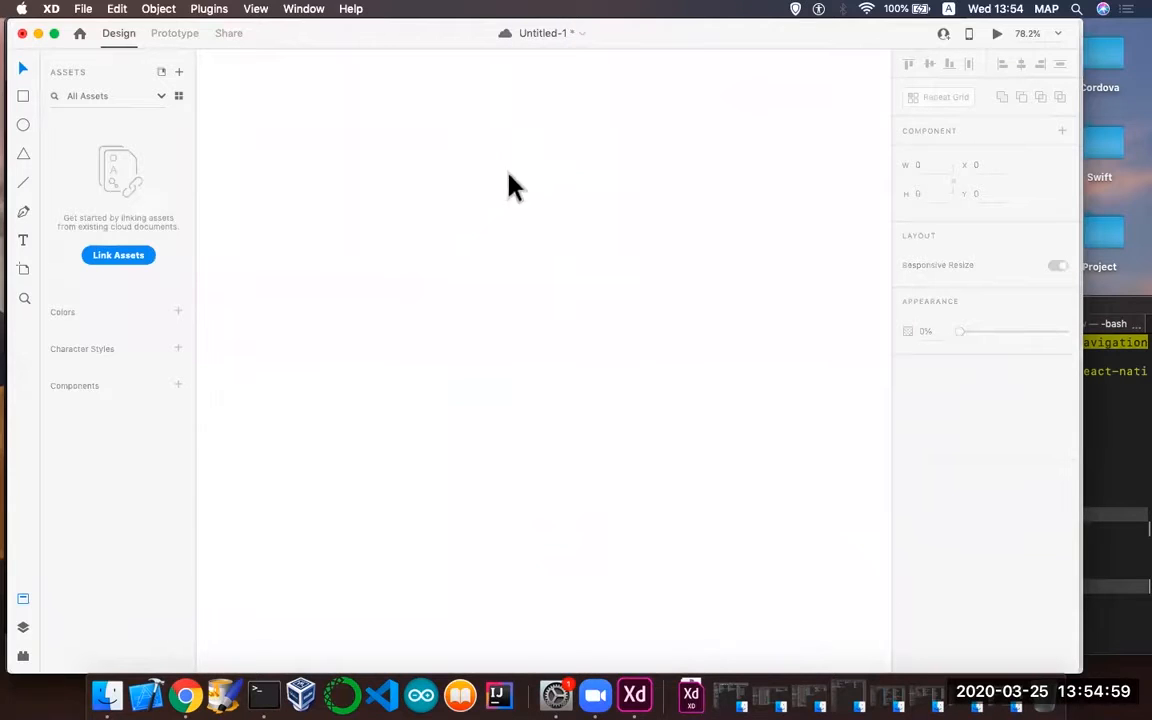
pyautogui.rightClick(275, 118)
pyautogui.click(325, 128)
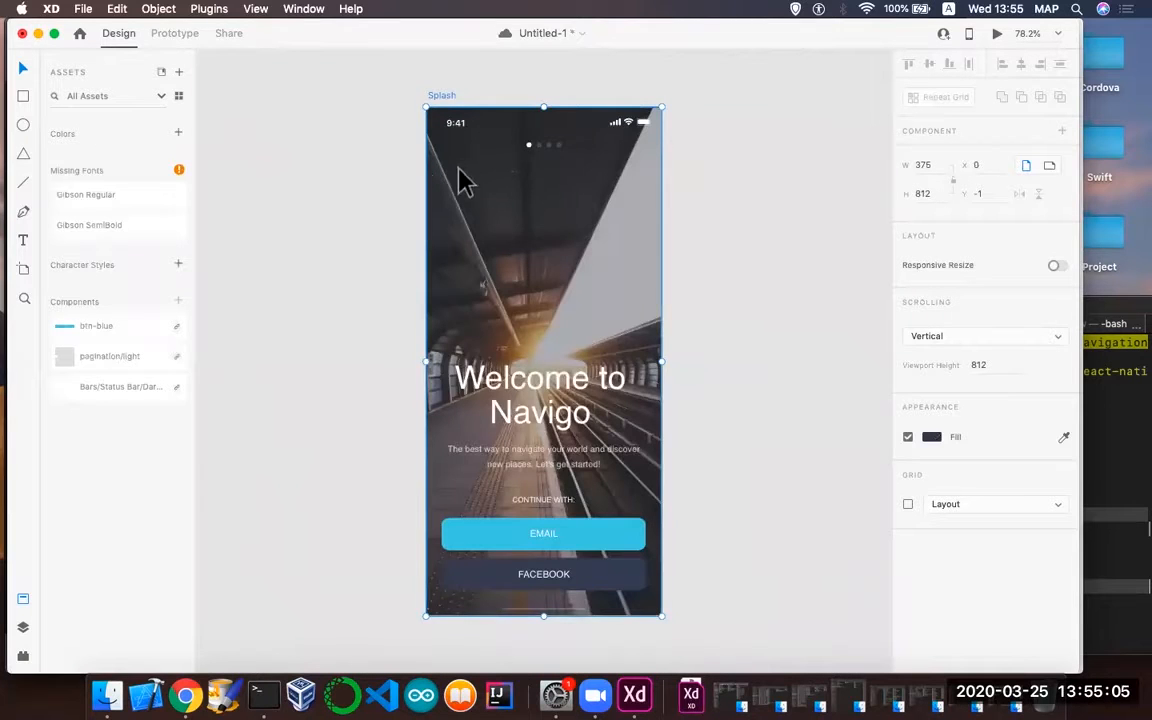
pyautogui.hscroll(5, 463, 180)
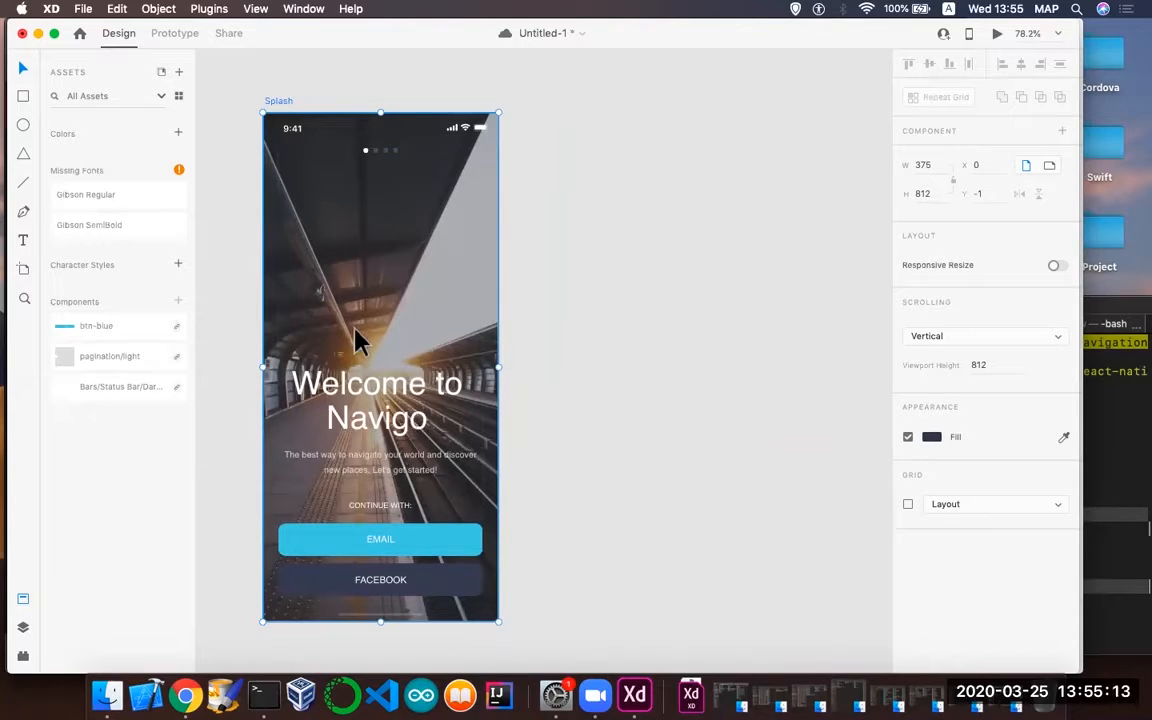
# - Replace the word "Navigo" with "Oo-ber" in the Splash artboard's welcome heading
pyautogui.click(345, 380)
pyautogui.doubleClick(381, 425)
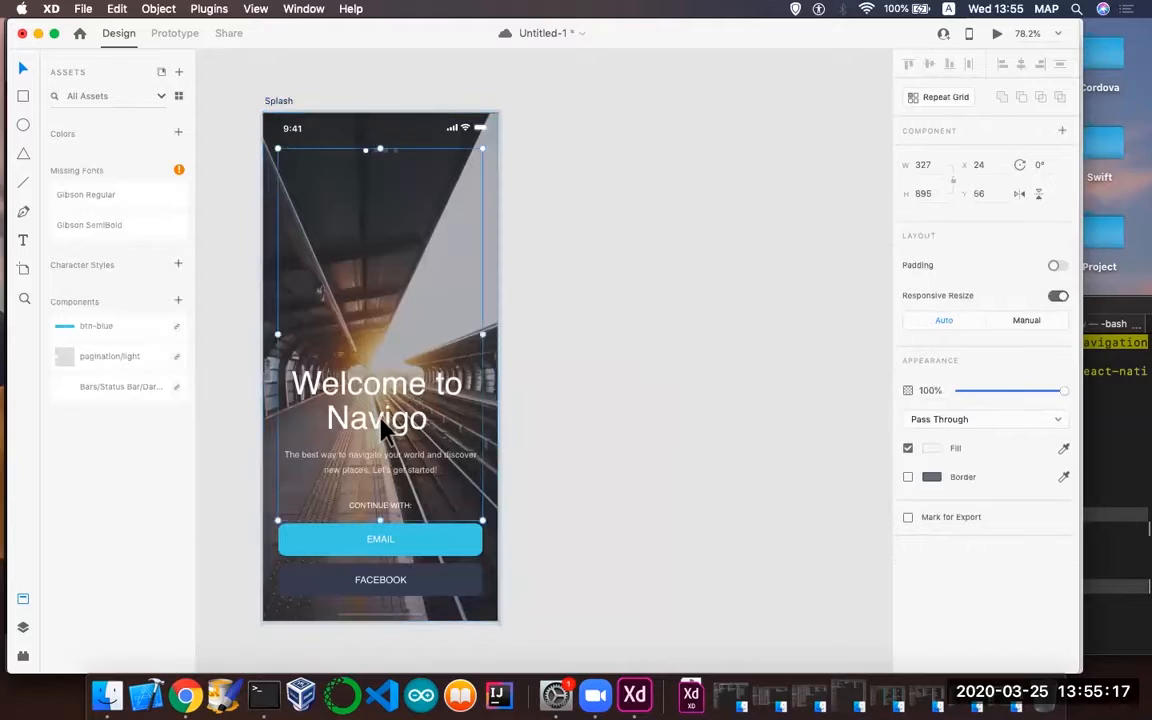
pyautogui.click(381, 422)
pyautogui.doubleClick(382, 415)
pyautogui.click(381, 415)
pyautogui.press('BackSpace')
pyautogui.press('BackSpace')
pyautogui.press('BackSpace')
pyautogui.press('BackSpace')
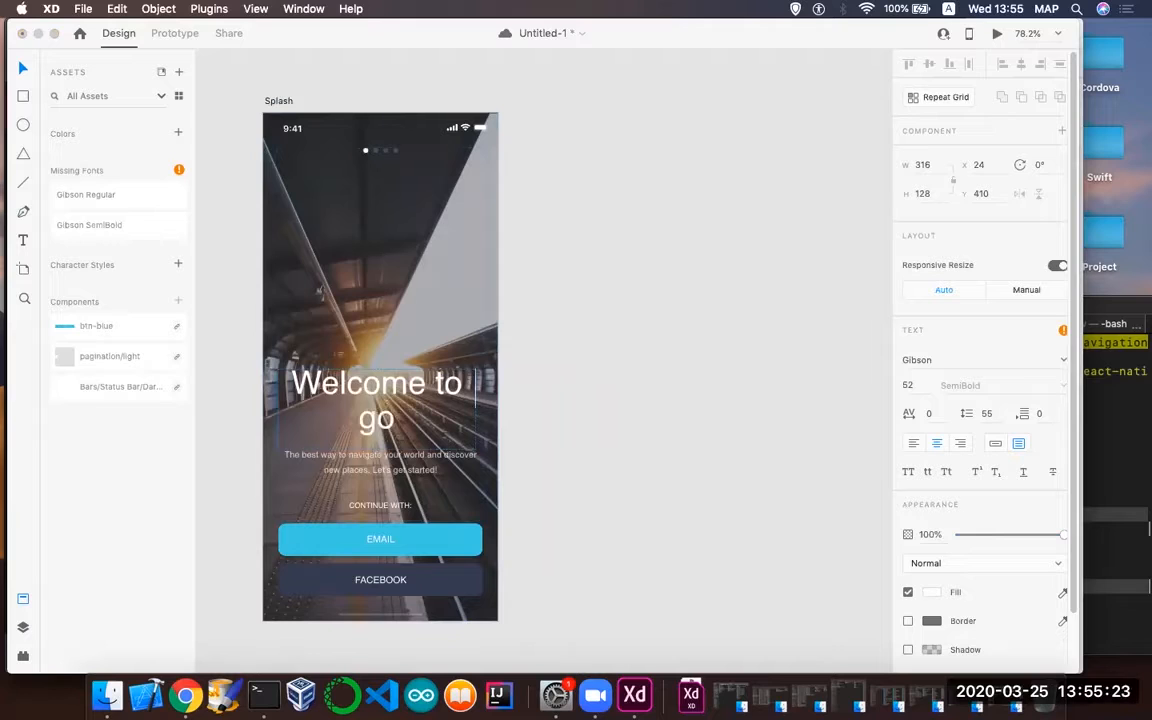
pyautogui.press('BackSpace')
pyautogui.press('BackSpace')
pyautogui.write('Oo-ber')
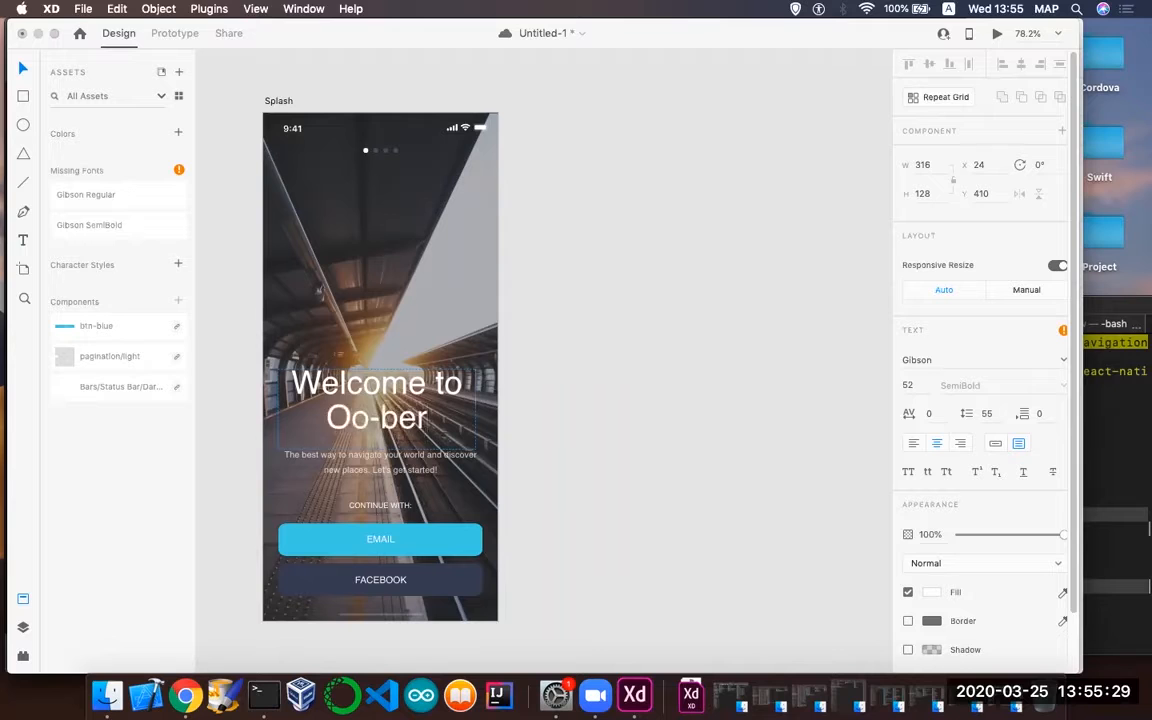
# - Finish editing the welcome heading on the Splash artboard and clear the selection
pyautogui.press('Escape')
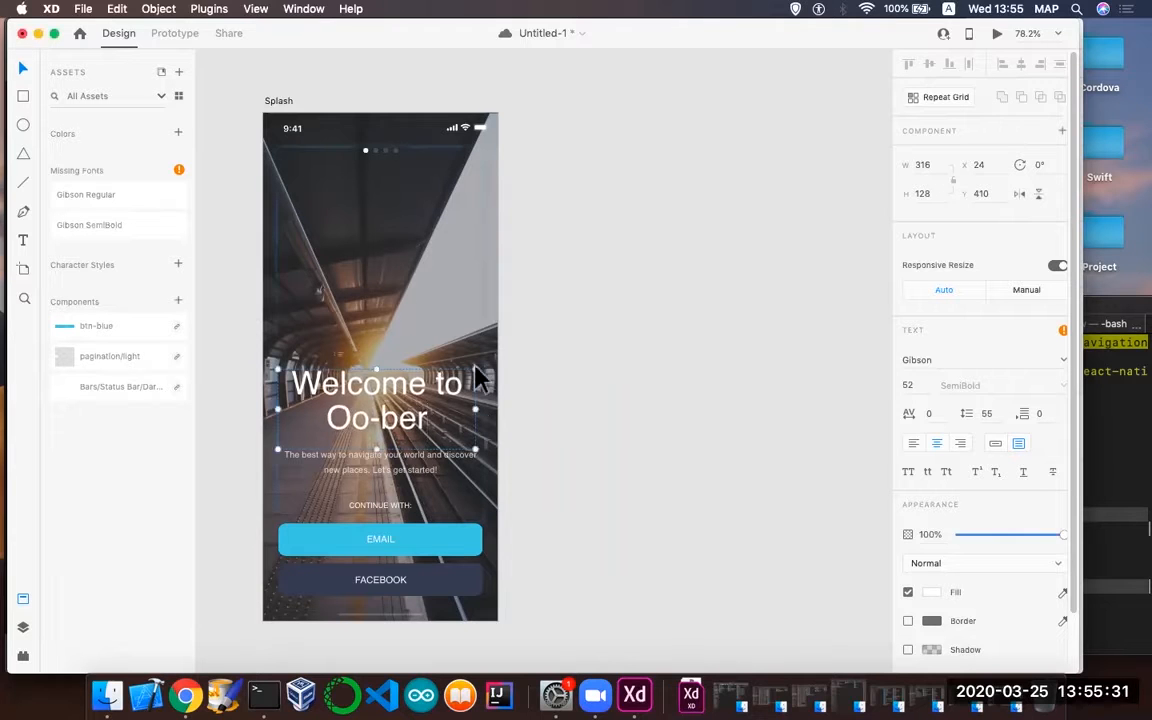
pyautogui.click(557, 291)
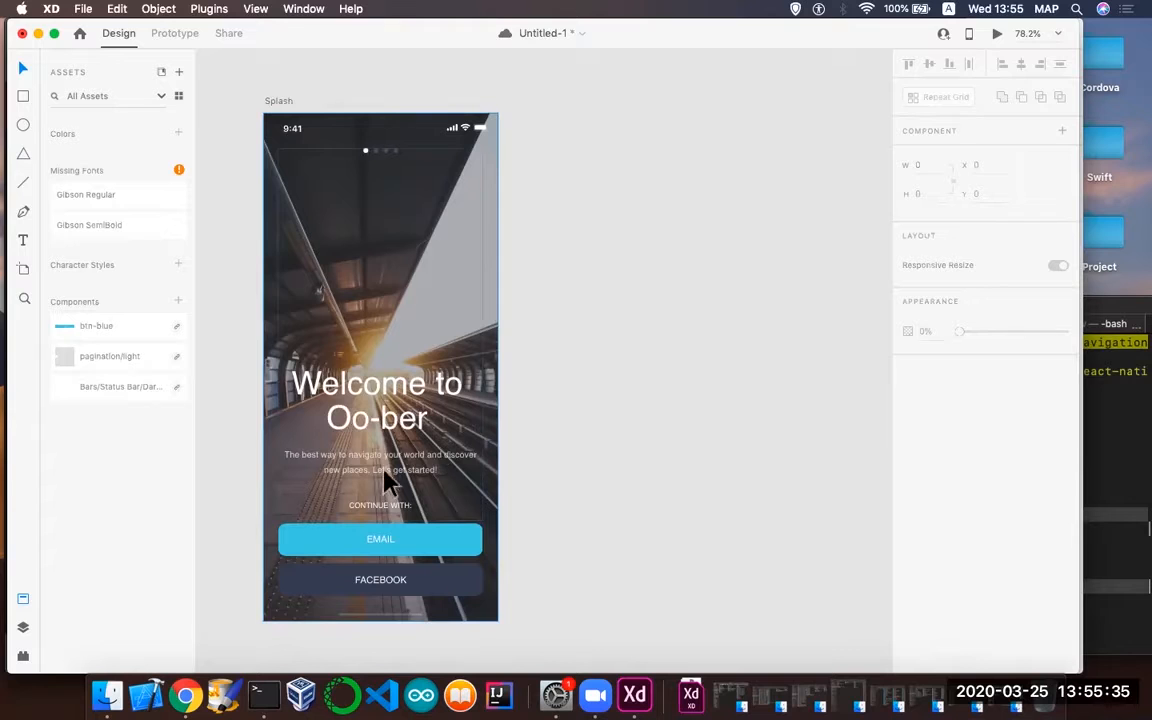
# - Return to the Navigo kit document and copy the Sign Up Dark artboard from the Onboarding section
pyautogui.press('super+grave')
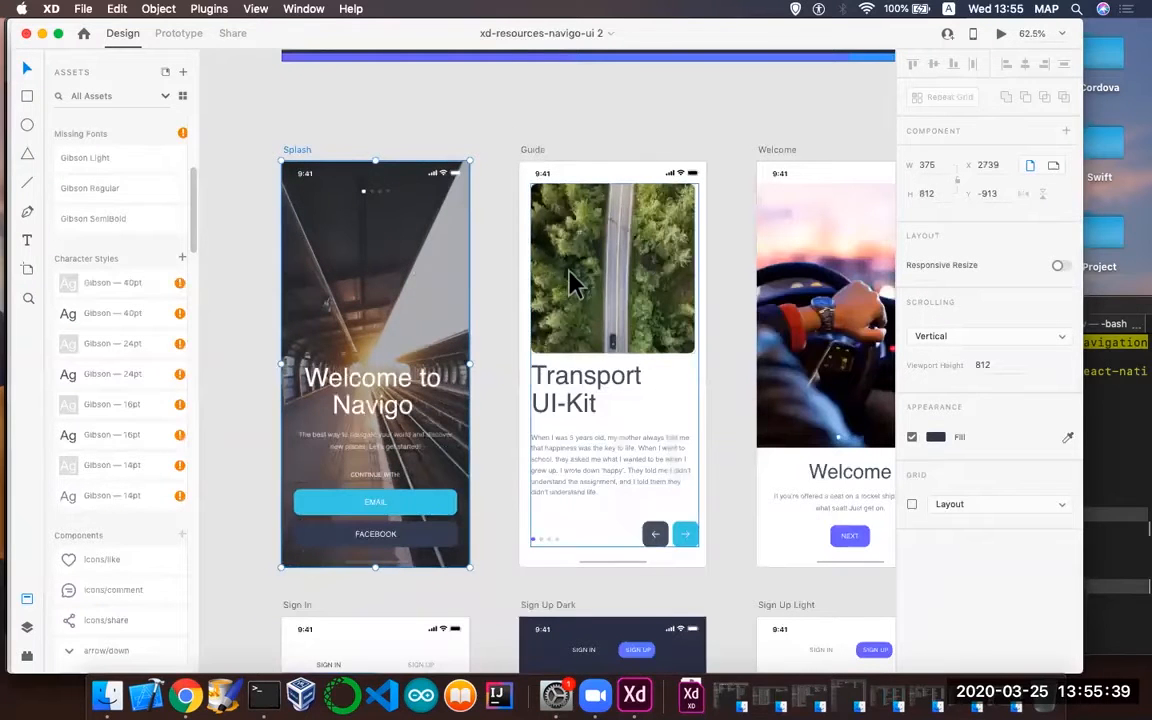
pyautogui.hscroll(5, 577, 280)
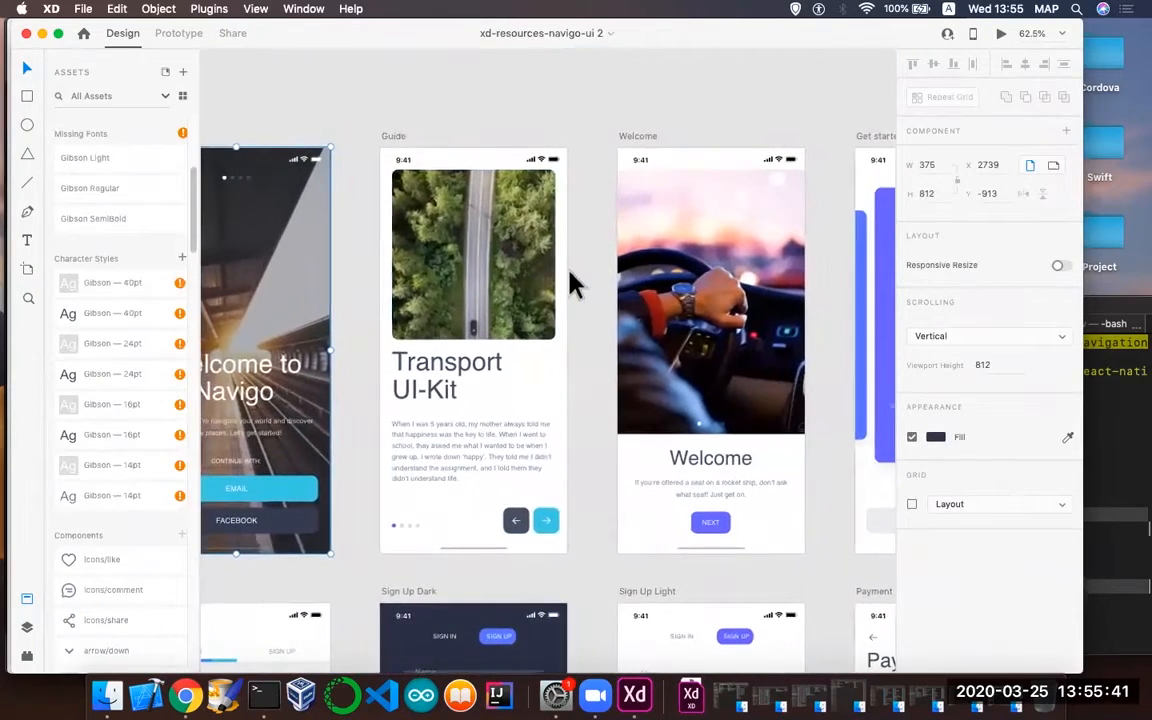
pyautogui.hscroll(-5, 569, 272)
pyautogui.scroll(-10, 569, 276)
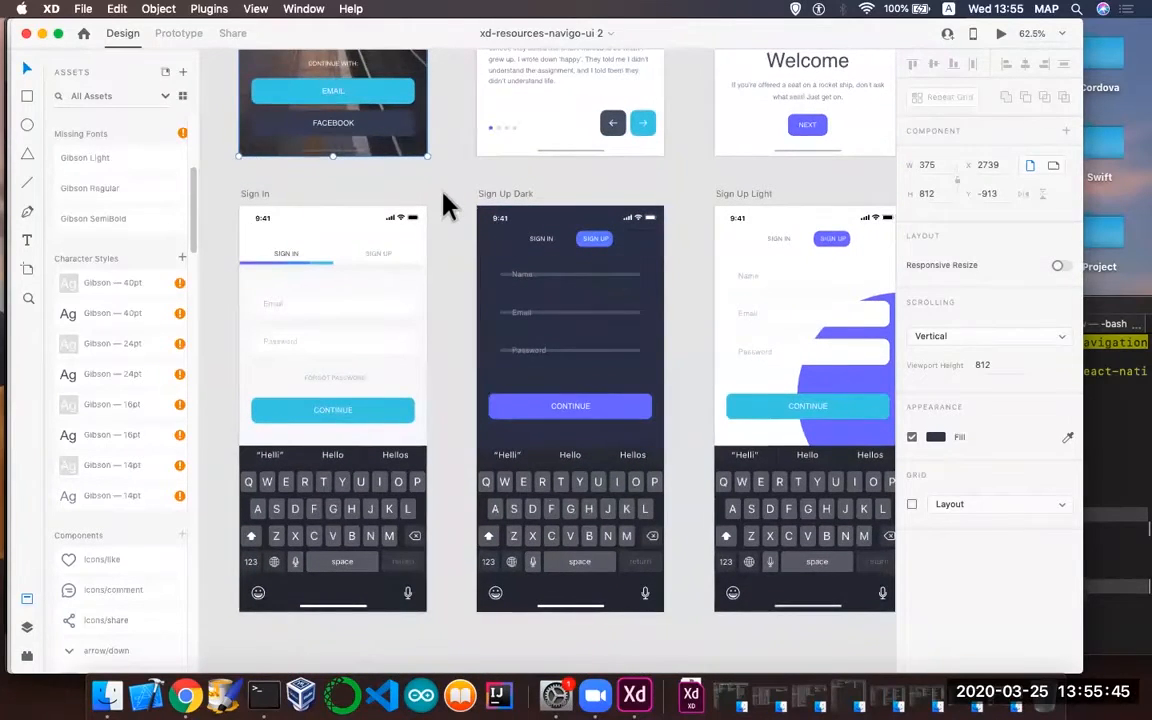
pyautogui.scroll(10, 425, 155)
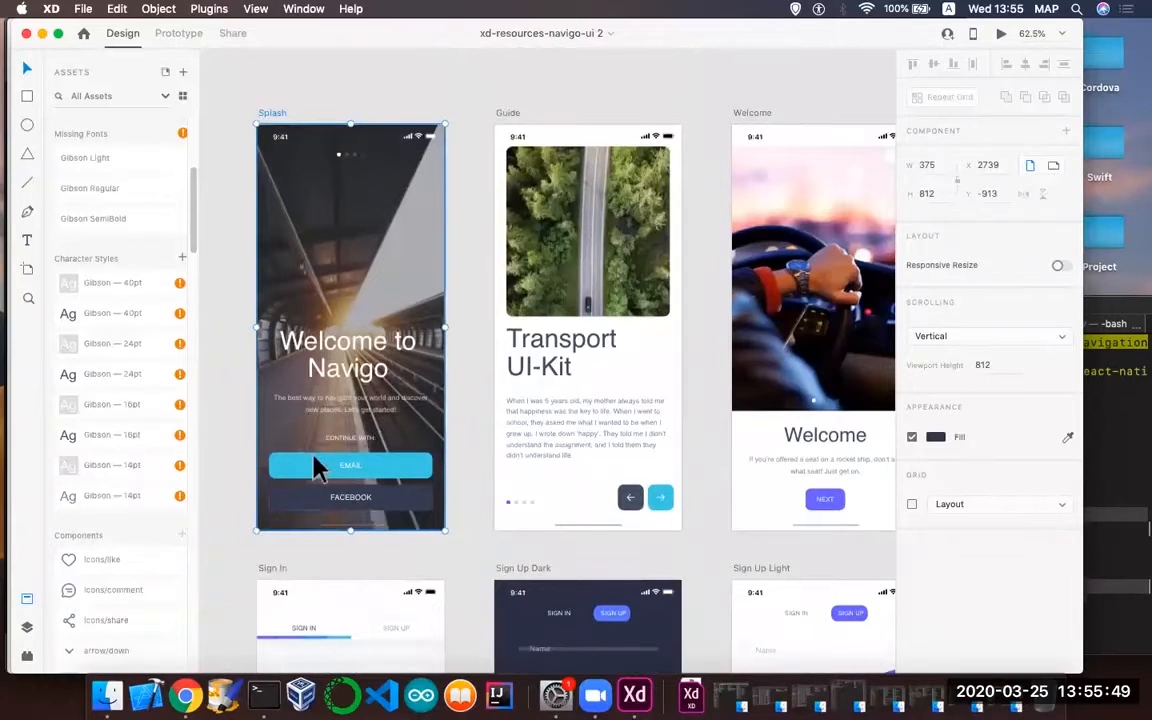
pyautogui.scroll(1, 353, 491)
pyautogui.scroll(3, 355, 503)
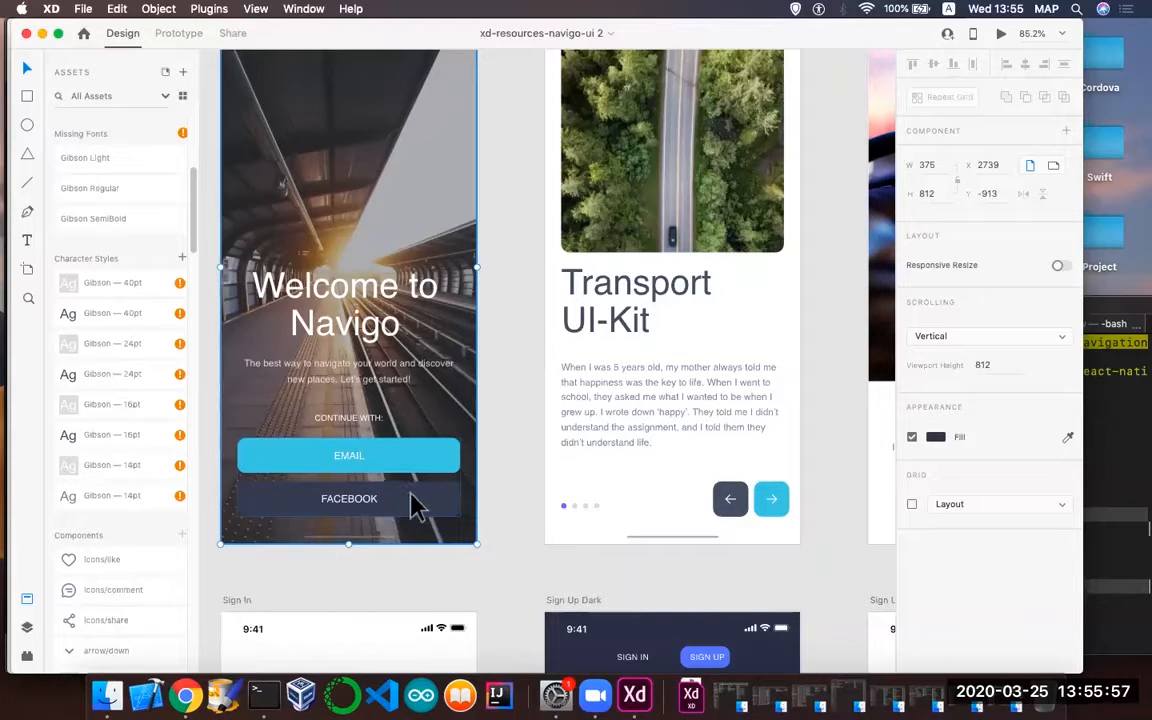
pyautogui.scroll(-10, 418, 505)
pyautogui.hscroll(3, 418, 505)
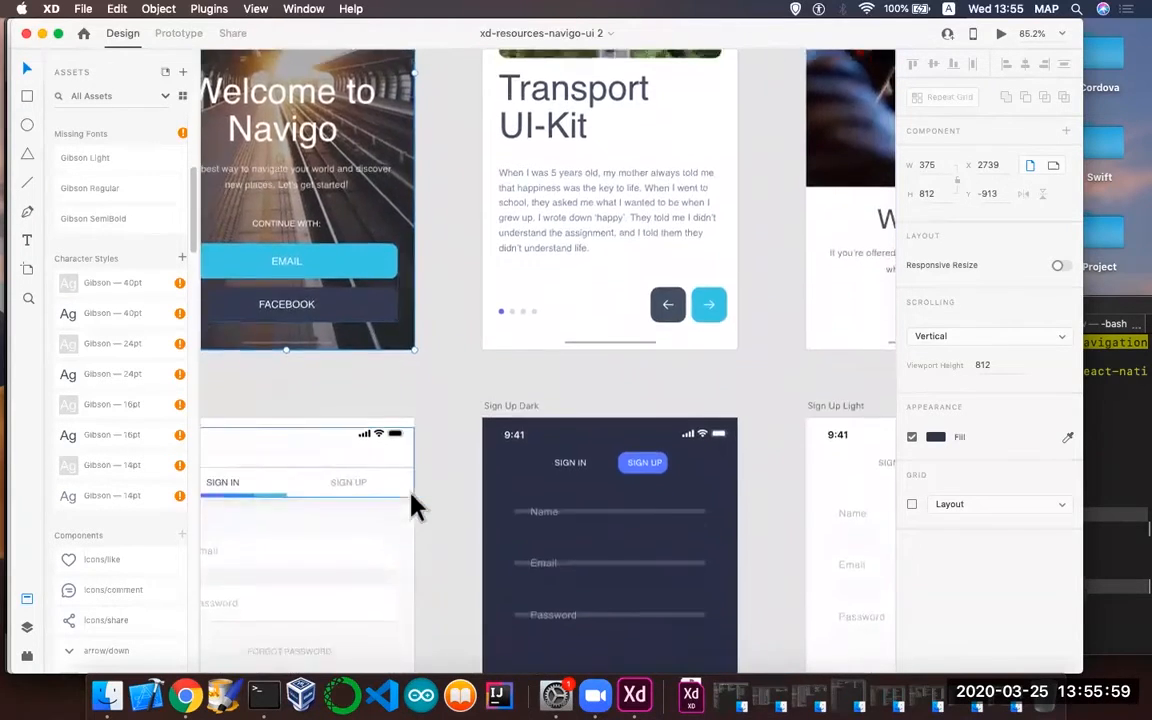
pyautogui.scroll(-3, 418, 505)
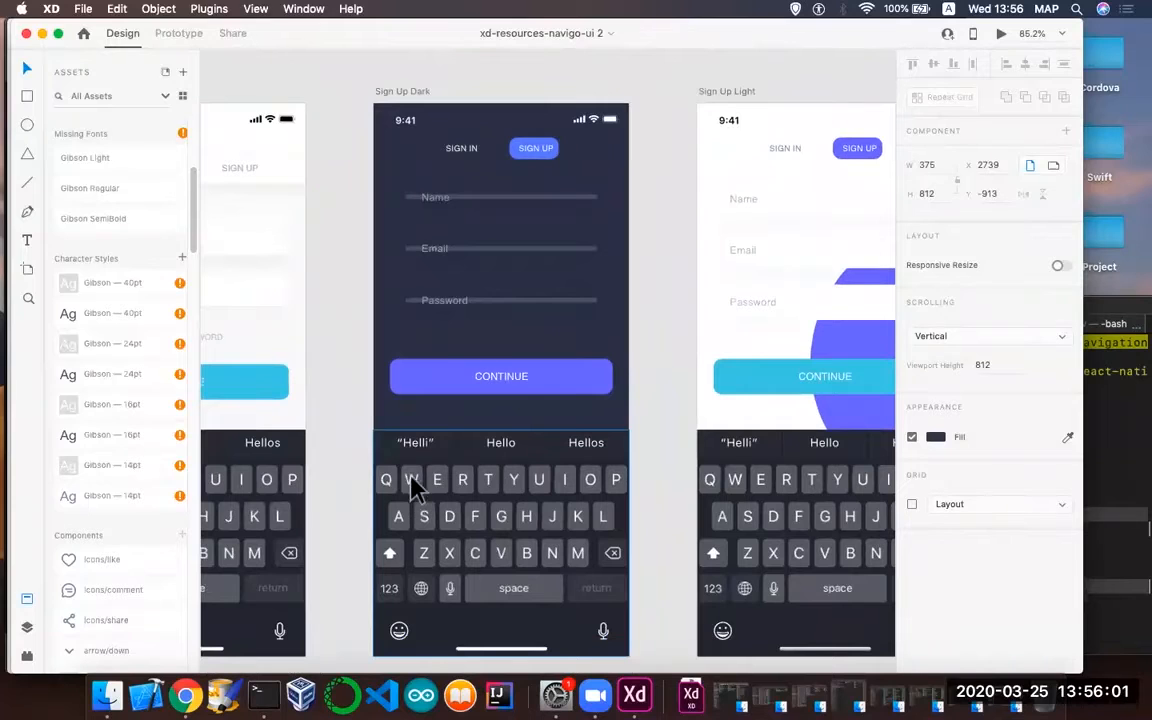
pyautogui.click(416, 97)
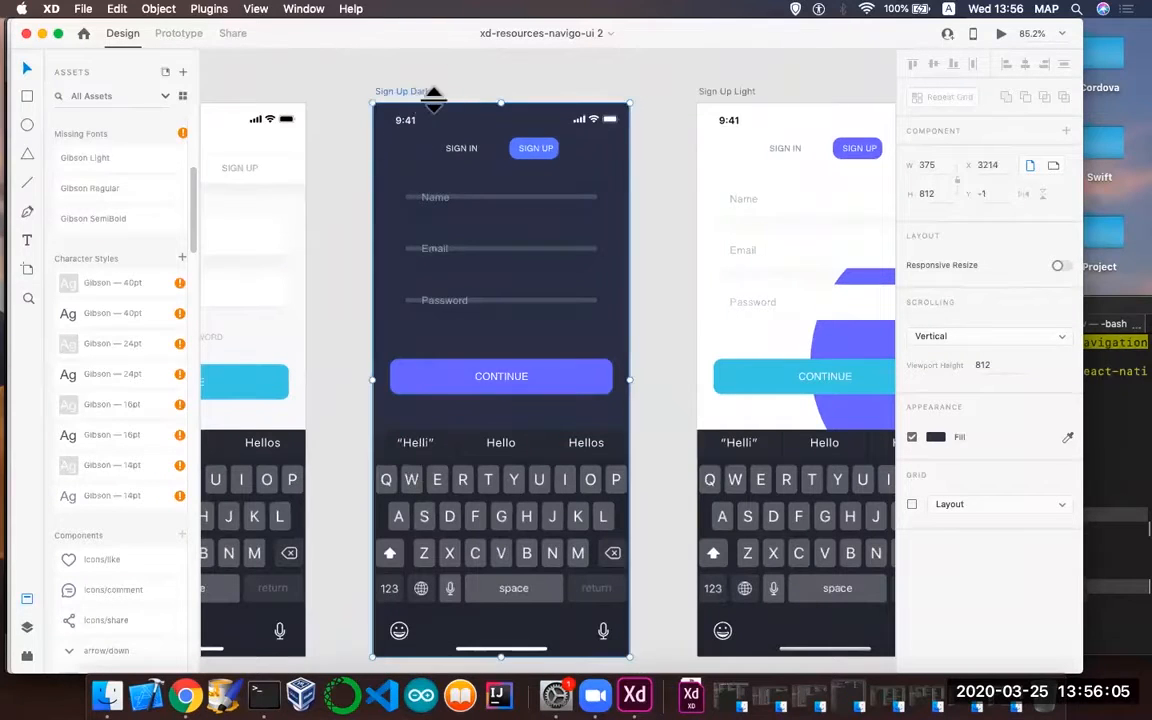
pyautogui.rightClick(430, 92)
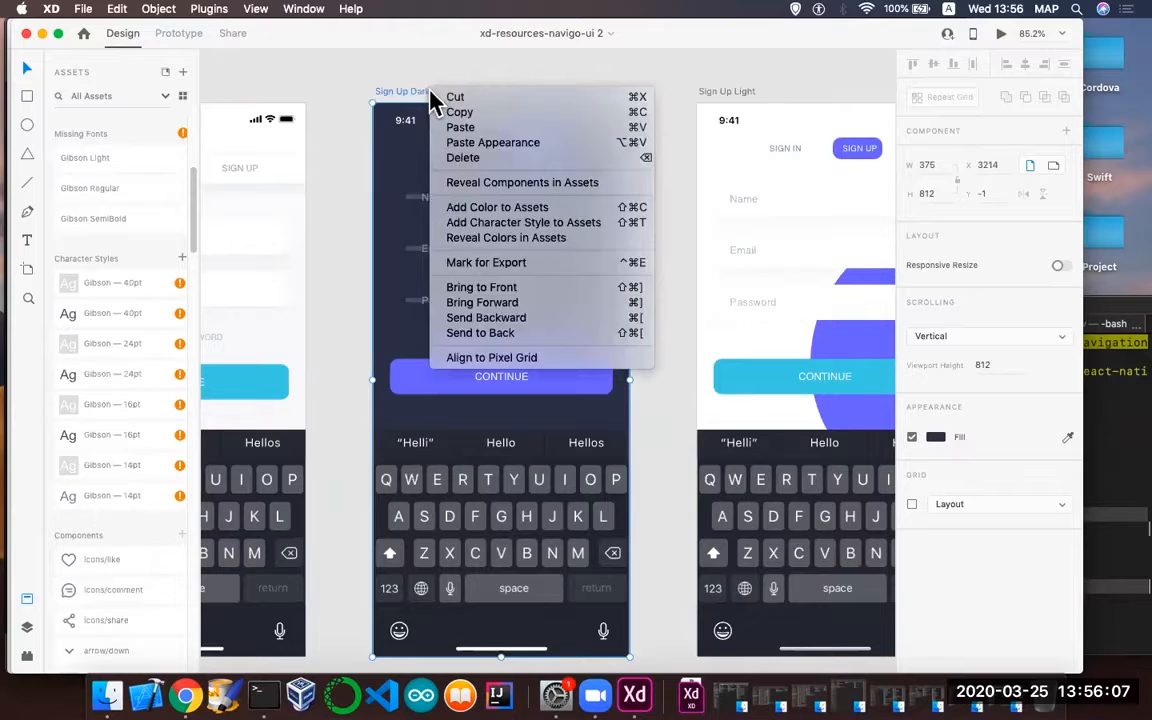
pyautogui.click(473, 117)
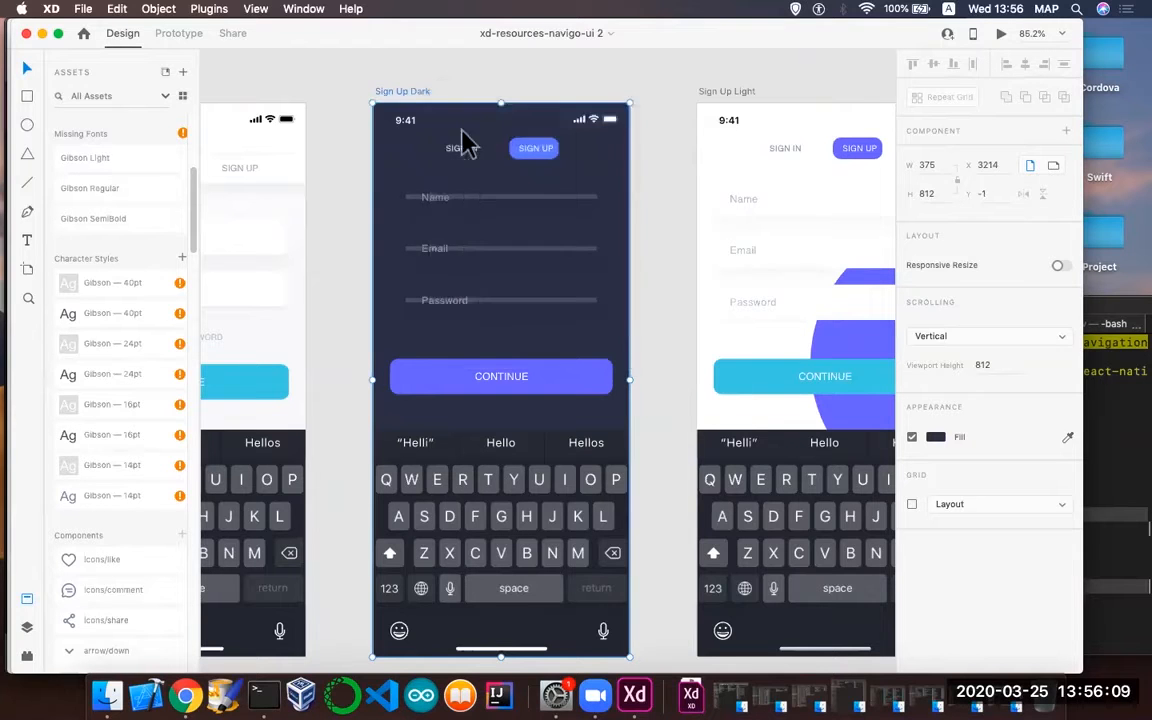
# - Switch to the Untitled-1 document, paste the Sign Up Dark artboard beside Splash and move it away from Splash to X 499
pyautogui.press('super+grave')
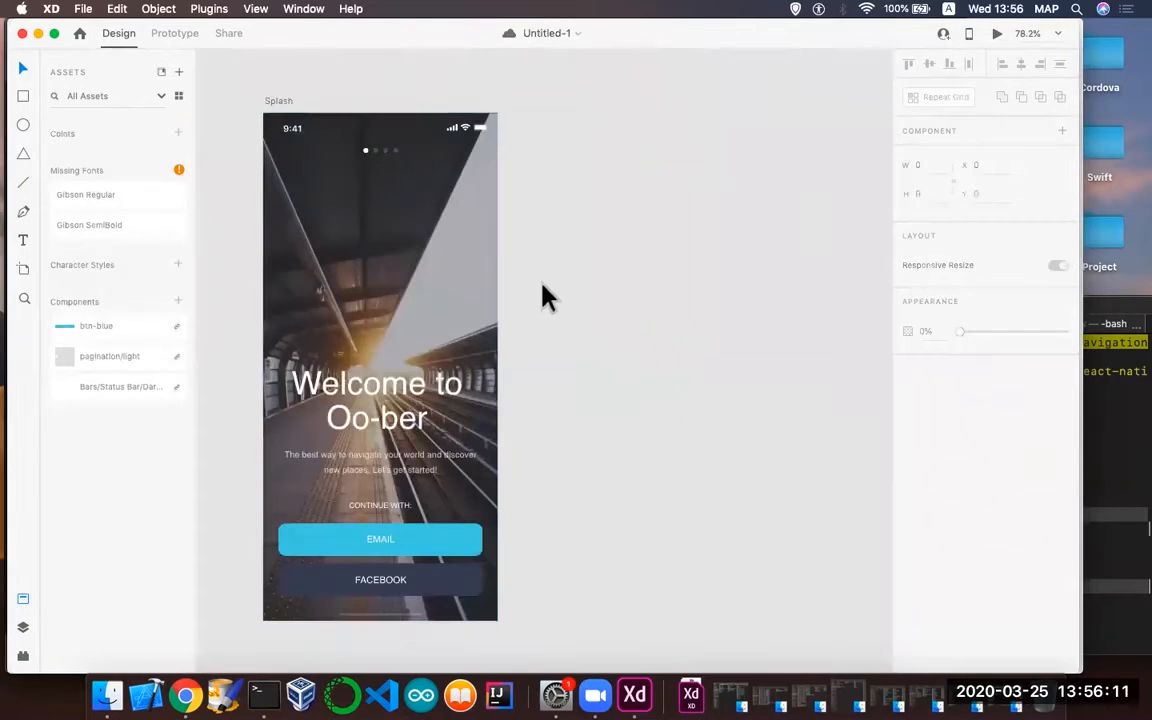
pyautogui.rightClick(533, 168)
pyautogui.click(556, 172)
pyautogui.hscroll(5, 600, 178)
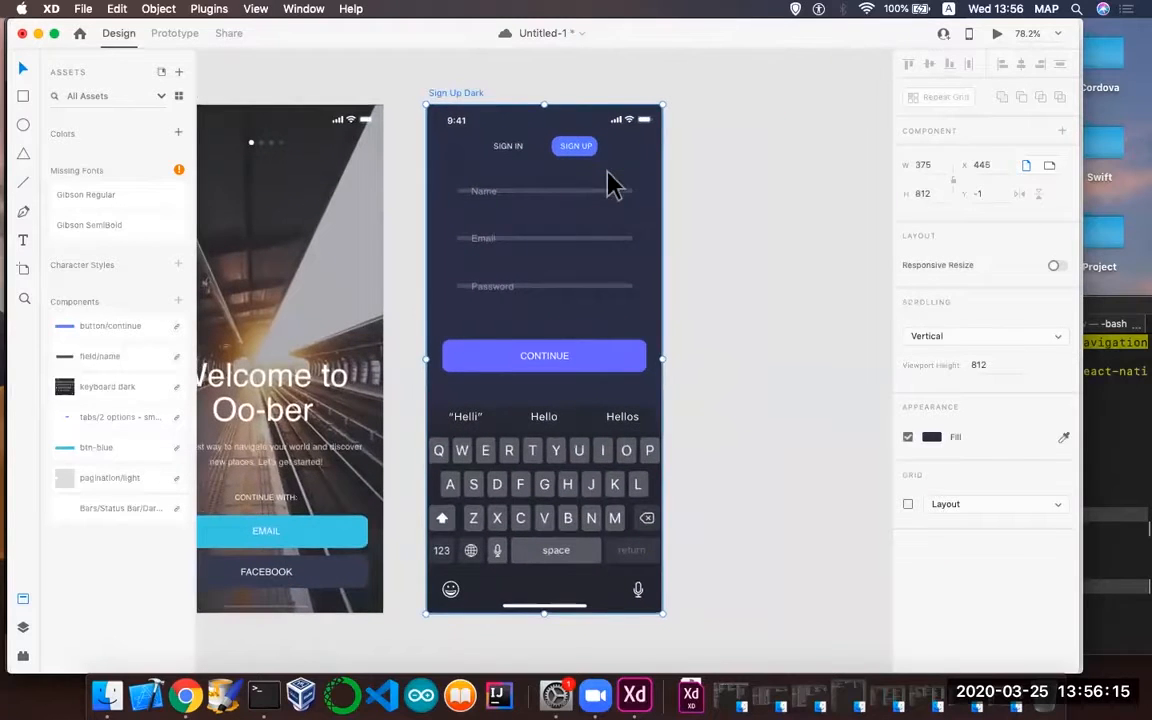
pyautogui.hscroll(-5, 478, 120)
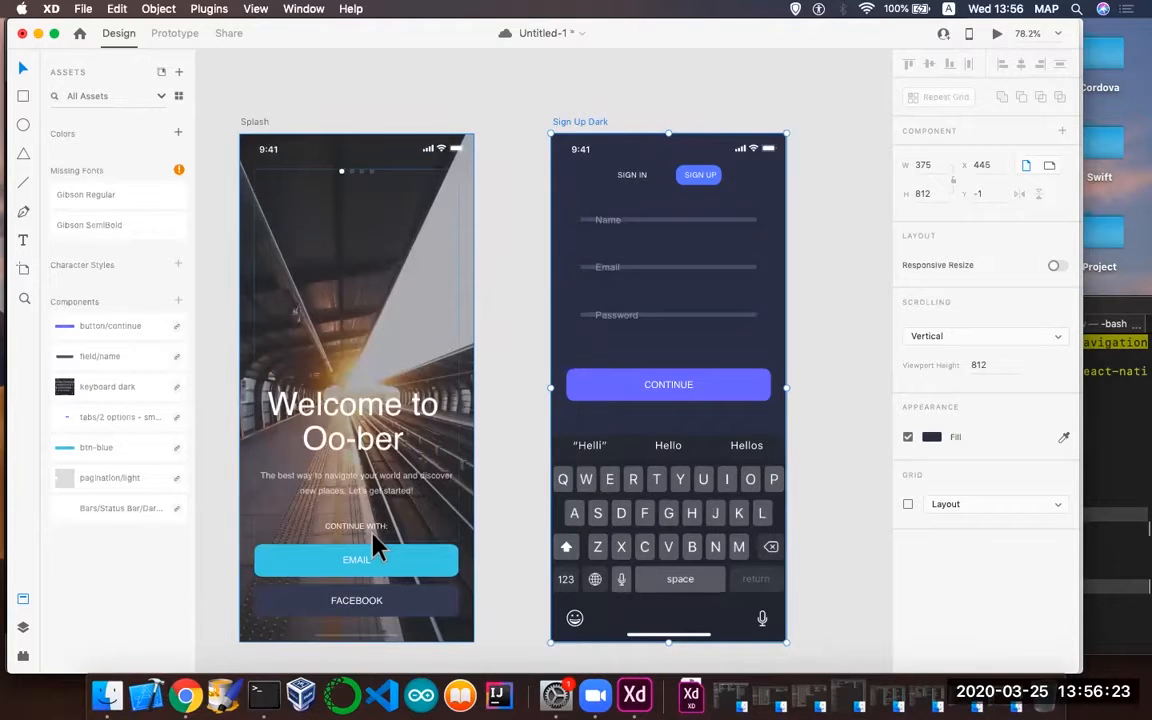
pyautogui.hscroll(5, 377, 547)
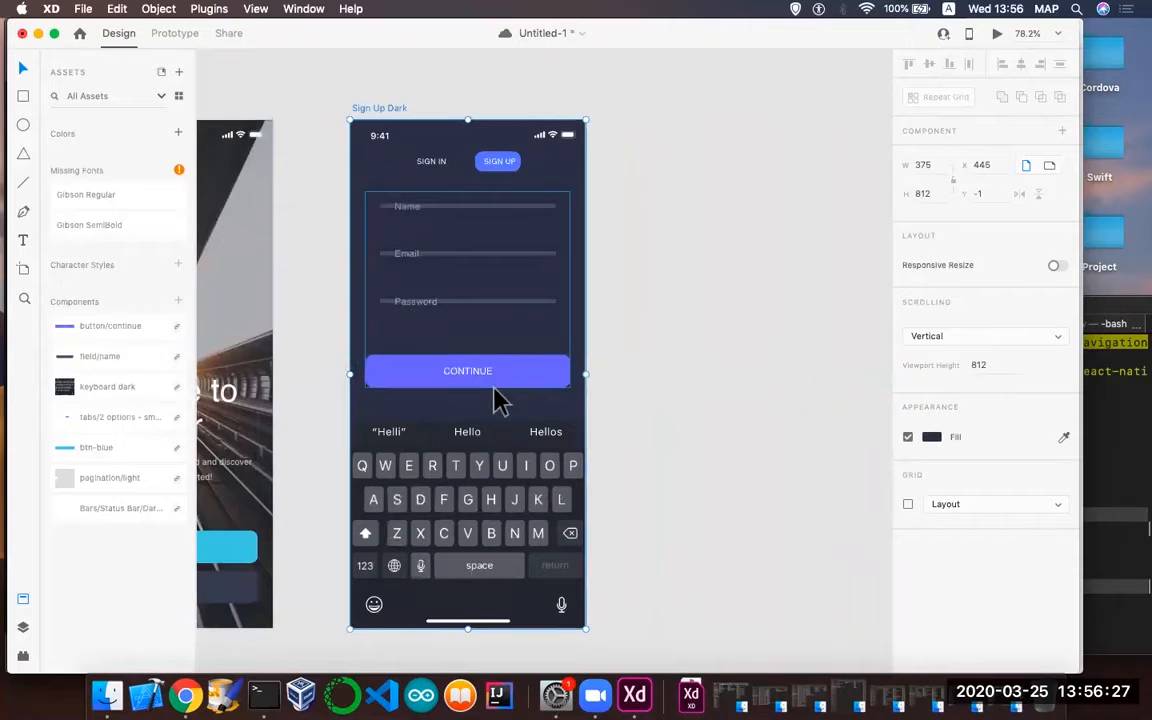
# - Go back to the Navigo kit document and copy the Welcome artboard with the steering-wheel photo
pyautogui.press('super+grave')
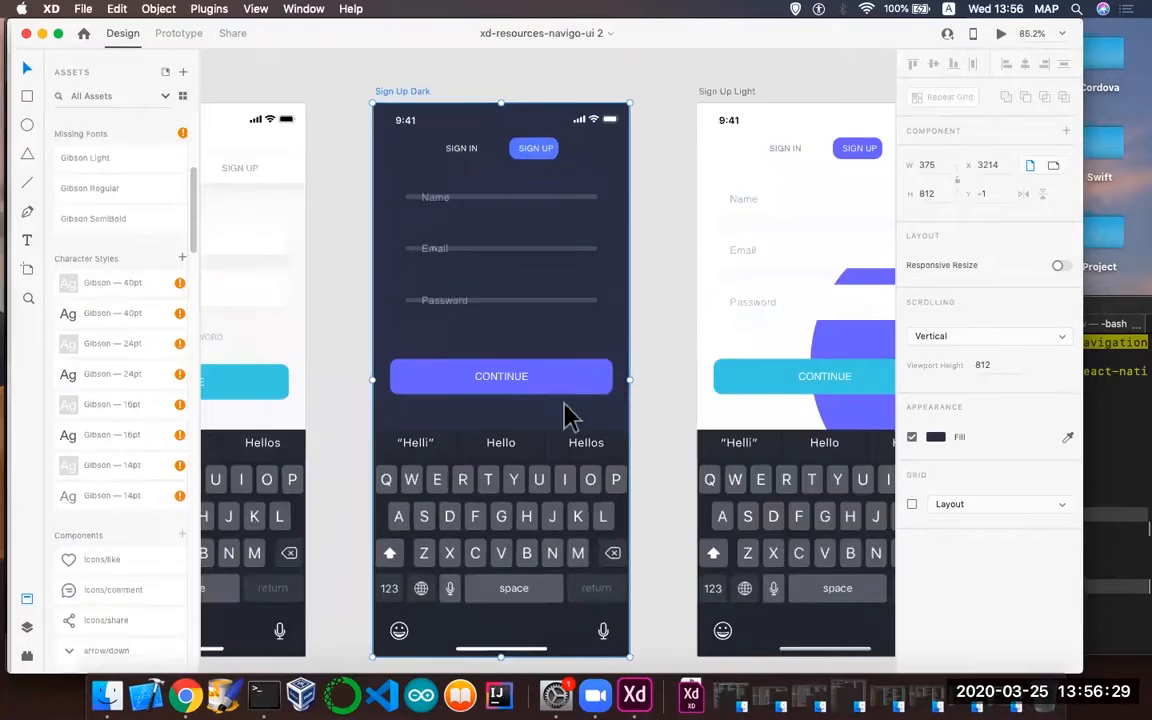
pyautogui.scroll(-5, 565, 415)
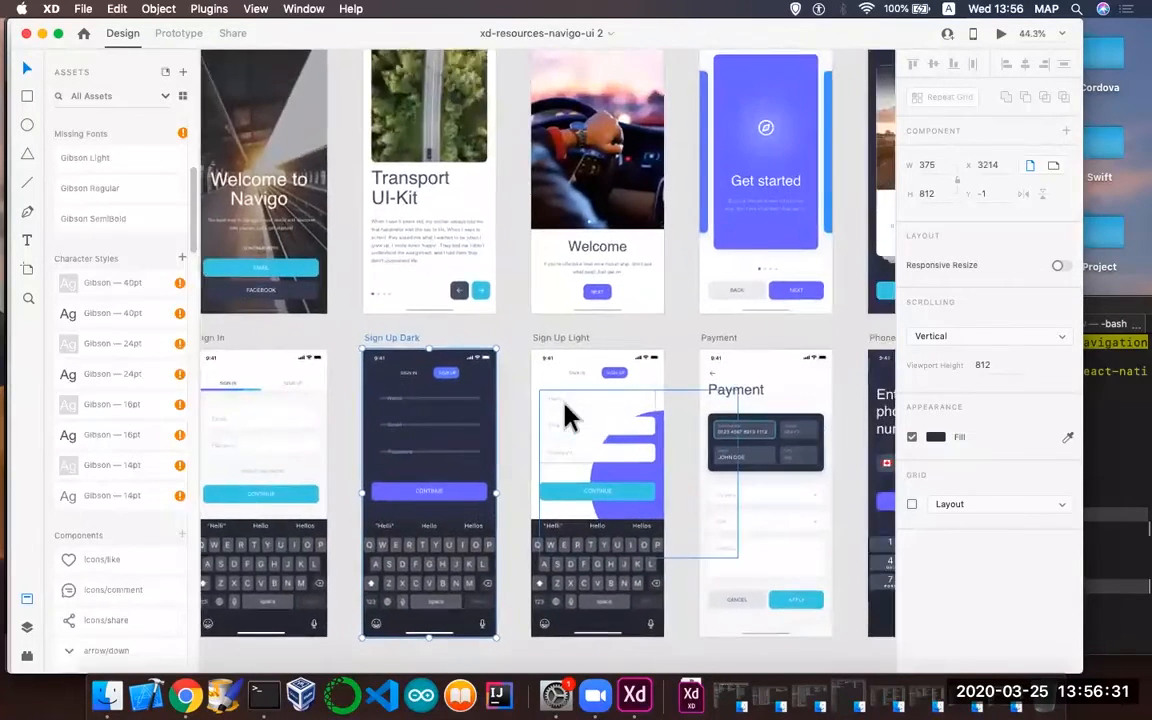
pyautogui.scroll(3, 565, 415)
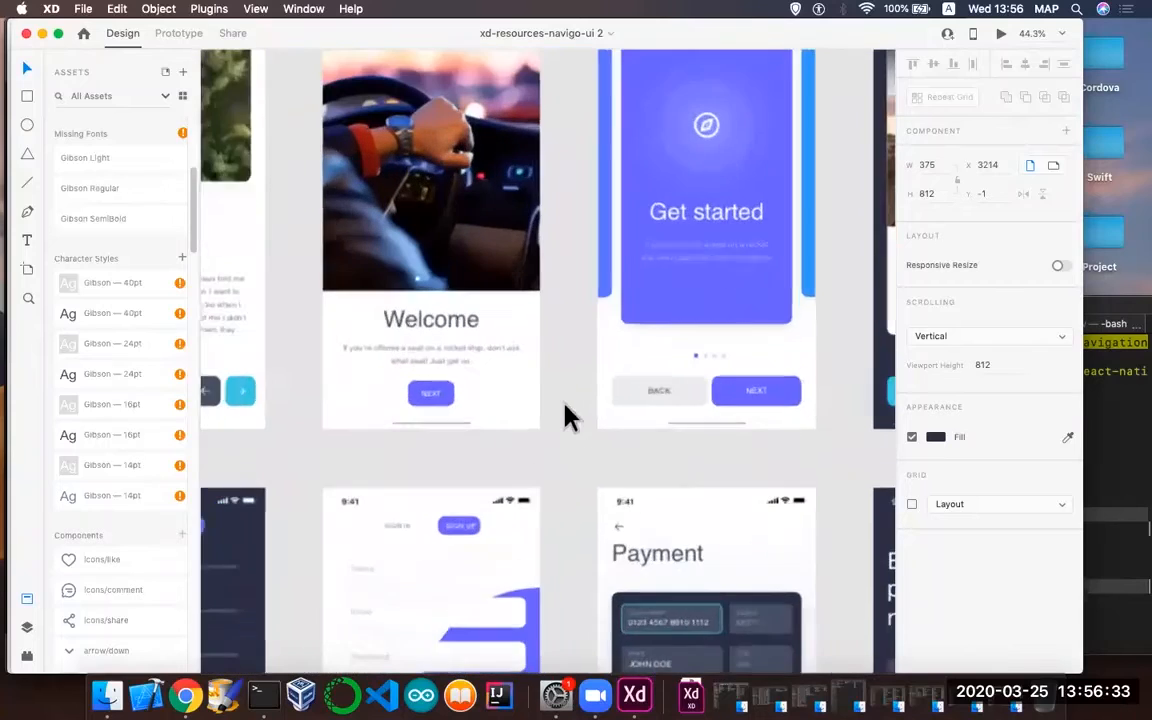
pyautogui.scroll(3, 565, 415)
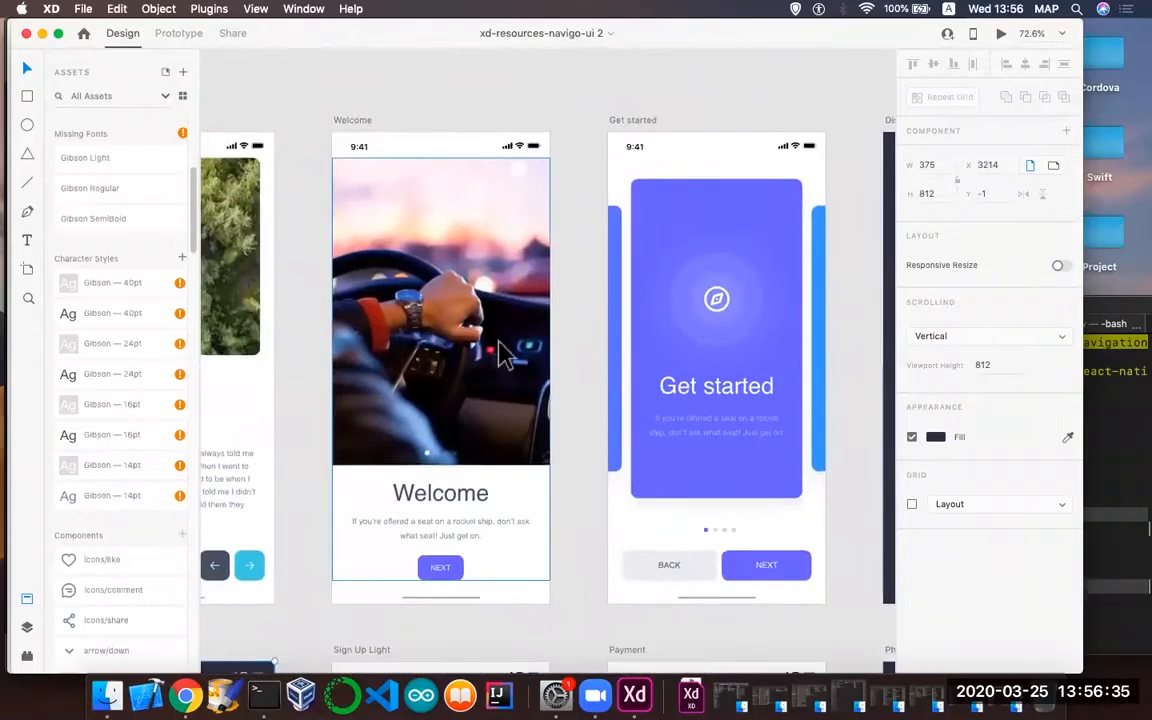
pyautogui.click(356, 119)
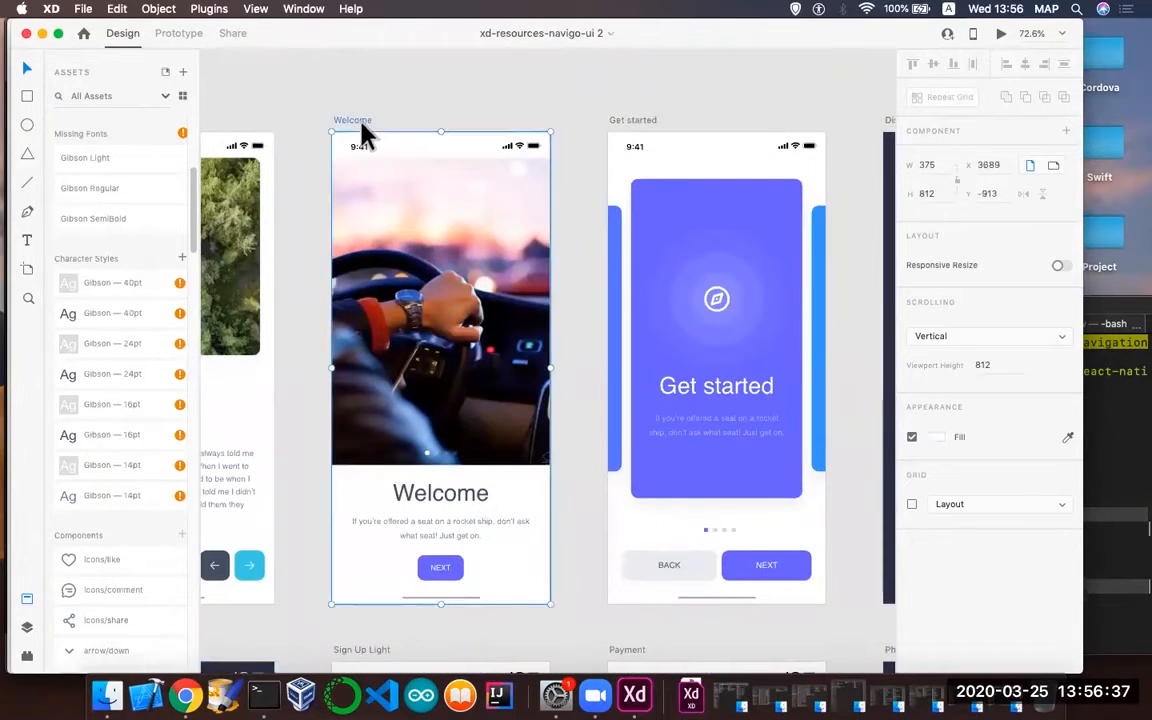
pyautogui.rightClick(359, 114)
pyautogui.click(366, 105)
pyautogui.click(362, 120)
pyautogui.rightClick(364, 118)
pyautogui.click(393, 140)
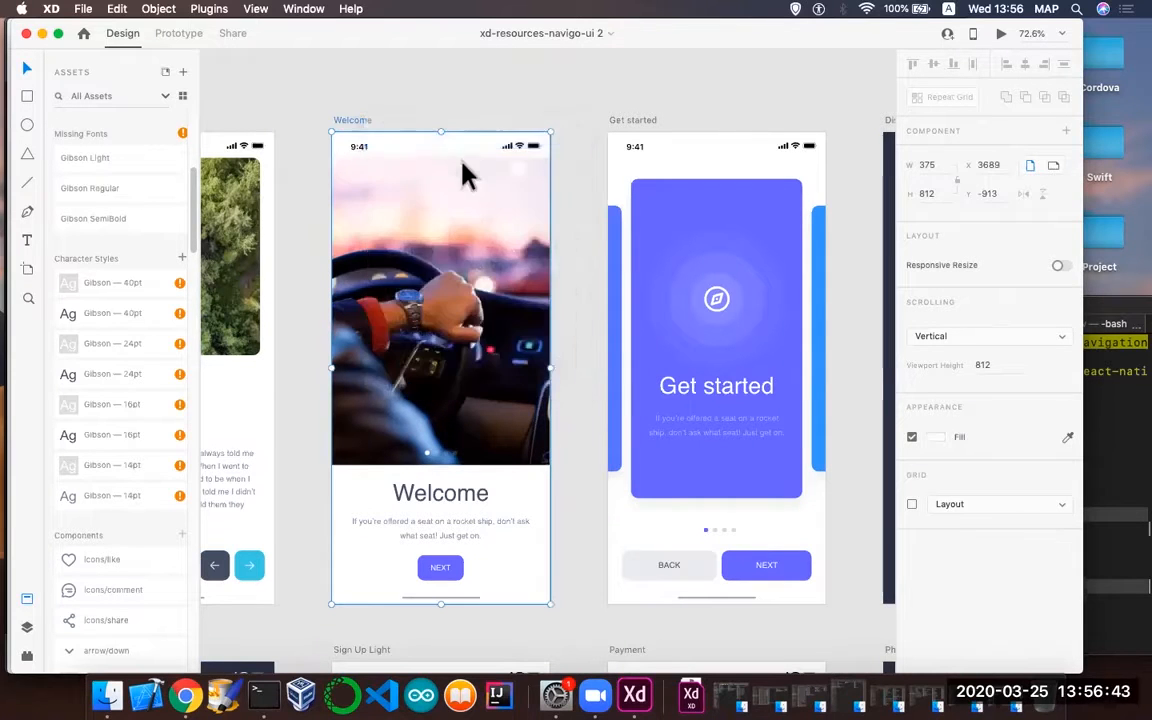
# - Paste the Welcome artboard into Untitled-1 beside Sign Up Dark and move it away from that artboard to X 982
pyautogui.press('super+grave')
pyautogui.scroll(-5, 651, 272)
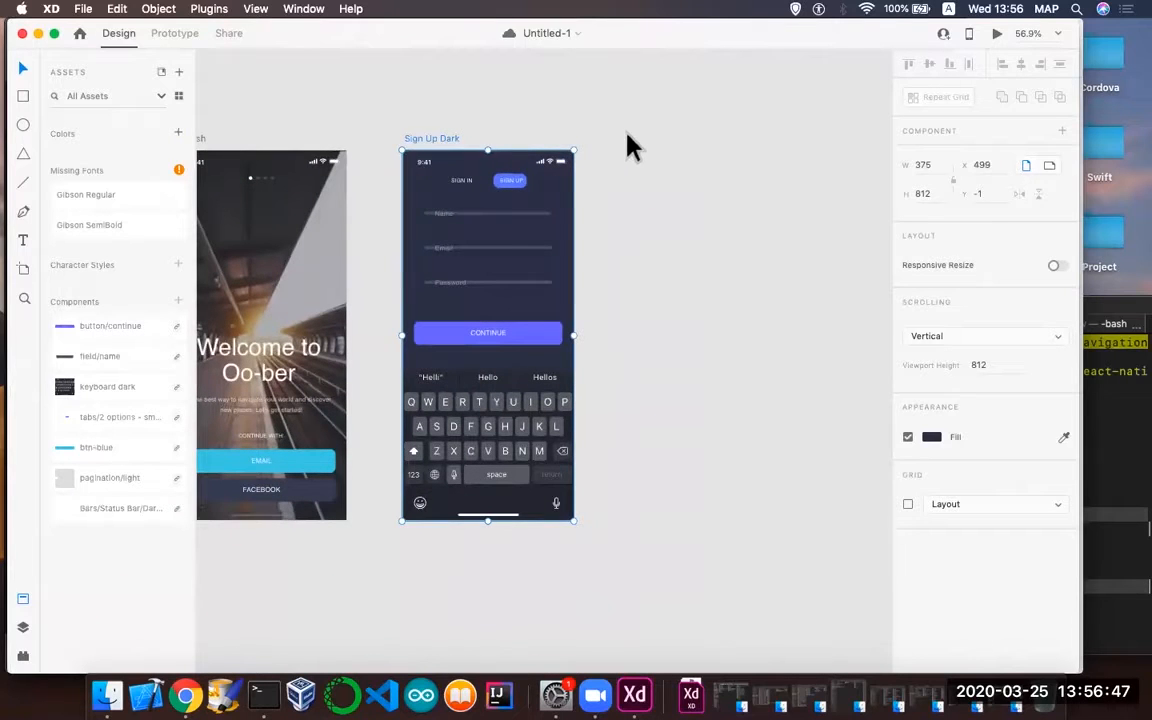
pyautogui.rightClick(630, 137)
pyautogui.click(655, 141)
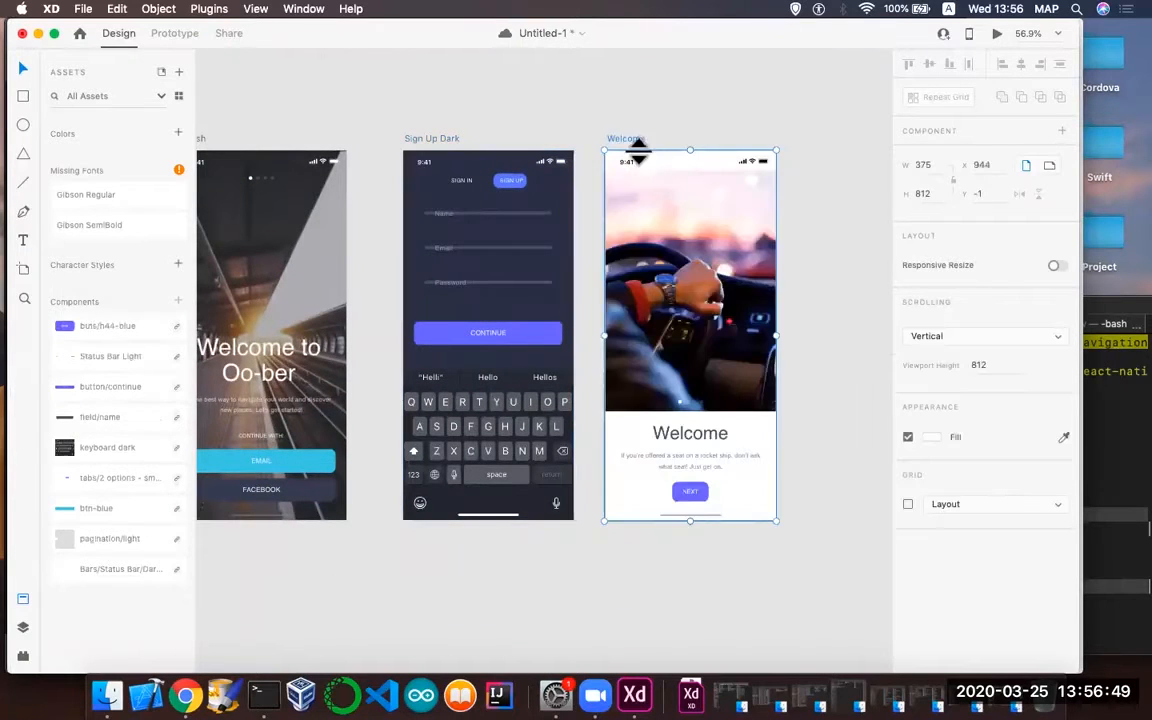
pyautogui.moveTo(630, 141); pyautogui.dragTo(648, 142)
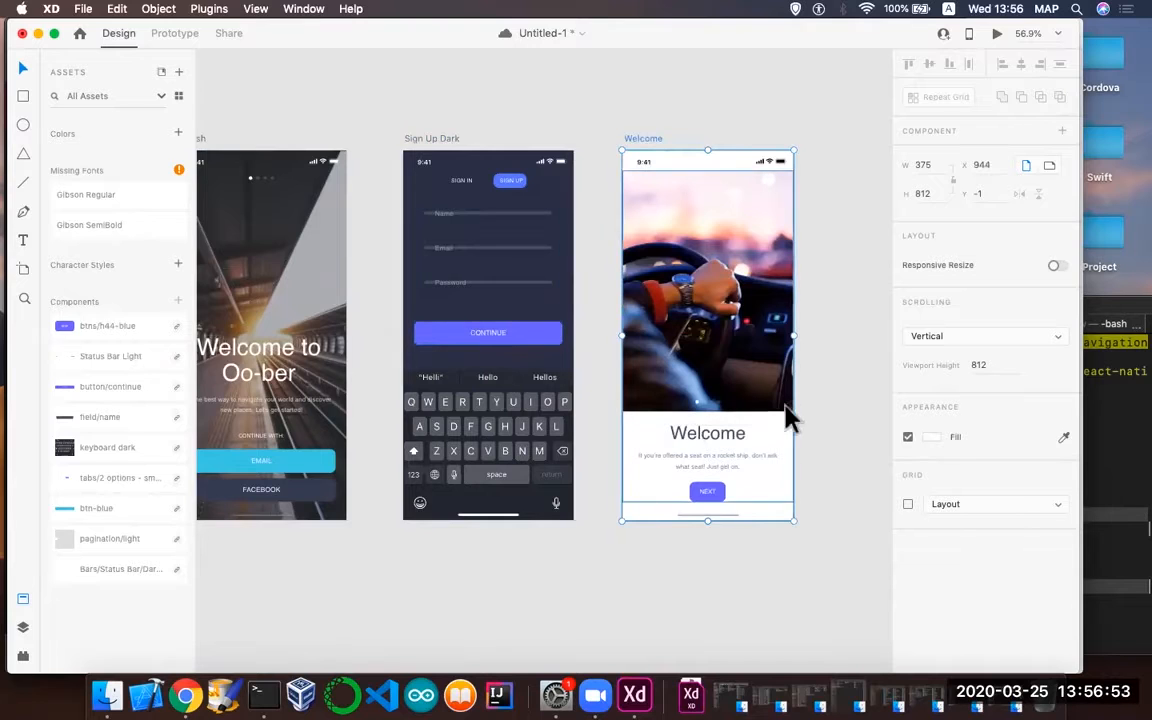
pyautogui.hscroll(5, 708, 390)
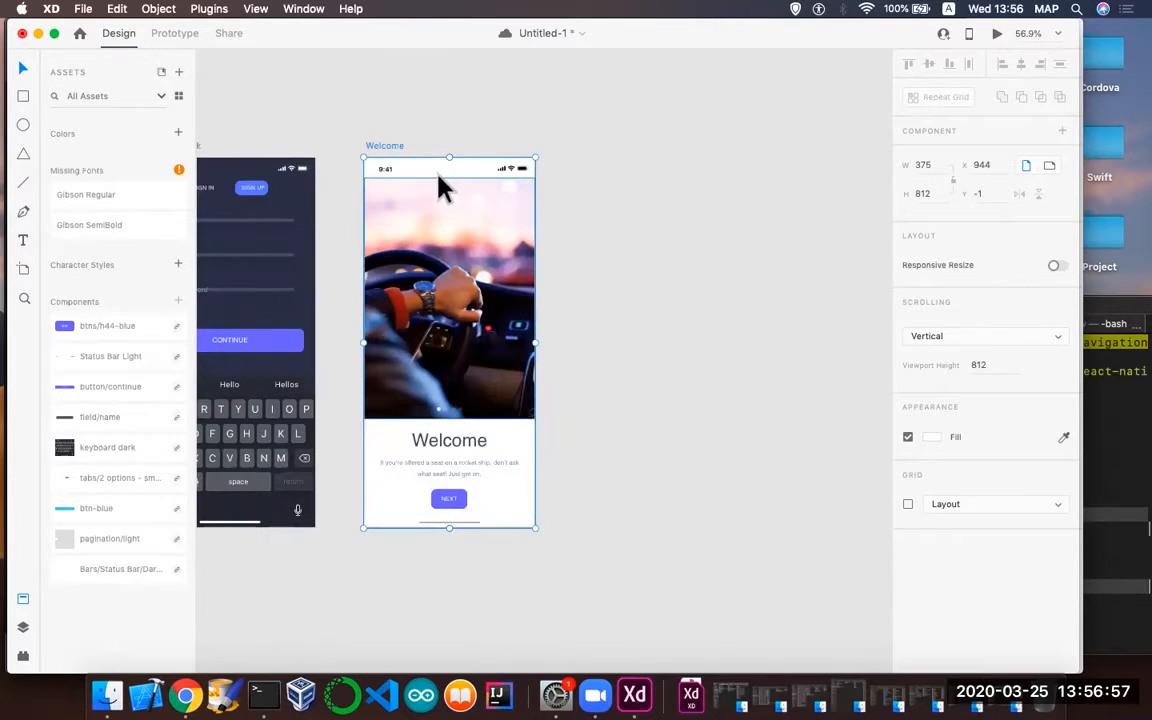
# - Switch to the Navigo kit document and copy the Search artboard showing the Sushi Place map from section 02
pyautogui.press('super+grave')
pyautogui.scroll(-5, 536, 224)
pyautogui.hscroll(10, 536, 237)
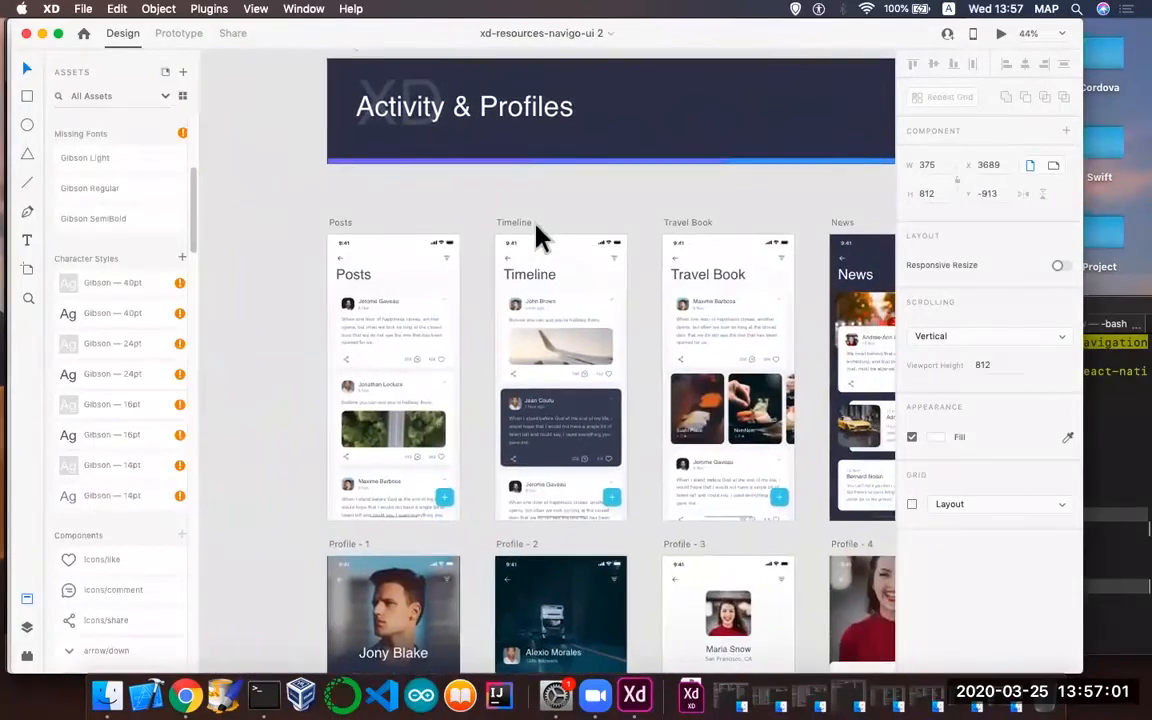
pyautogui.scroll(-3, 536, 232)
pyautogui.hscroll(-15, 533, 226)
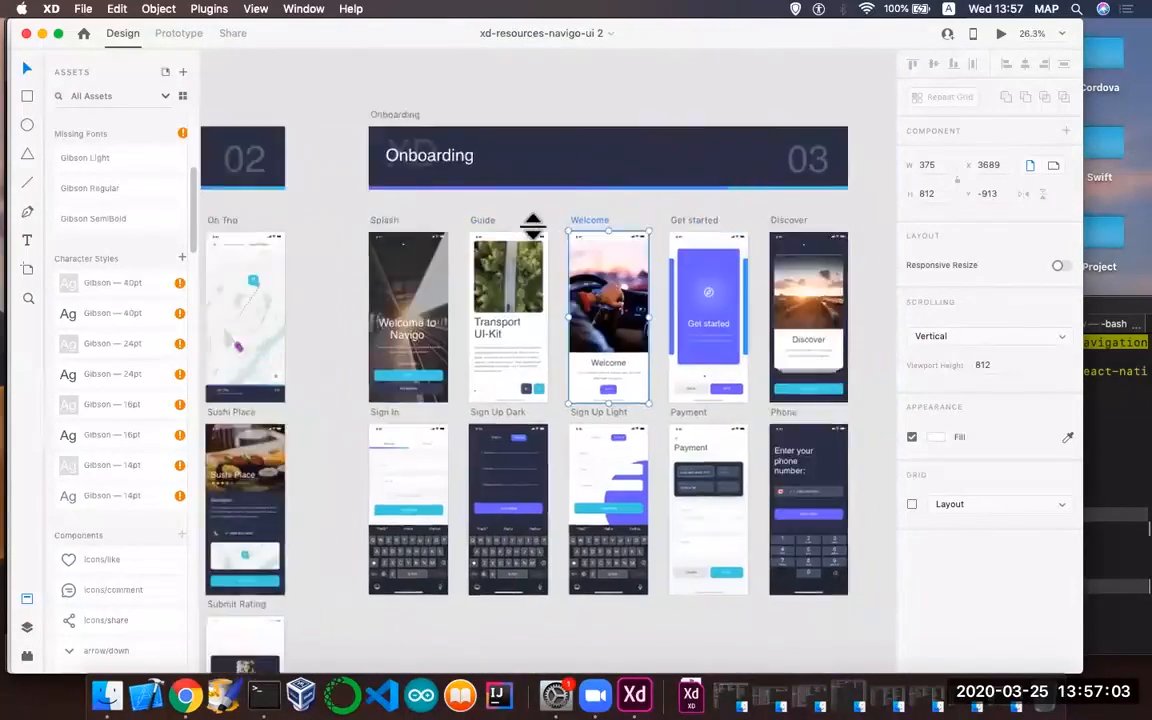
pyautogui.scroll(5, 539, 226)
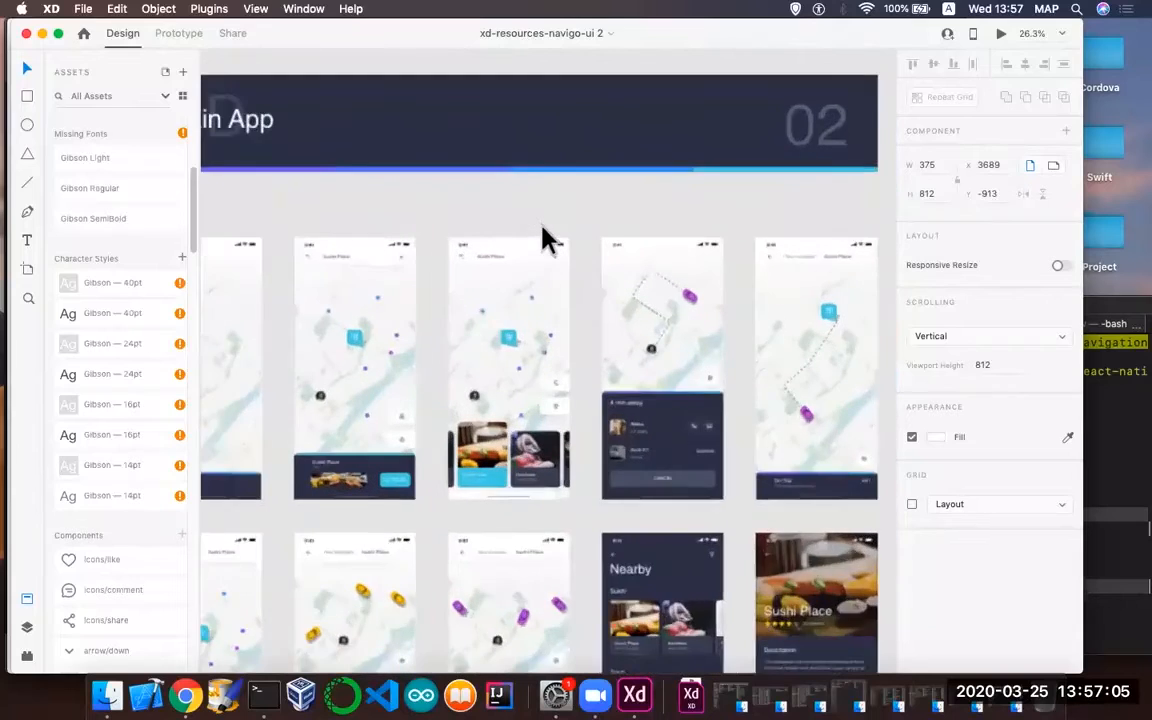
pyautogui.scroll(2, 505, 310)
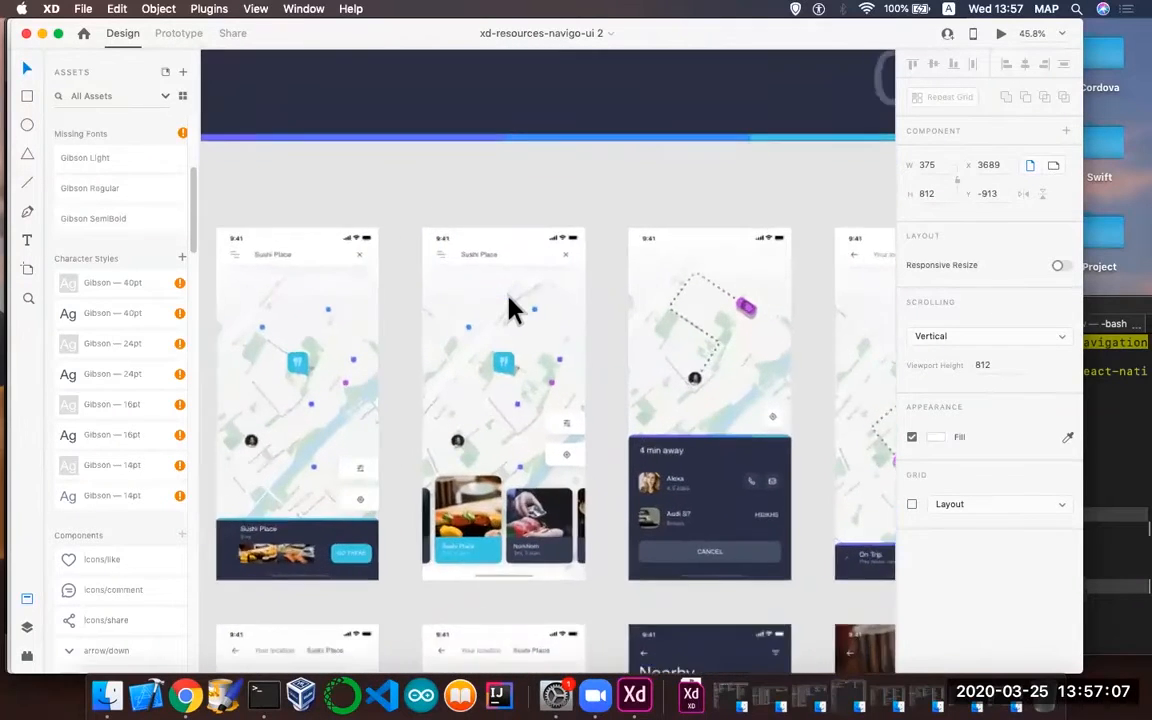
pyautogui.hscroll(-5, 506, 308)
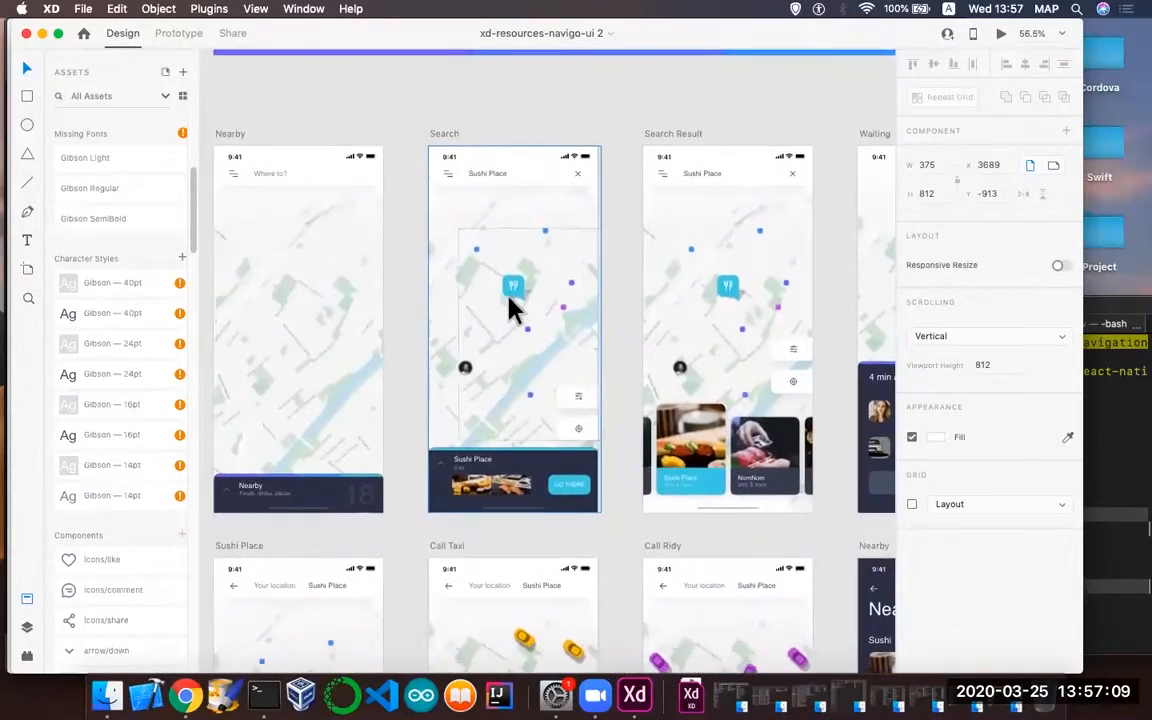
pyautogui.click(448, 137)
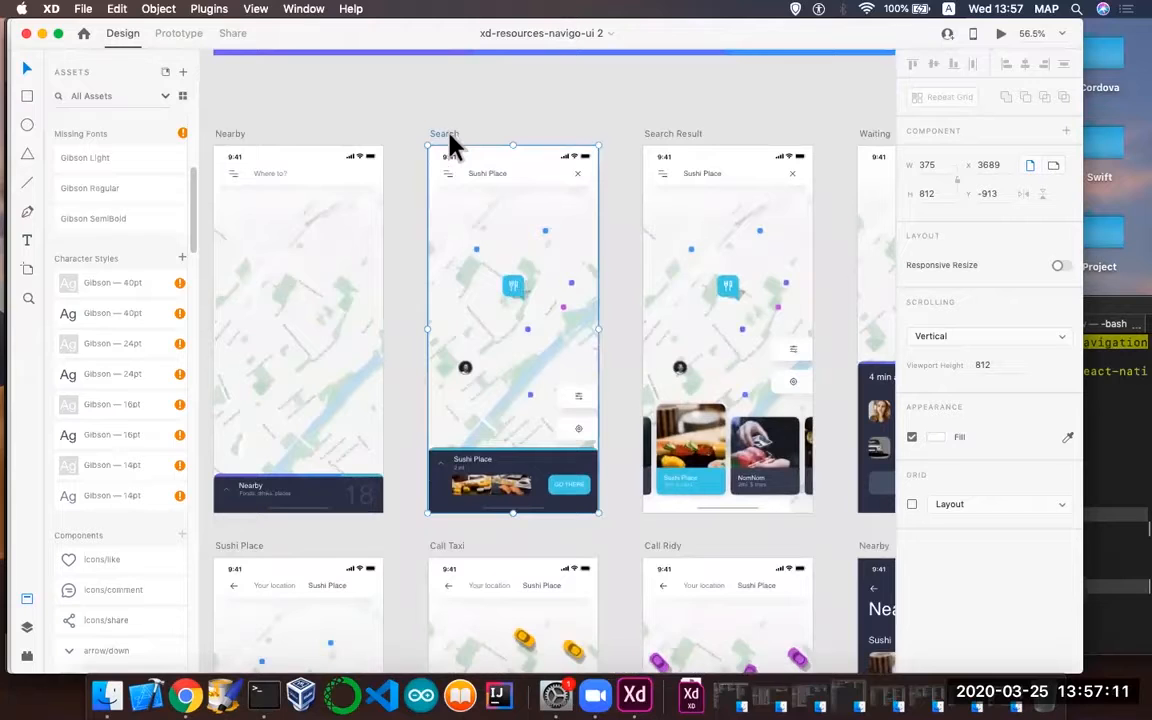
pyautogui.scroll(2, 440, 178)
pyautogui.hscroll(-2, 440, 178)
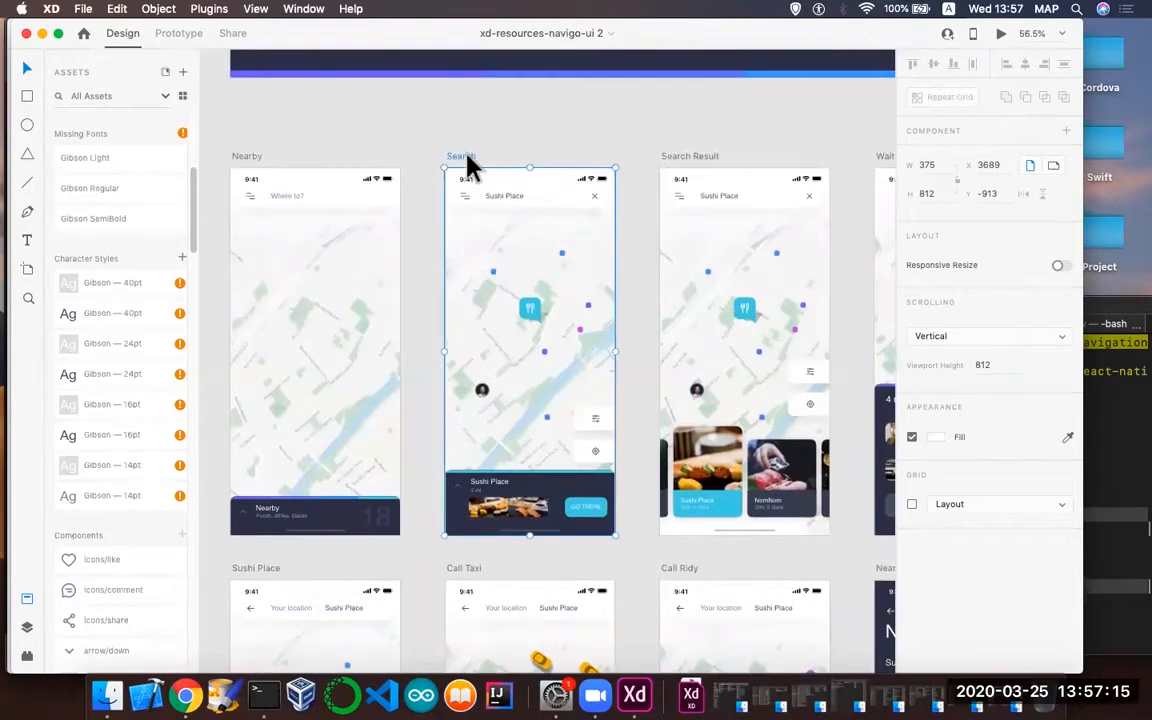
pyautogui.rightClick(467, 156)
pyautogui.click(508, 184)
# - Switch to the Untitled-1 document, paste the Search artboard beside Welcome and move it away from Welcome to X 1492
pyautogui.press('super+grave')
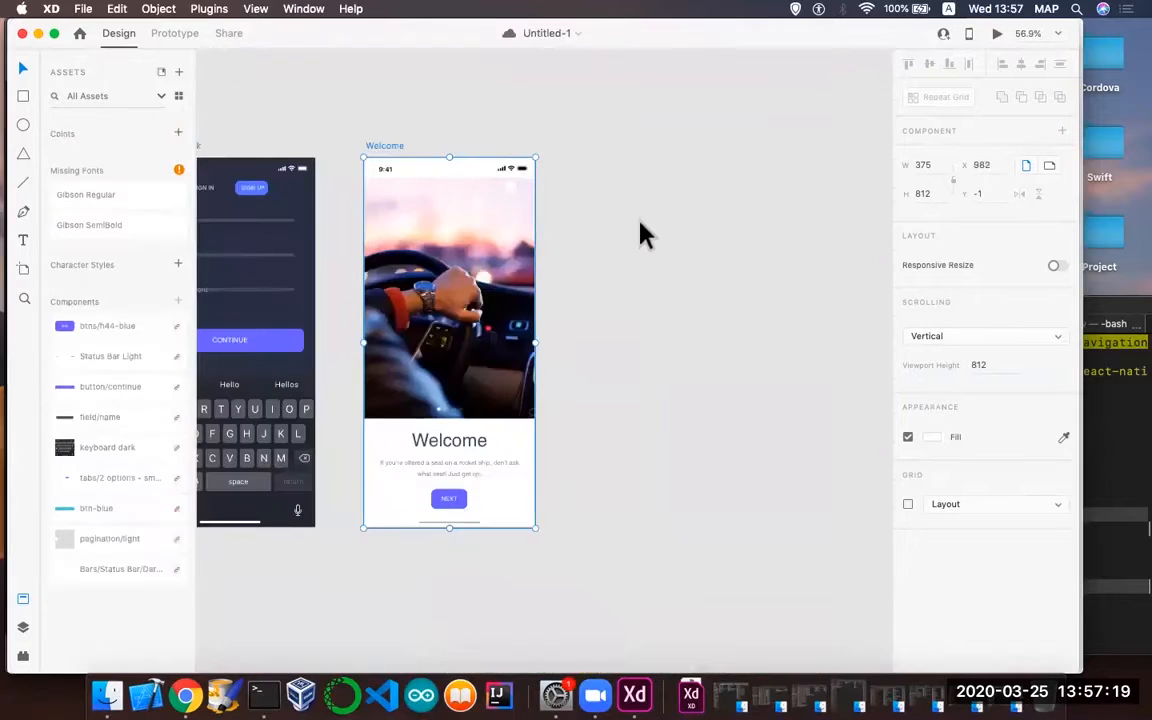
pyautogui.click(595, 160)
pyautogui.rightClick(596, 157)
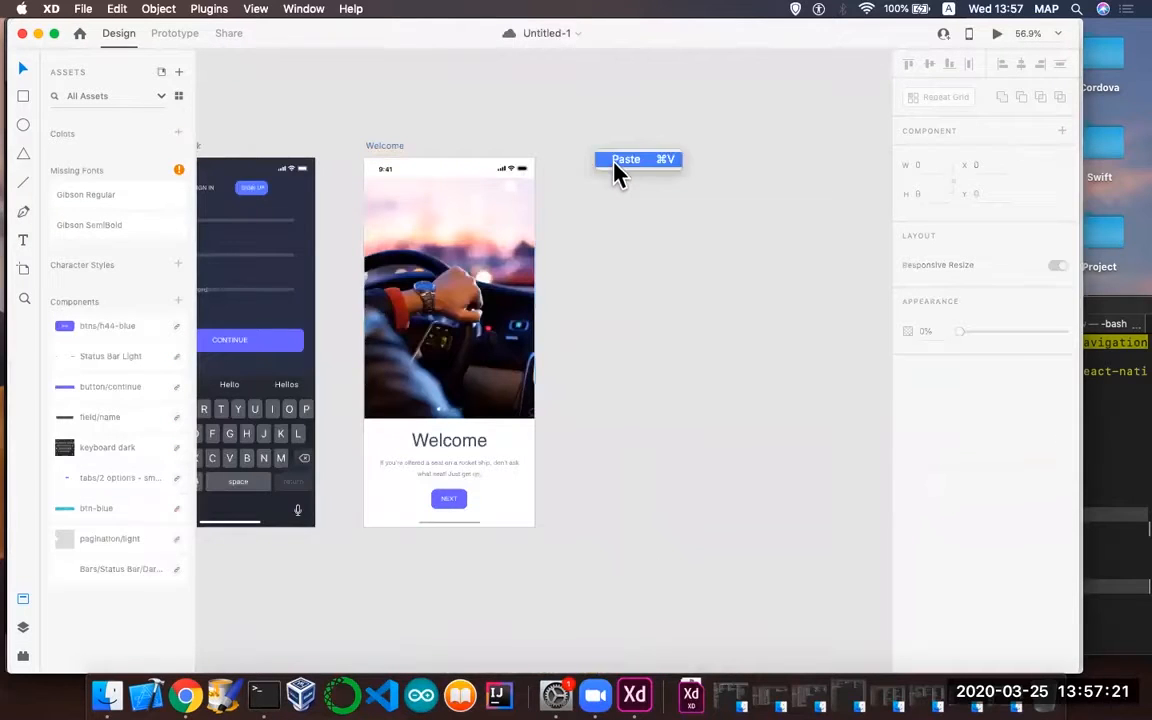
pyautogui.click(626, 160)
pyautogui.moveTo(584, 159); pyautogui.dragTo(616, 145)
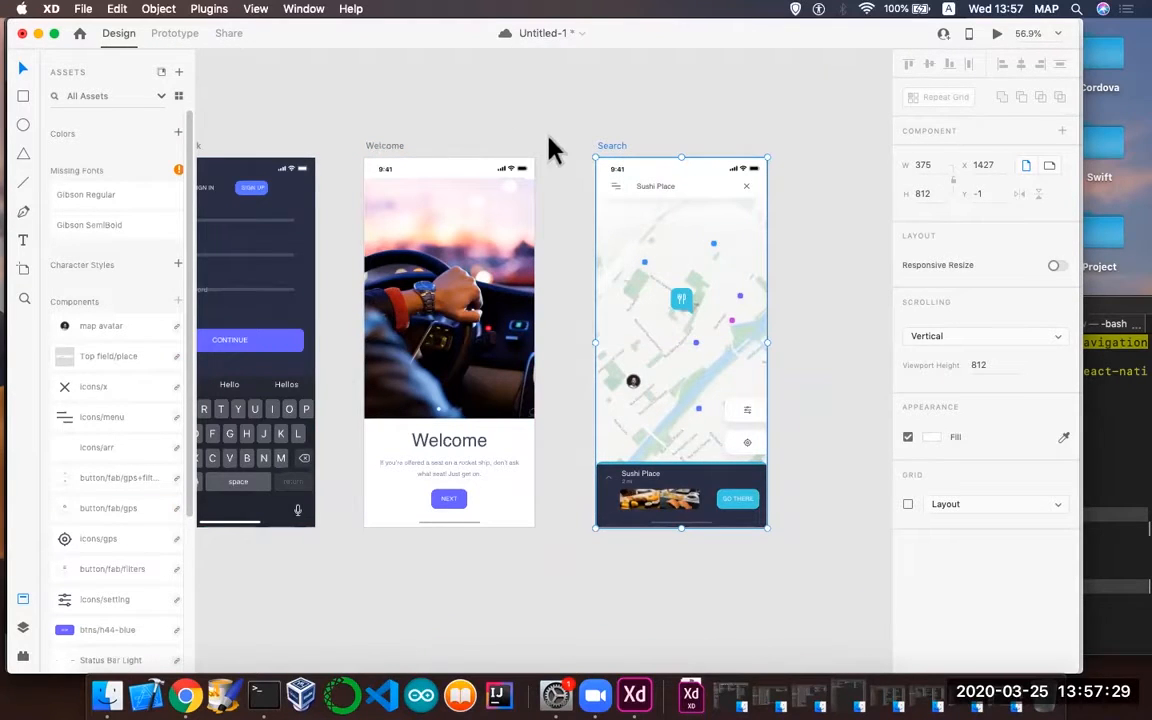
pyautogui.hscroll(10, 560, 237)
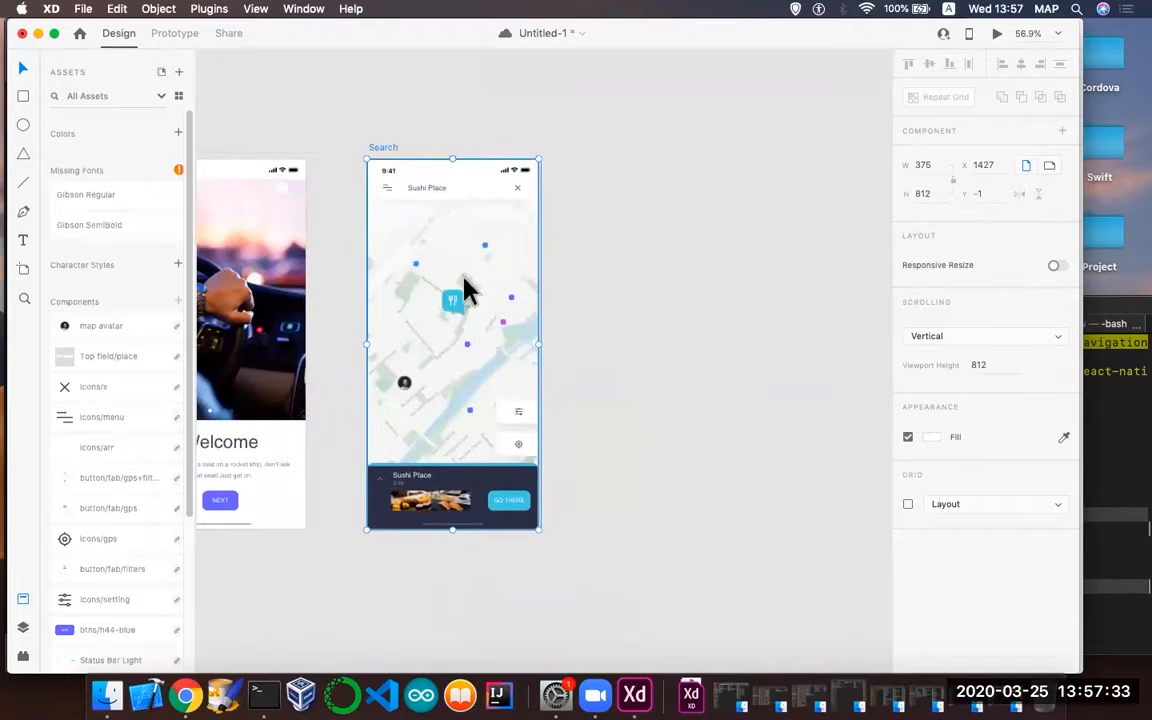
# - Go back to the Navigo kit document and copy the dark Nearby artboard listing Sushi, Soup and Burgers
pyautogui.press('super+grave')
pyautogui.hscroll(12, 612, 315)
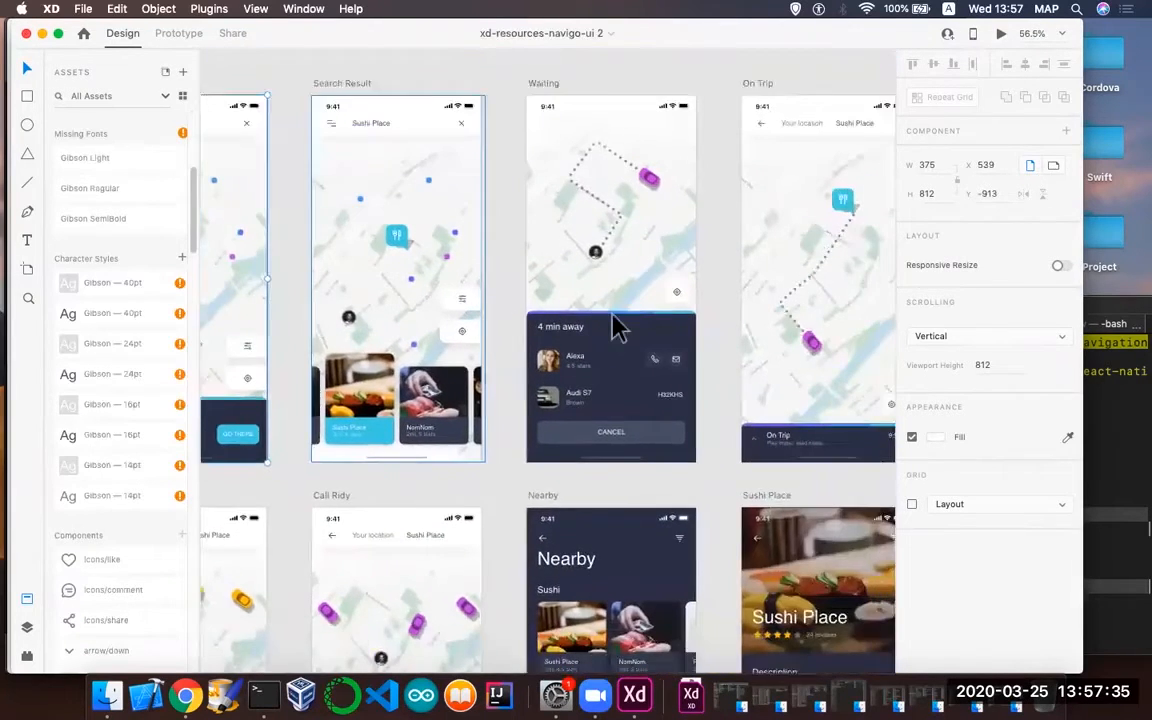
pyautogui.scroll(-10, 617, 328)
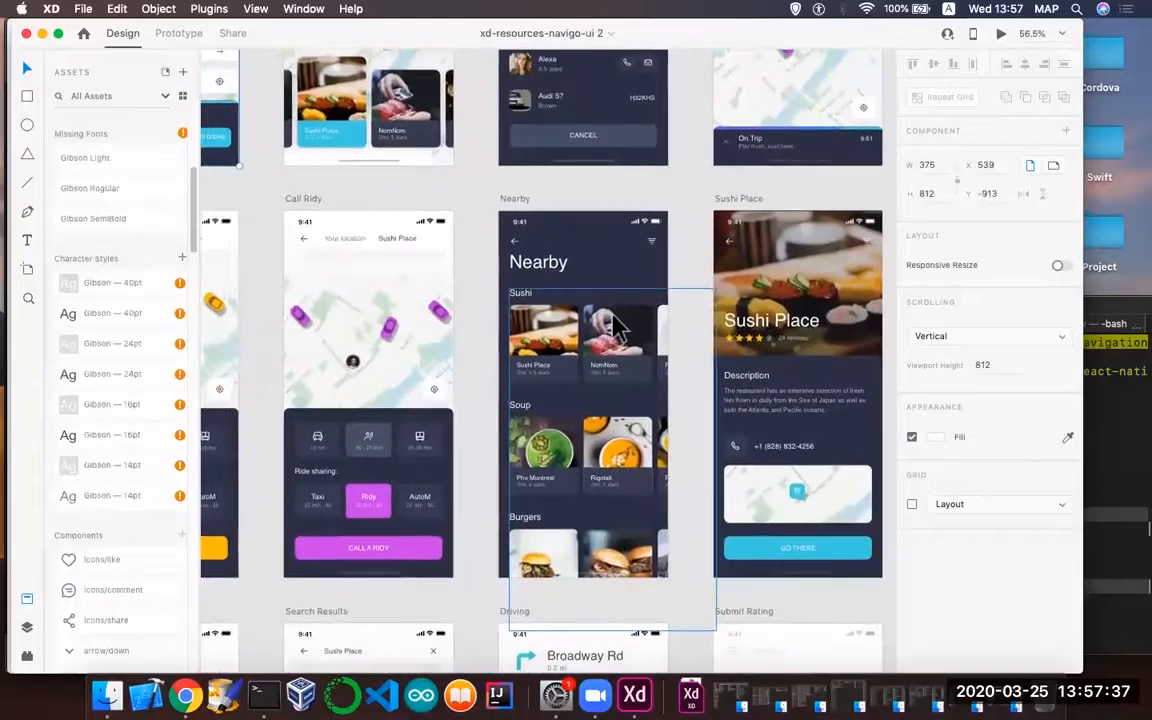
pyautogui.click(514, 199)
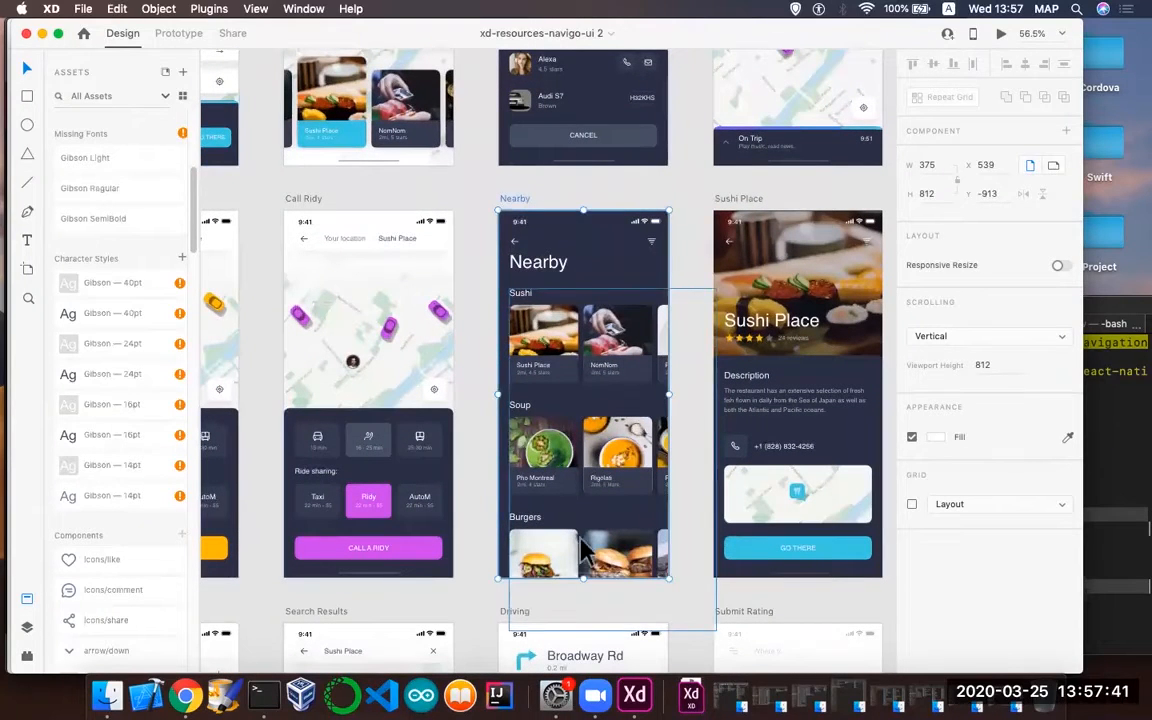
pyautogui.rightClick(528, 205)
pyautogui.click(561, 221)
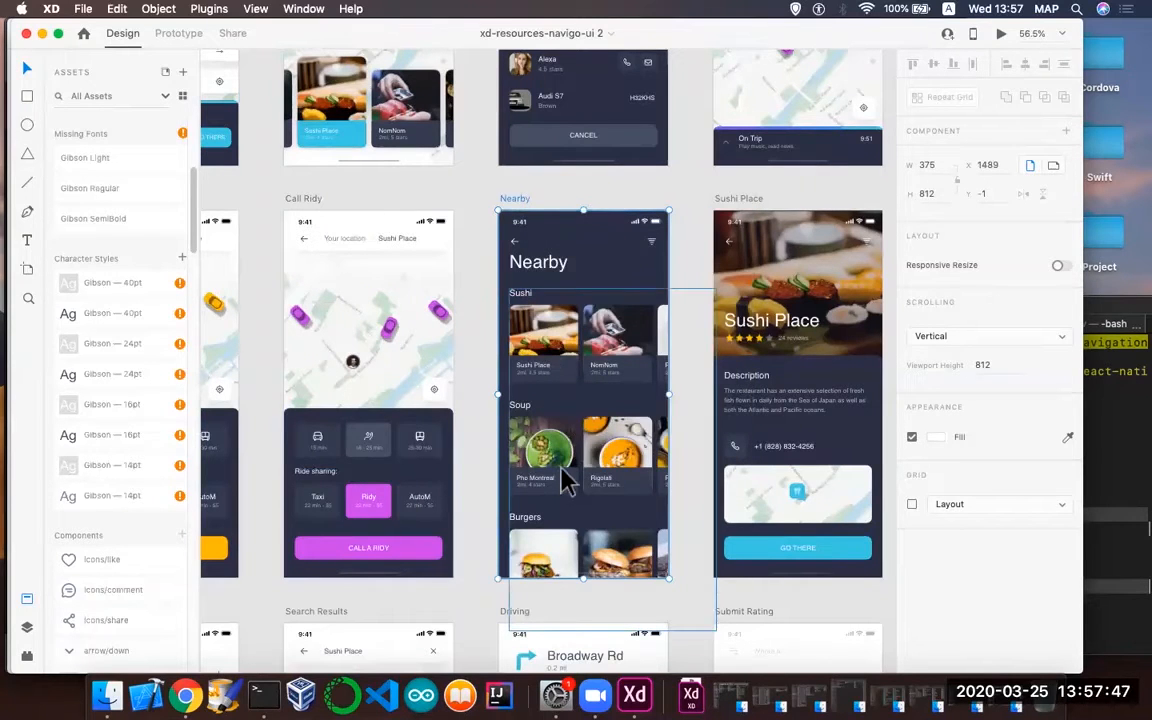
# - Paste the Nearby artboard into Untitled-1 beside Search and move it away to leave a gap like those between the other artboards
pyautogui.press('super+grave')
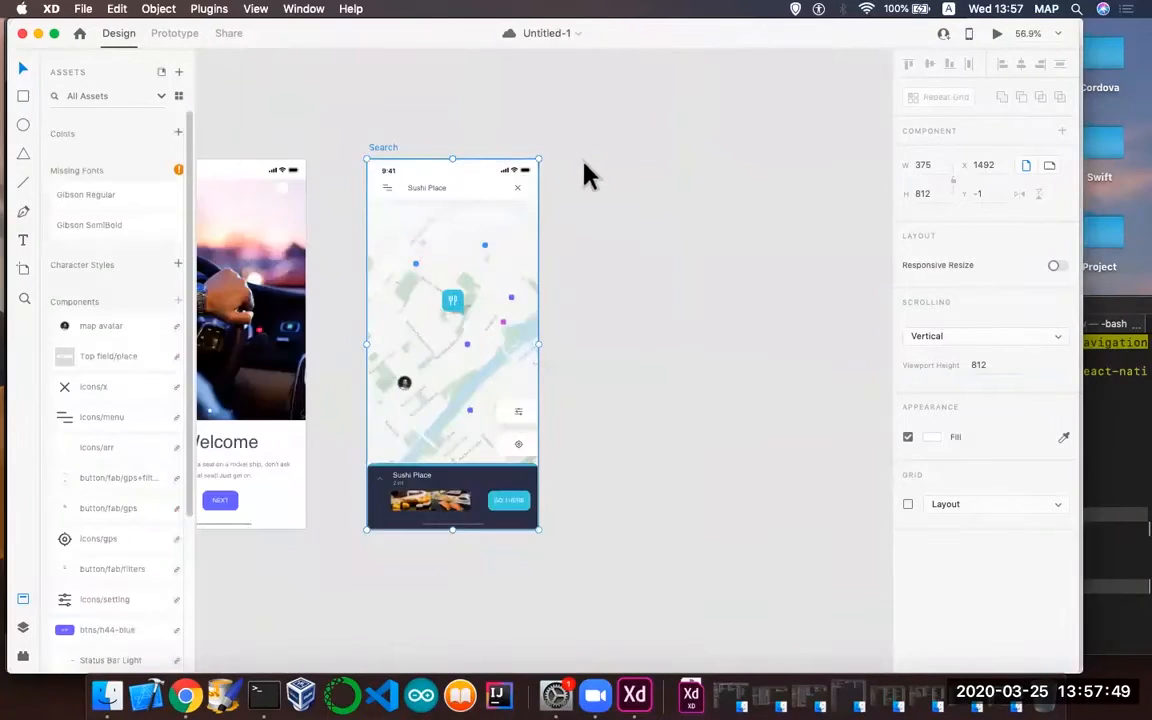
pyautogui.rightClick(605, 172)
pyautogui.click(630, 177)
pyautogui.moveTo(588, 159); pyautogui.dragTo(617, 154)
pyautogui.scroll(-5, 466, 290)
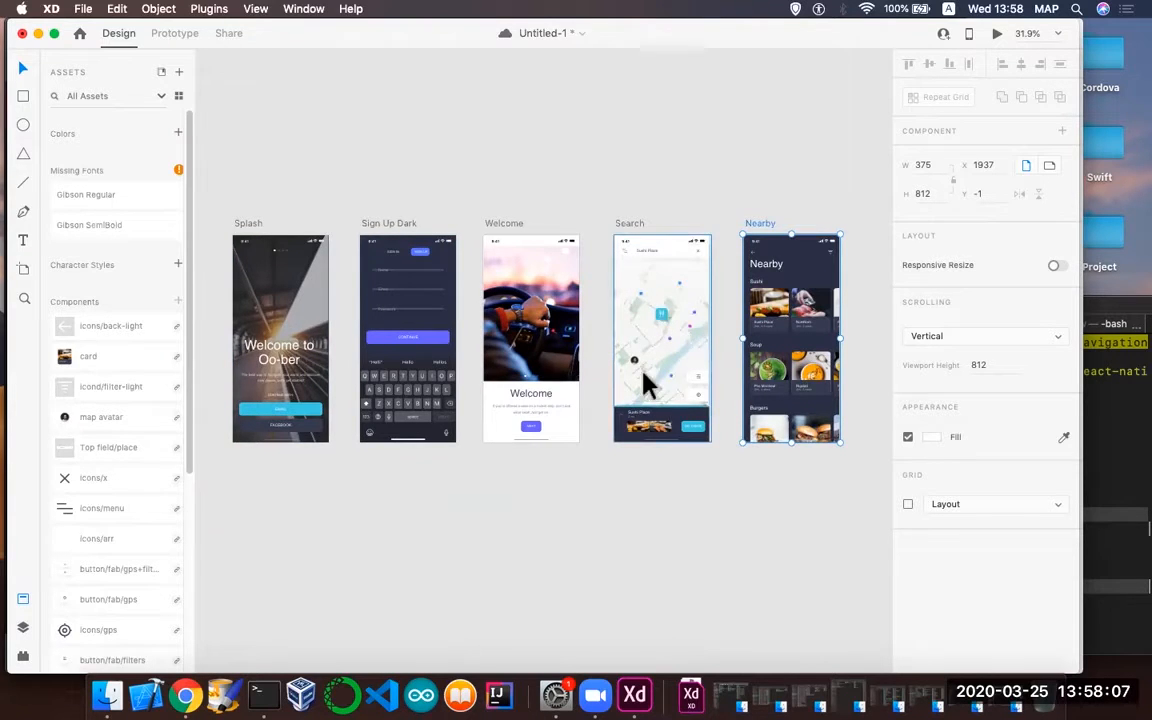
# - Select the Splash artboard and switch the document to Prototype mode
pyautogui.hscroll(3, 669, 331)
pyautogui.hscroll(-2, 669, 331)
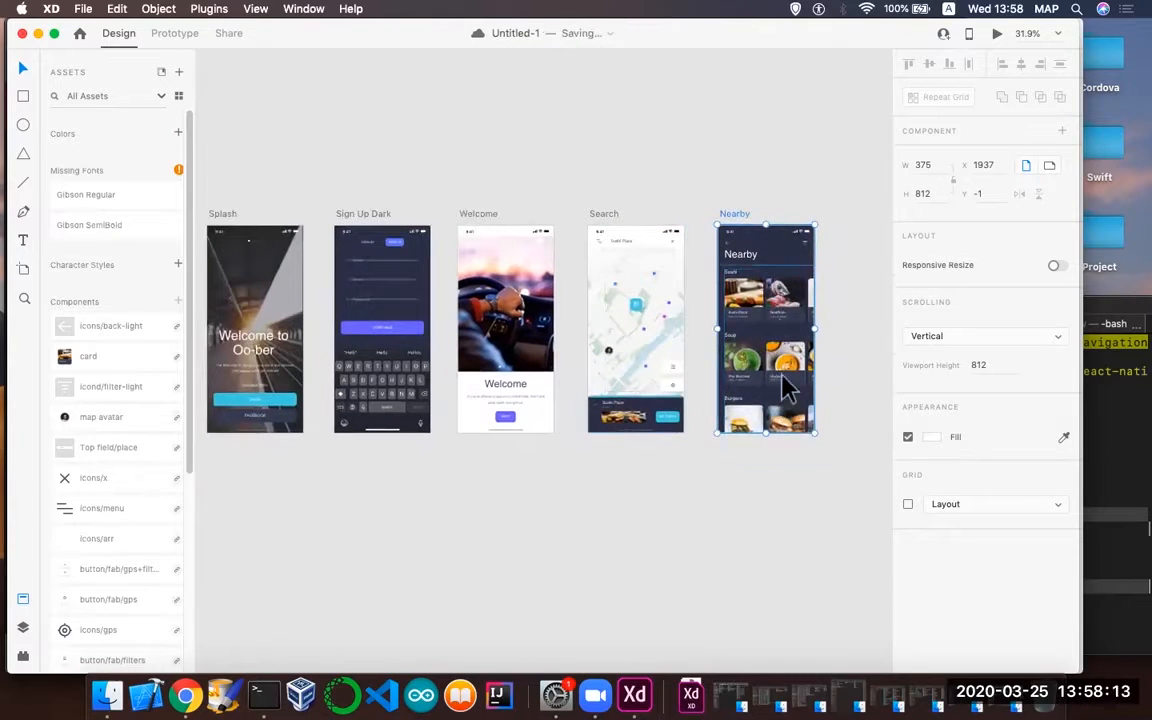
pyautogui.hscroll(3, 780, 385)
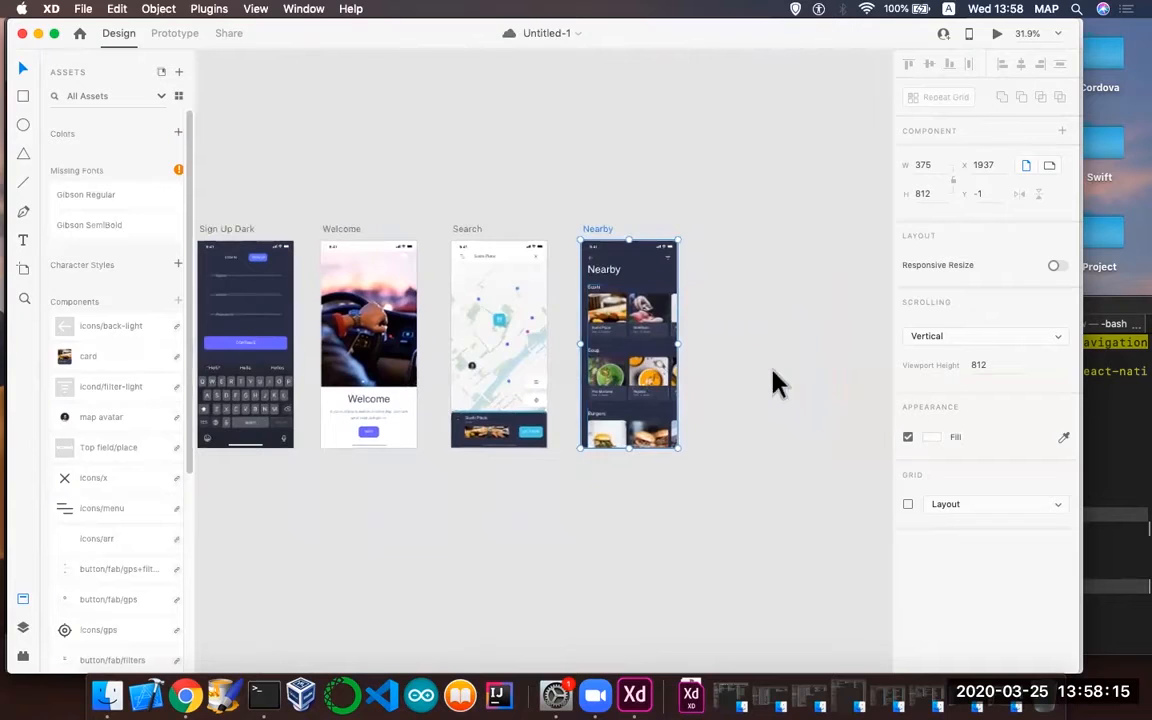
pyautogui.hscroll(-4, 780, 385)
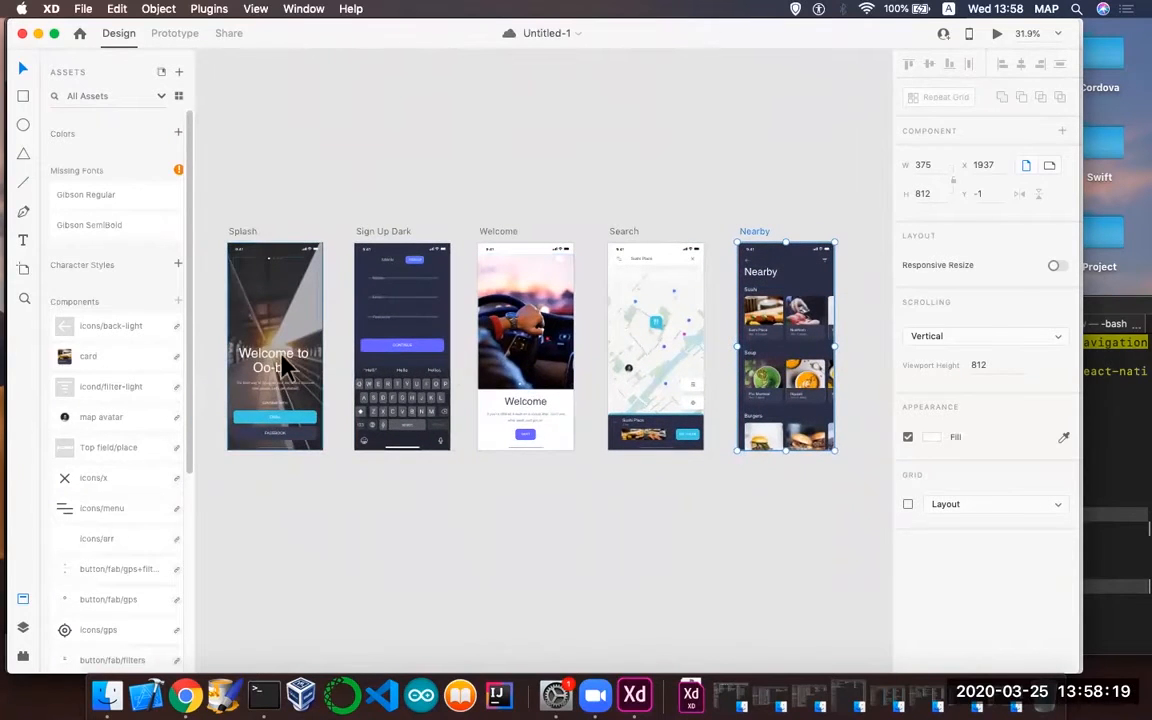
pyautogui.scroll(5, 283, 368)
pyautogui.hscroll(-3, 283, 367)
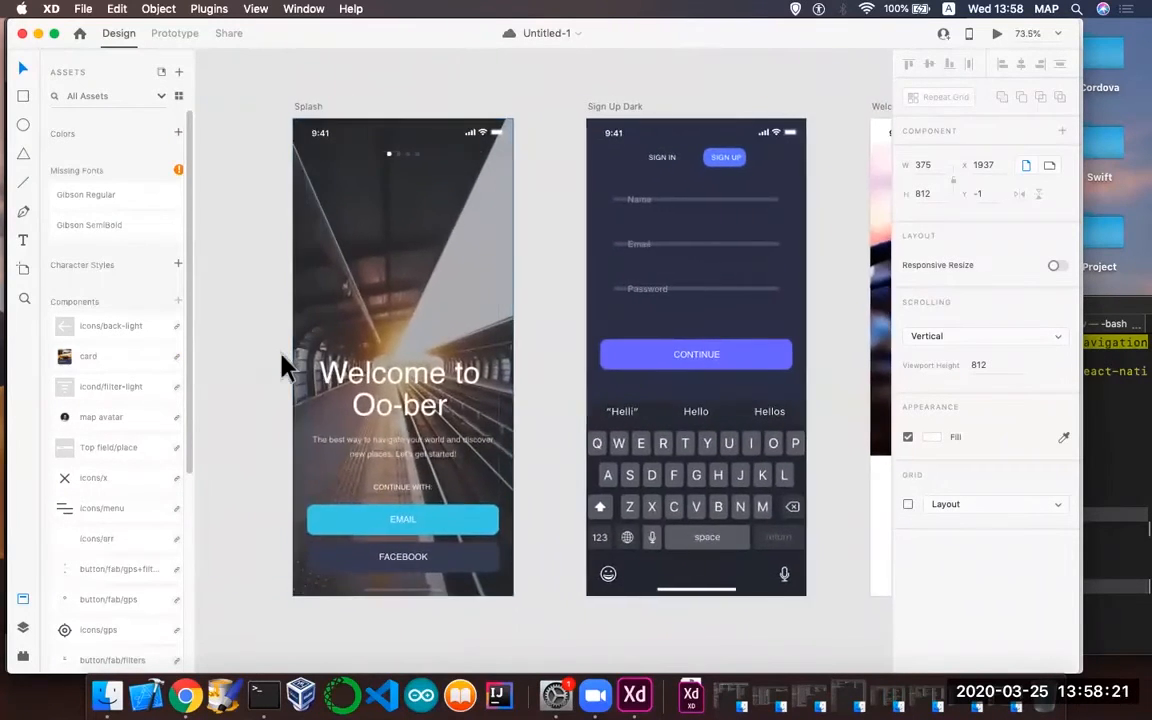
pyautogui.click(308, 107)
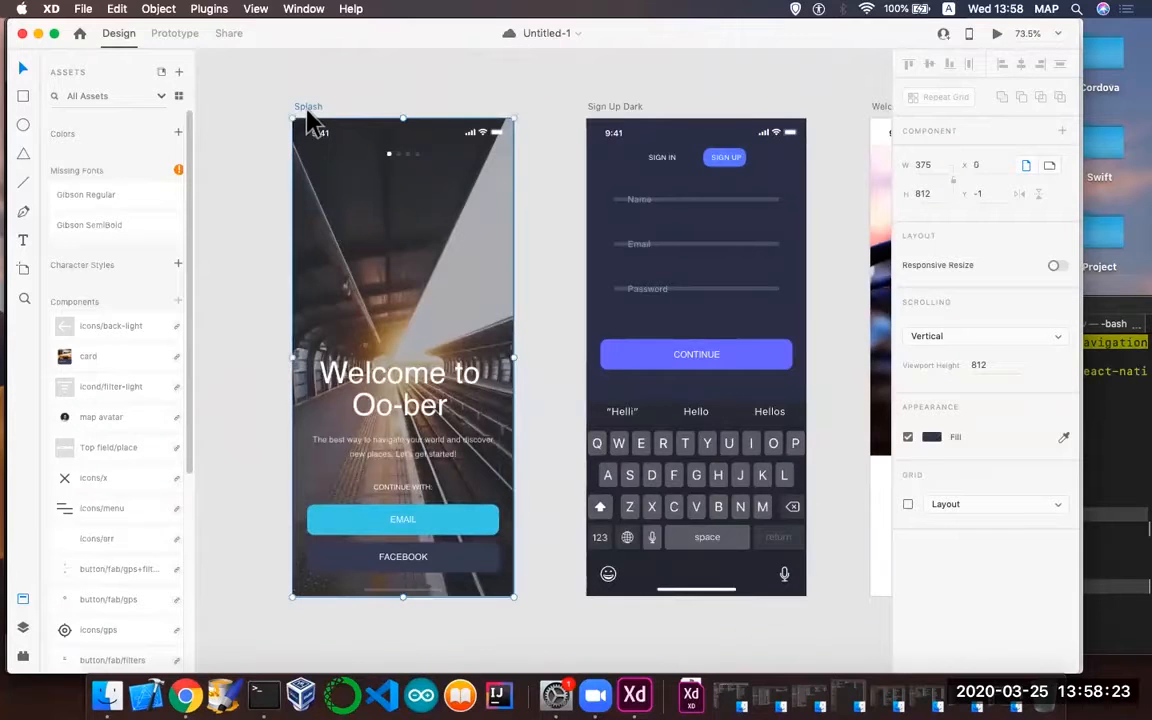
pyautogui.click(176, 40)
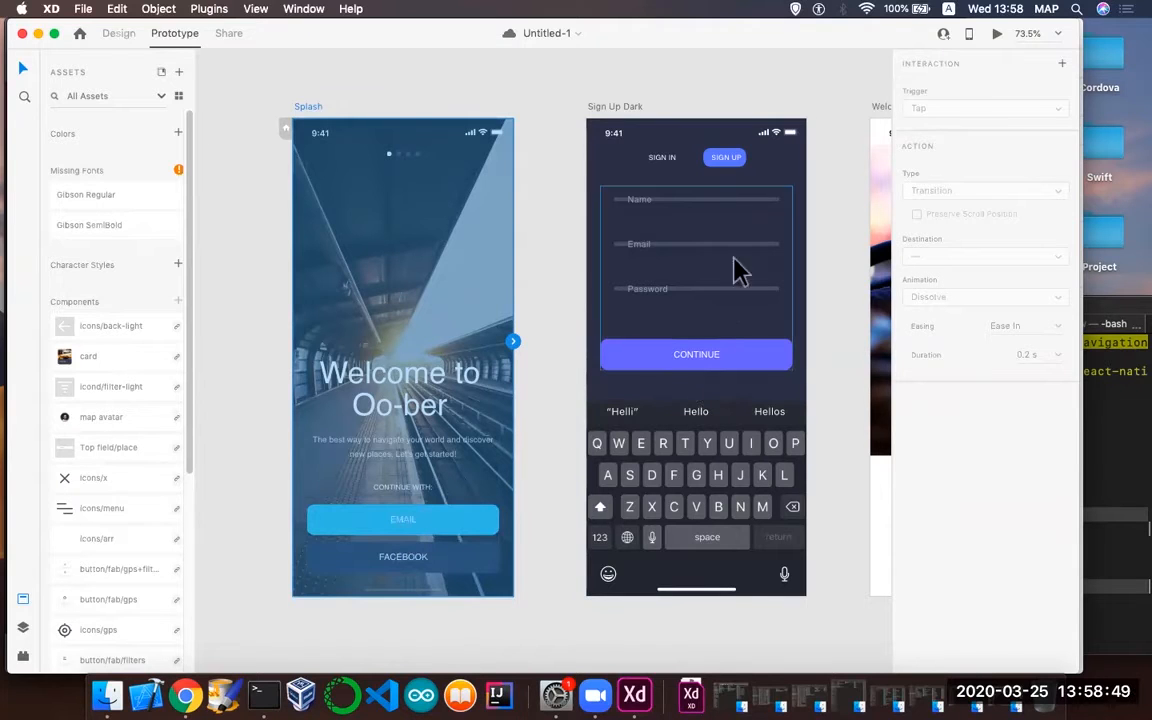
# - Select the EMAIL button inside its group on the Splash artboard and link it to the Sign Up Dark artboard
pyautogui.click(452, 527)
pyautogui.click(452, 527)
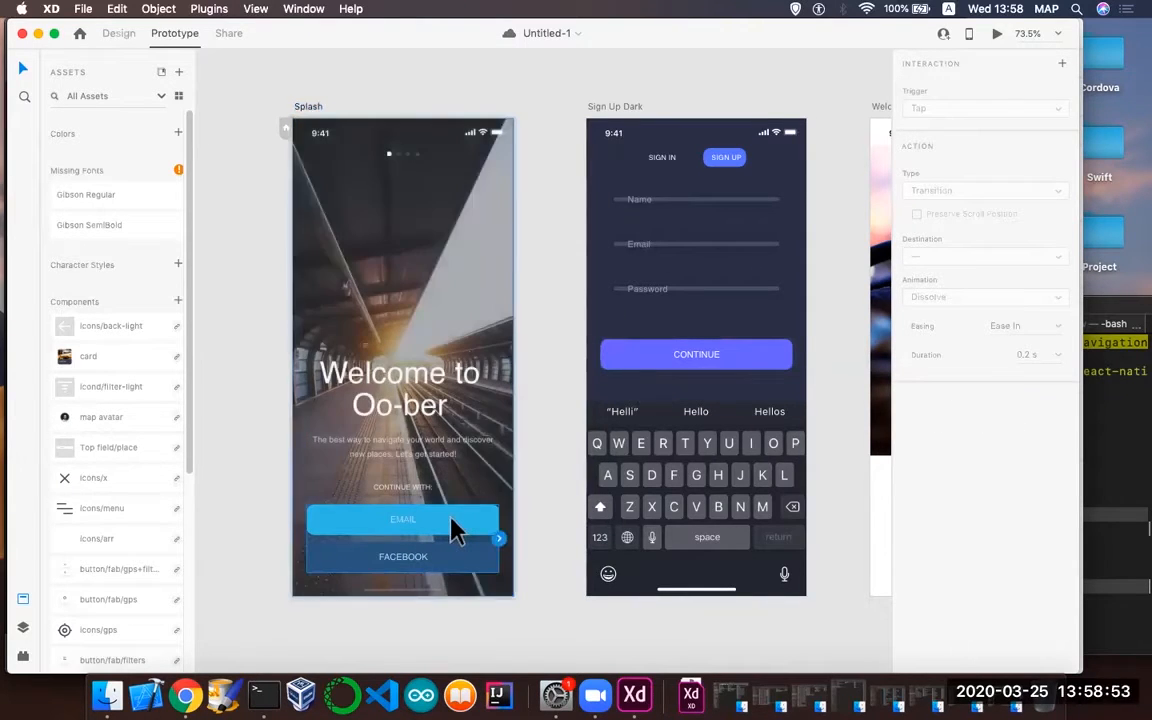
pyautogui.click(452, 527)
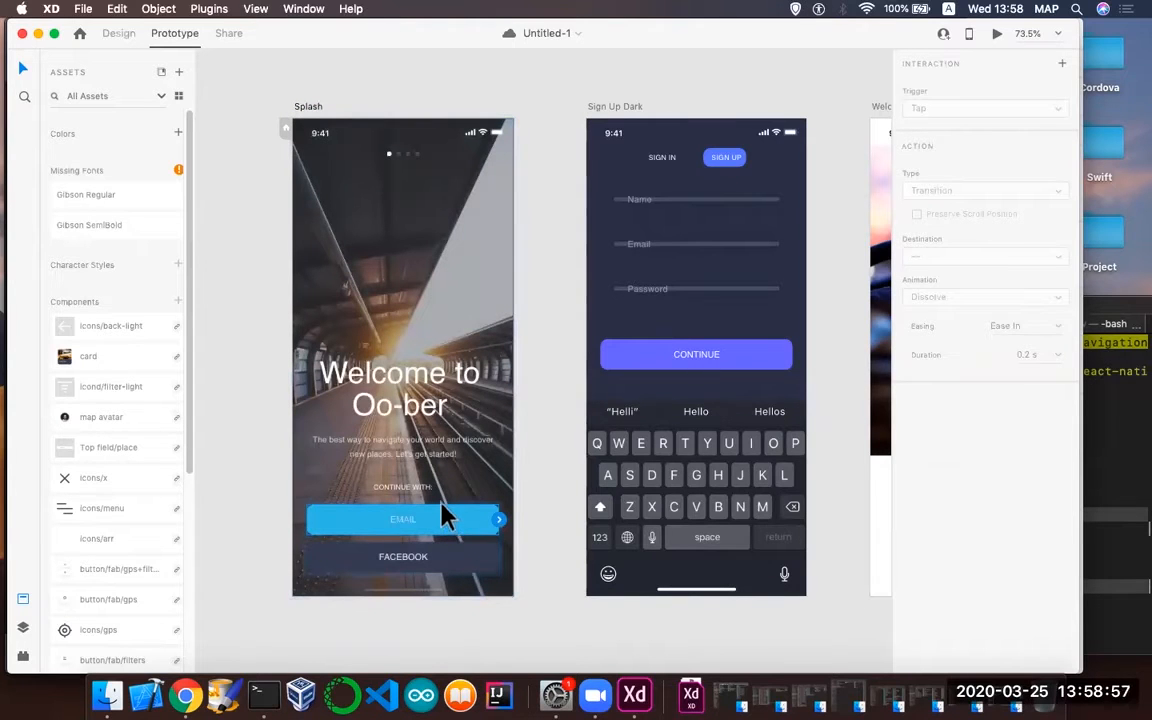
pyautogui.scroll(5, 445, 512)
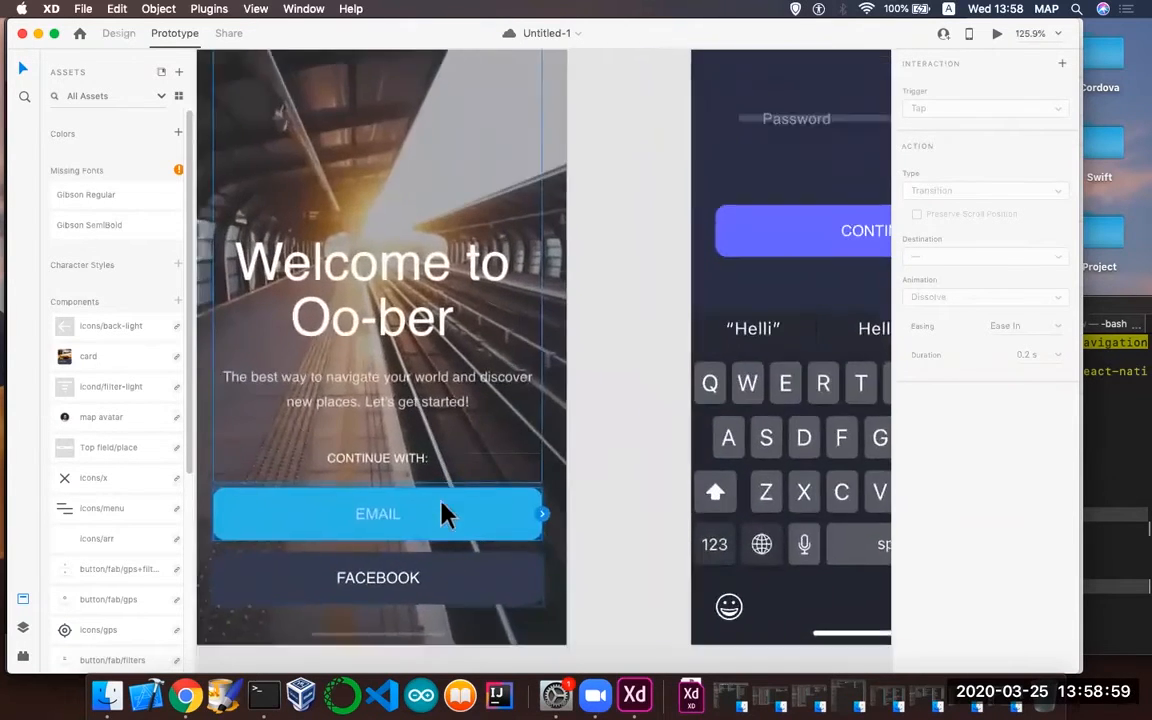
pyautogui.scroll(-3, 445, 512)
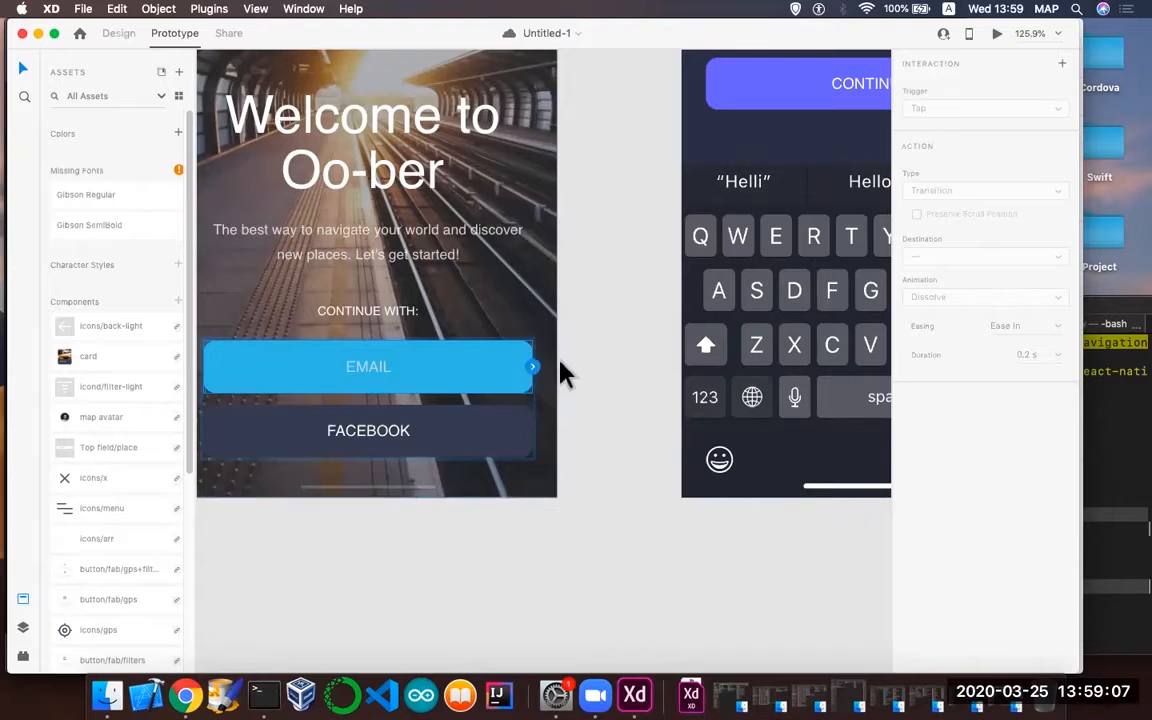
pyautogui.scroll(2, 567, 373)
pyautogui.scroll(2, 567, 373)
pyautogui.hscroll(2, 567, 373)
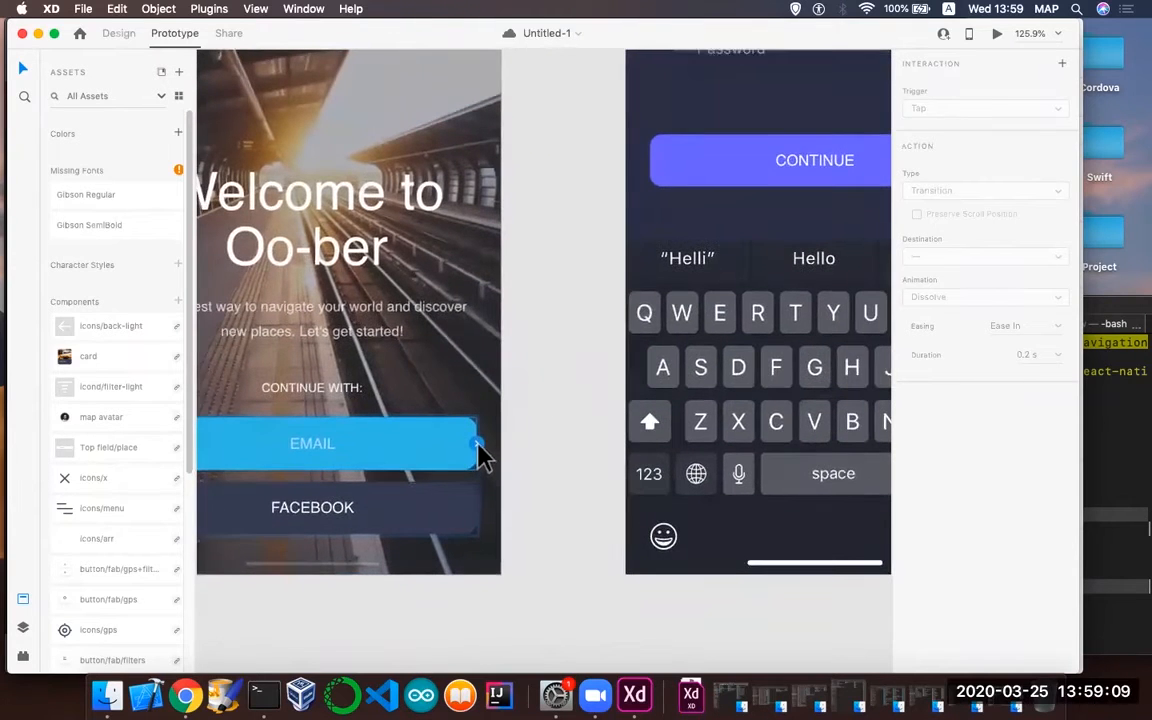
pyautogui.moveTo(478, 447); pyautogui.dragTo(539, 431)
pyautogui.moveTo(565, 360); pyautogui.dragTo(674, 113)
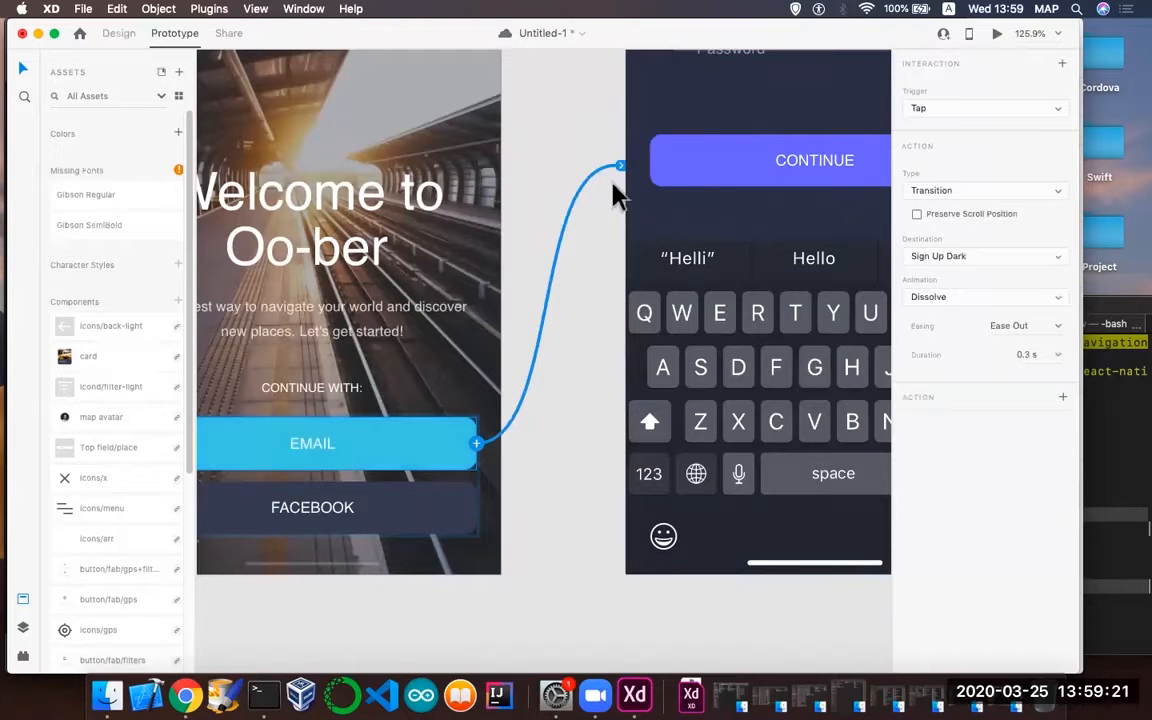
# - Save the Untitled-1 document with the new prototype link
pyautogui.scroll(-5, 581, 237)
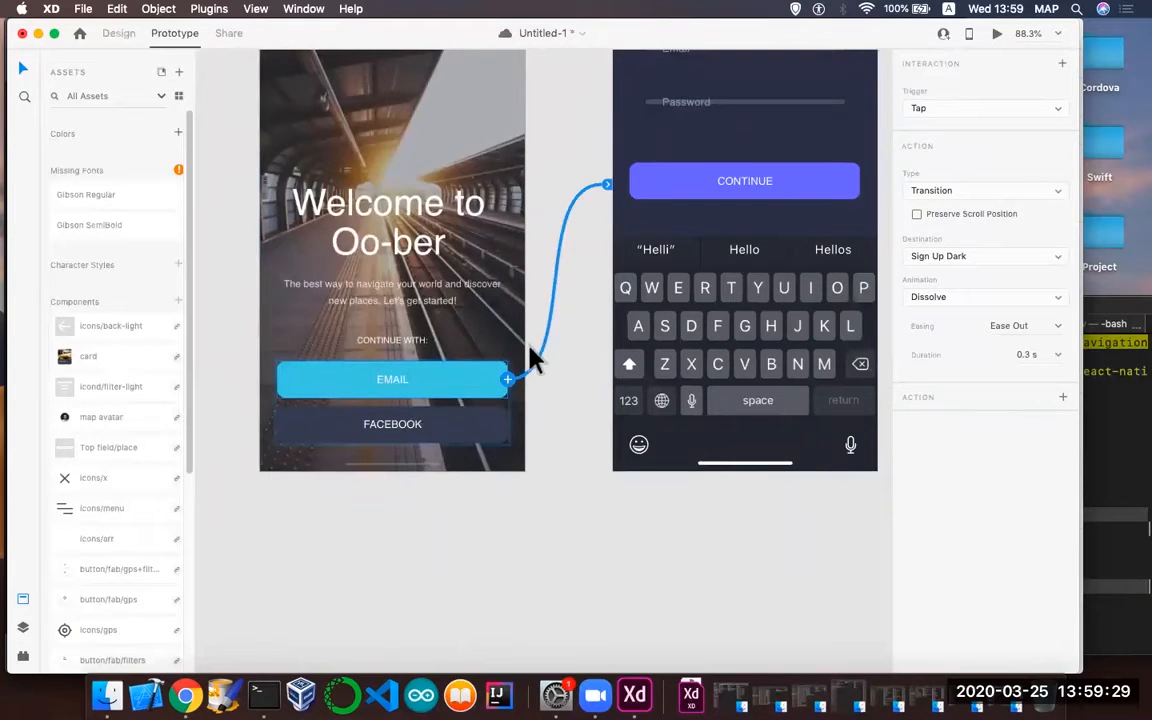
pyautogui.scroll(3, 543, 276)
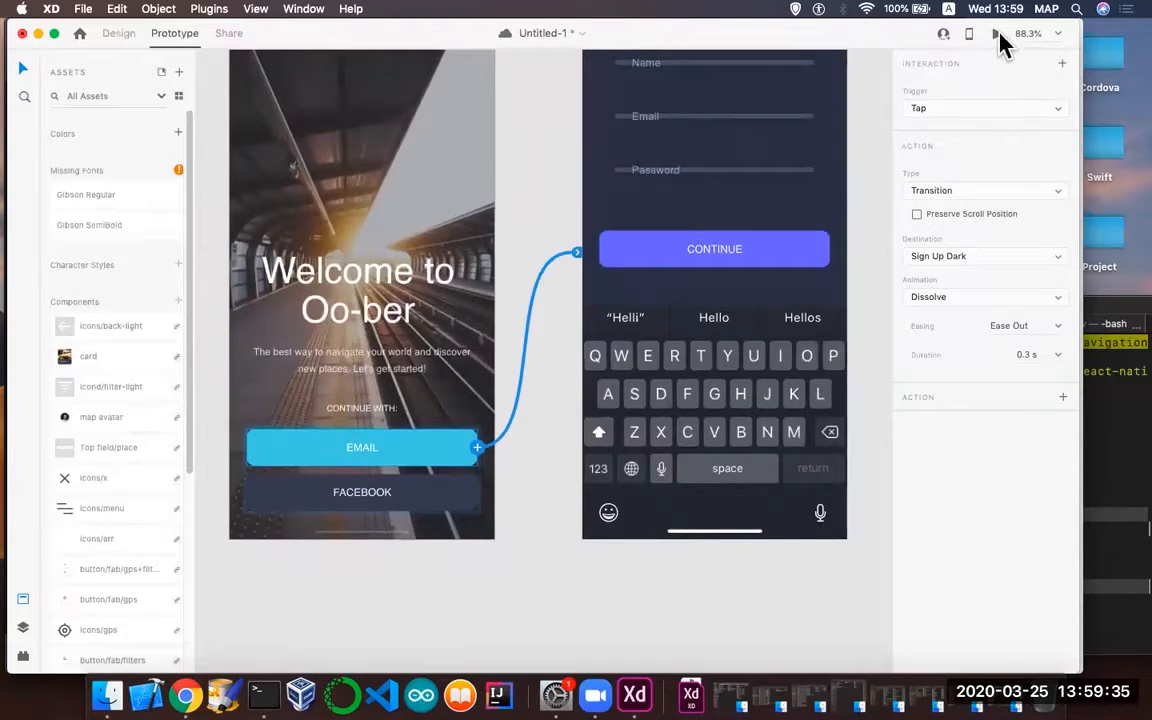
pyautogui.press('super+s')
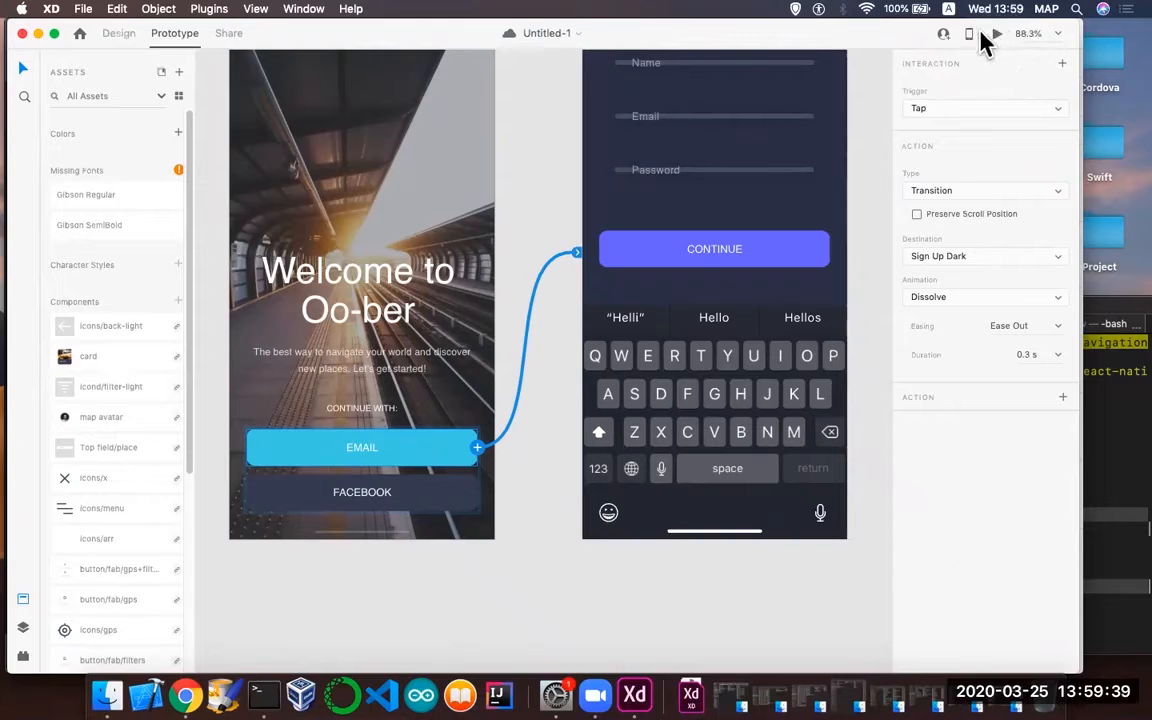
# - Preview the prototype, test the EMAIL button on the Splash screen and close the preview
pyautogui.click(997, 35)
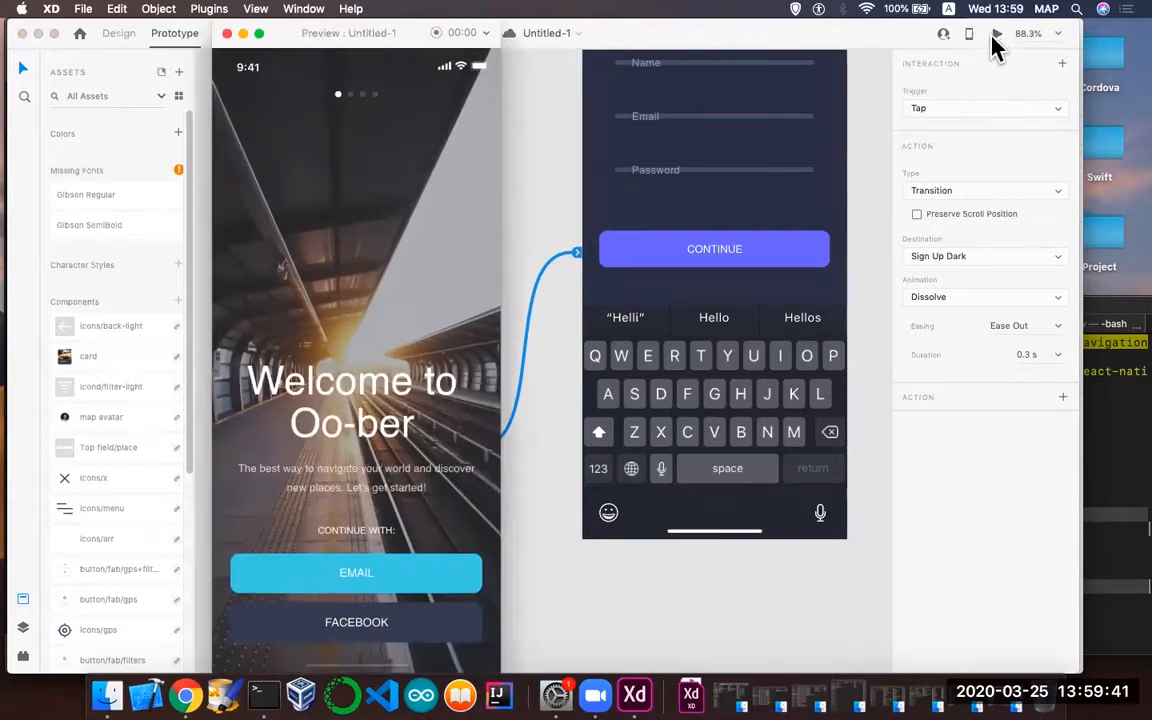
pyautogui.moveTo(281, 46); pyautogui.dragTo(158, 44)
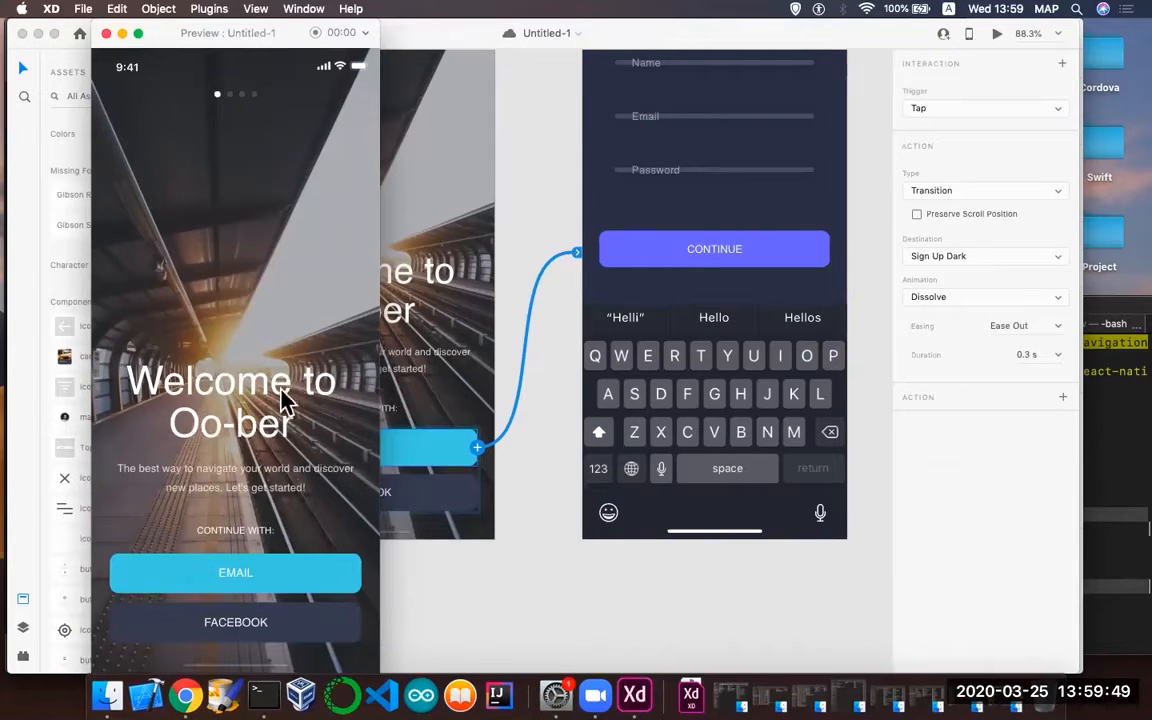
pyautogui.click(330, 587)
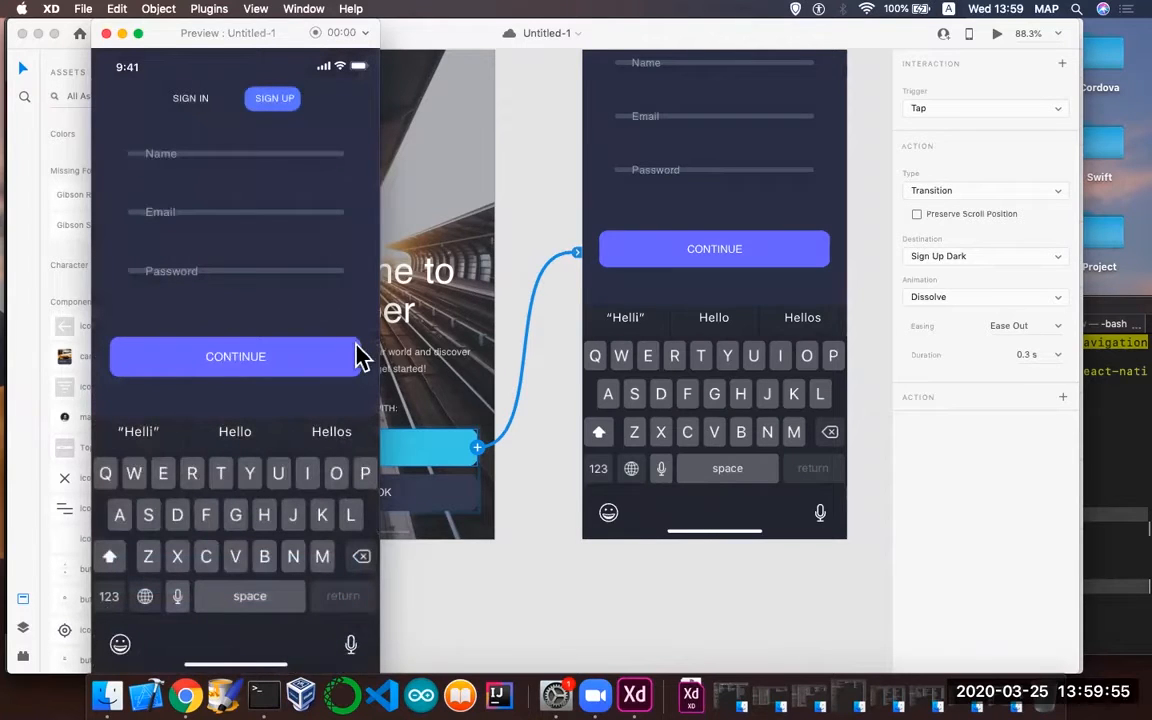
pyautogui.click(105, 34)
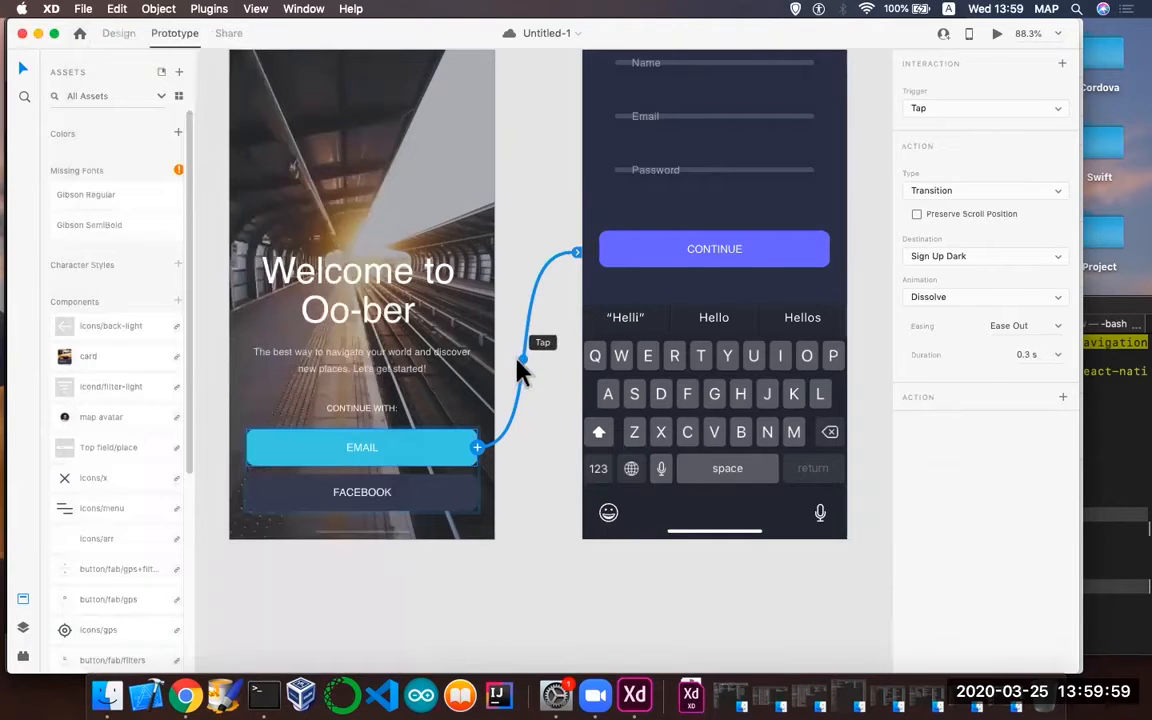
# - Select the CONTINUE button inside the form on Sign Up Dark and link it to the Welcome artboard
pyautogui.hscroll(5, 519, 363)
pyautogui.hscroll(5, 519, 370)
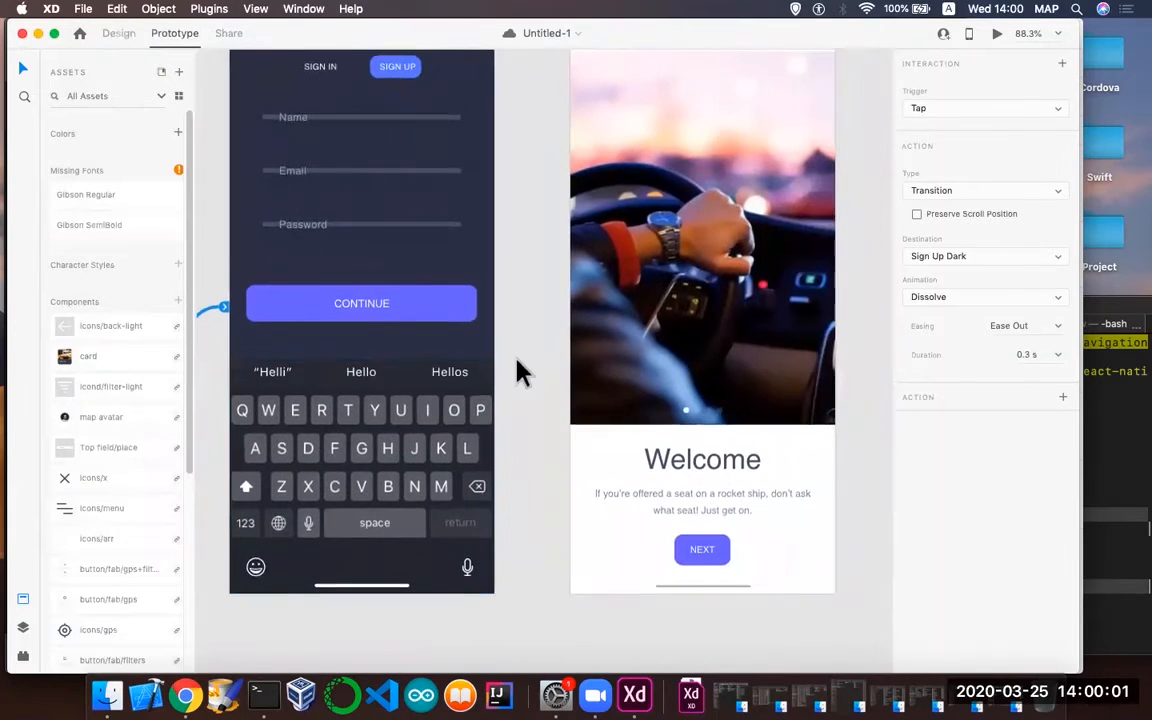
pyautogui.doubleClick(437, 312)
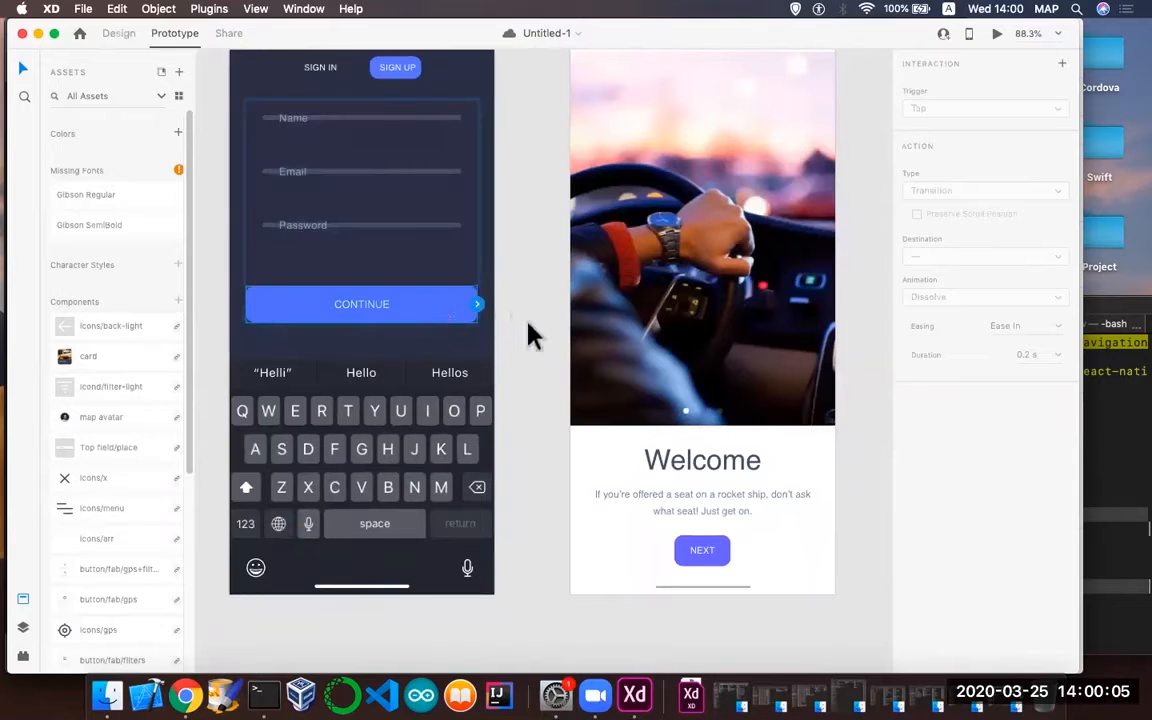
pyautogui.scroll(5, 545, 337)
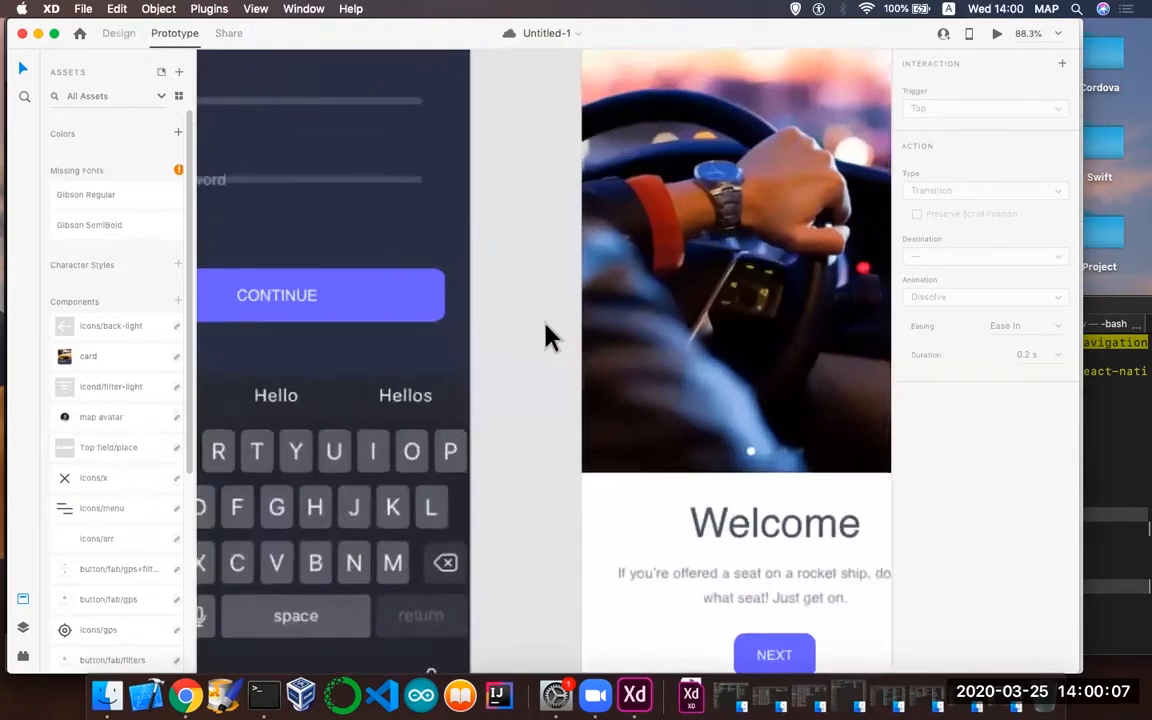
pyautogui.moveTo(438, 292); pyautogui.dragTo(627, 373)
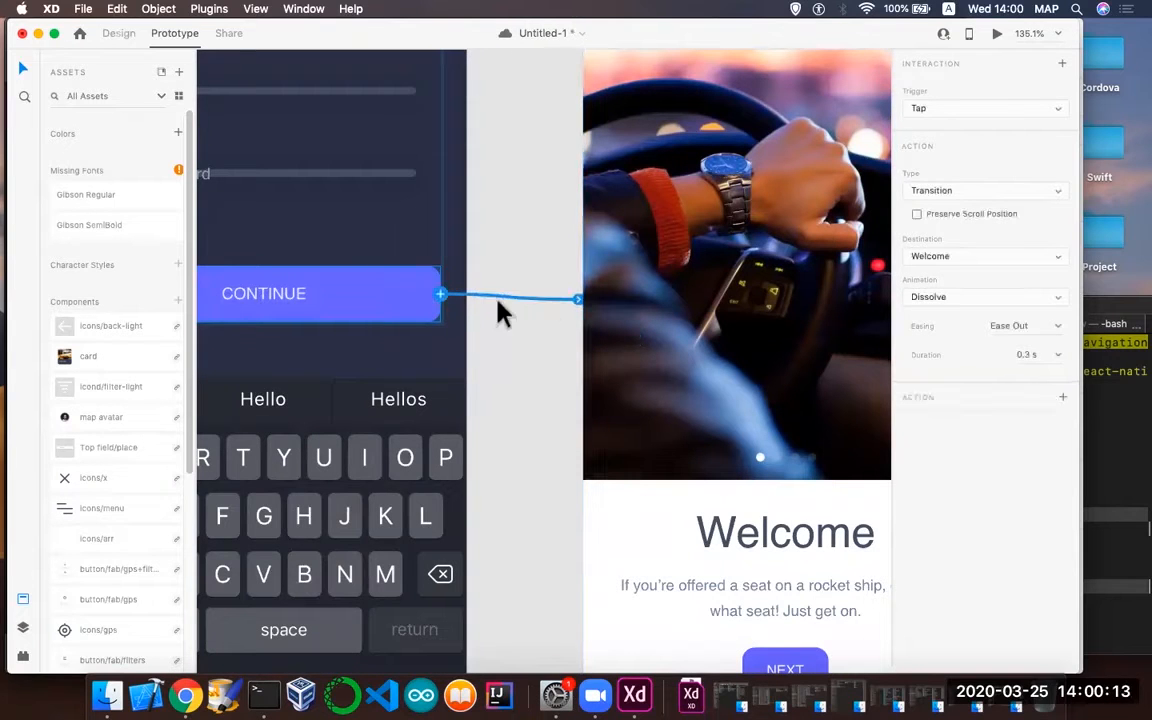
pyautogui.scroll(-5, 509, 362)
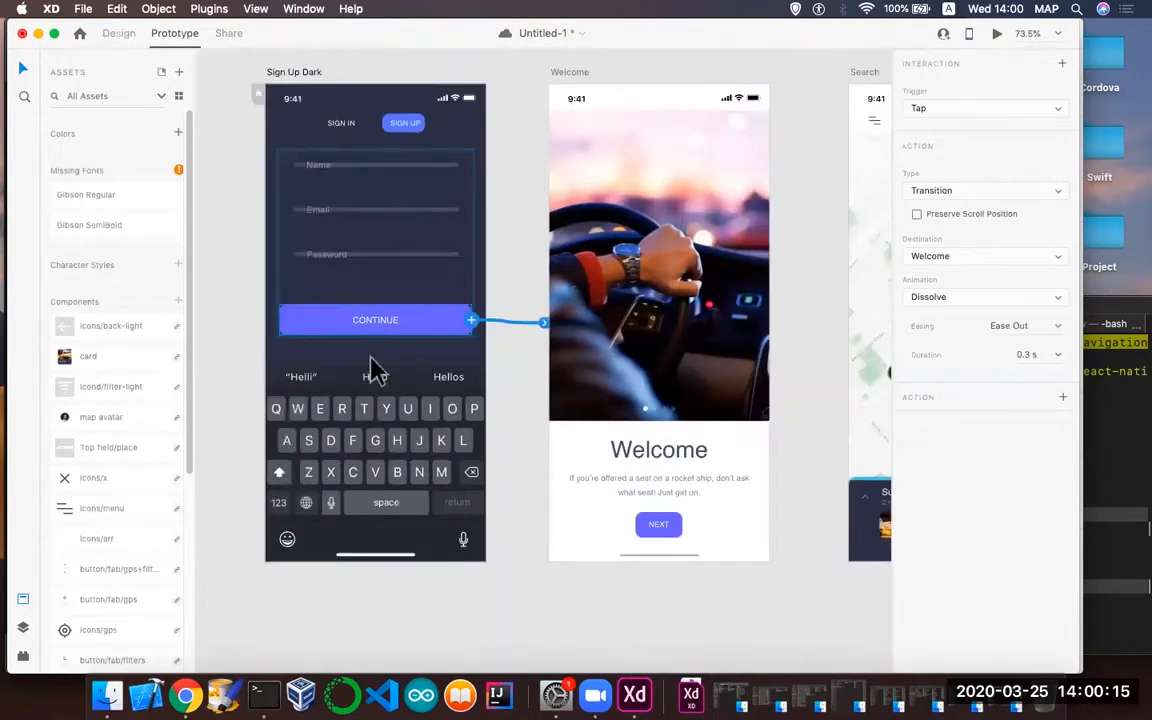
pyautogui.hscroll(-3, 375, 370)
pyautogui.hscroll(6, 375, 370)
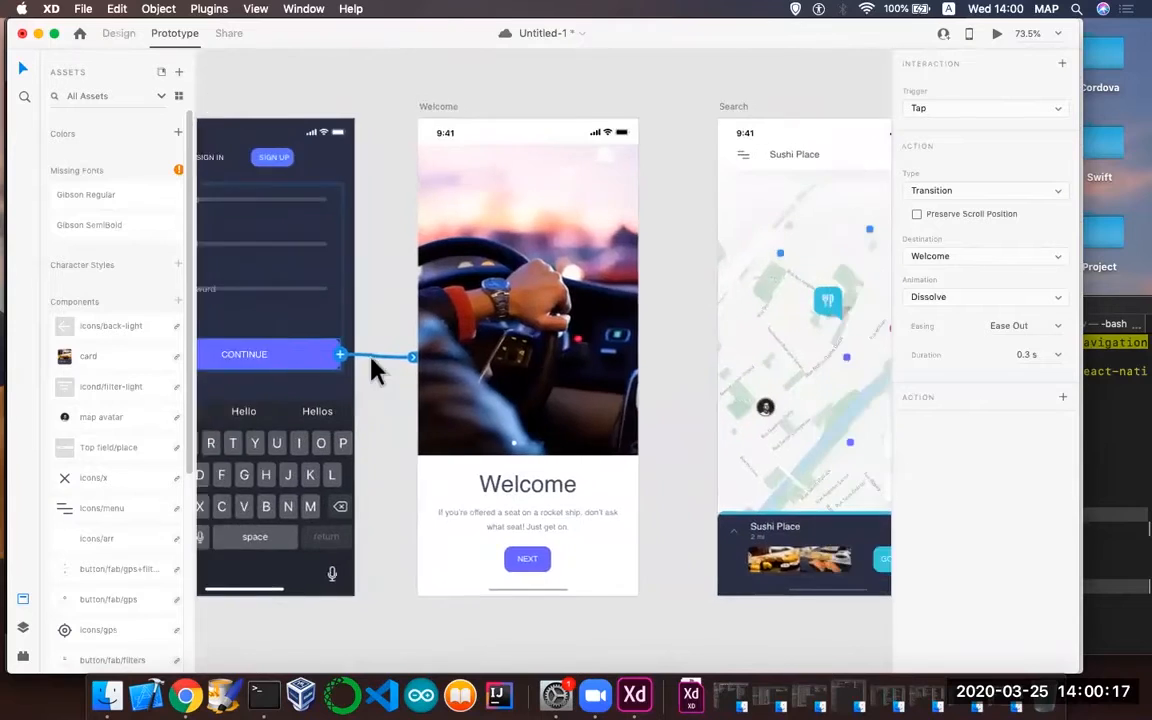
# - Select the NEXT button on the Welcome artboard and link it to the Search artboard
pyautogui.hscroll(4, 372, 370)
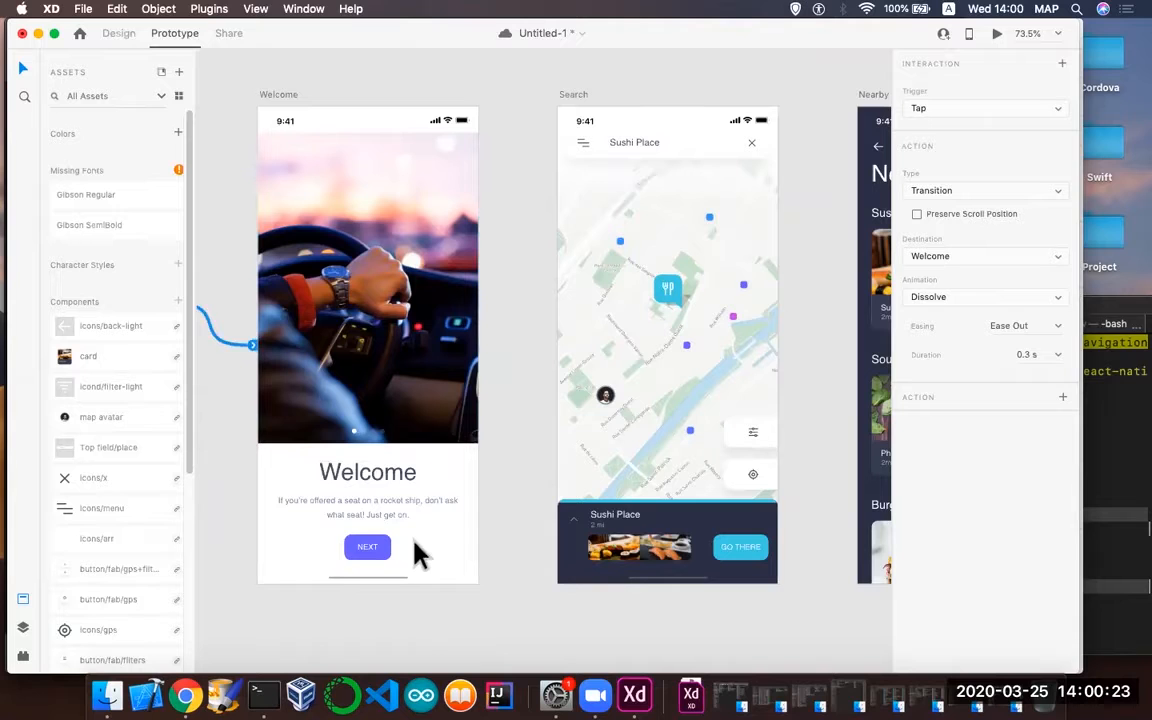
pyautogui.click(378, 556)
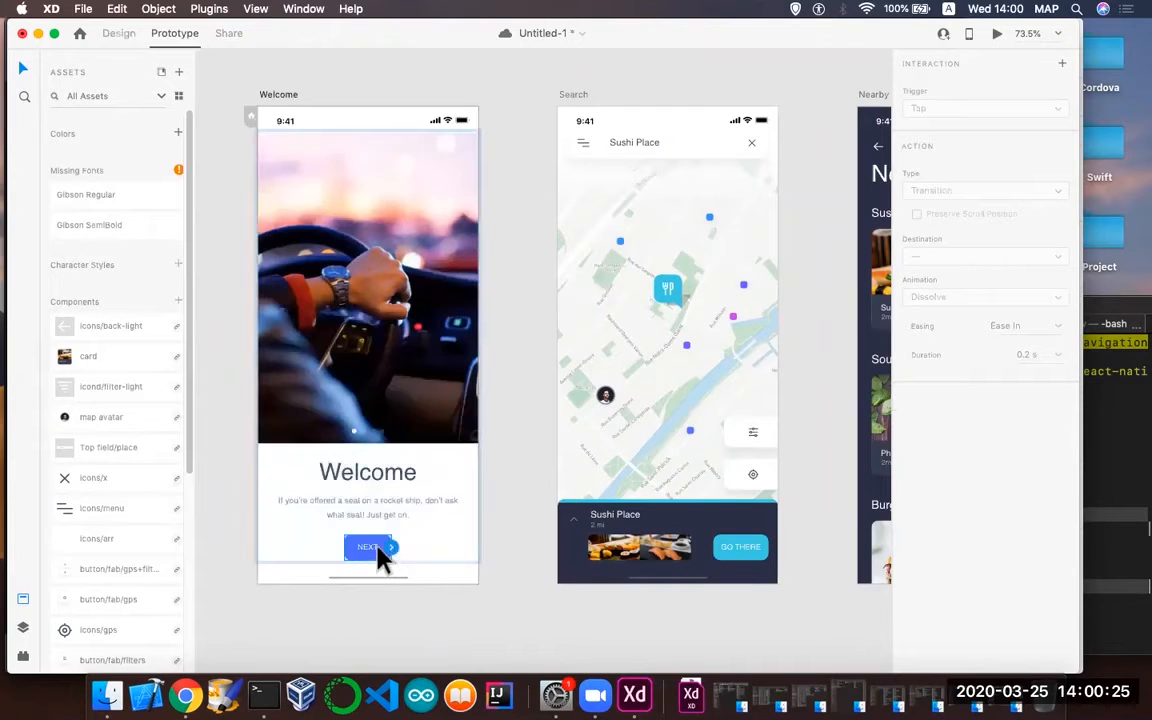
pyautogui.moveTo(392, 548); pyautogui.dragTo(589, 298)
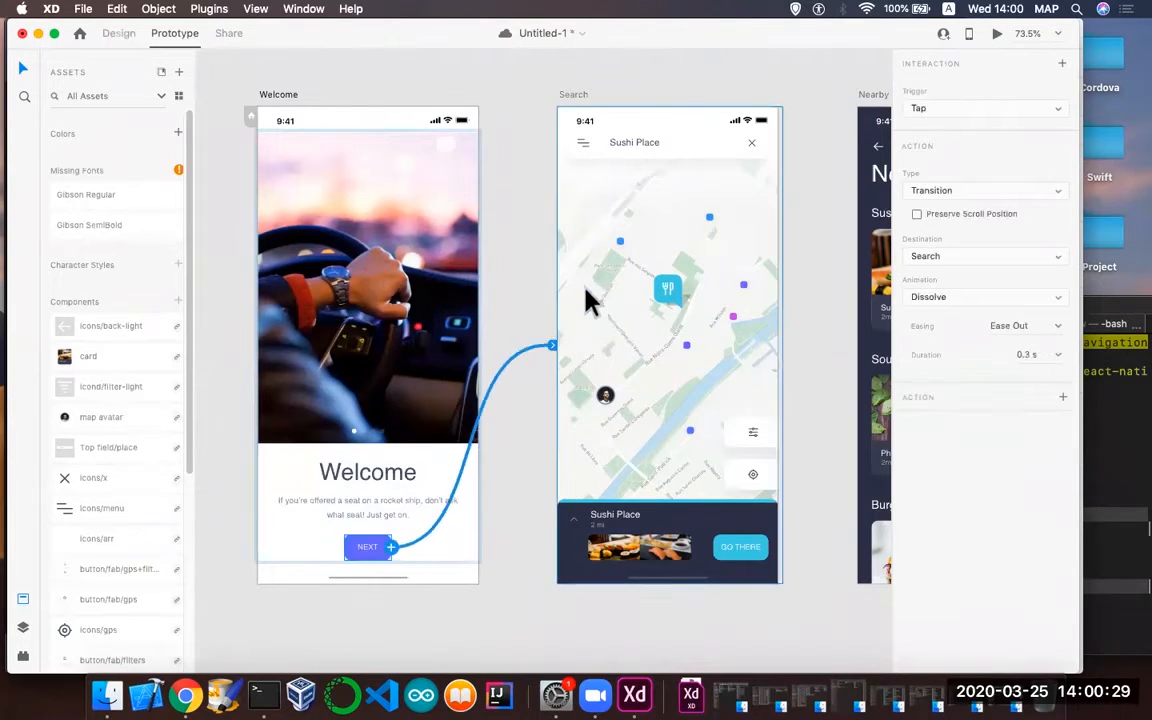
# - Preview the prototype from the Splash artboard, test the EMAIL and CONTINUE buttons, and close the preview
pyautogui.hscroll(2, 605, 412)
pyautogui.hscroll(-6, 603, 415)
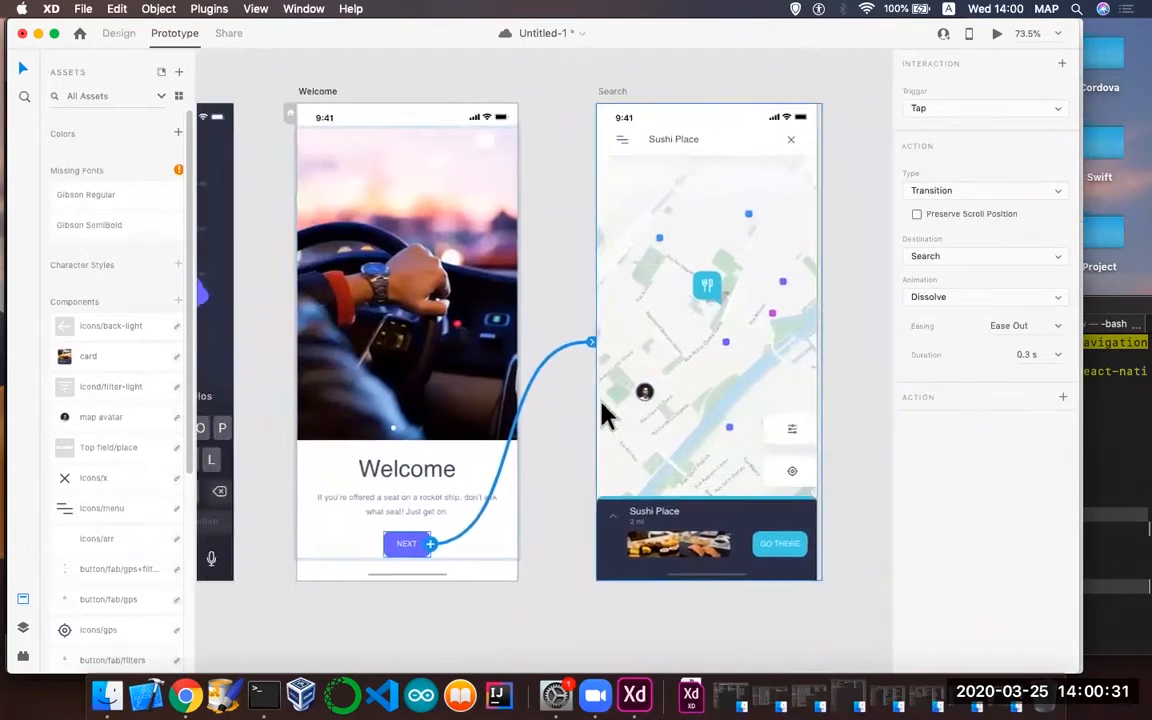
pyautogui.hscroll(-7, 605, 415)
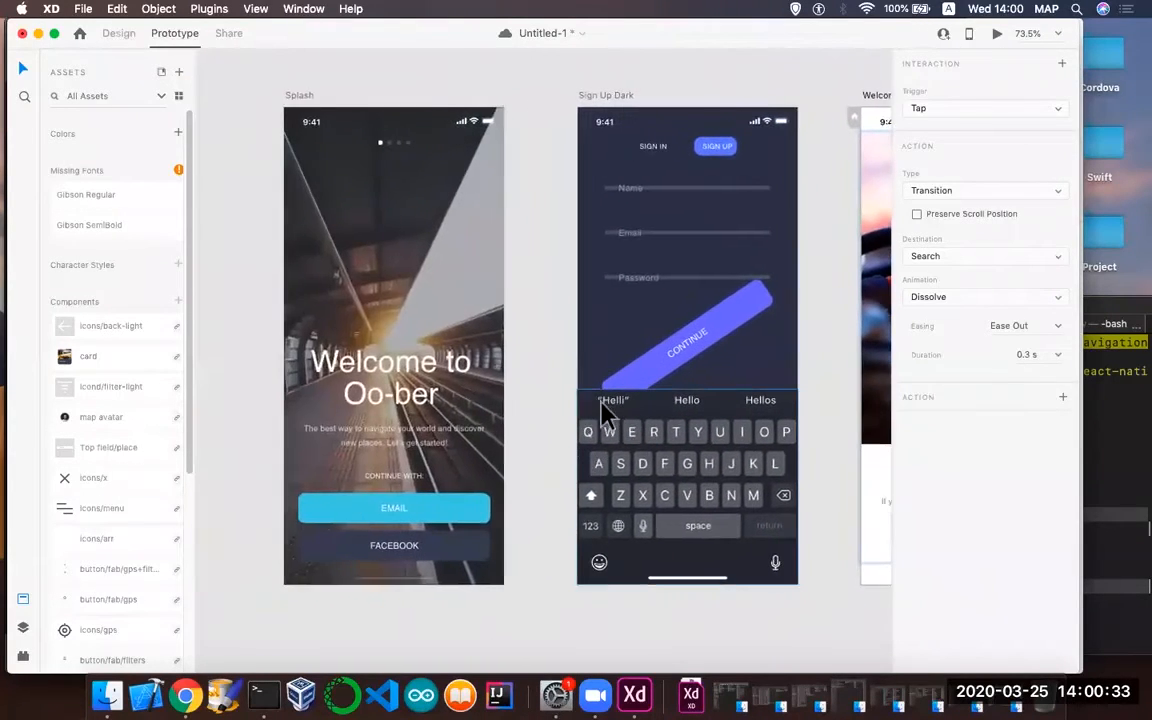
pyautogui.click(305, 104)
pyautogui.click(996, 36)
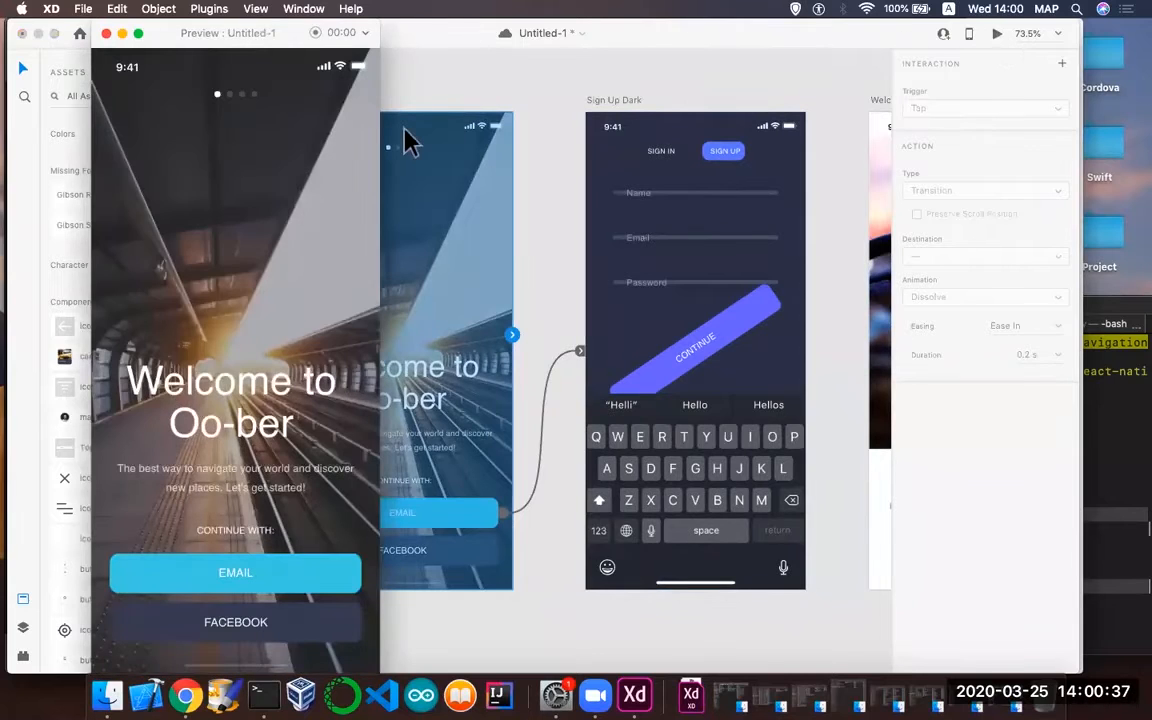
pyautogui.click(323, 576)
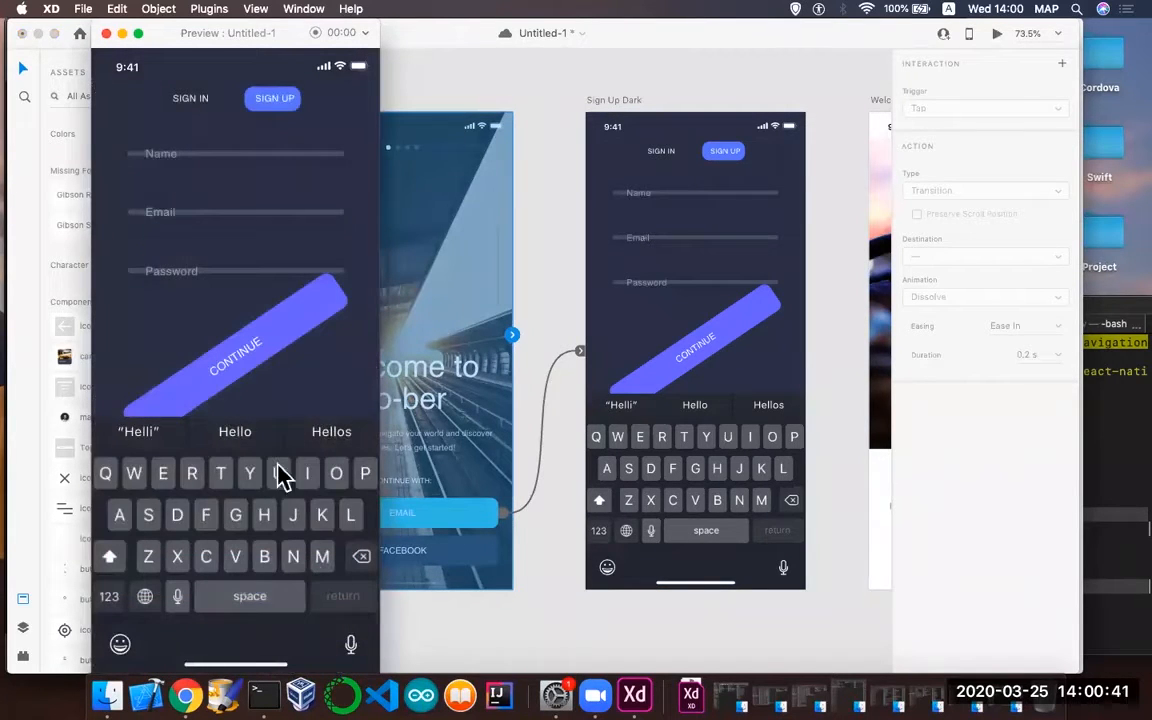
pyautogui.click(253, 358)
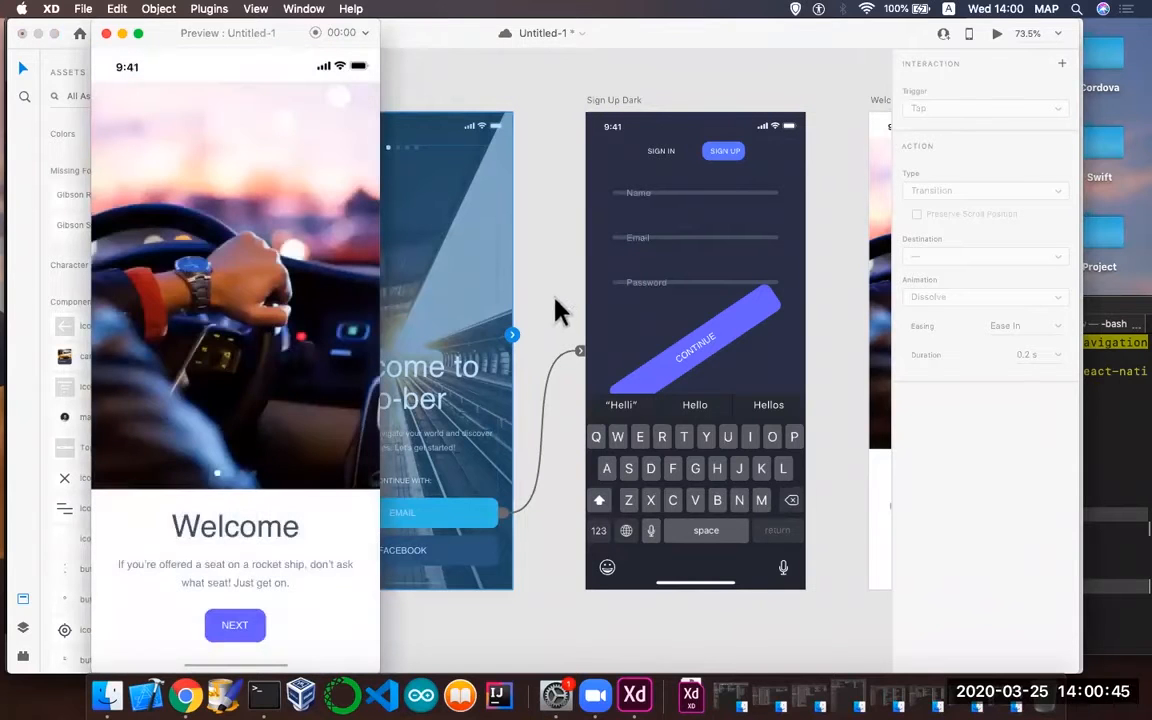
pyautogui.click(106, 33)
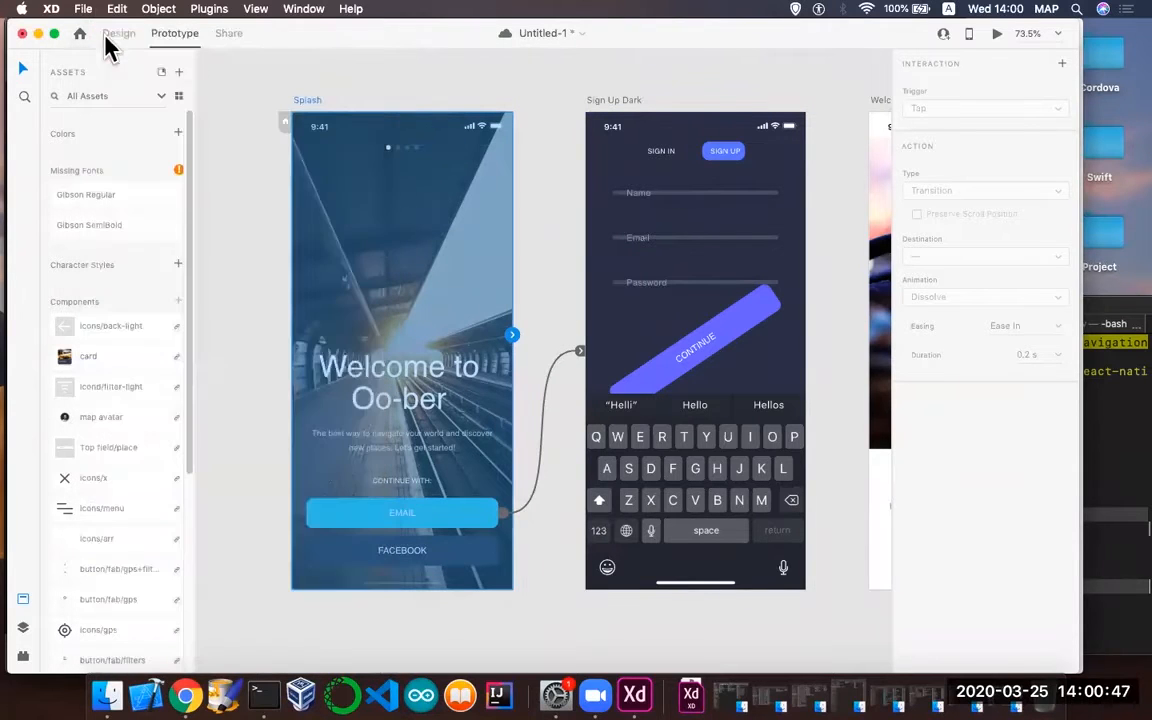
# - Select the tilted CONTINUE button on Sign Up Dark and undo the recent changes until it is horizontal again
pyautogui.click(757, 313)
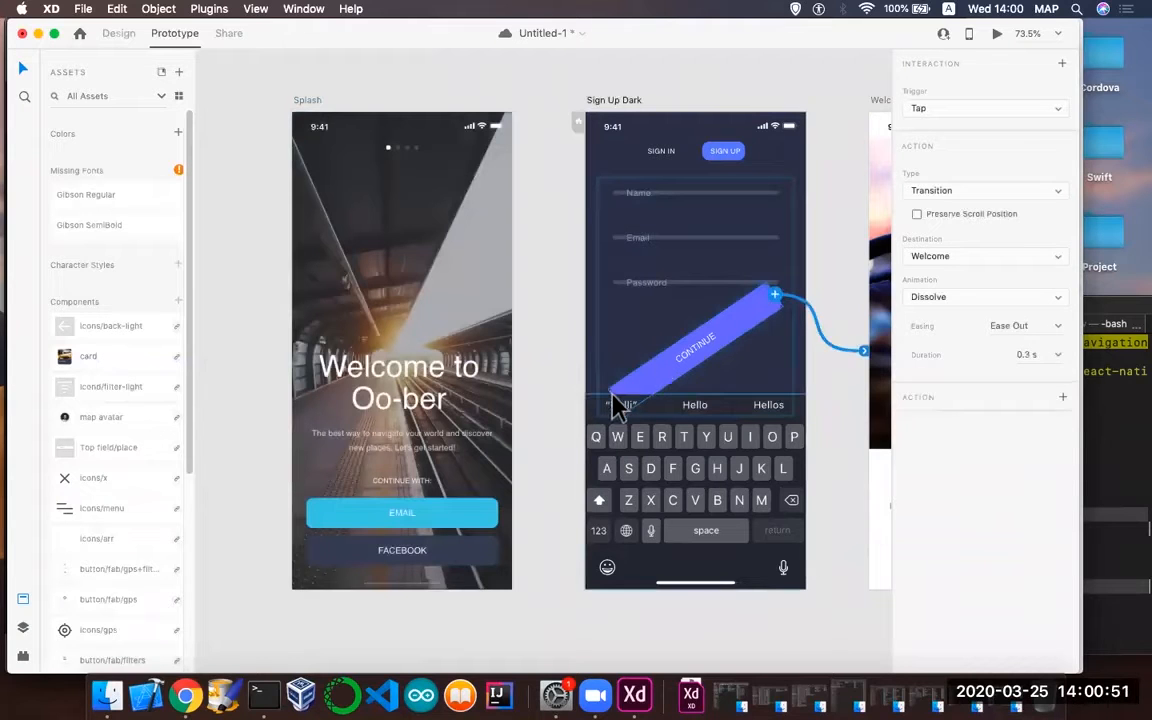
pyautogui.press('super+z')
pyautogui.press('super+z')
pyautogui.press('super+z')
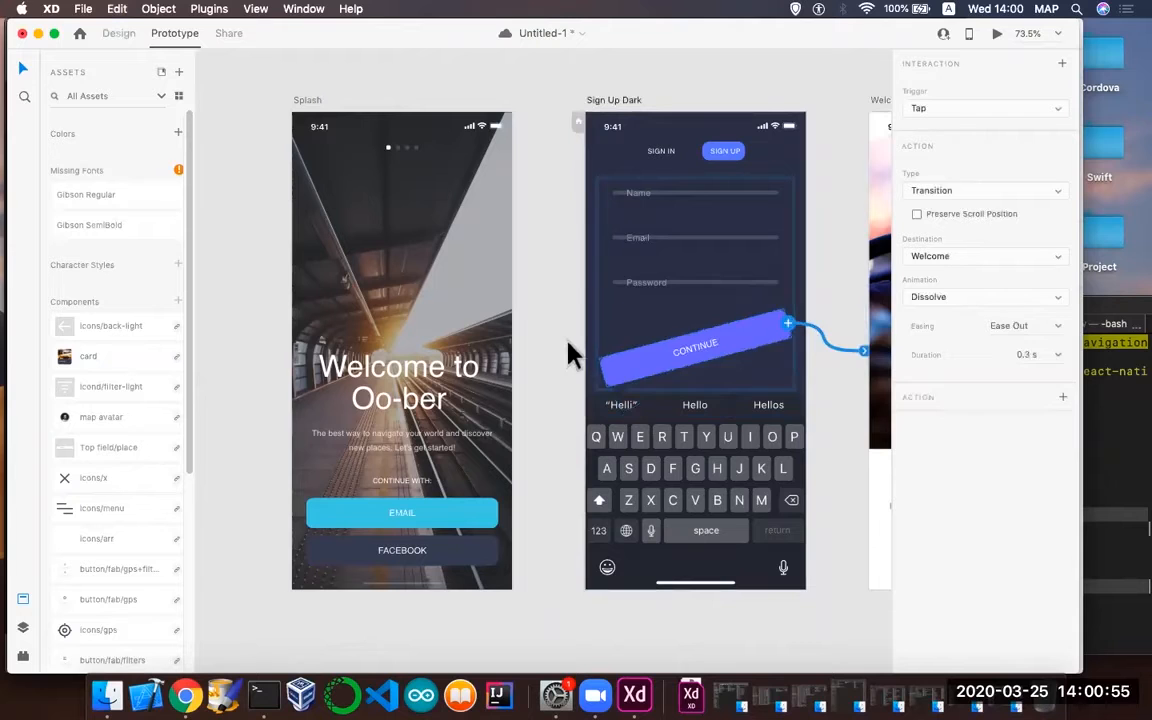
pyautogui.press('super+z')
# - Preview the corrected prototype from Splash, go through EMAIL and CONTINUE to the Welcome screen, and close the preview
pyautogui.hscroll(5, 780, 385)
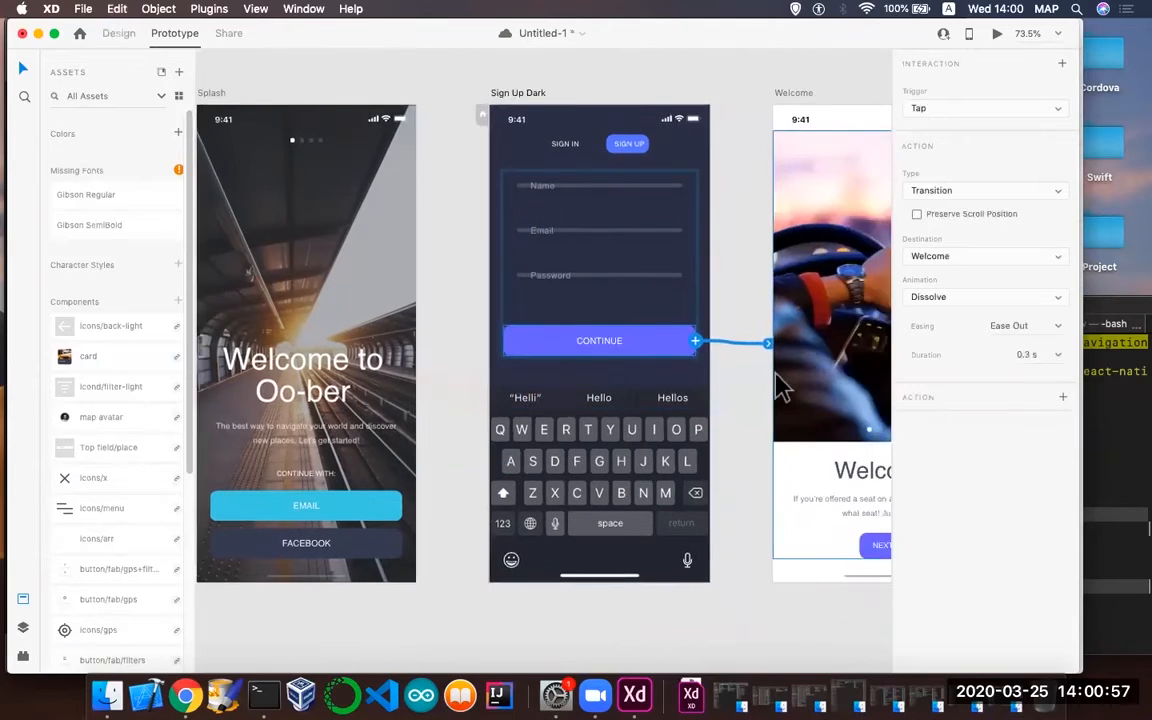
pyautogui.hscroll(-4, 780, 385)
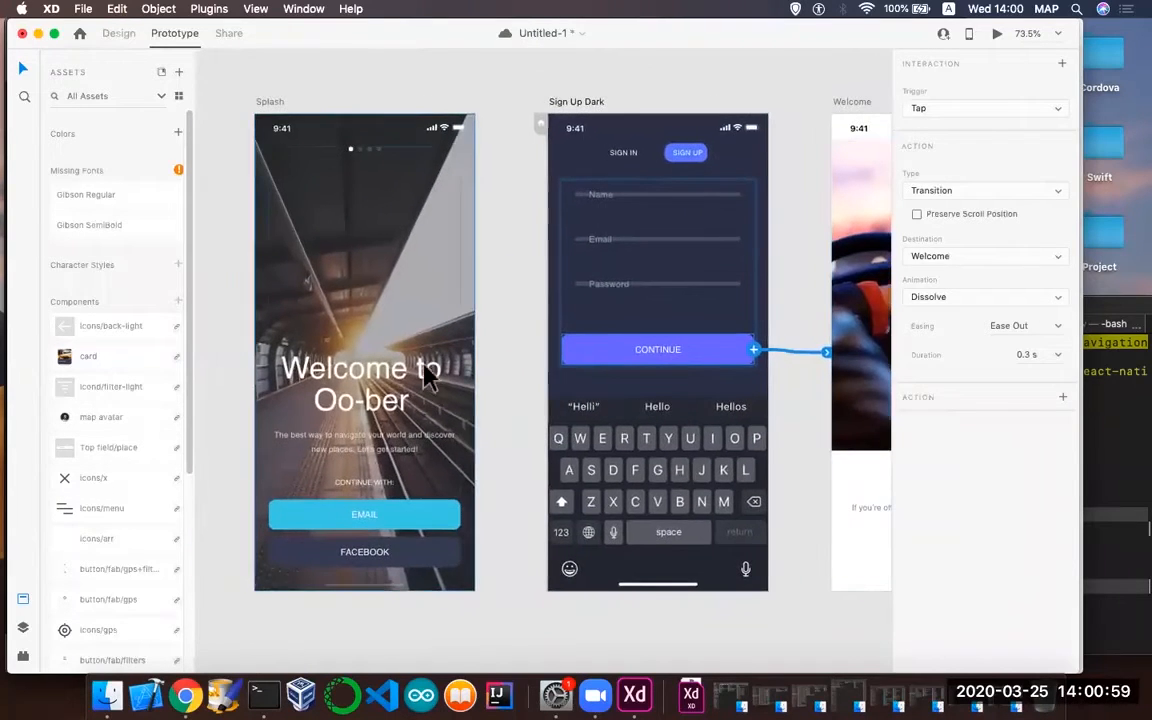
pyautogui.click(266, 102)
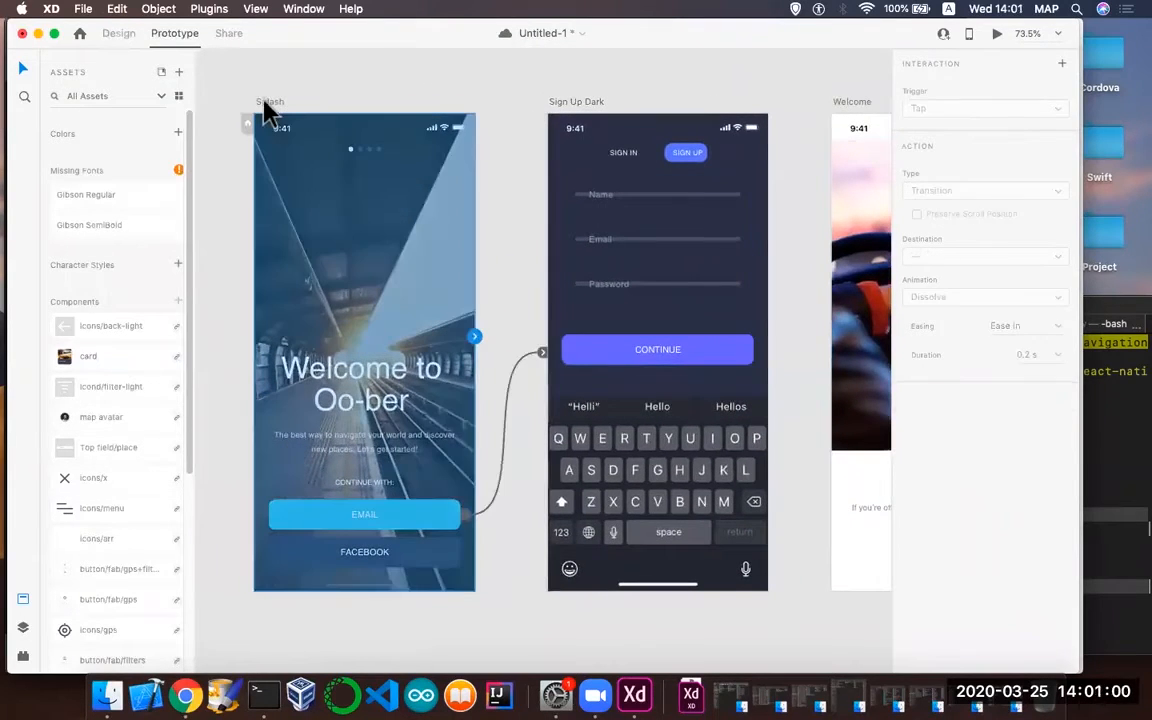
pyautogui.click(998, 34)
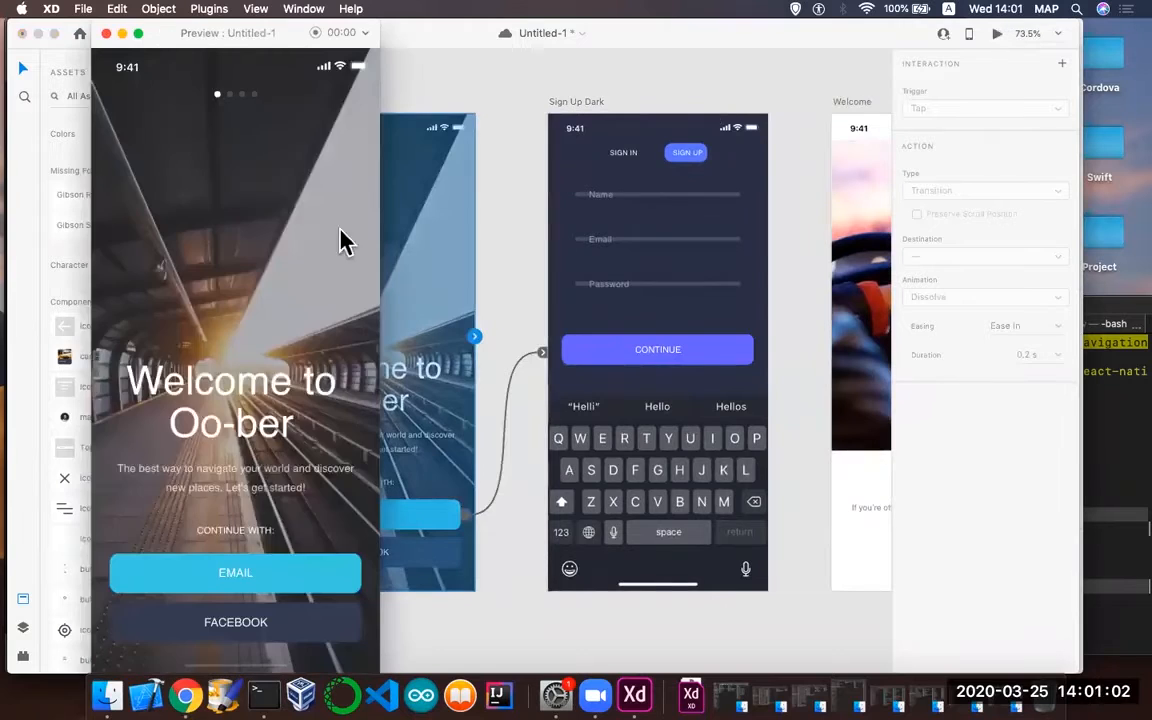
pyautogui.click(326, 582)
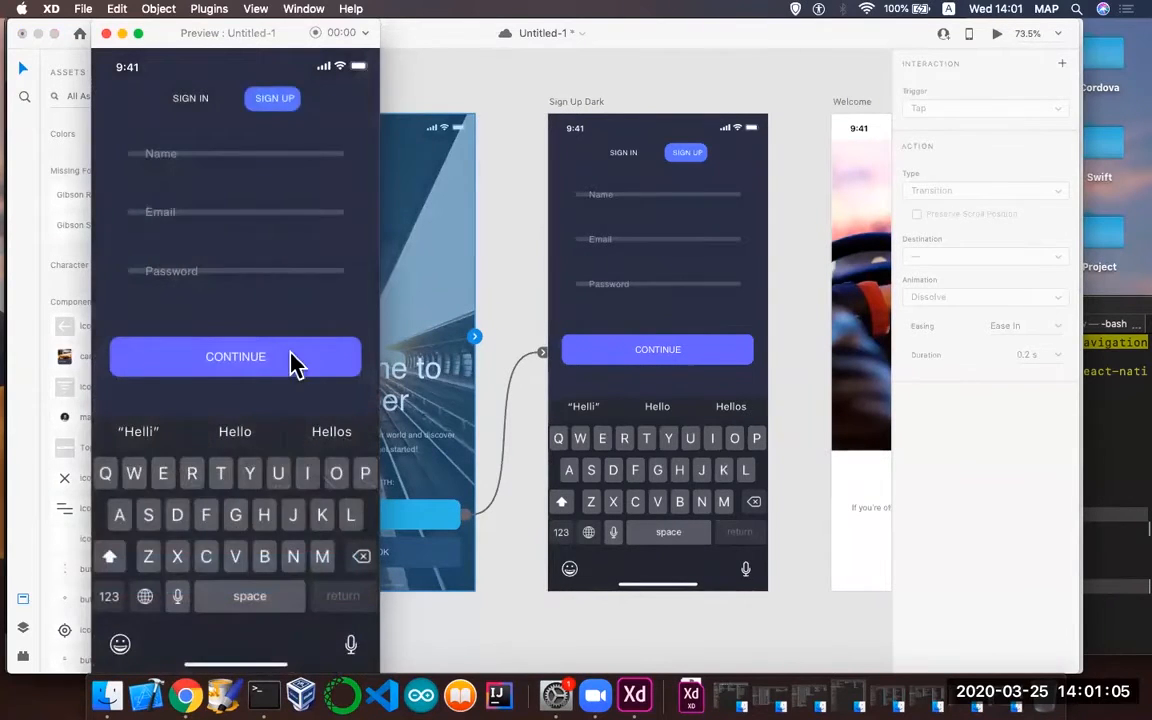
pyautogui.click(296, 364)
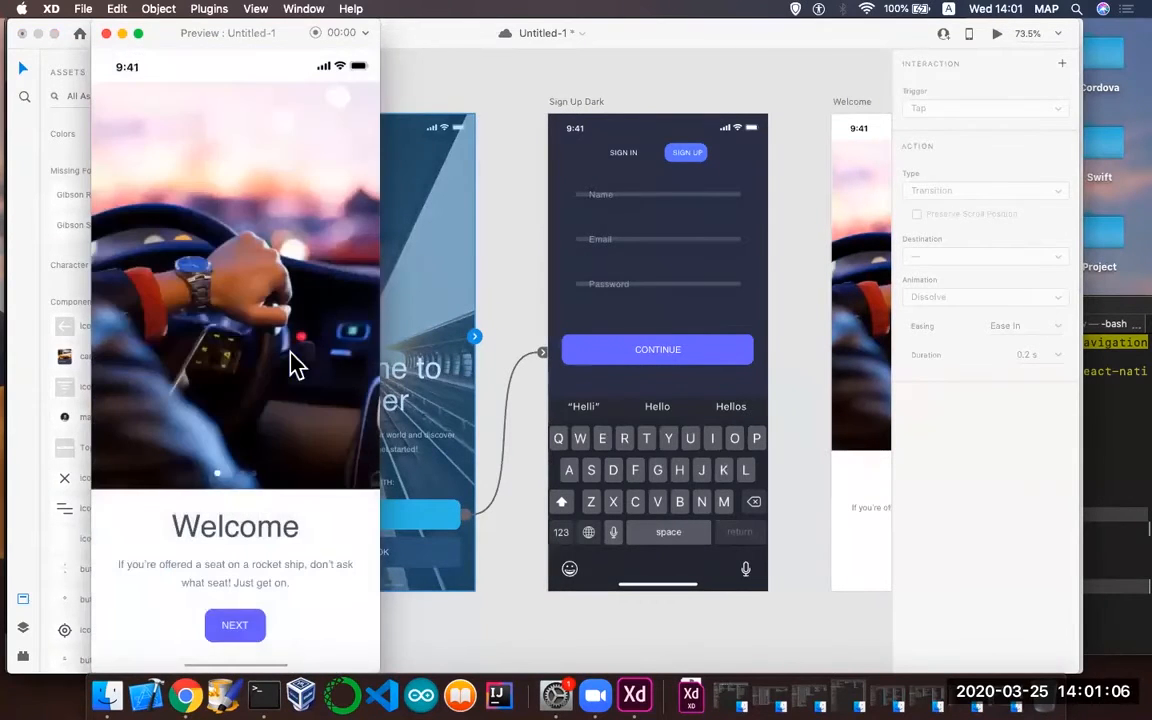
pyautogui.click(107, 36)
# - Preview the transition from Splash to Sign Up Dark through the EMAIL button, move the document window aside and close the preview
pyautogui.hscroll(-2, 417, 235)
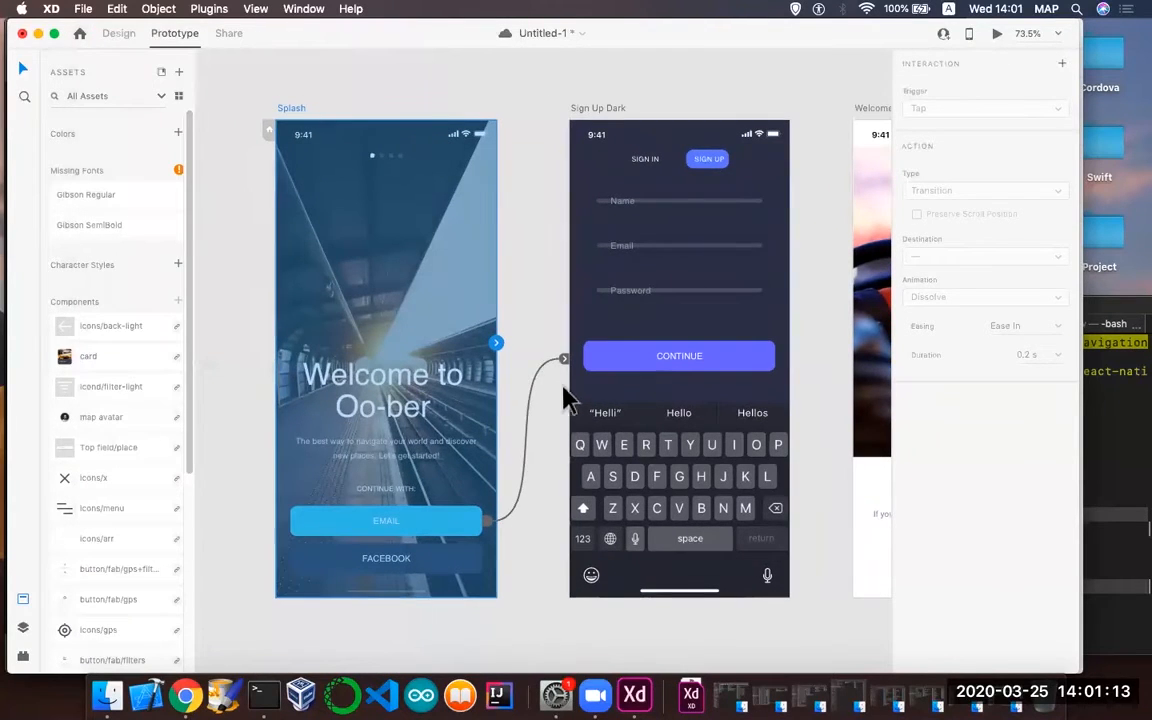
pyautogui.click(997, 33)
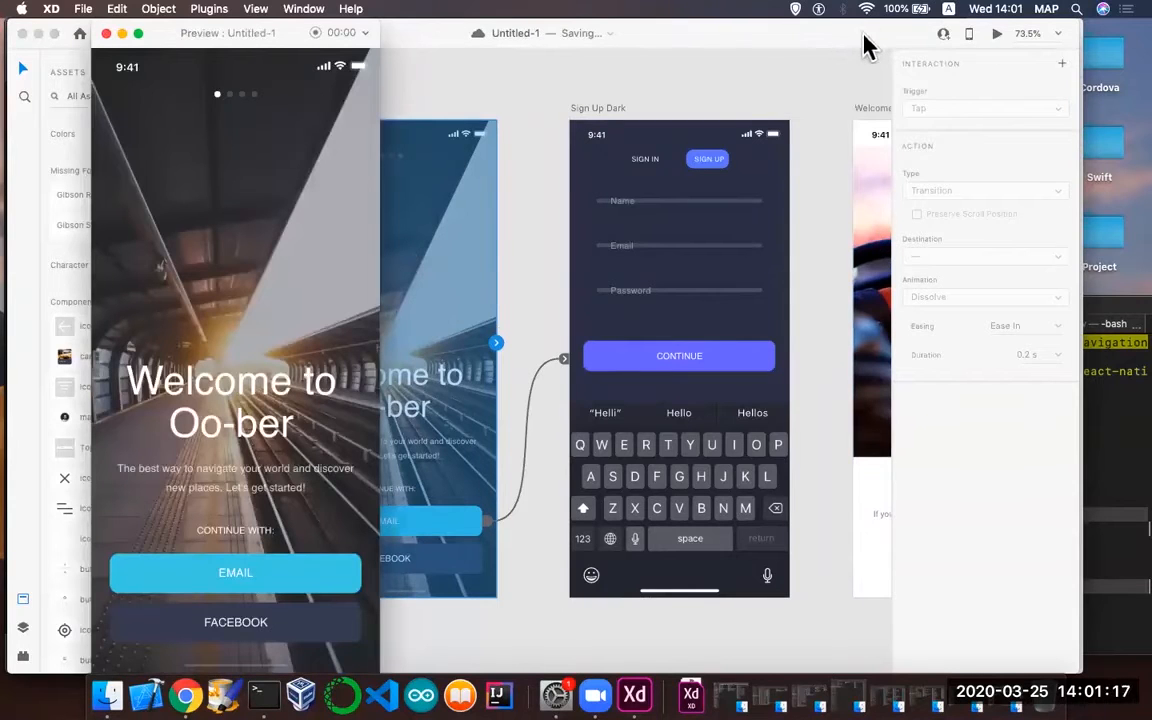
pyautogui.click(284, 578)
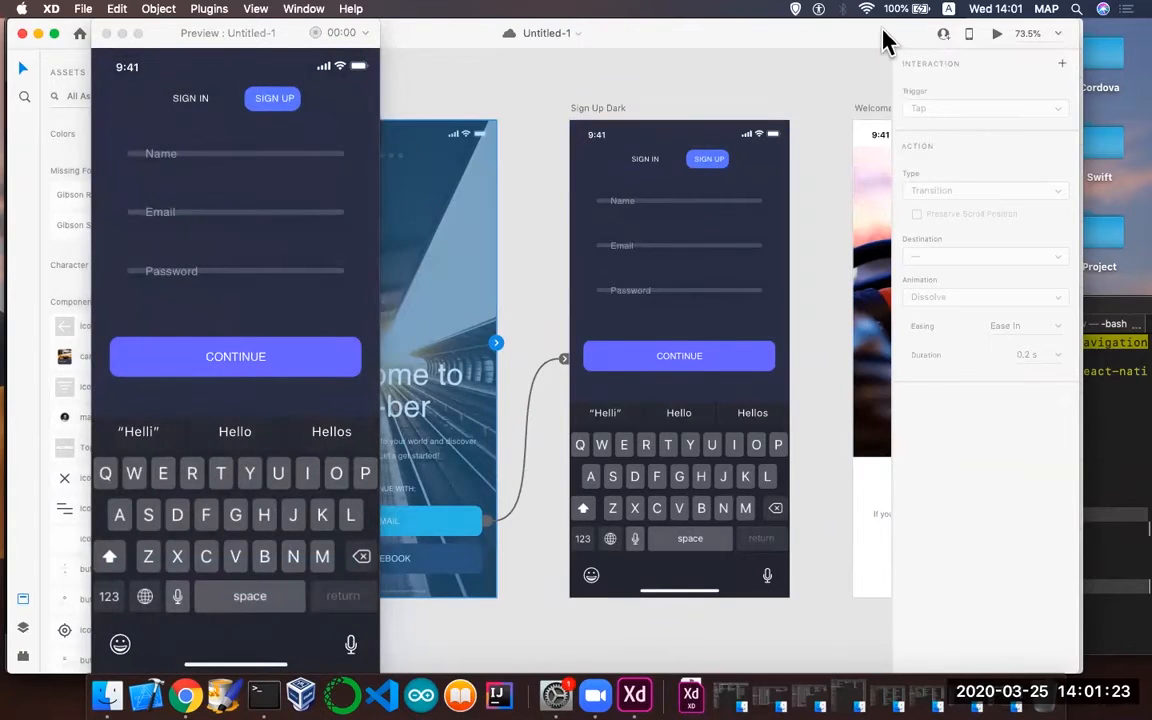
pyautogui.moveTo(881, 33); pyautogui.dragTo(725, 33)
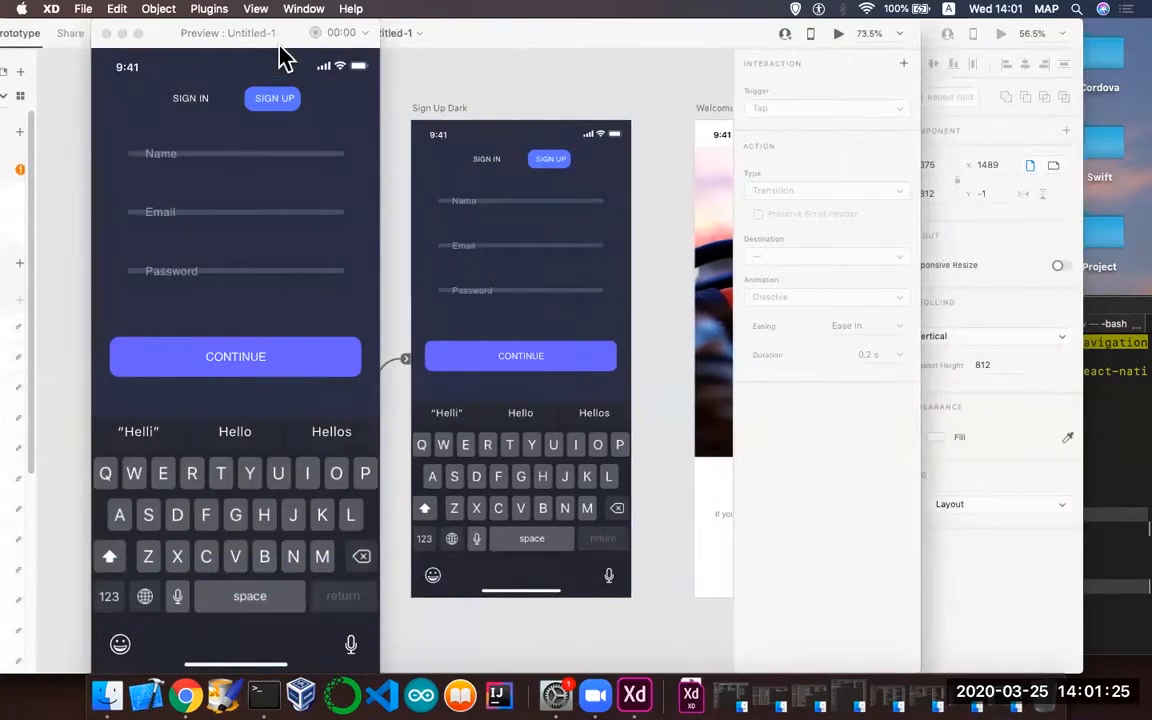
pyautogui.click(107, 34)
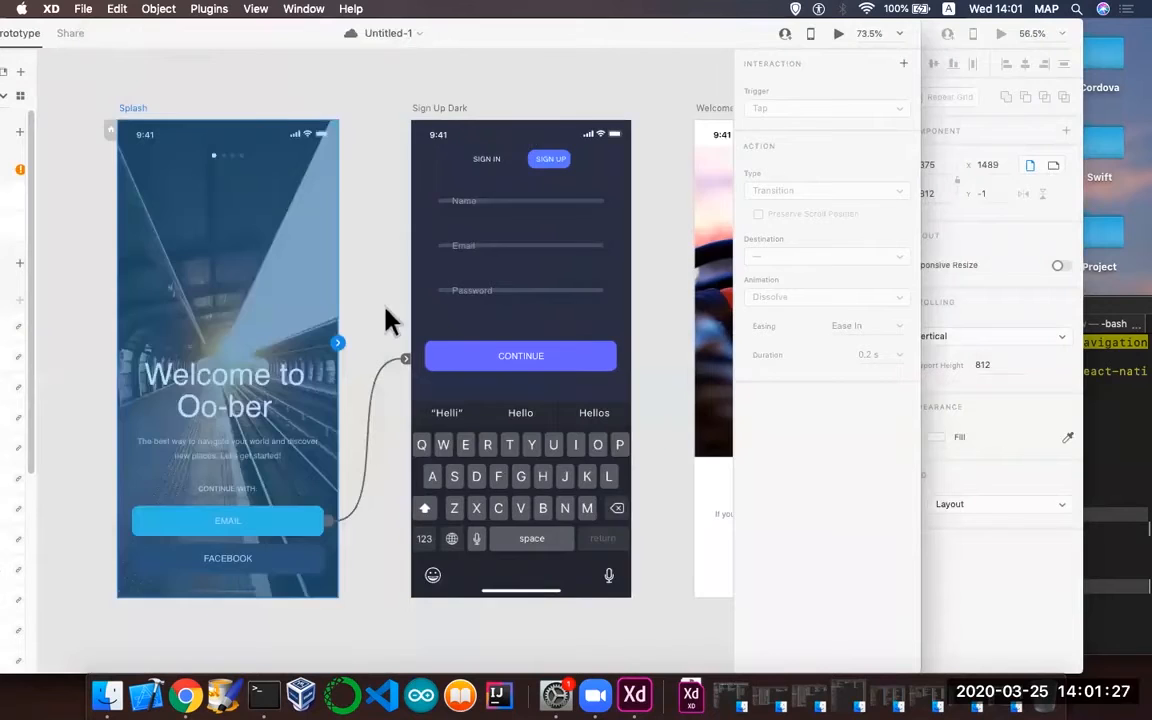
# - Select the link from the EMAIL button to Sign Up Dark and set its animation to Push Left
pyautogui.hscroll(-3, 386, 321)
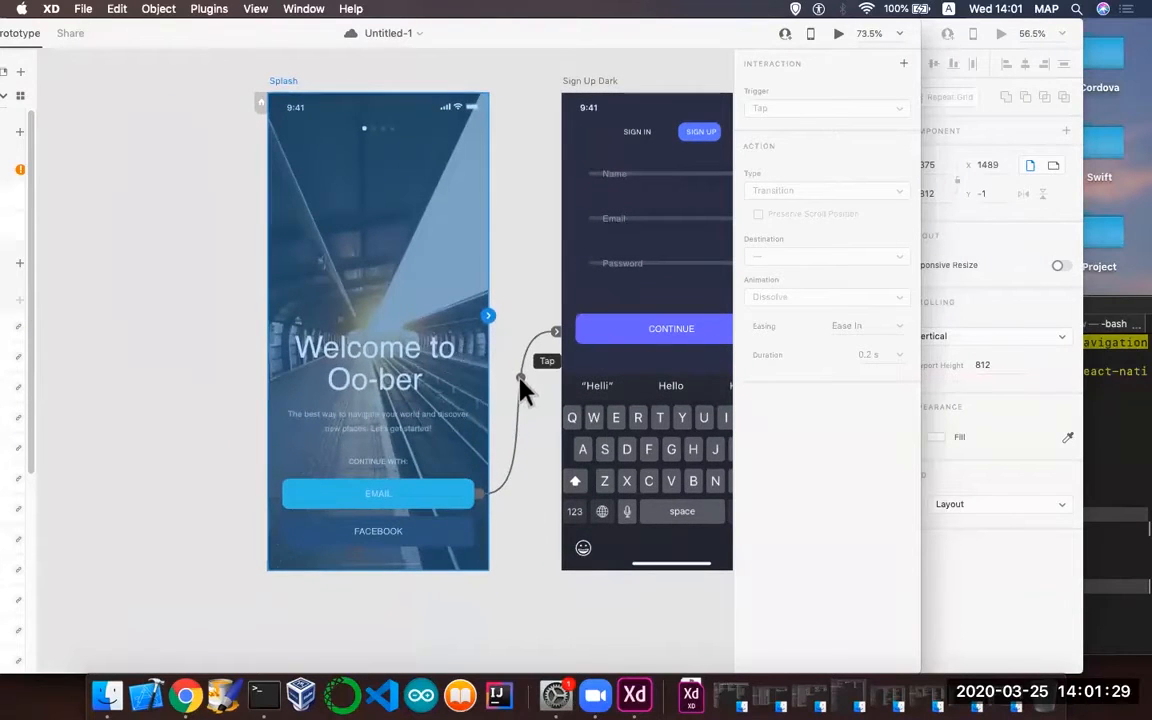
pyautogui.click(519, 376)
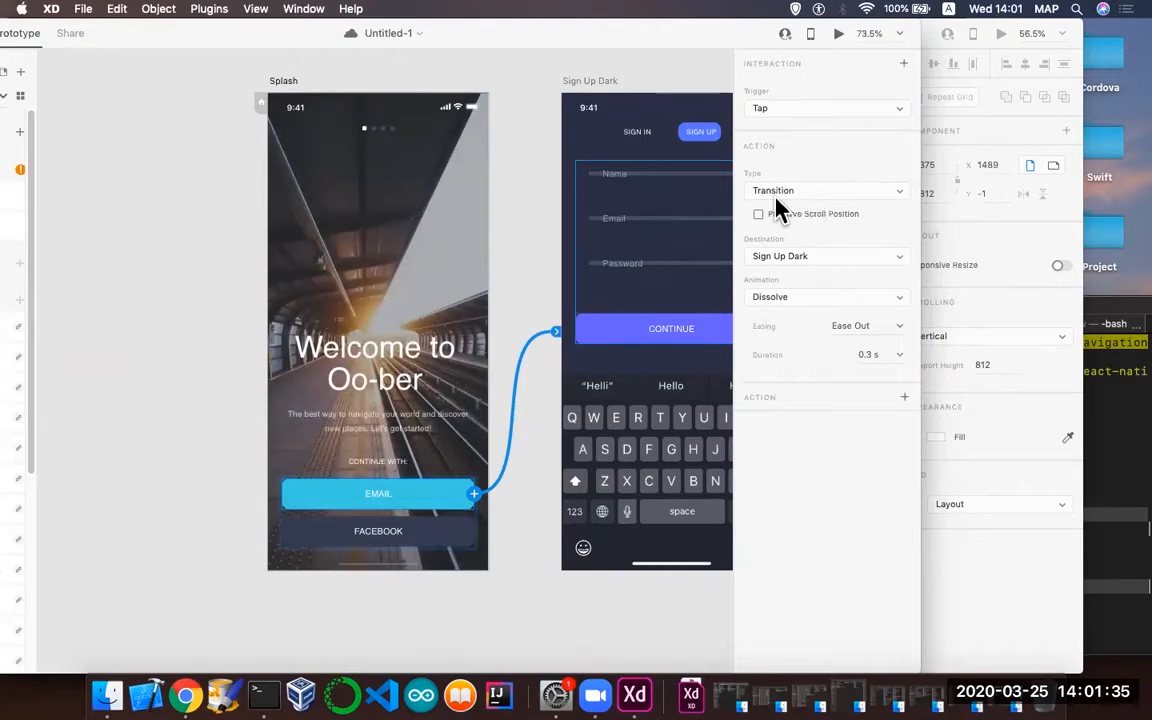
pyautogui.click(826, 298)
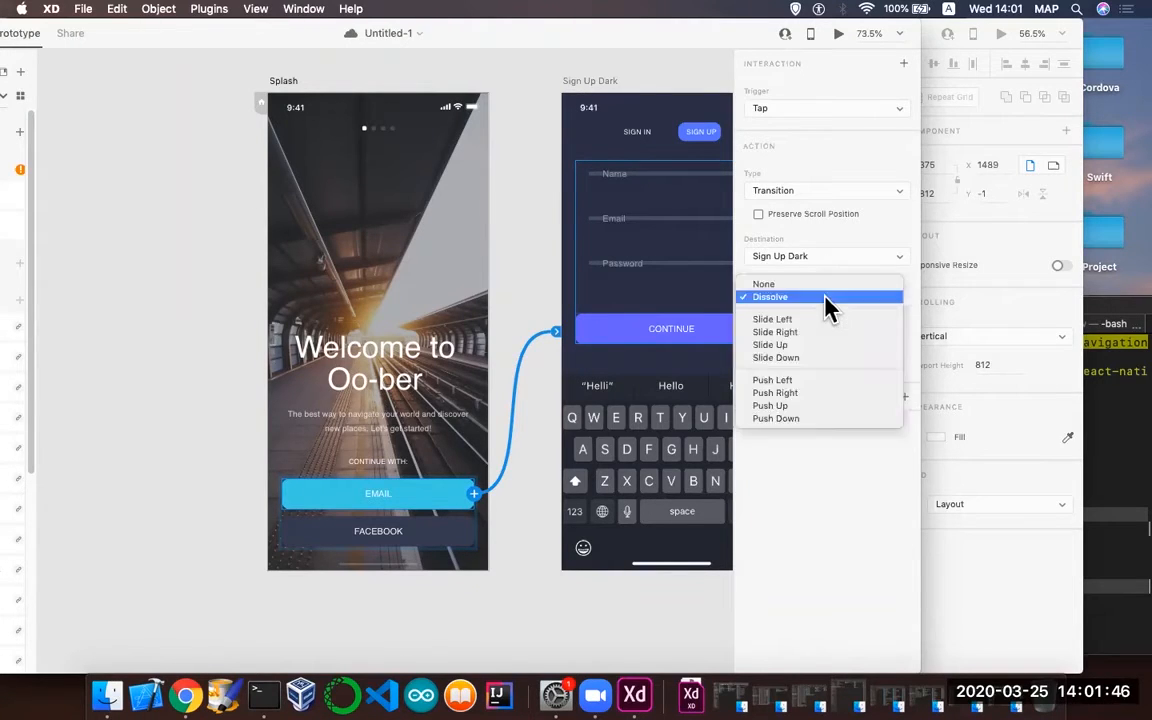
pyautogui.click(828, 381)
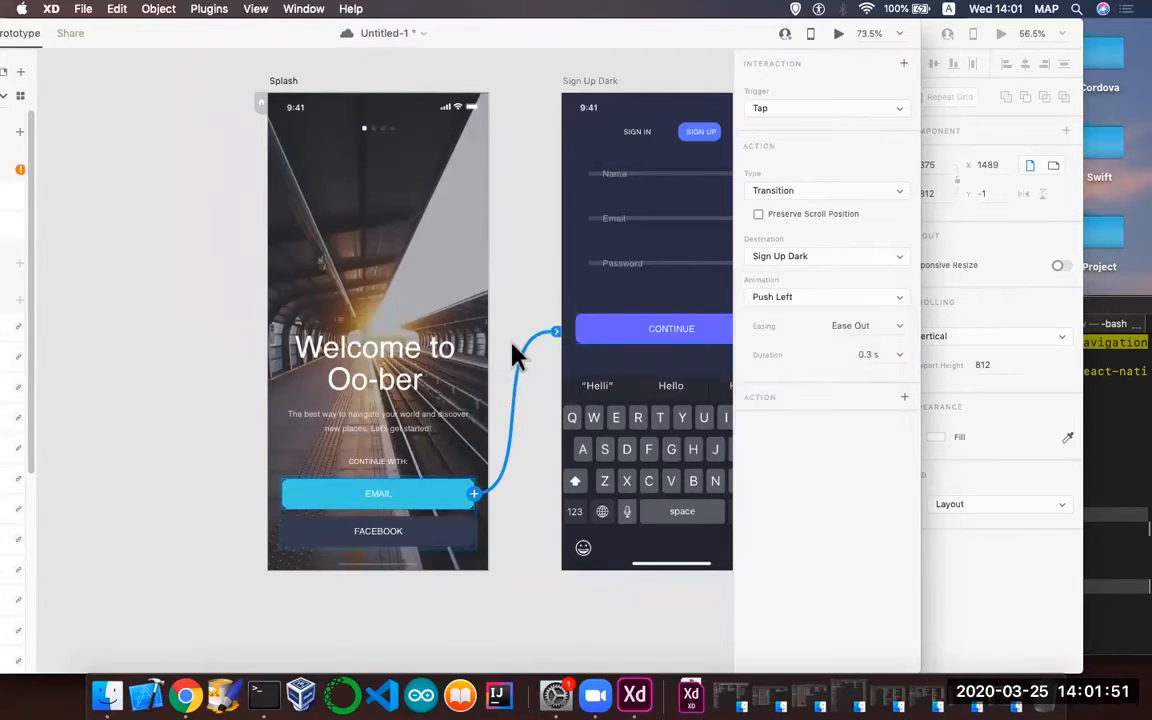
# - Preview the Push Left transition of the EMAIL button on the Splash screen and close the preview
pyautogui.click(838, 34)
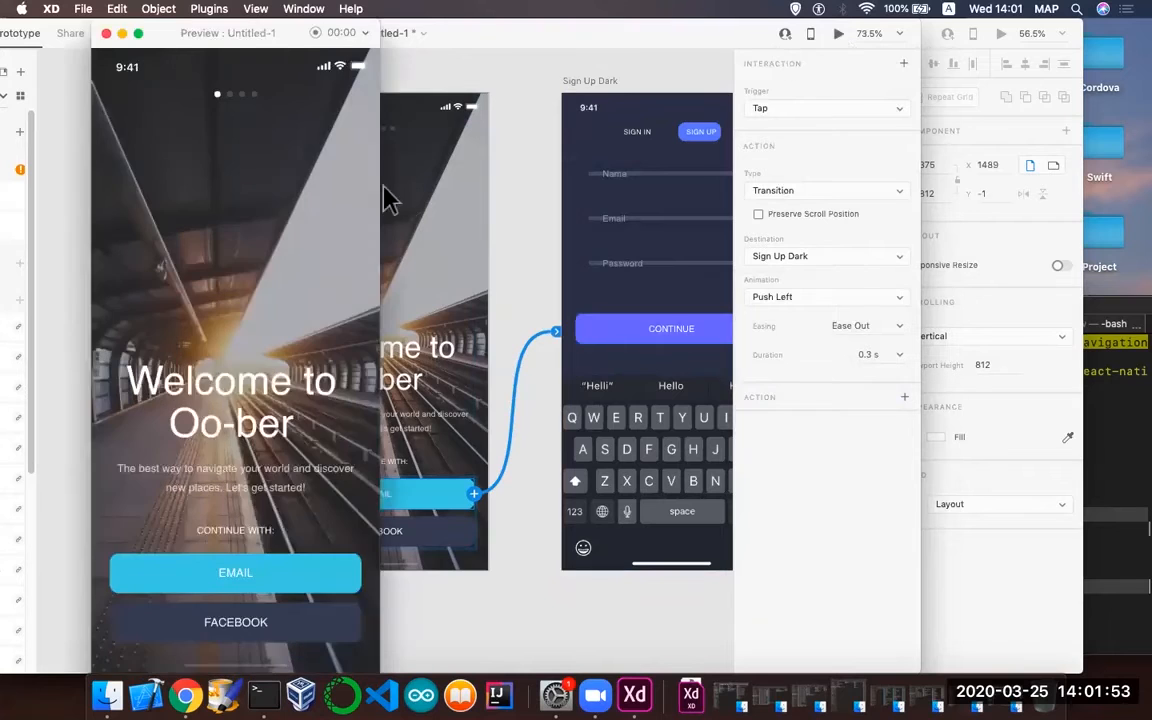
pyautogui.click(305, 591)
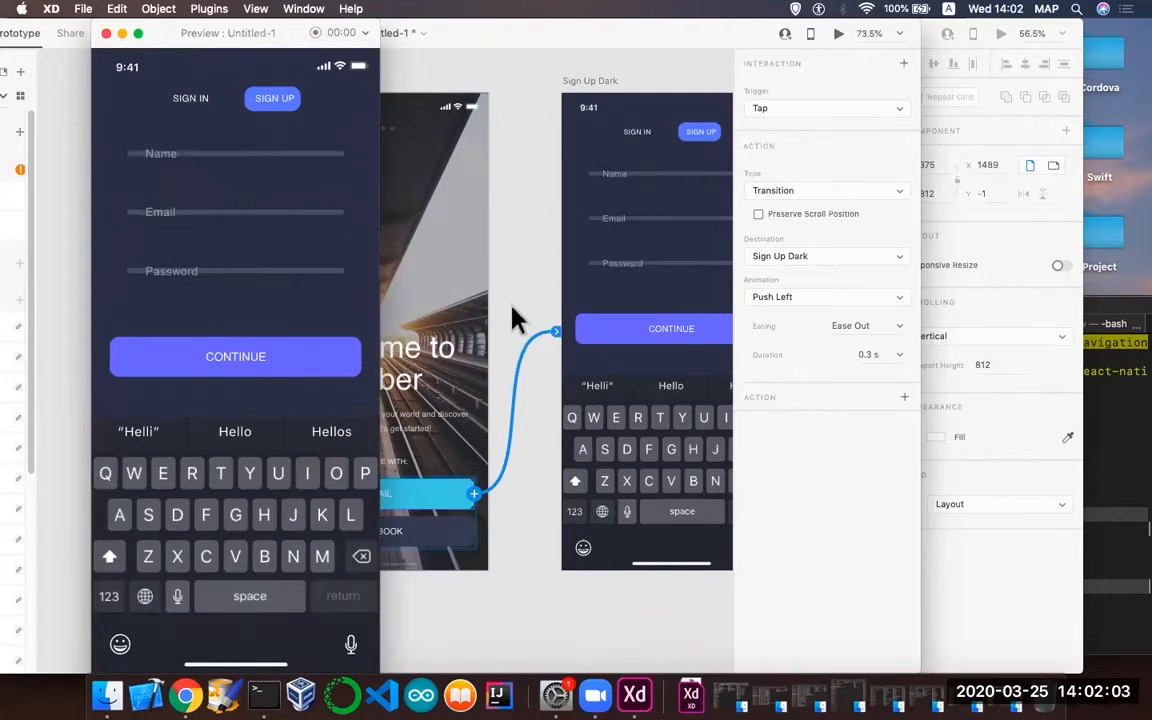
pyautogui.click(106, 33)
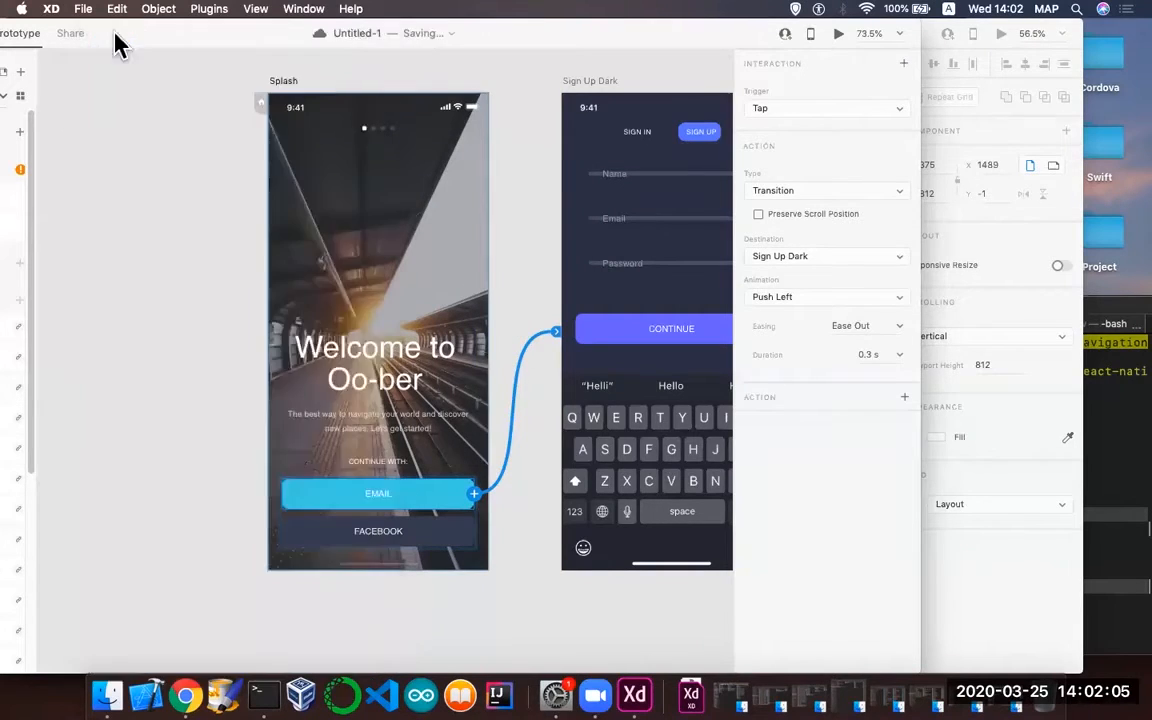
# - Select the link from the CONTINUE button to the Welcome artboard and set its animation to Push Left
pyautogui.hscroll(6, 496, 231)
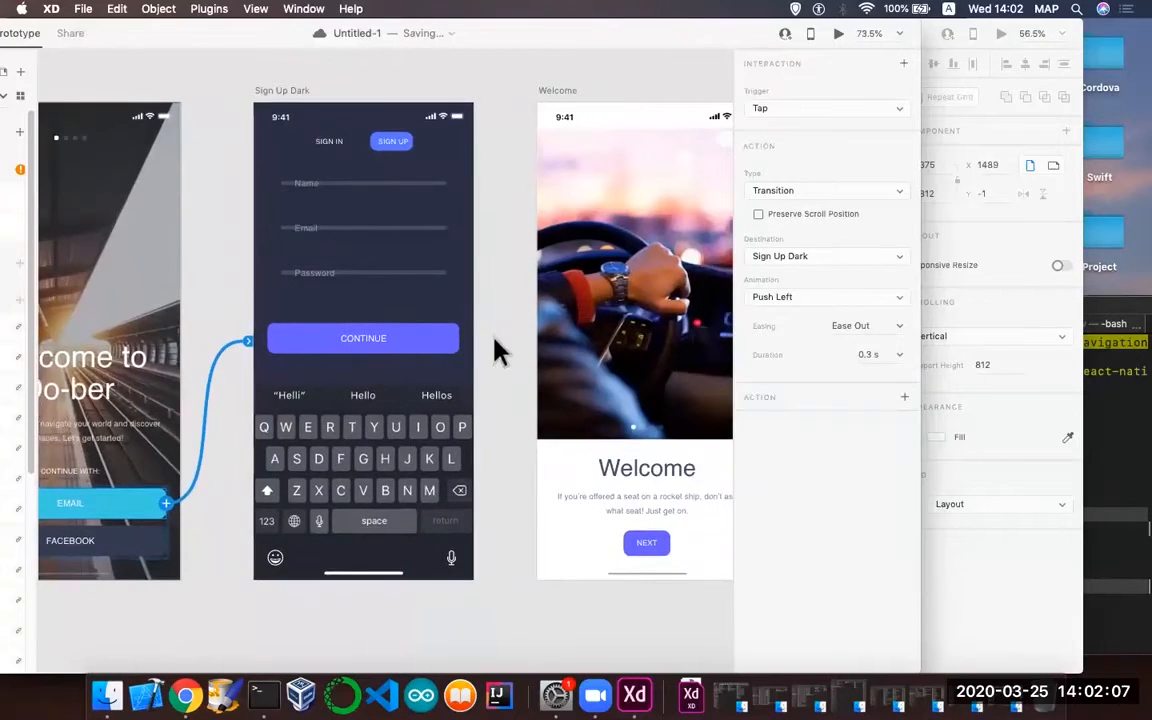
pyautogui.click(494, 339)
pyautogui.click(415, 342)
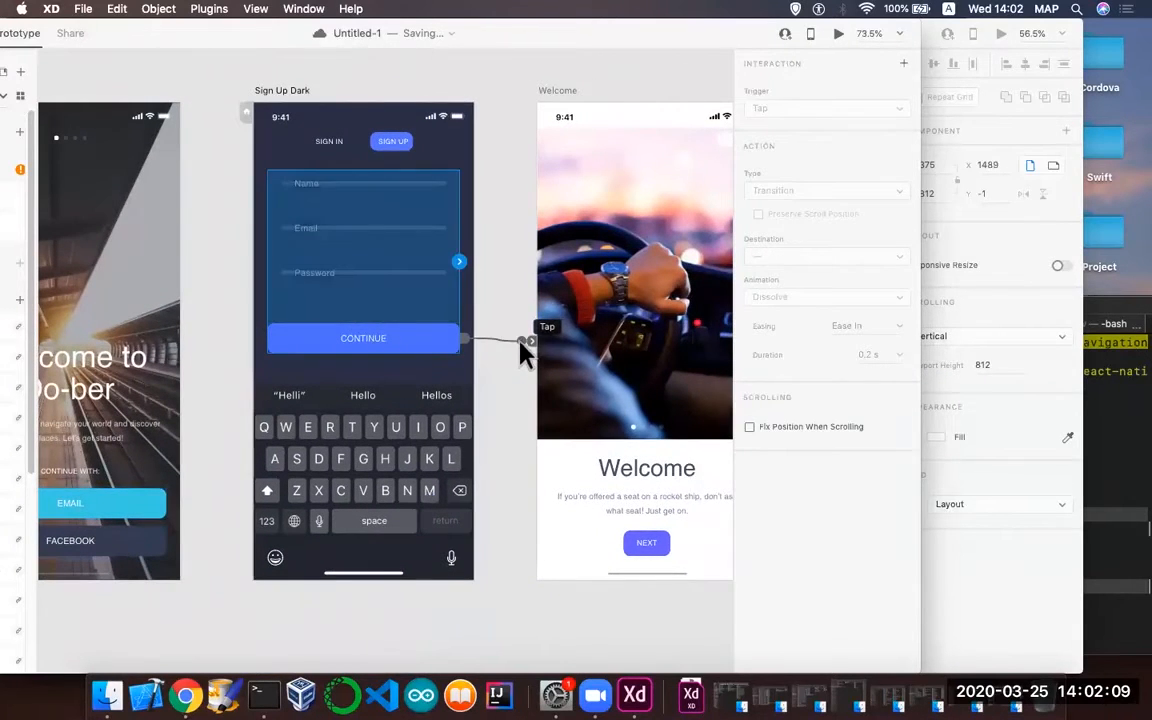
pyautogui.moveTo(521, 345); pyautogui.dragTo(527, 347)
pyautogui.click(818, 298)
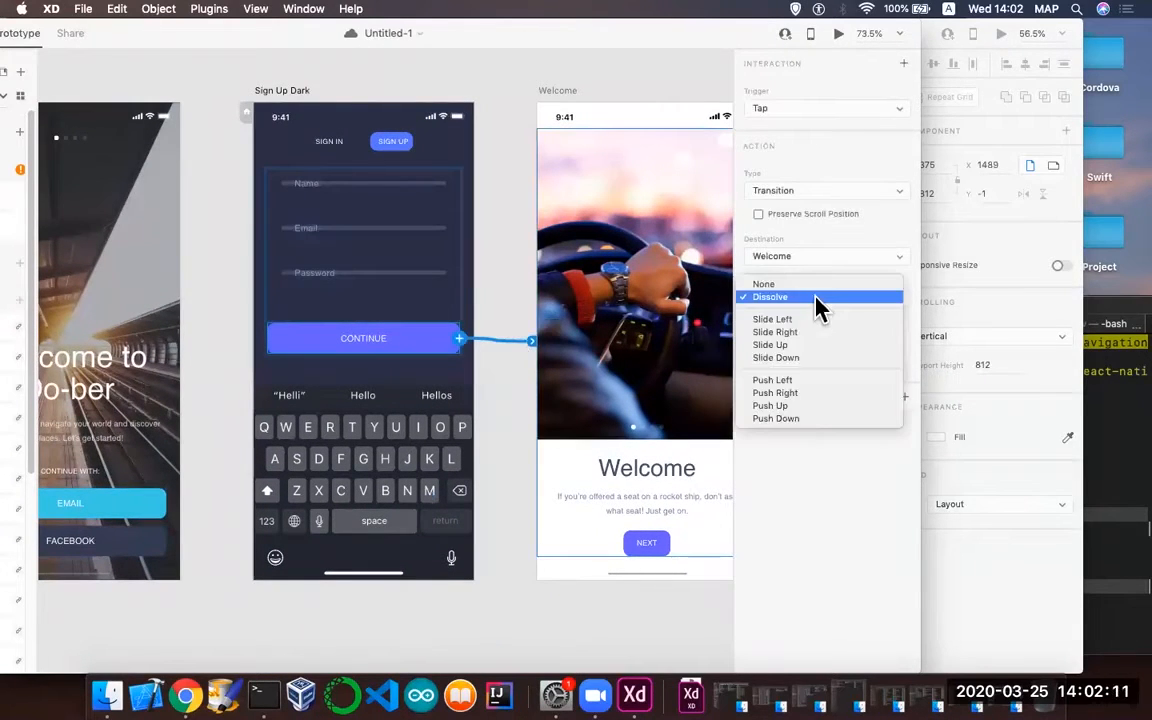
pyautogui.click(812, 381)
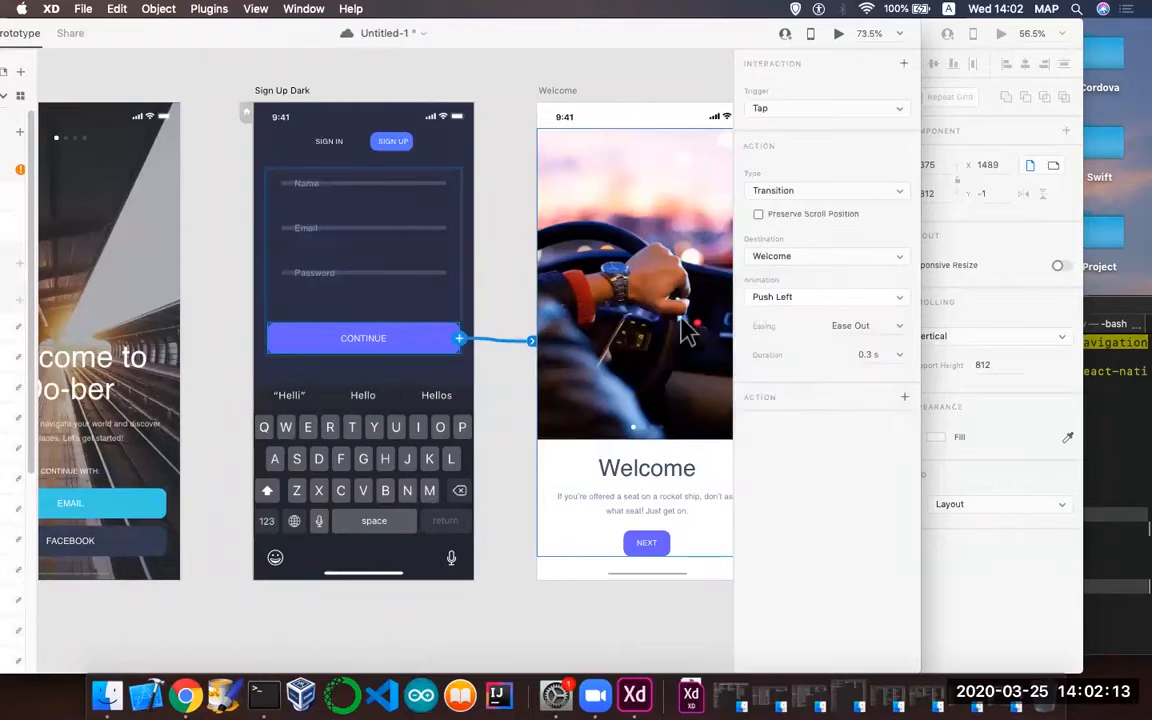
# - Link the NEXT button on the Welcome artboard to the Search artboard with a Push Left transition
pyautogui.hscroll(10, 685, 332)
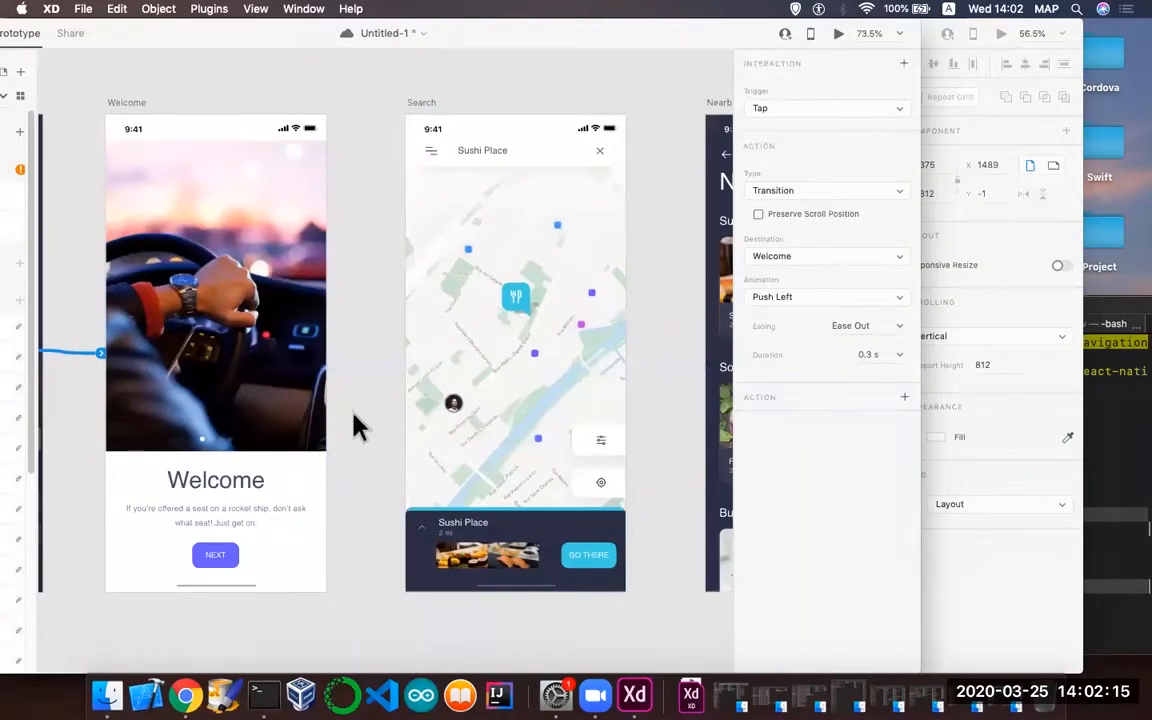
pyautogui.click(224, 555)
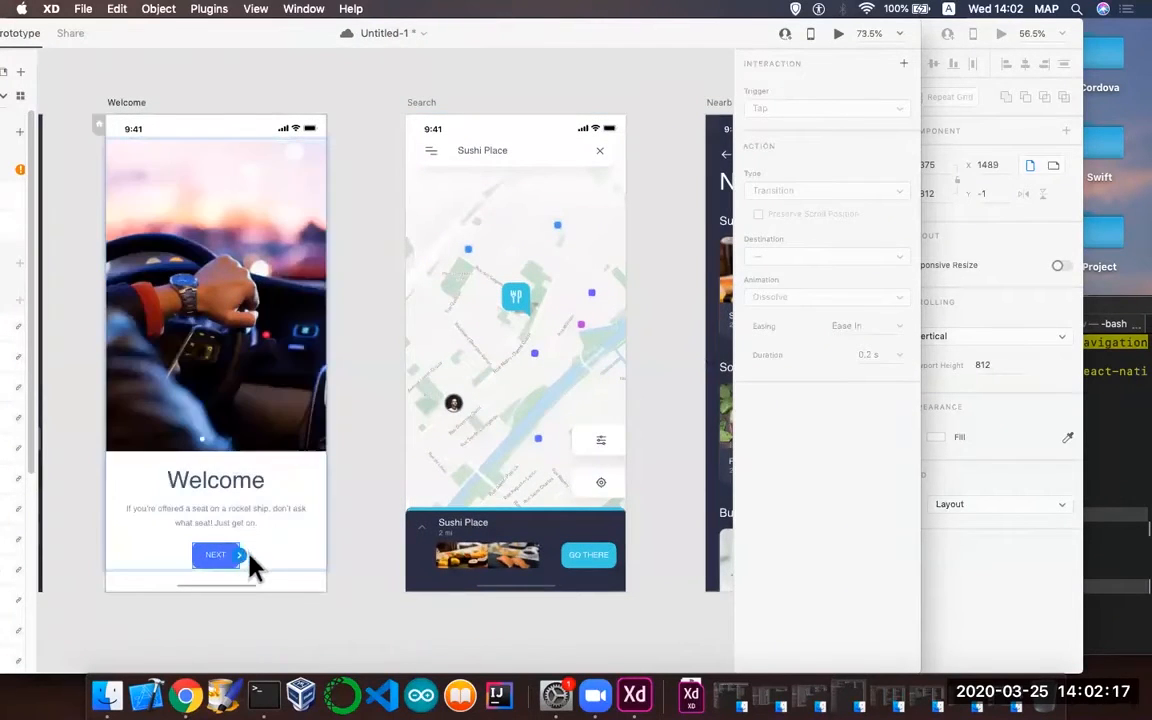
pyautogui.moveTo(241, 556); pyautogui.dragTo(406, 360)
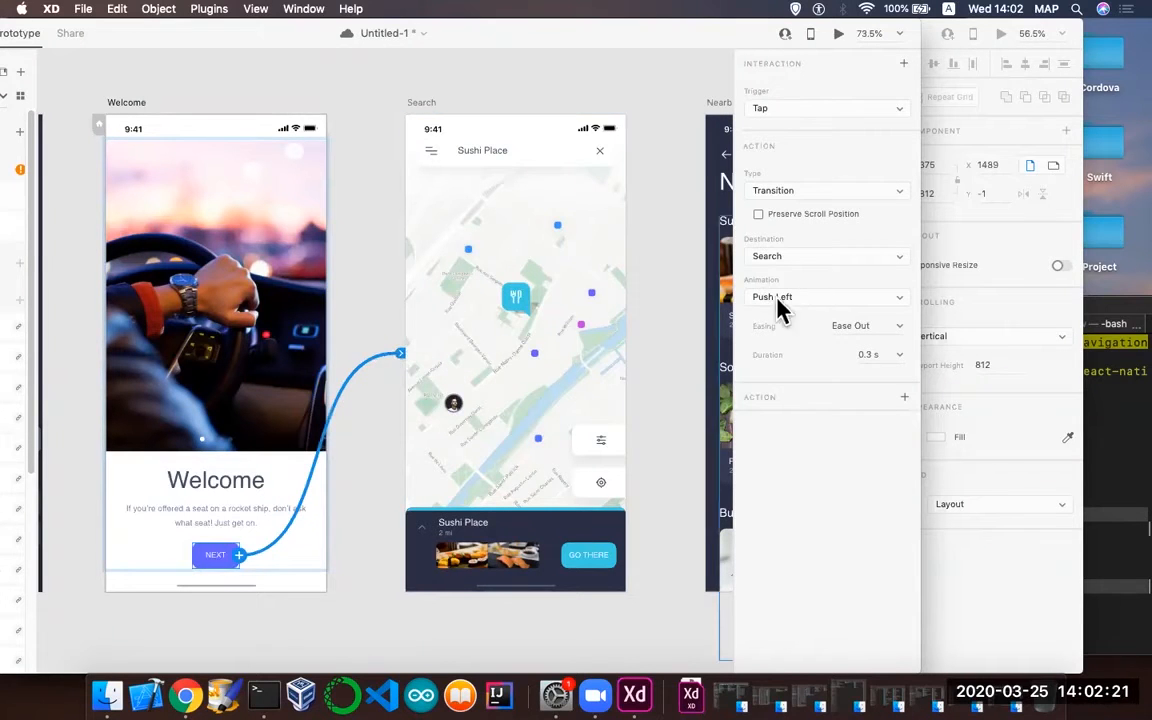
# - Link the restaurant pin on the Search map to the Nearby artboard with a Push Left transition
pyautogui.hscroll(5, 628, 335)
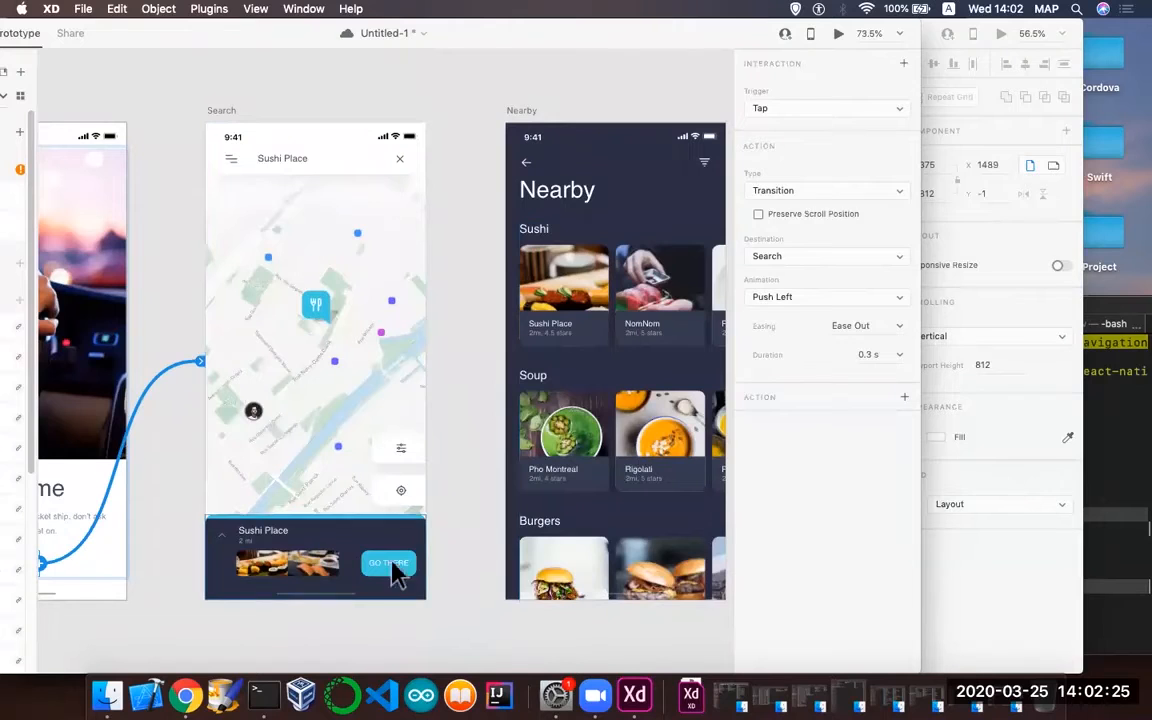
pyautogui.click(316, 313)
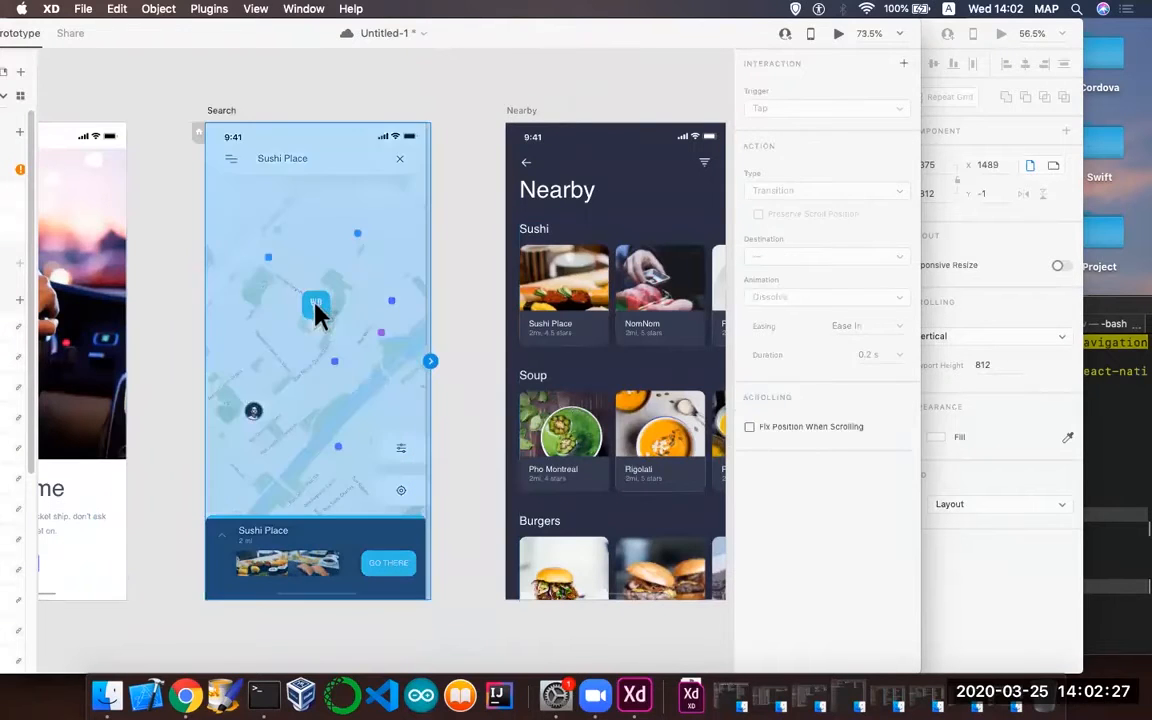
pyautogui.click(316, 313)
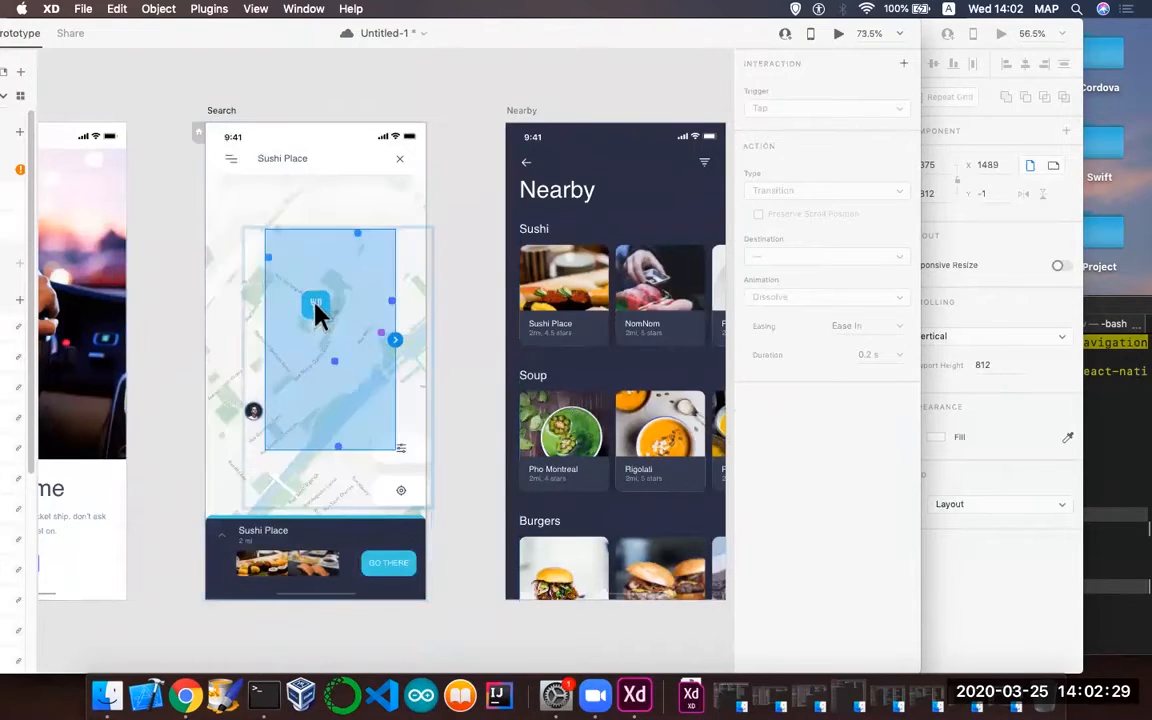
pyautogui.doubleClick(316, 313)
pyautogui.moveTo(340, 316); pyautogui.dragTo(510, 330)
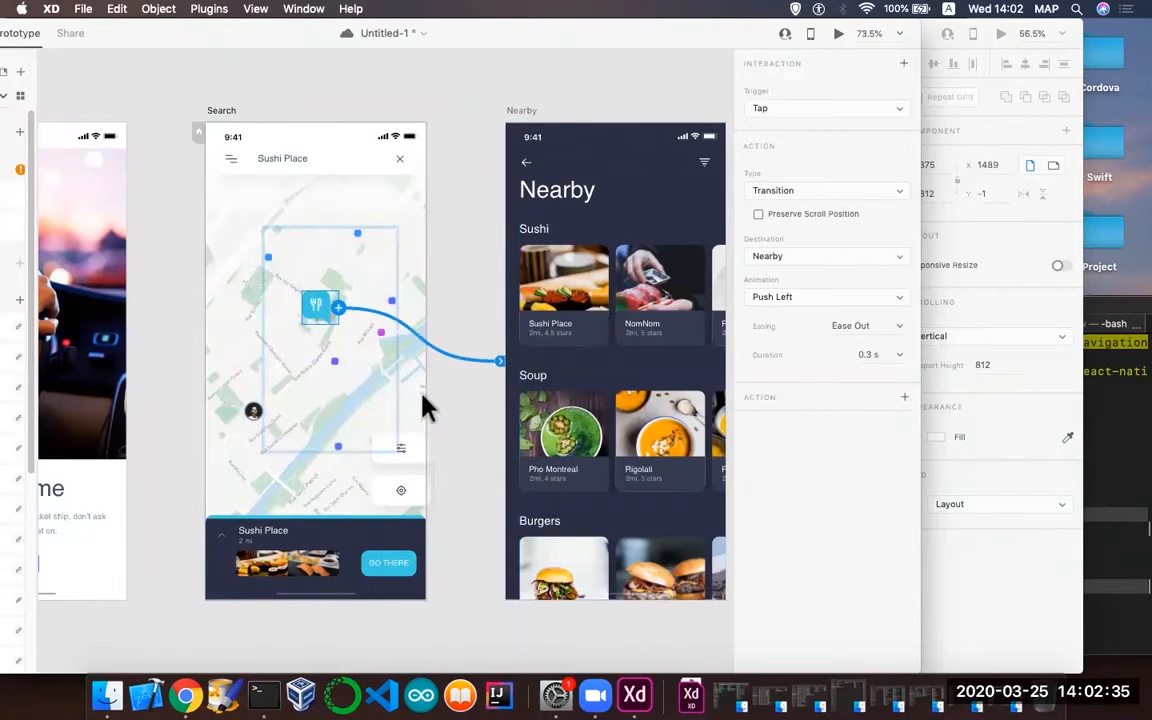
# - Preview the flow from Splash through EMAIL, CONTINUE, NEXT and the restaurant pin to Nearby, and close the preview
pyautogui.hscroll(-10, 366, 393)
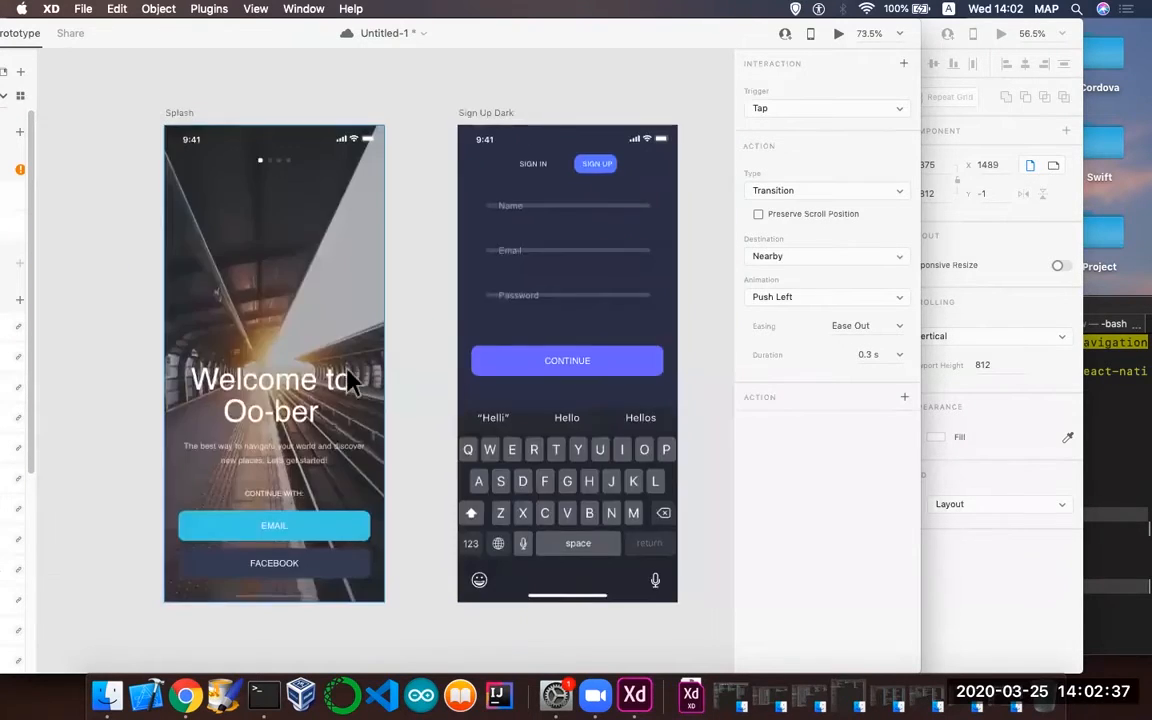
pyautogui.click(187, 111)
pyautogui.click(187, 116)
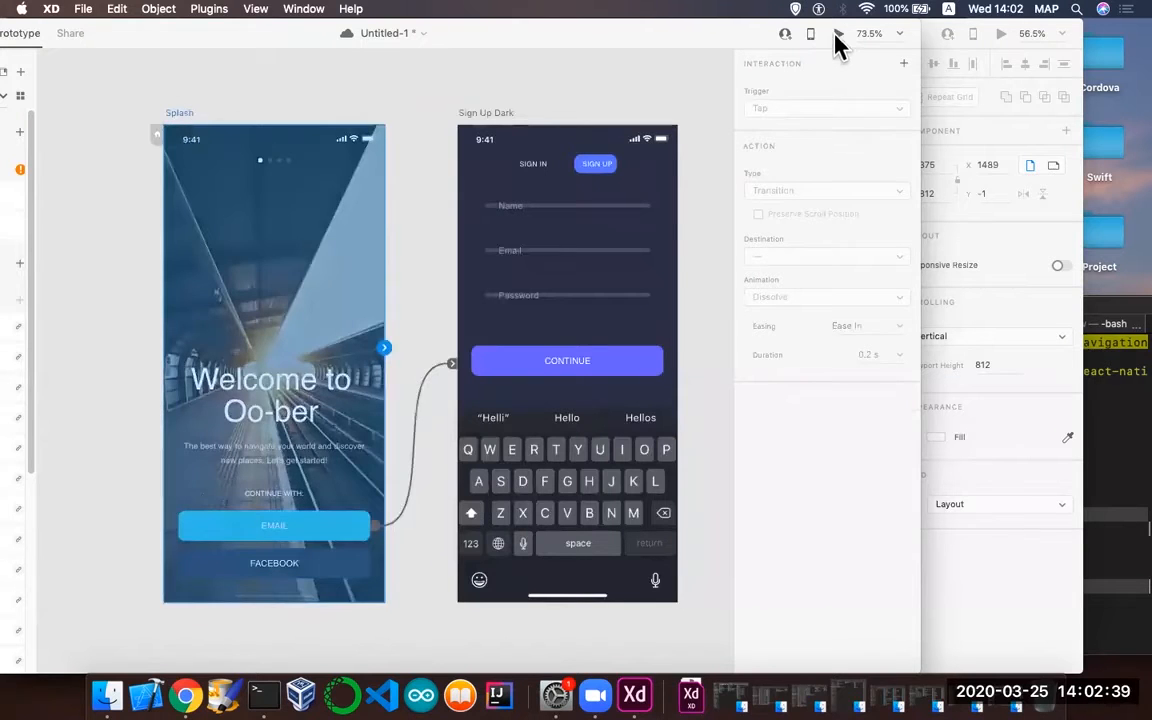
pyautogui.click(838, 34)
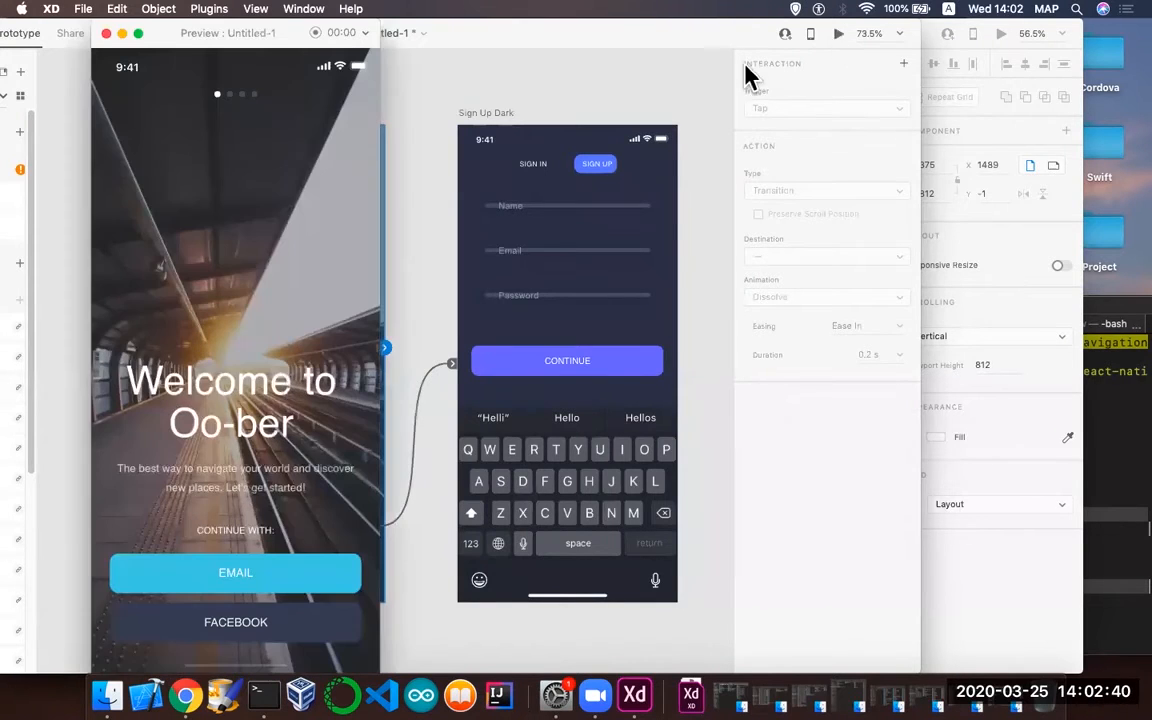
pyautogui.click(287, 580)
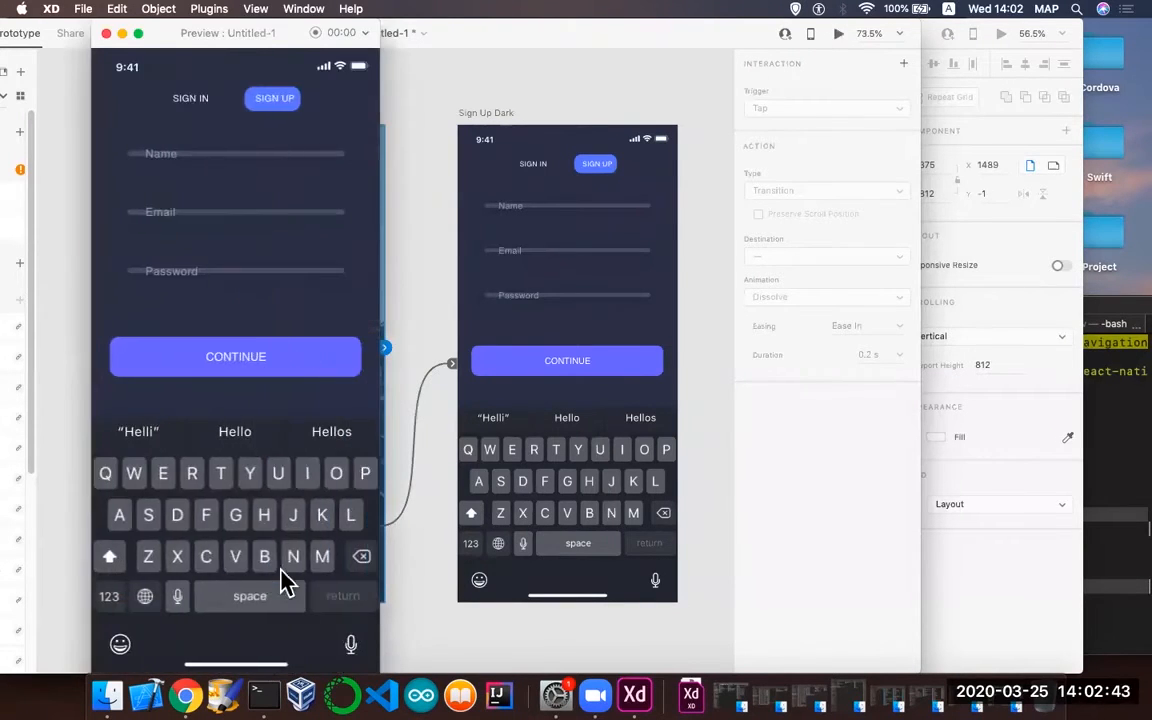
pyautogui.click(280, 374)
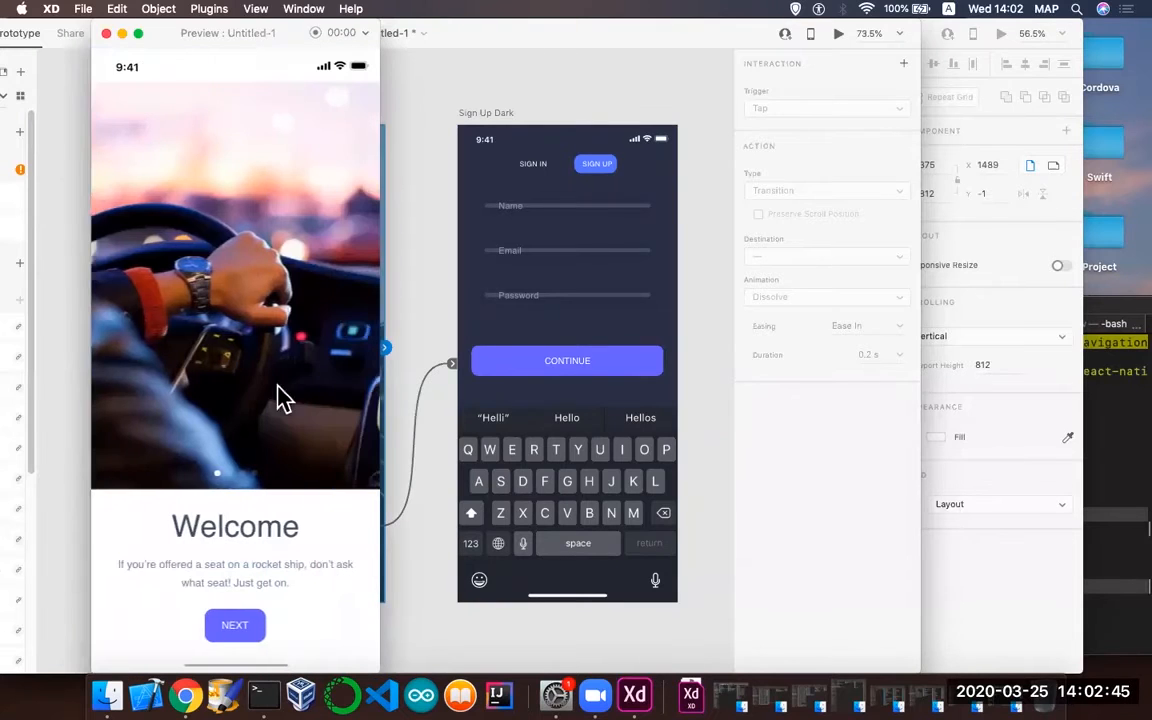
pyautogui.click(256, 630)
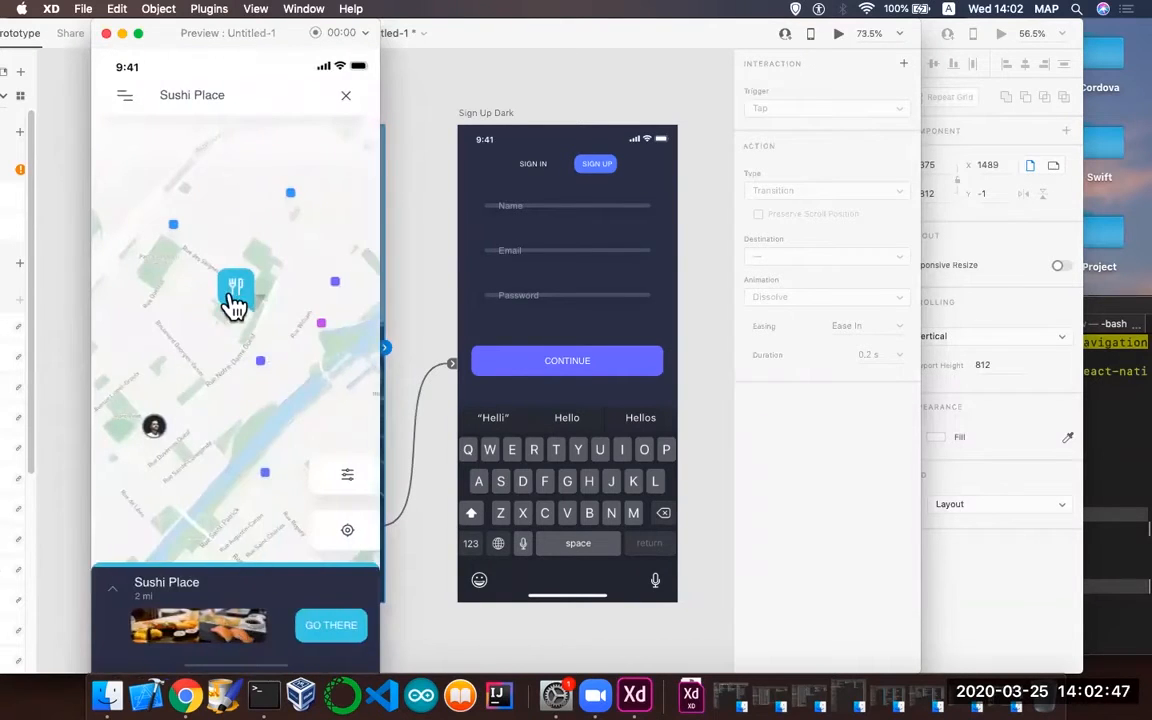
pyautogui.click(231, 303)
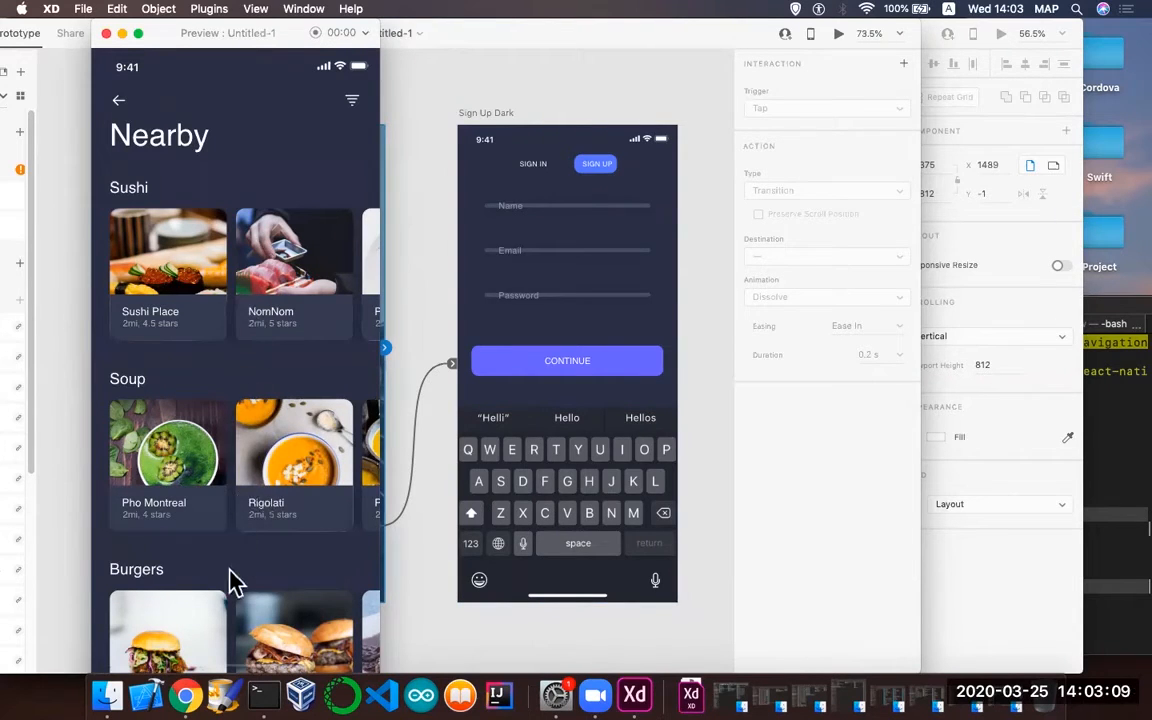
pyautogui.click(106, 34)
# - Select the Nearby artboard, preview it on its own and close the preview
pyautogui.hscroll(15, 368, 307)
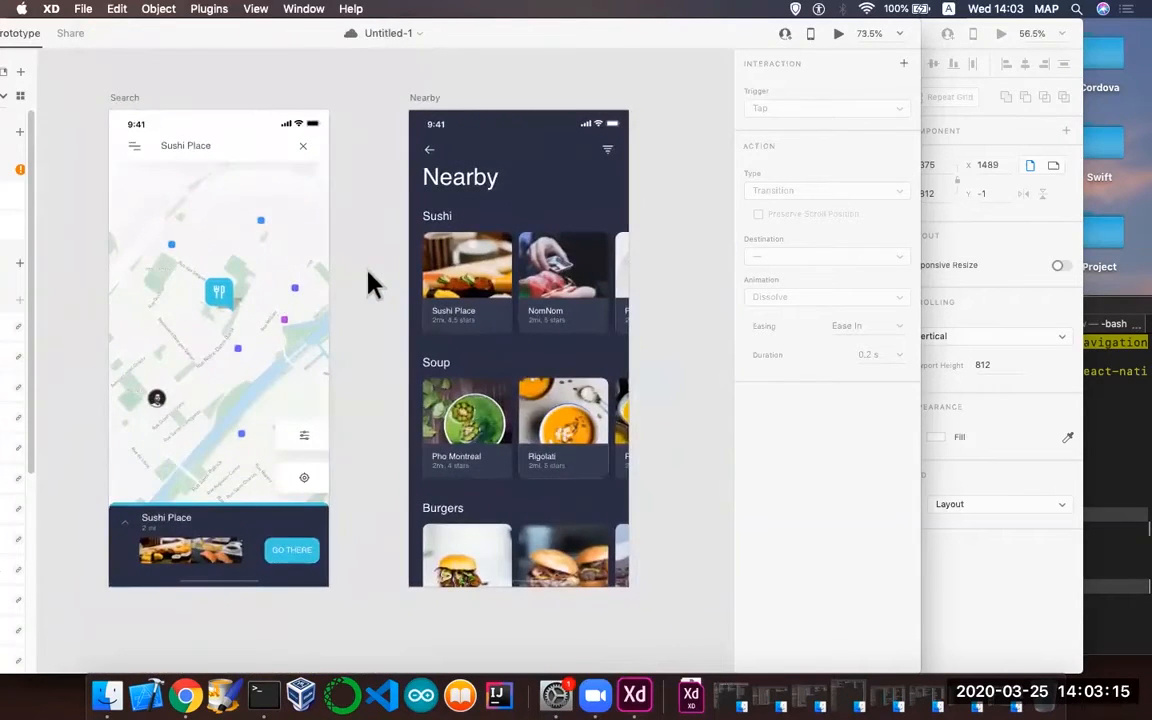
pyautogui.hscroll(3, 368, 283)
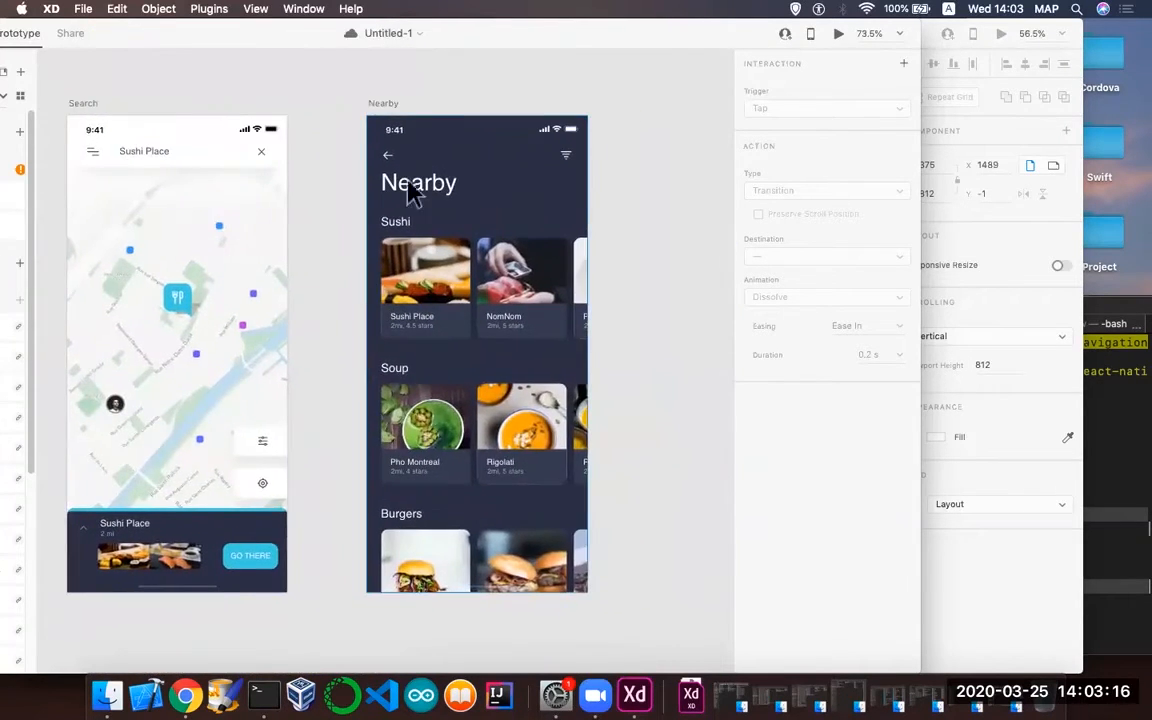
pyautogui.click(383, 101)
pyautogui.scroll(4, 417, 233)
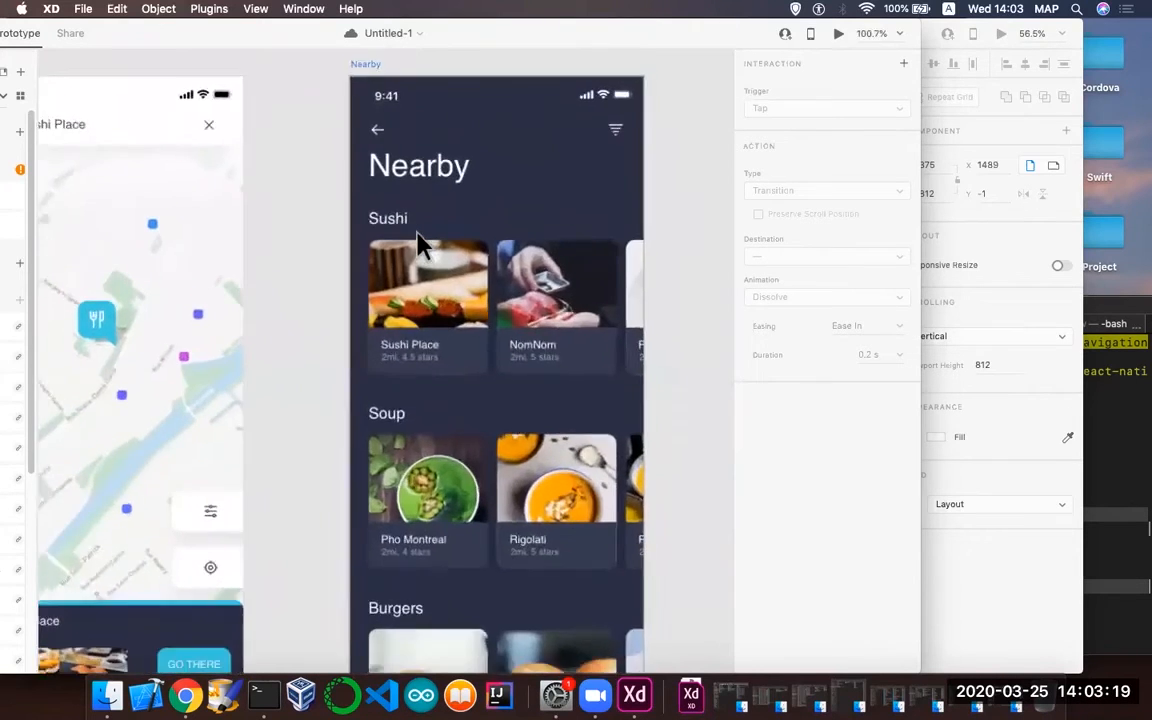
pyautogui.scroll(-6, 417, 233)
pyautogui.scroll(1, 417, 233)
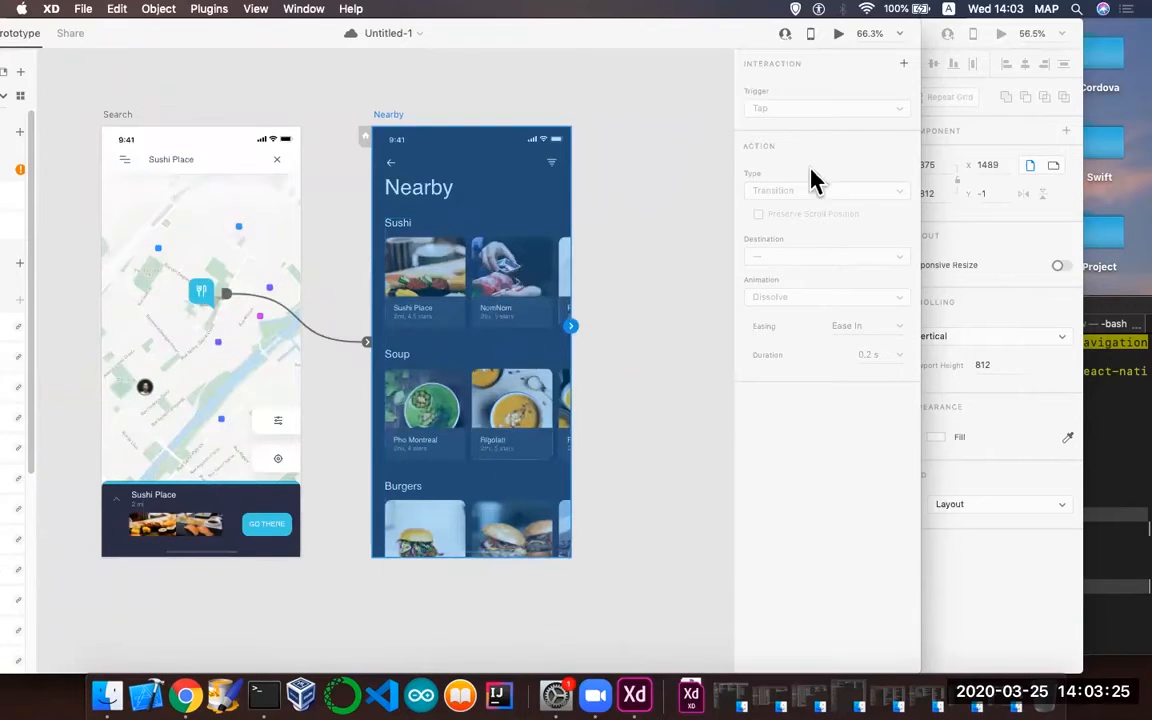
pyautogui.click(838, 33)
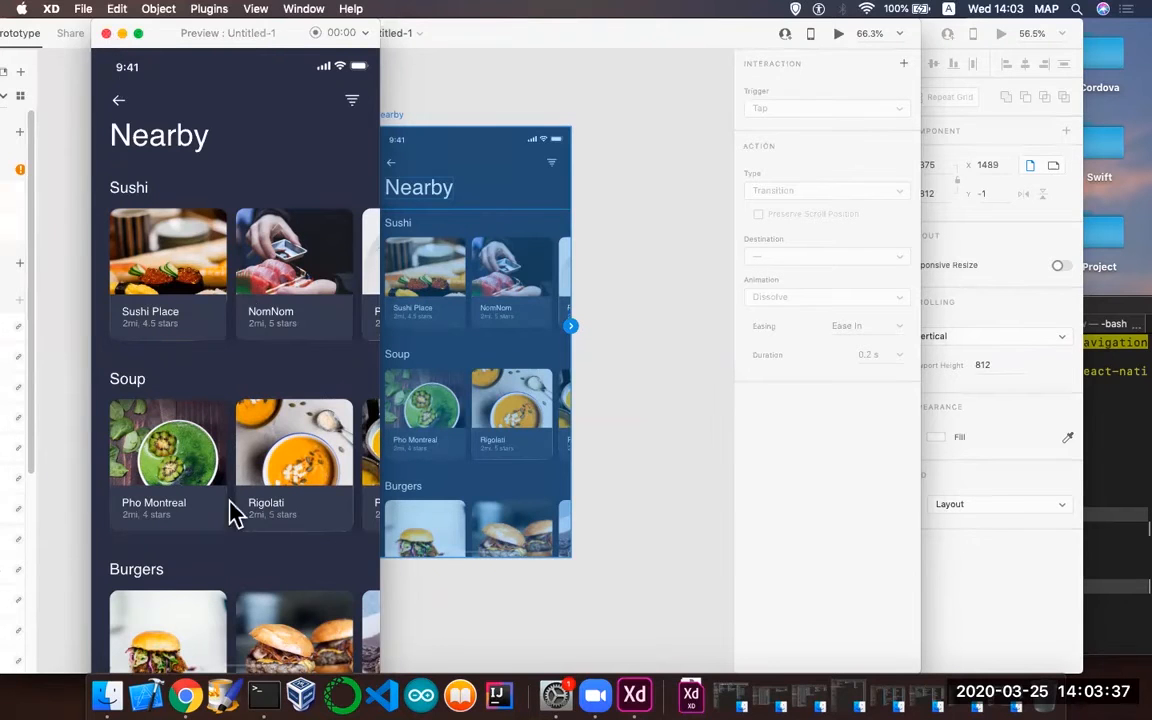
pyautogui.click(106, 33)
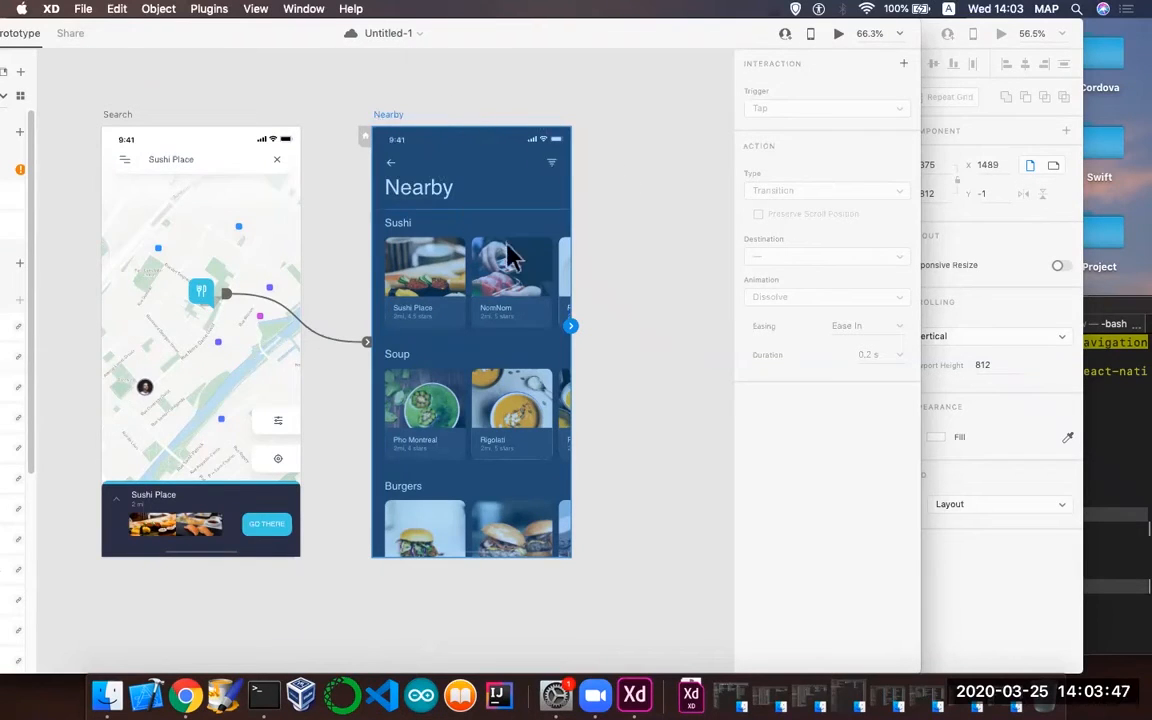
pyautogui.scroll(2, 548, 316)
pyautogui.scroll(2, 548, 326)
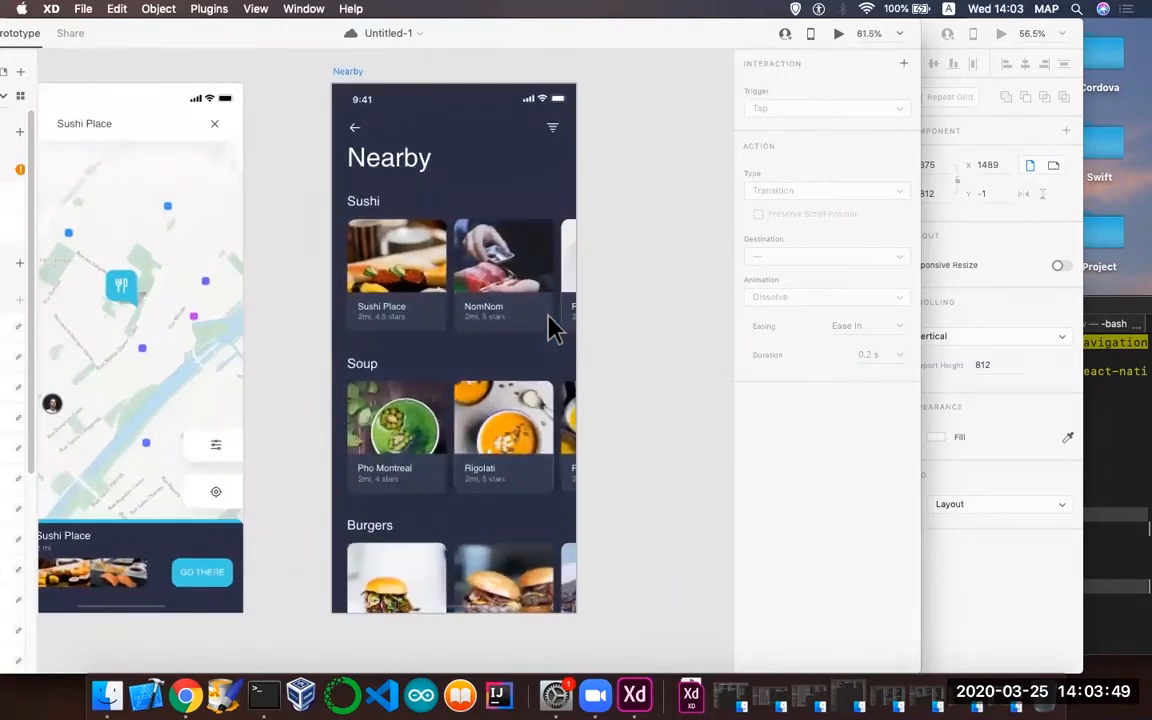
pyautogui.hscroll(4, 380, 347)
pyautogui.scroll(-5, 385, 350)
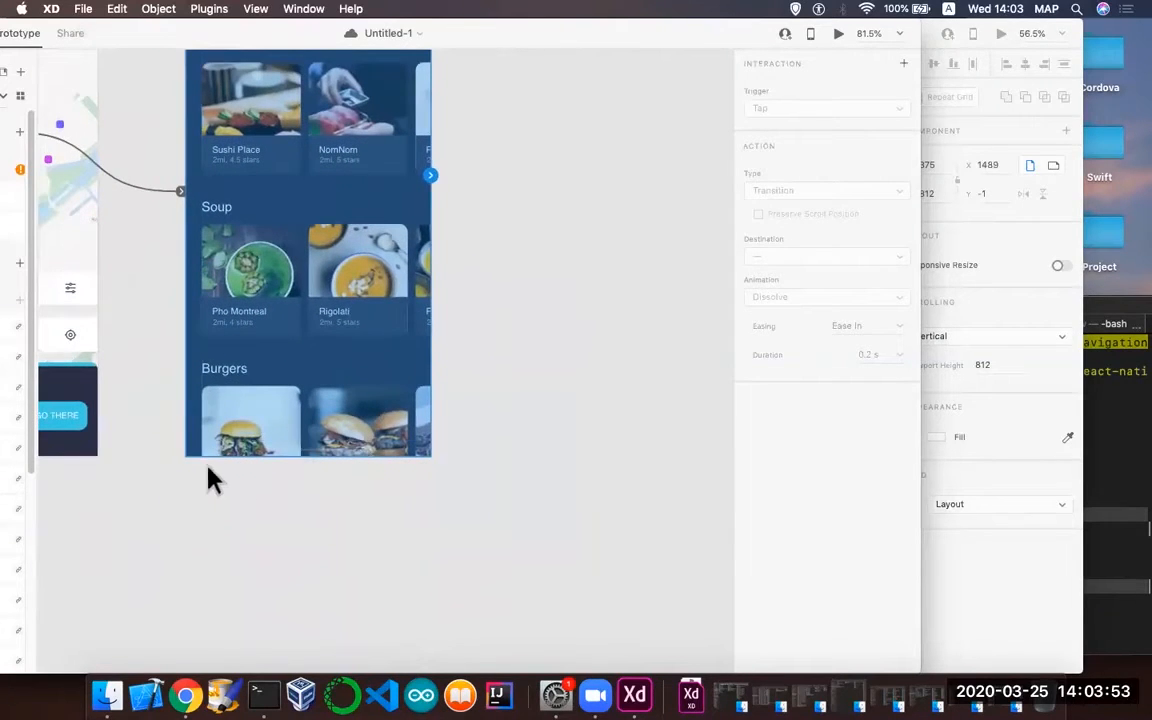
pyautogui.scroll(5, 178, 393)
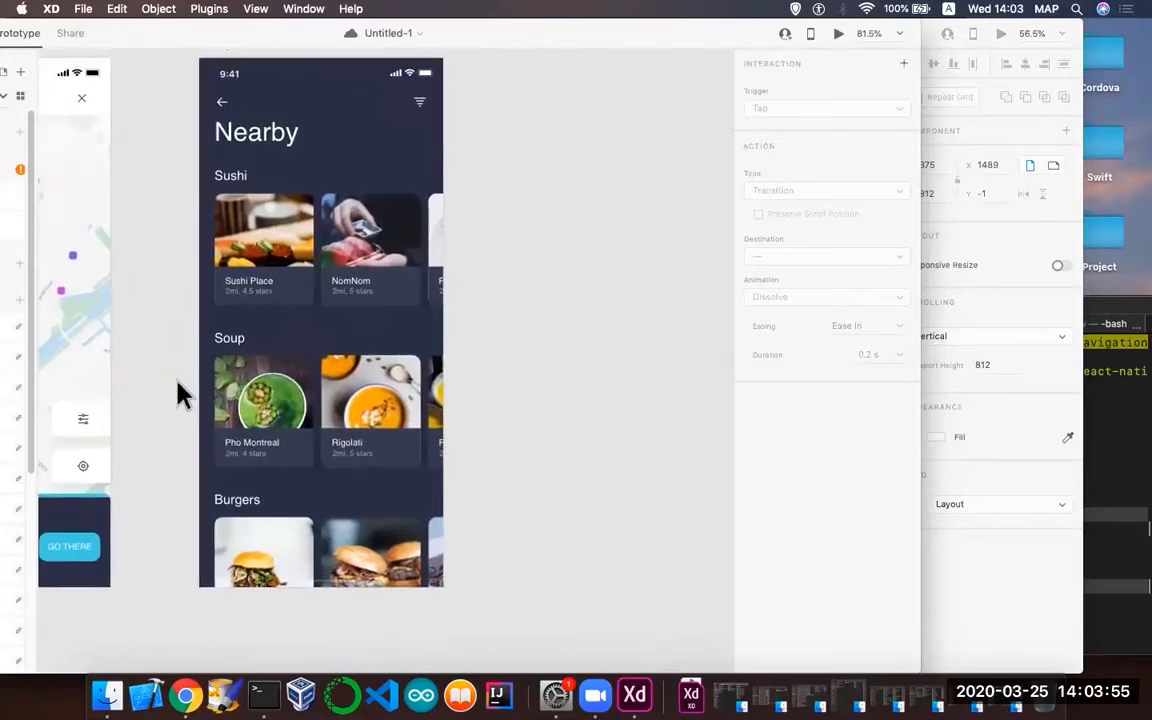
pyautogui.scroll(3, 178, 393)
pyautogui.click(231, 116)
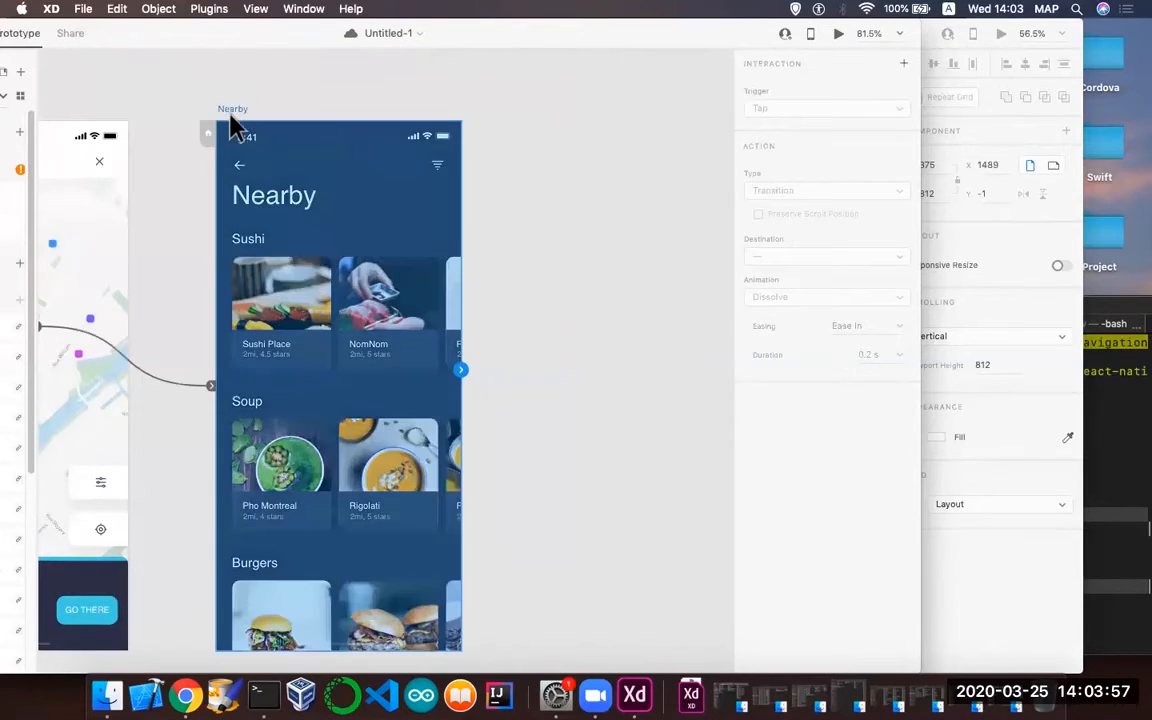
pyautogui.scroll(-8, 180, 355)
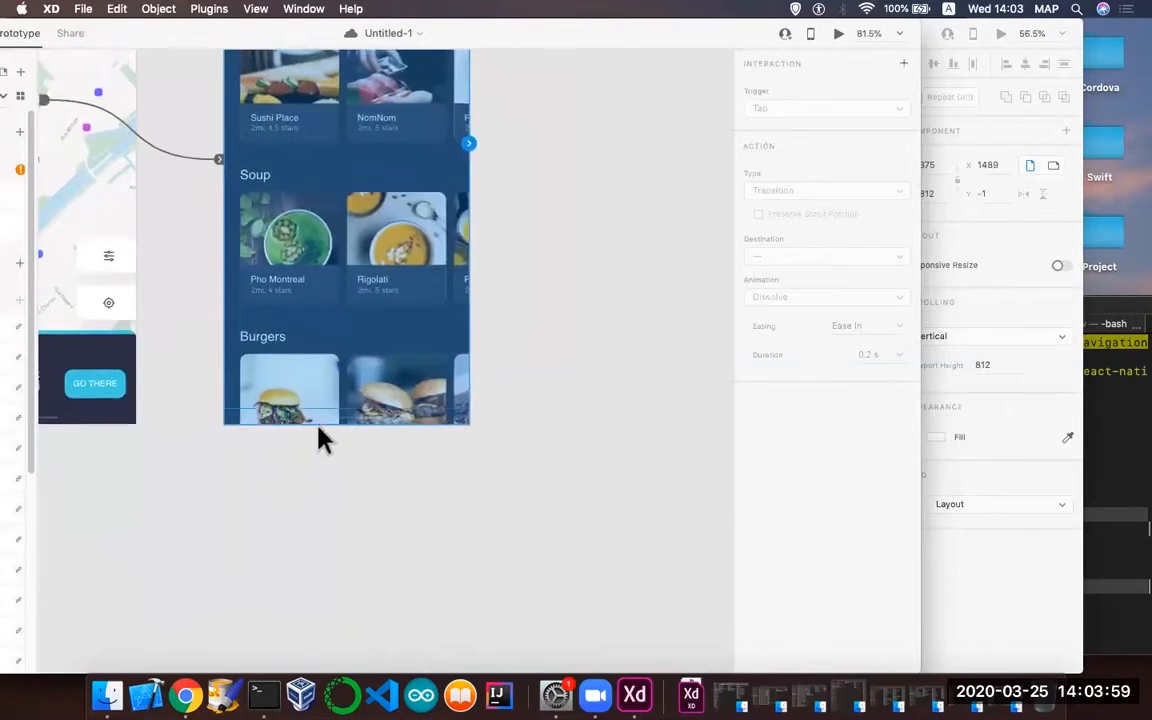
pyautogui.click(319, 427)
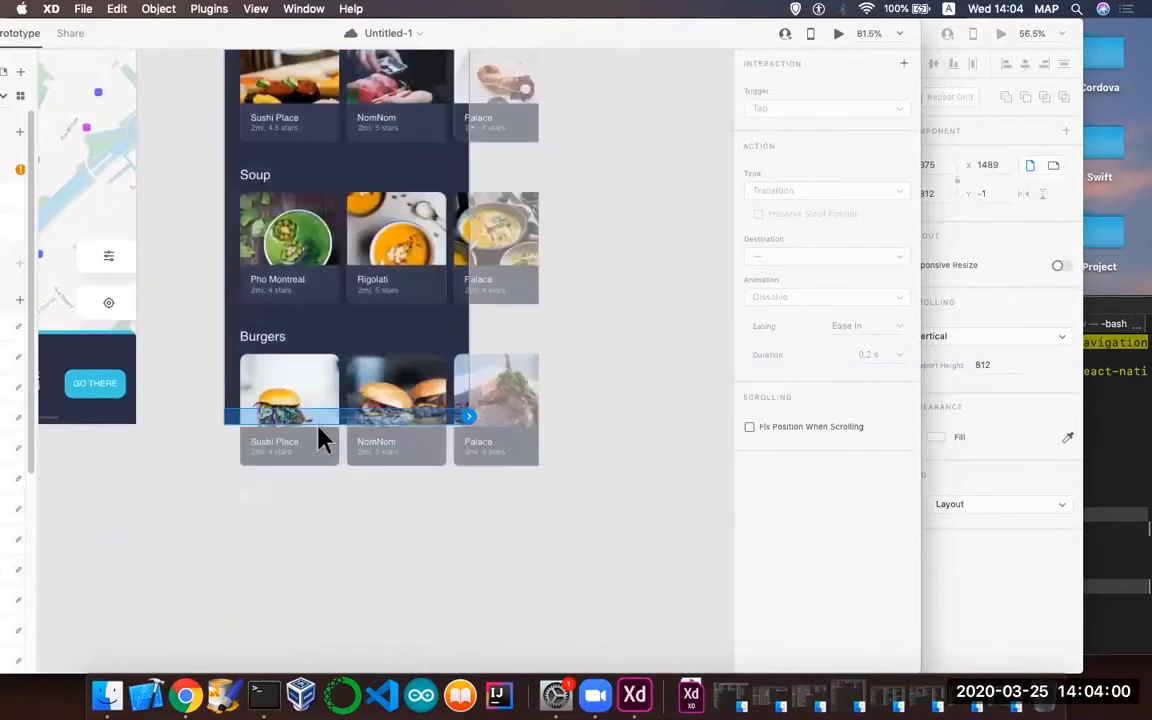
pyautogui.click(226, 424)
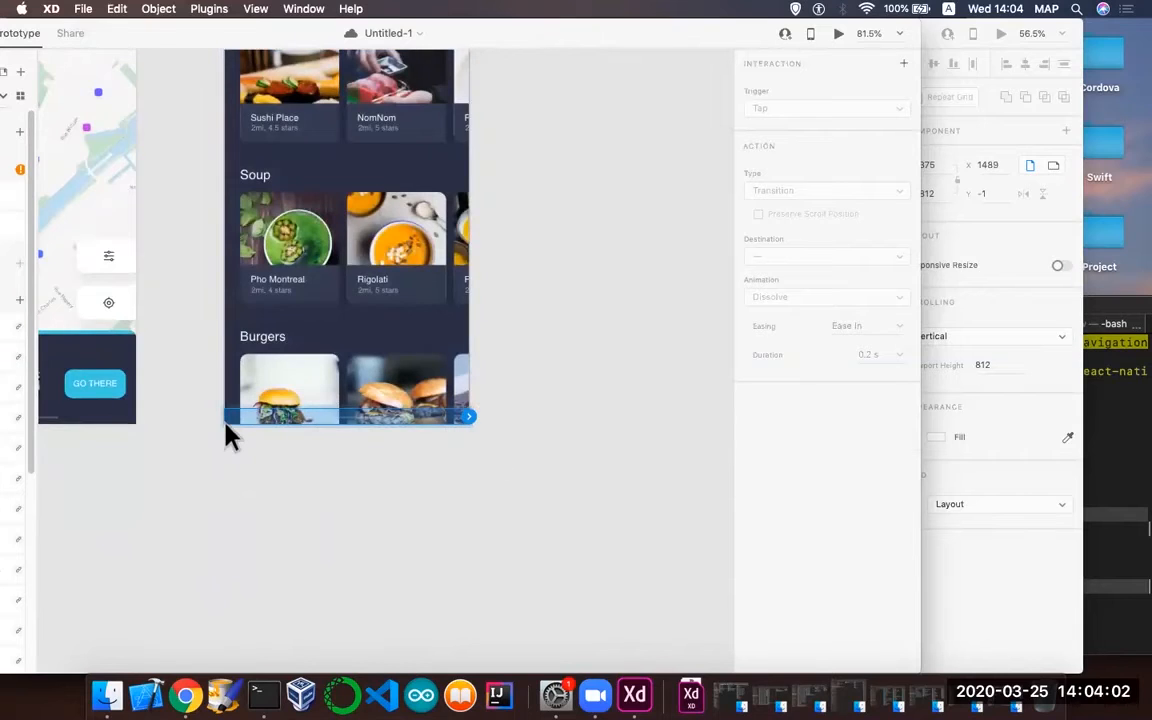
pyautogui.click(341, 438)
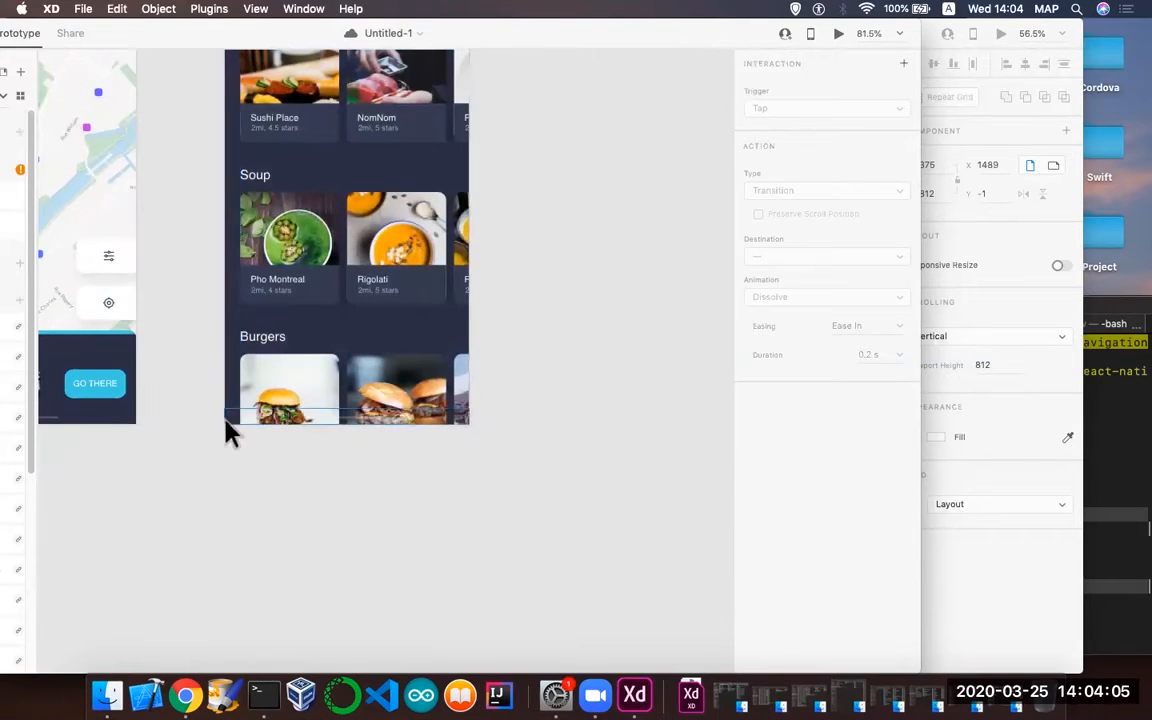
pyautogui.hscroll(-5, 165, 309)
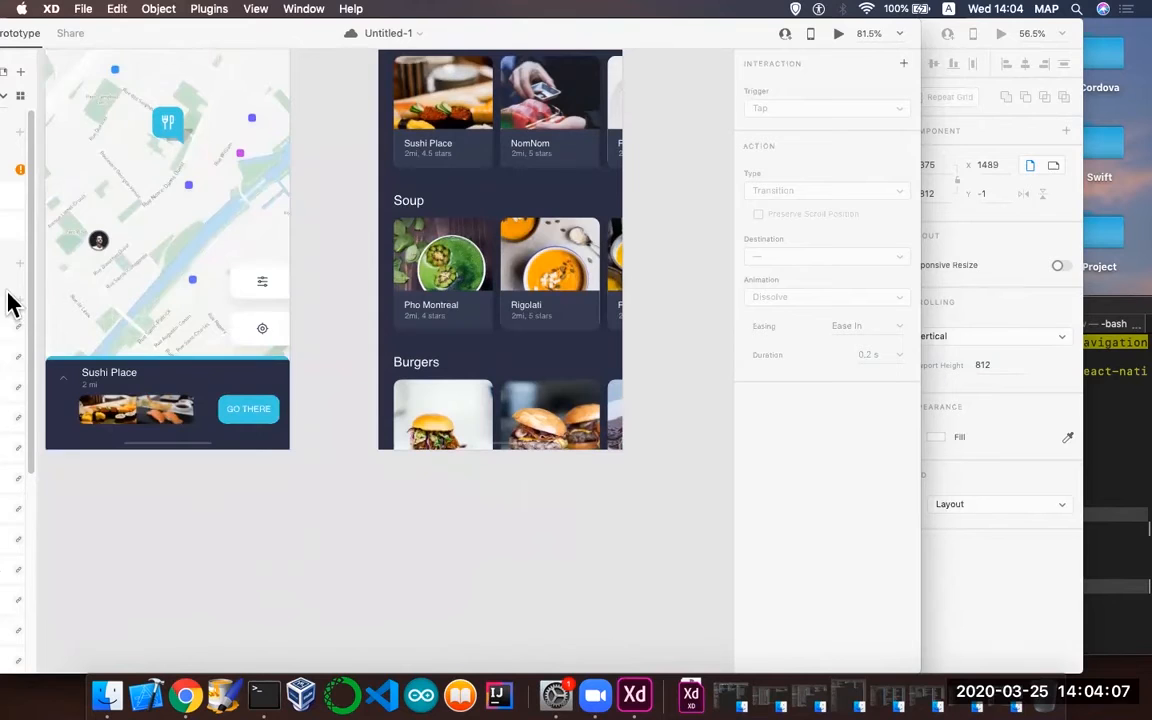
# - Move the document window so its mode switch is accessible, switch to Design mode and select the Nearby artboard
pyautogui.moveTo(150, 37); pyautogui.dragTo(283, 21)
pyautogui.click(89, 35)
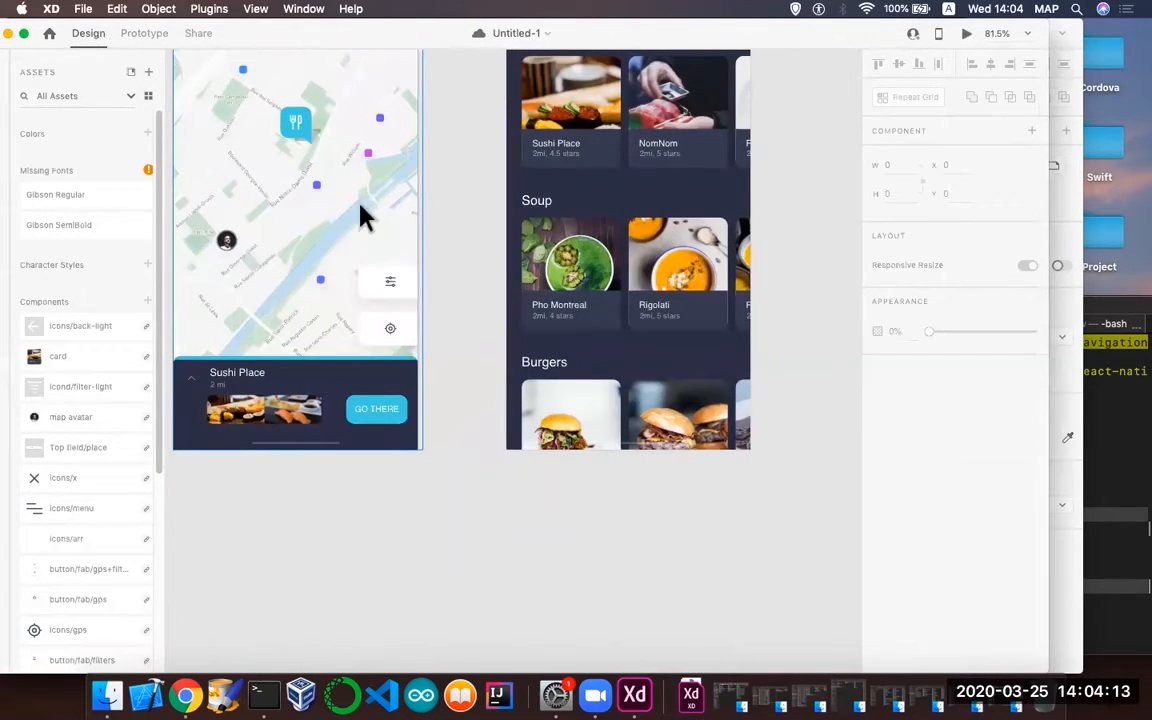
pyautogui.hscroll(5, 400, 230)
pyautogui.scroll(5, 362, 277)
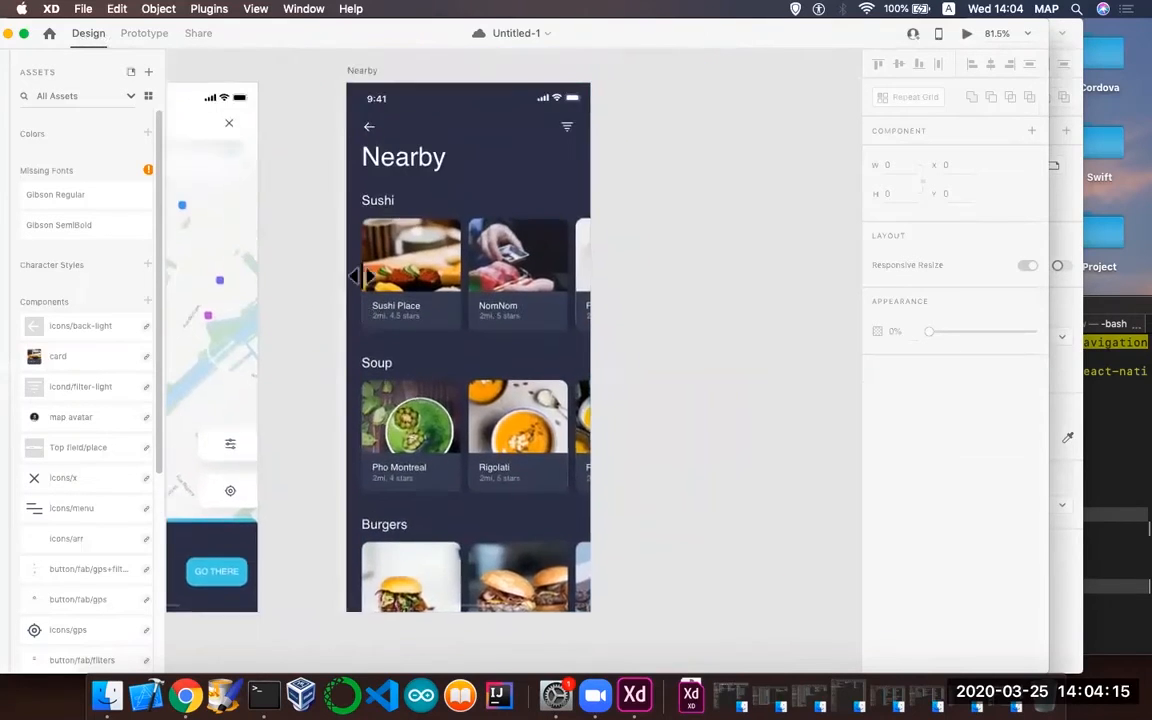
pyautogui.click(364, 133)
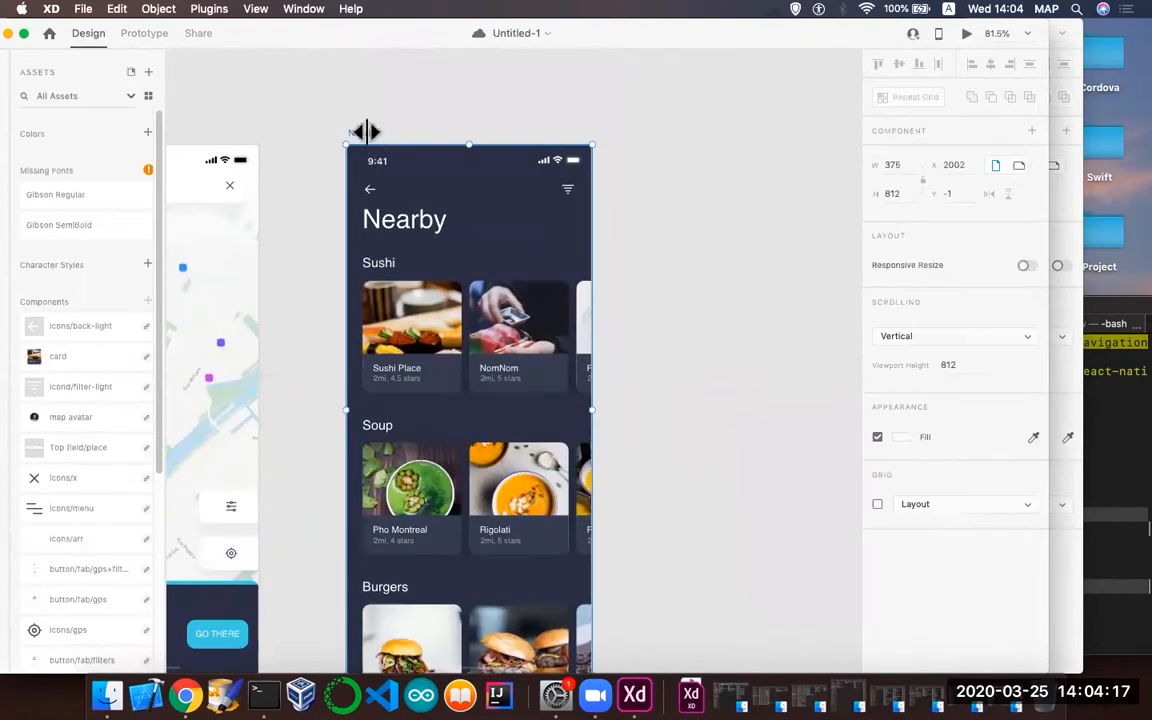
pyautogui.scroll(-5, 306, 293)
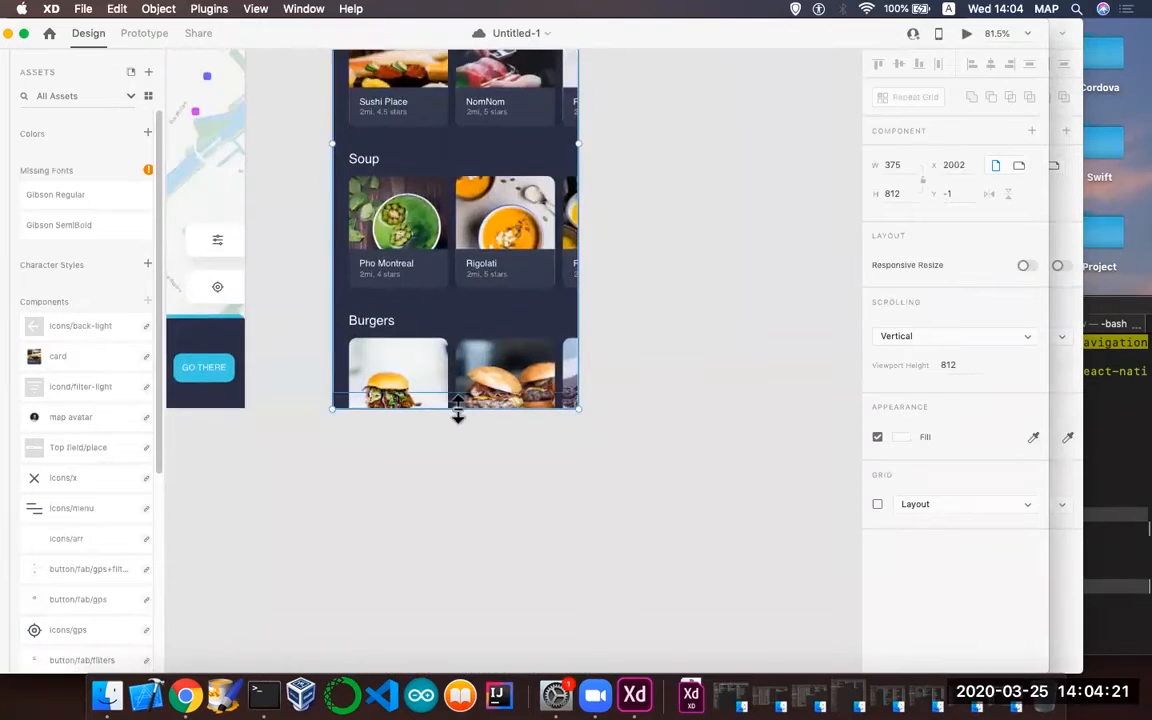
pyautogui.scroll(3, 456, 408)
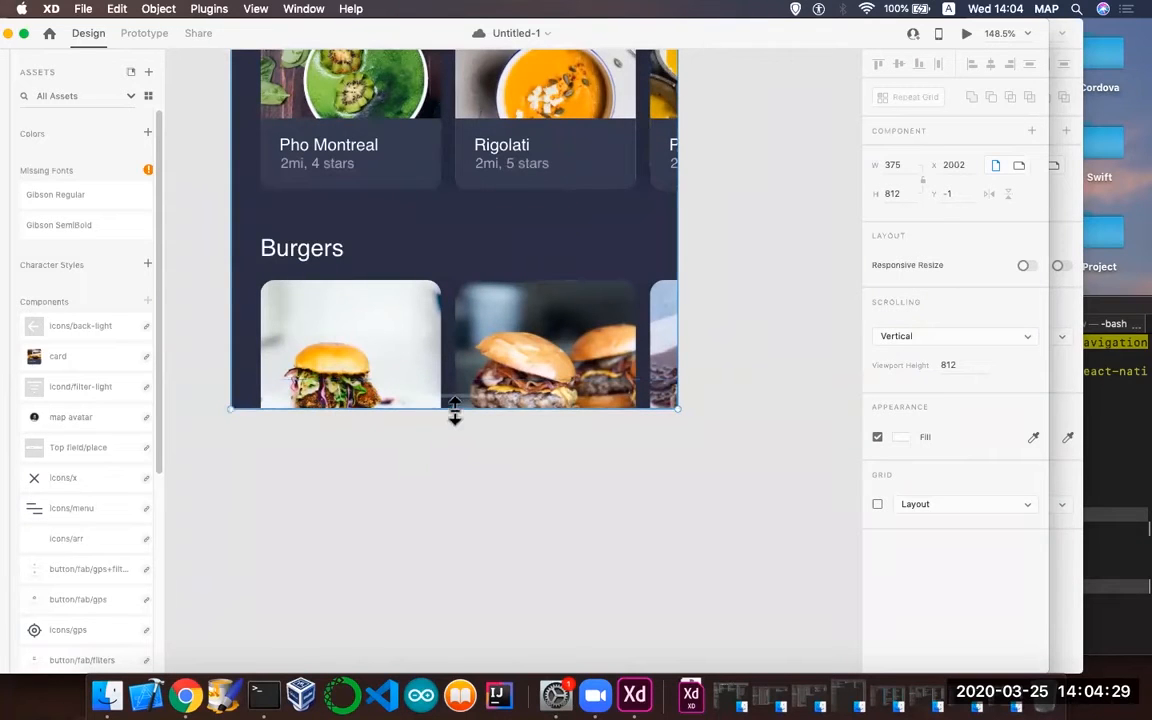
pyautogui.scroll(5, 454, 410)
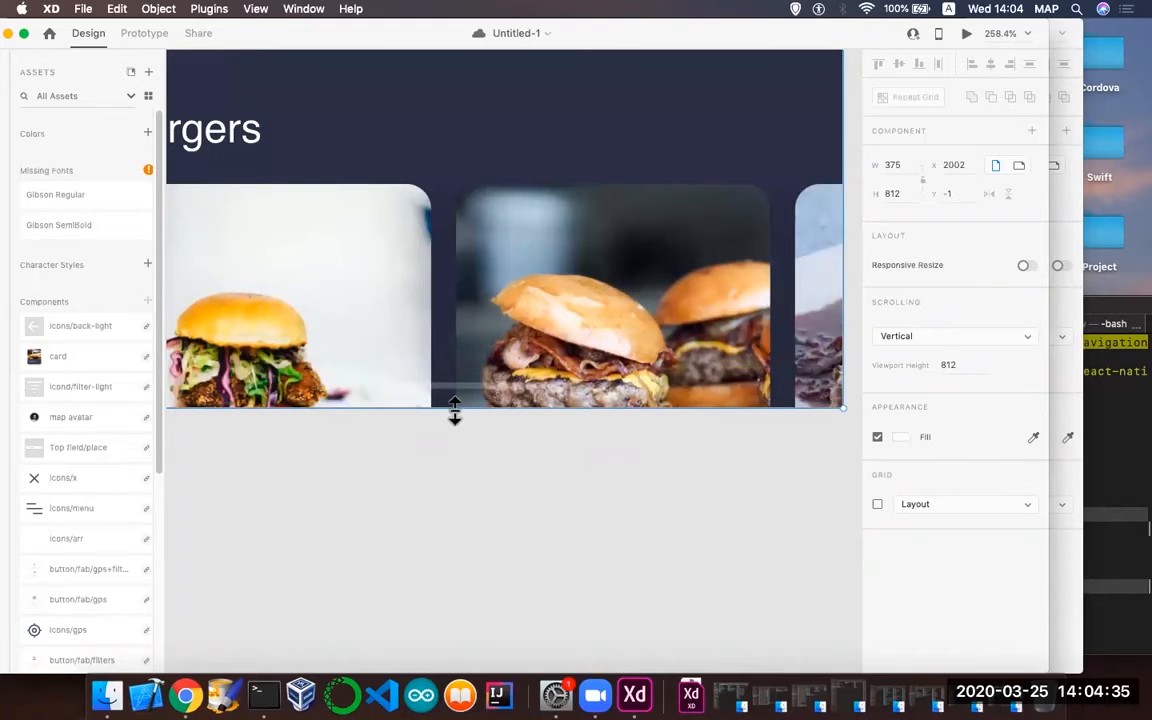
# - Extend the Nearby artboard downward to a height of about 1307, leaving room below the Burgers row
pyautogui.scroll(-6, 454, 410)
pyautogui.click(454, 410)
pyautogui.moveTo(456, 410); pyautogui.dragTo(458, 635)
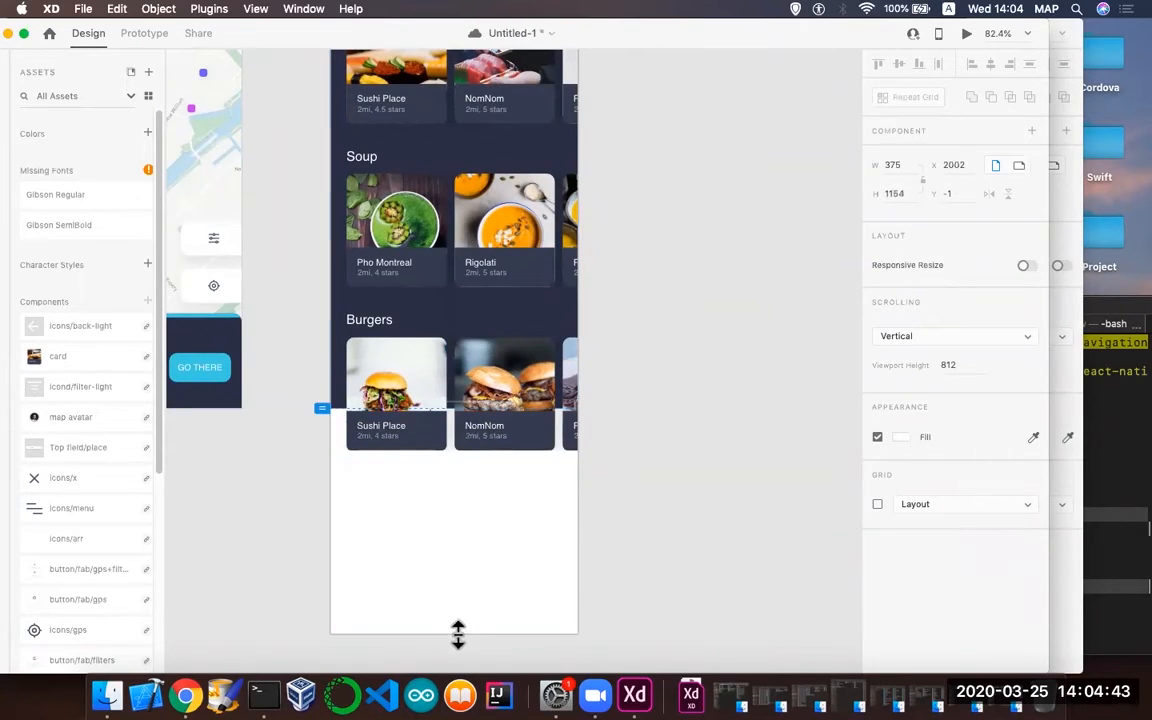
pyautogui.scroll(-5, 458, 635)
pyautogui.moveTo(435, 488); pyautogui.dragTo(435, 588)
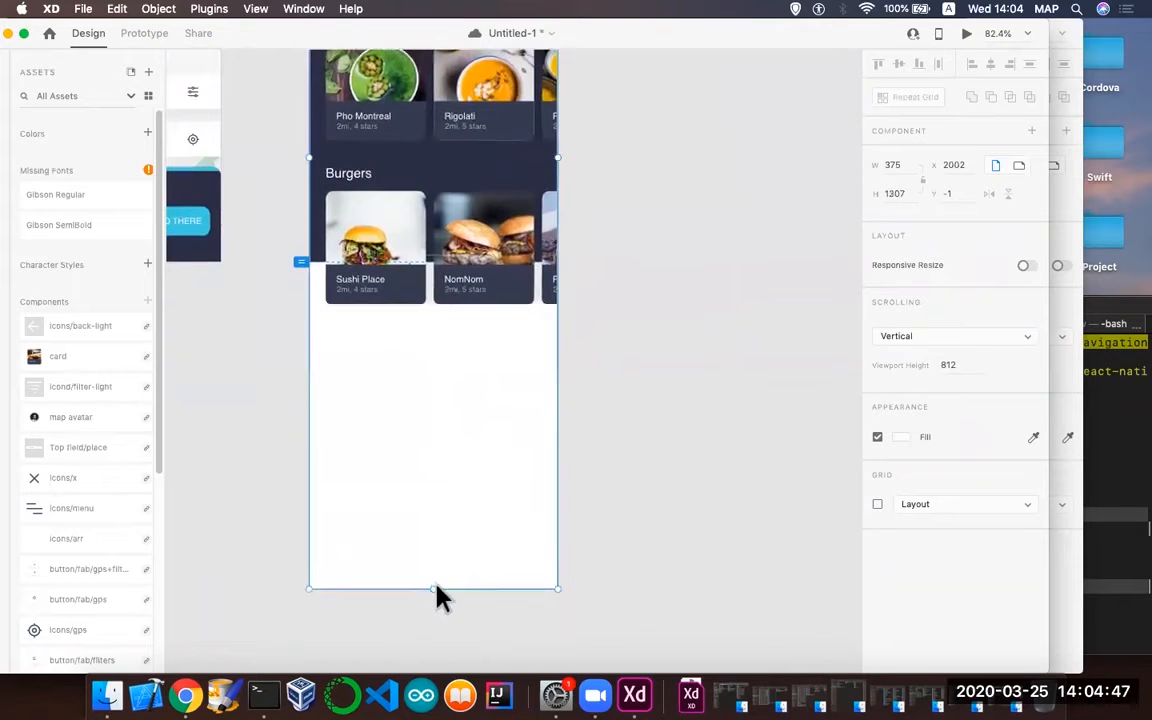
pyautogui.scroll(-5, 342, 470)
pyautogui.click(342, 470)
pyautogui.scroll(3, 342, 470)
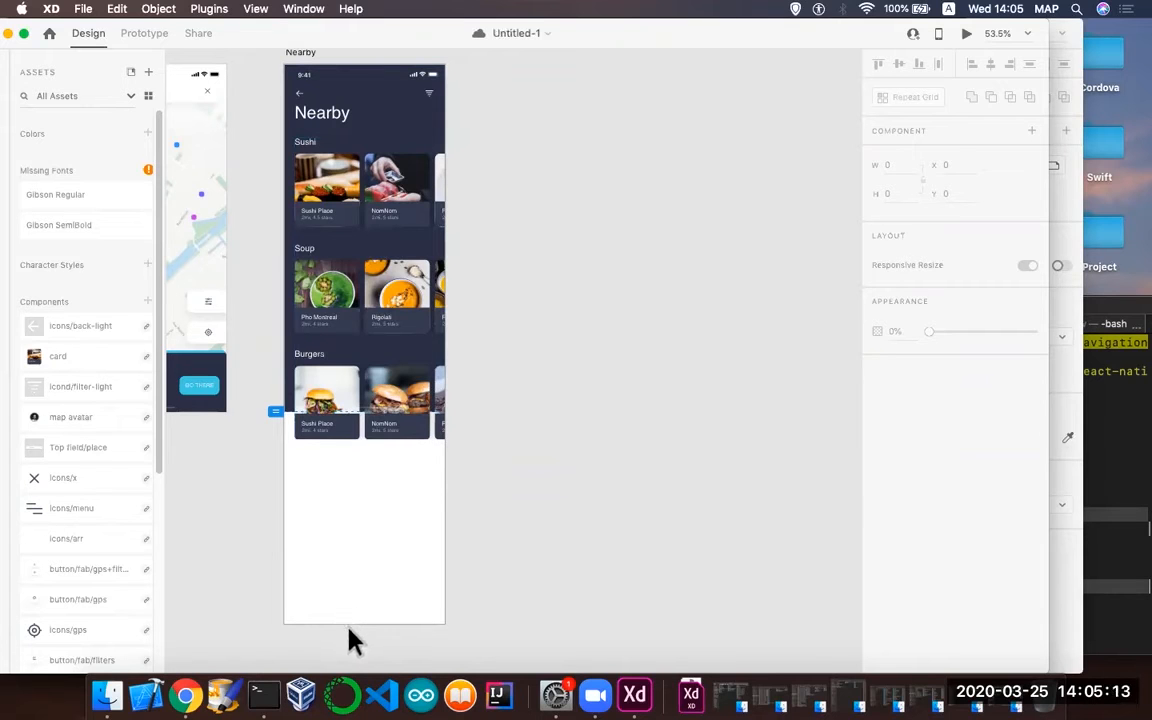
# - Extend the repeat grid of restaurant rows on Nearby to a height of about 1227, adding two more rows below Burgers
pyautogui.scroll(5, 335, 605)
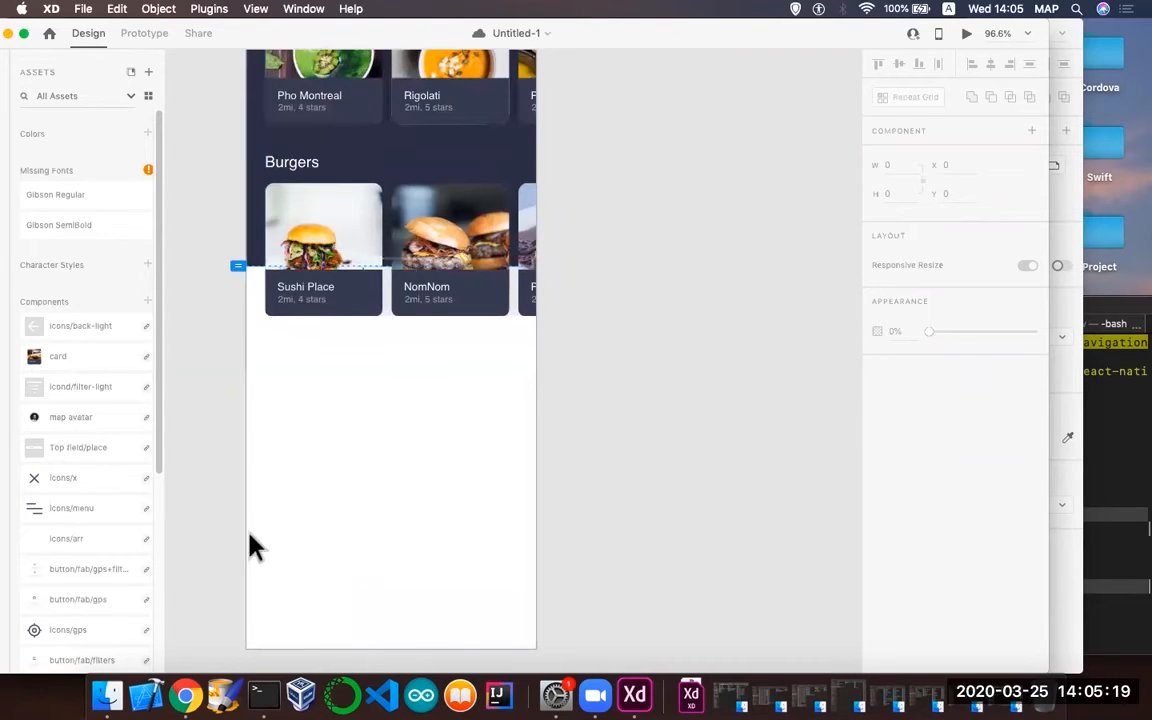
pyautogui.scroll(2, 239, 373)
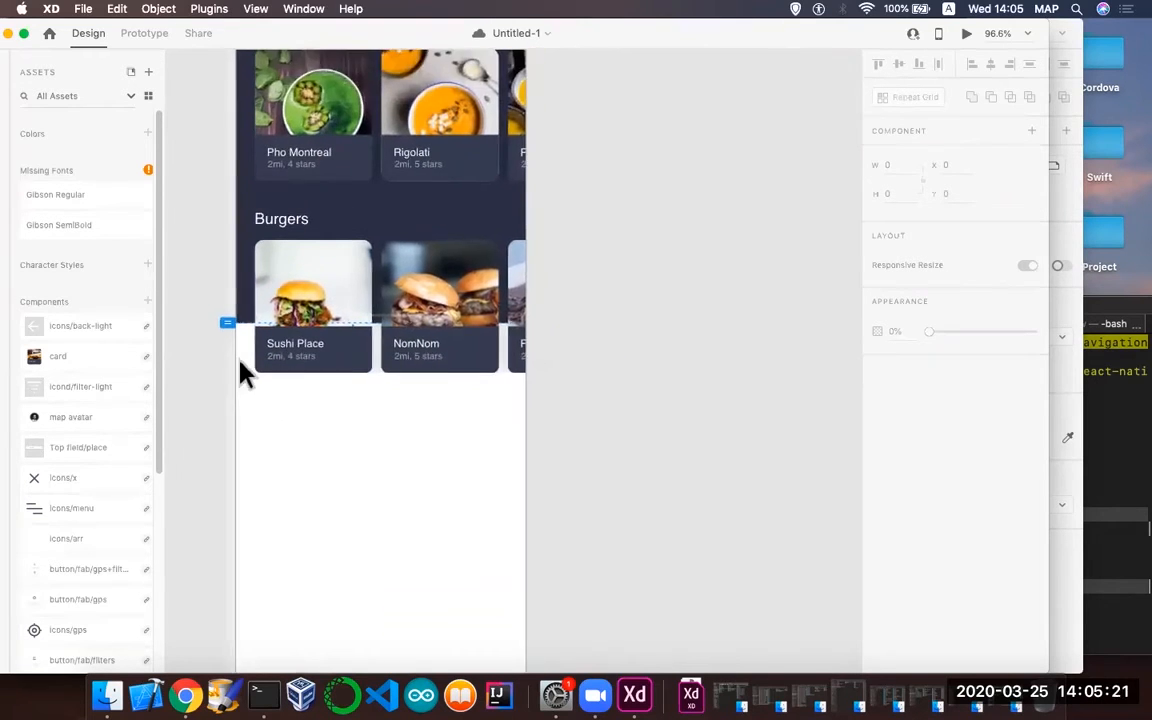
pyautogui.scroll(-3, 239, 373)
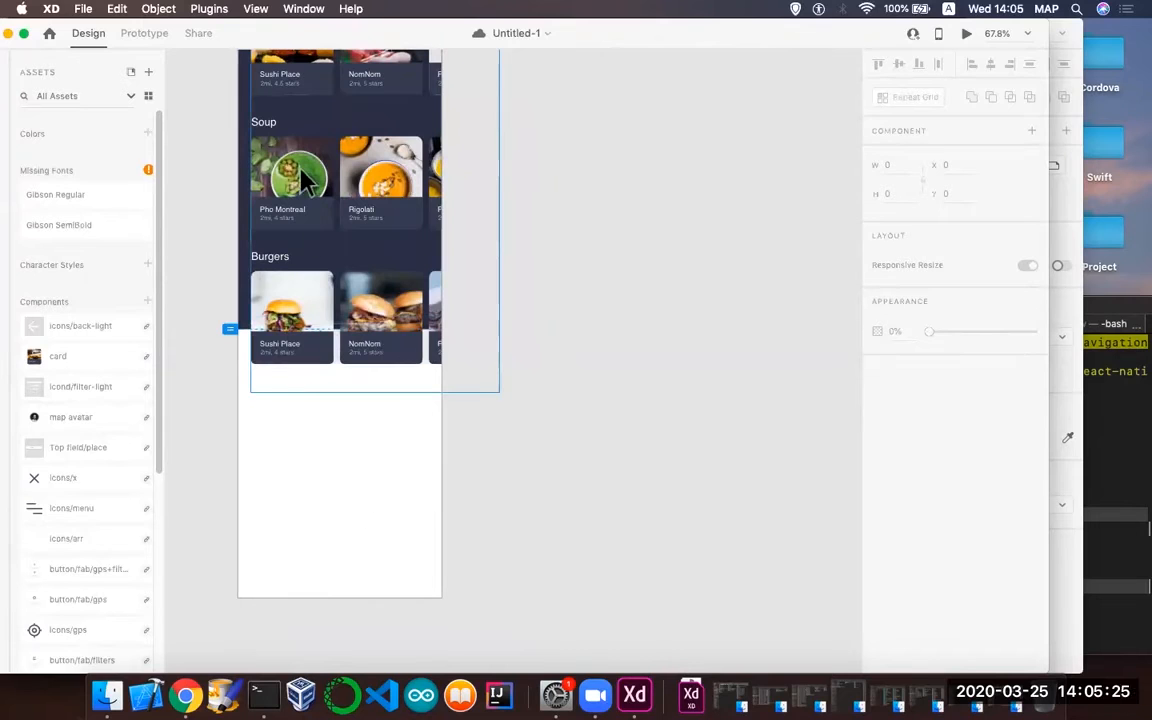
pyautogui.scroll(5, 303, 158)
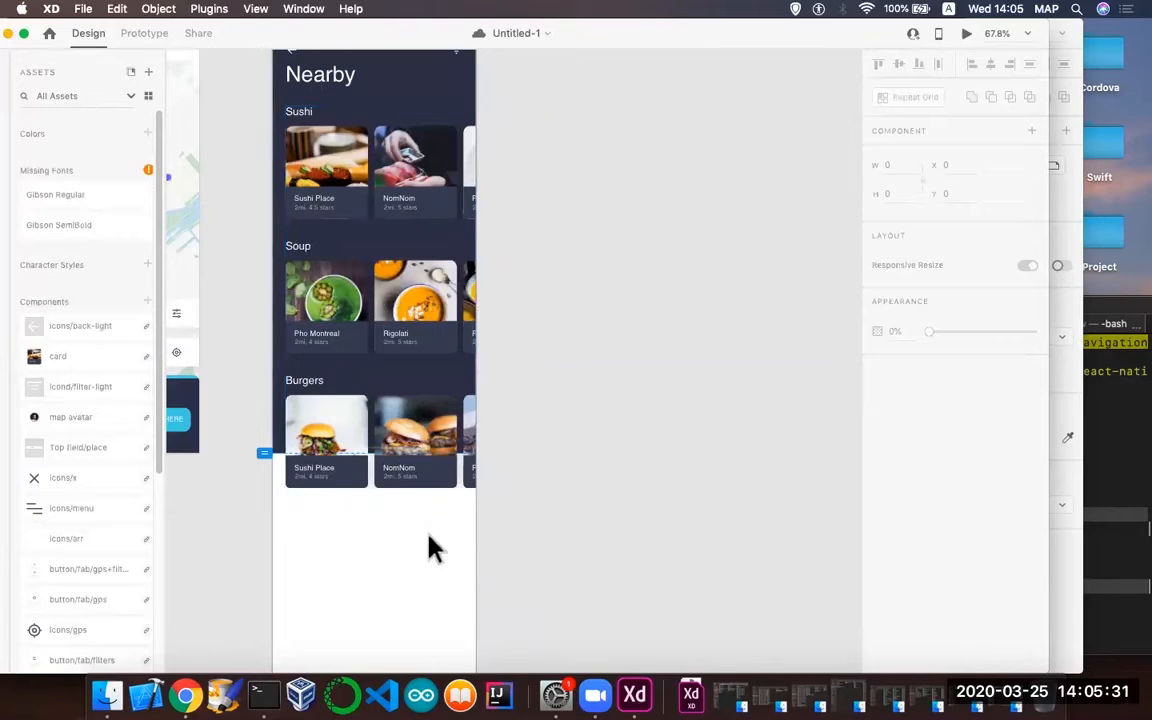
pyautogui.scroll(-5, 425, 580)
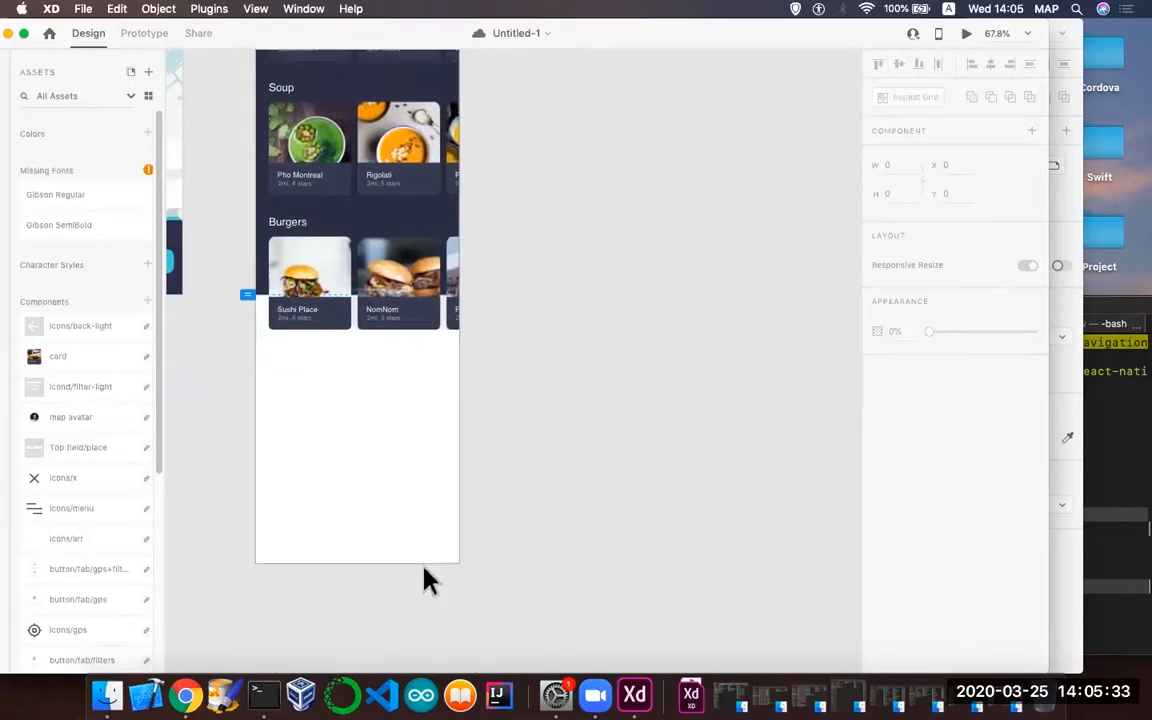
pyautogui.click(362, 325)
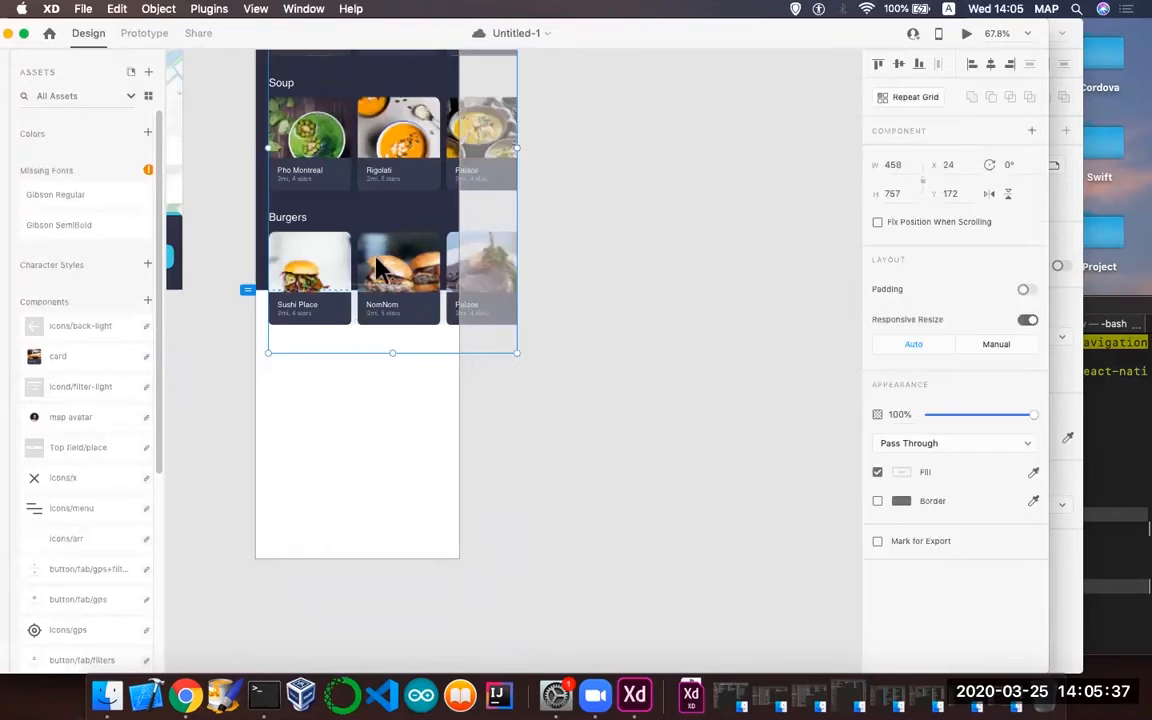
pyautogui.scroll(8, 340, 240)
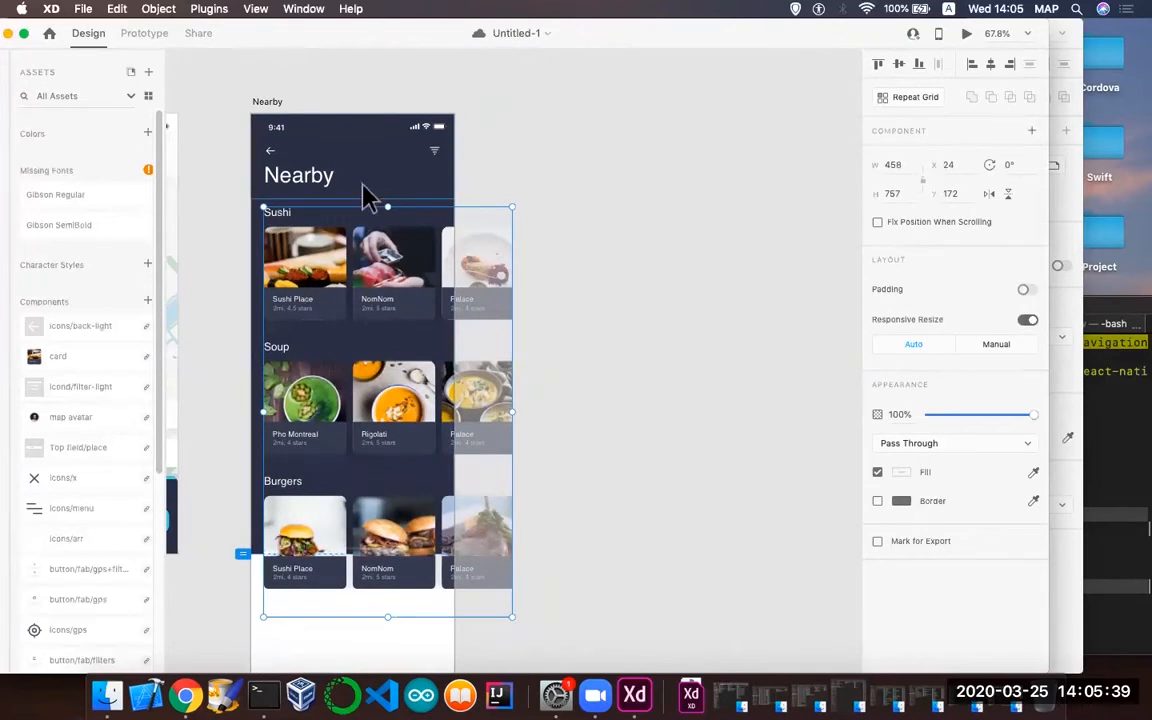
pyautogui.scroll(-4, 335, 368)
pyautogui.scroll(-2, 336, 370)
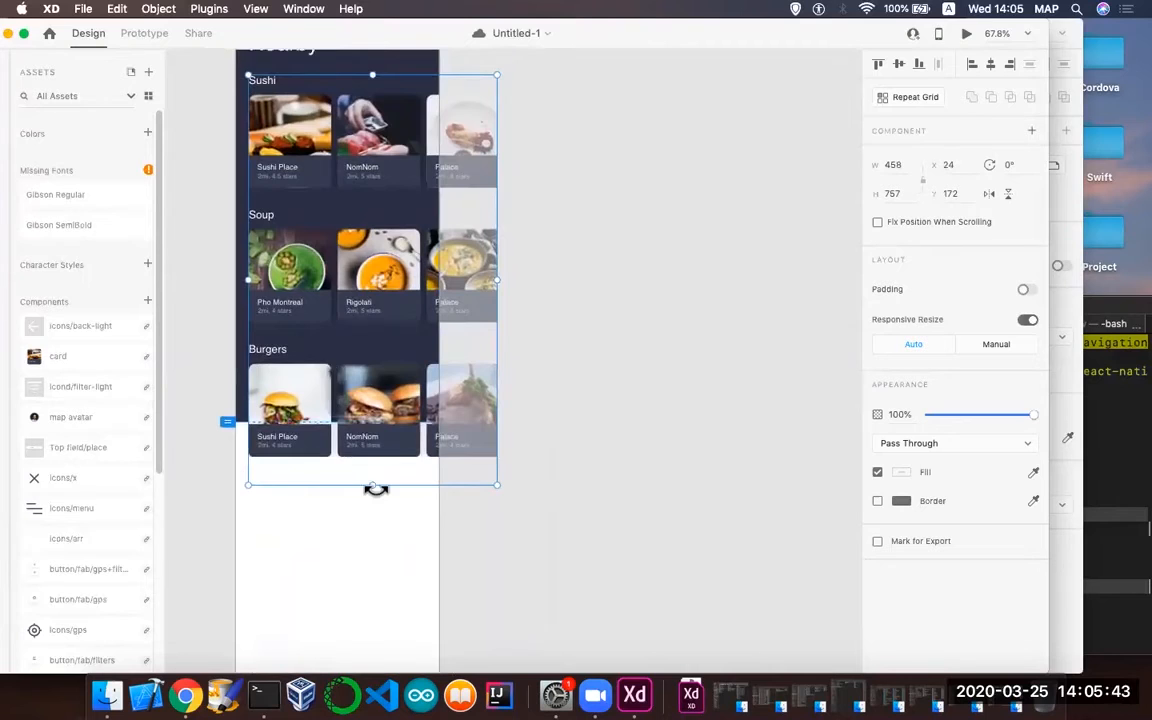
pyautogui.scroll(5, 378, 495)
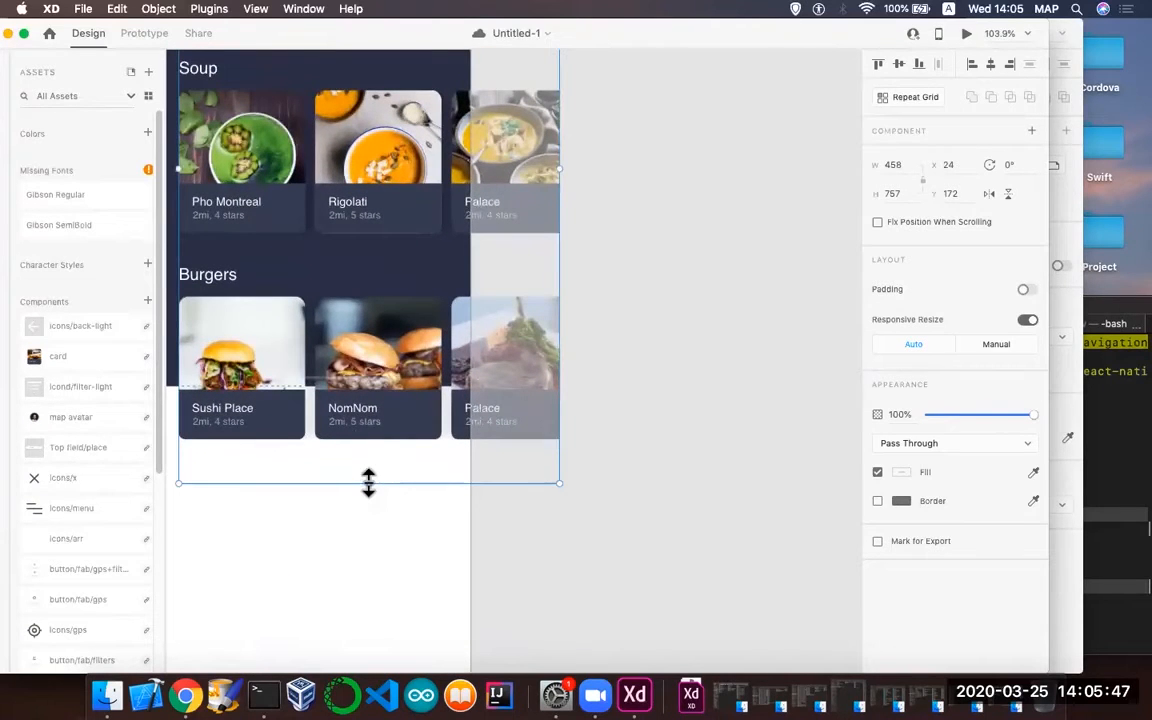
pyautogui.scroll(-8, 368, 488)
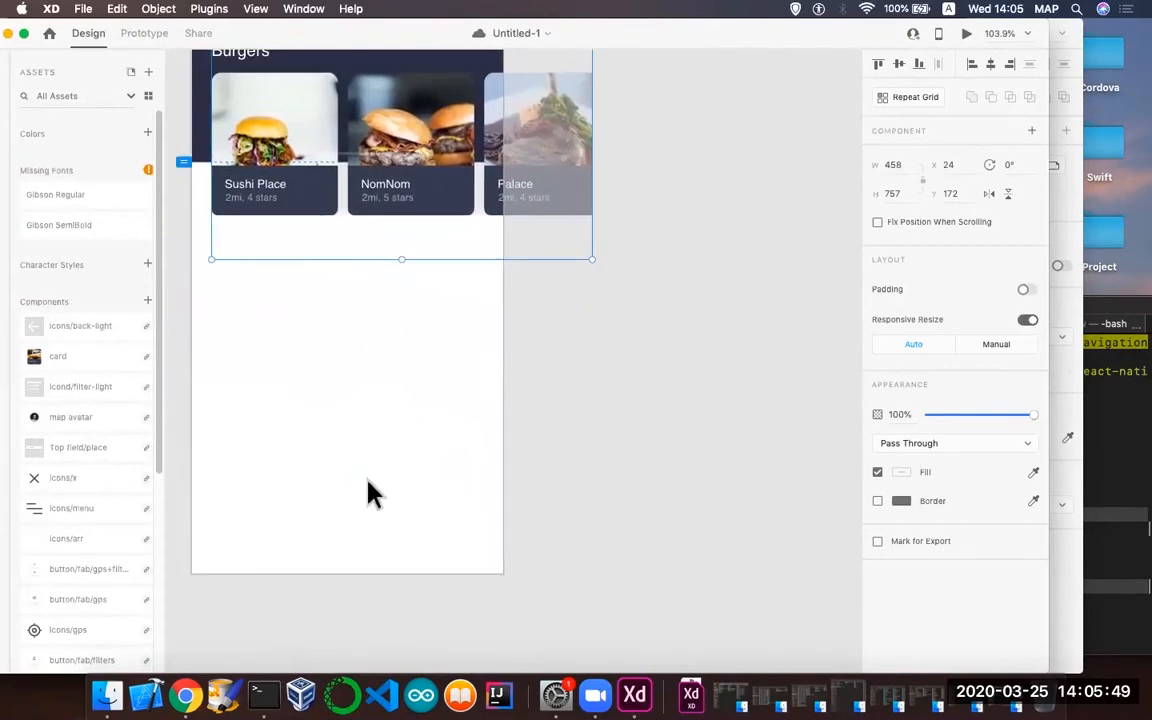
pyautogui.moveTo(410, 240); pyautogui.dragTo(432, 629)
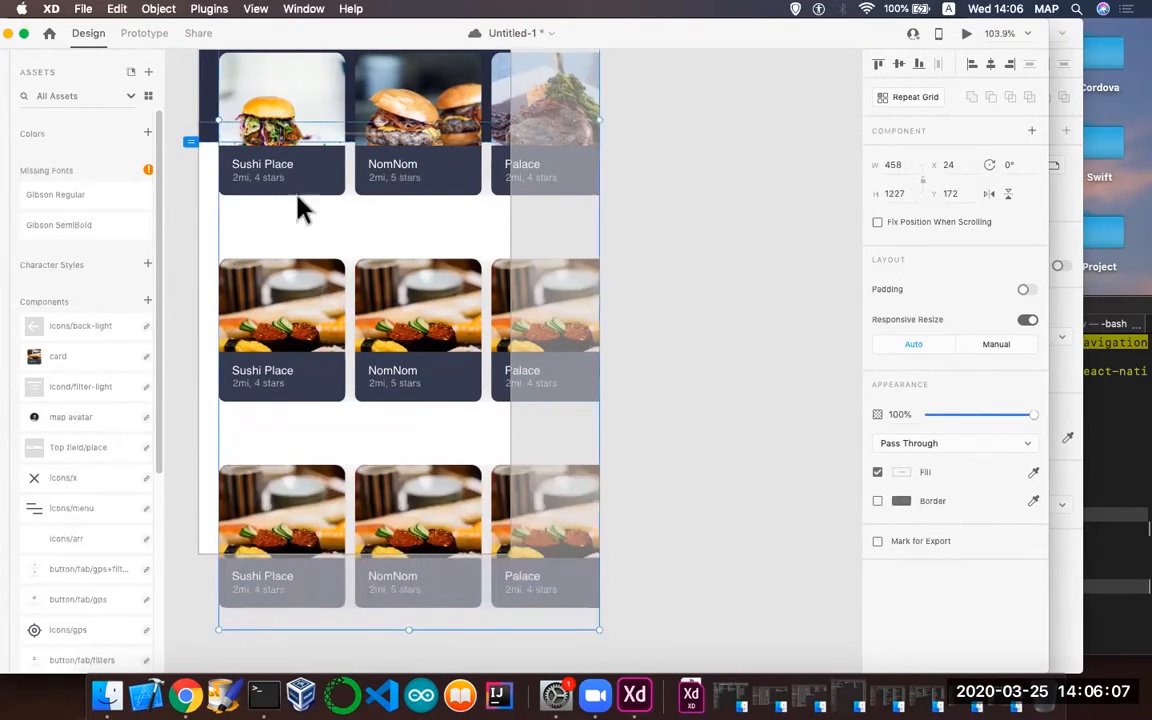
# - Resize the Nearby artboard from its lower-left corner to about 368 by 1405 so the last row of cards fits
pyautogui.click(199, 338)
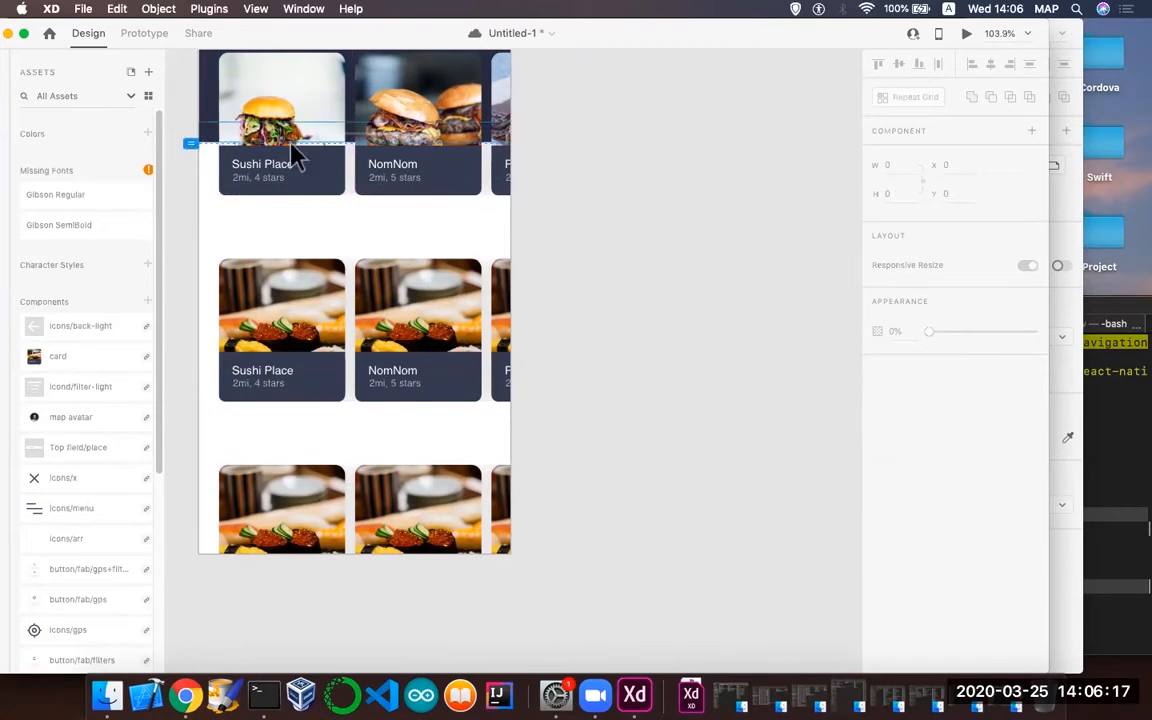
pyautogui.doubleClick(208, 552)
pyautogui.click(208, 552)
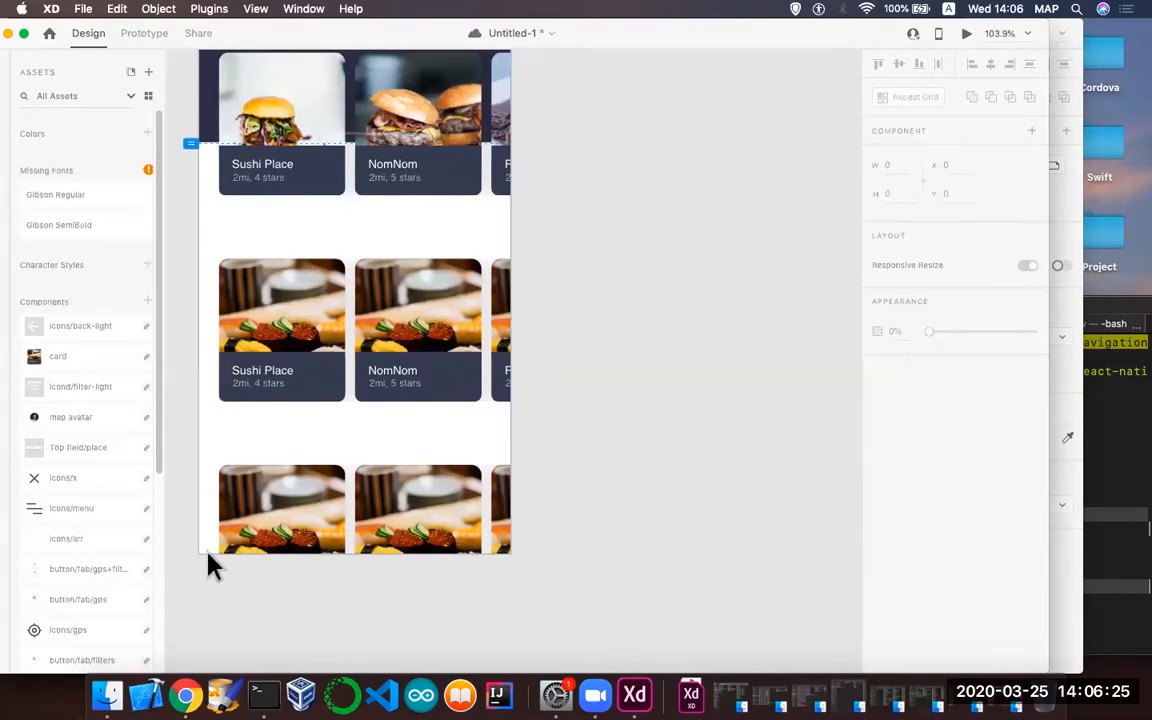
pyautogui.click(208, 556)
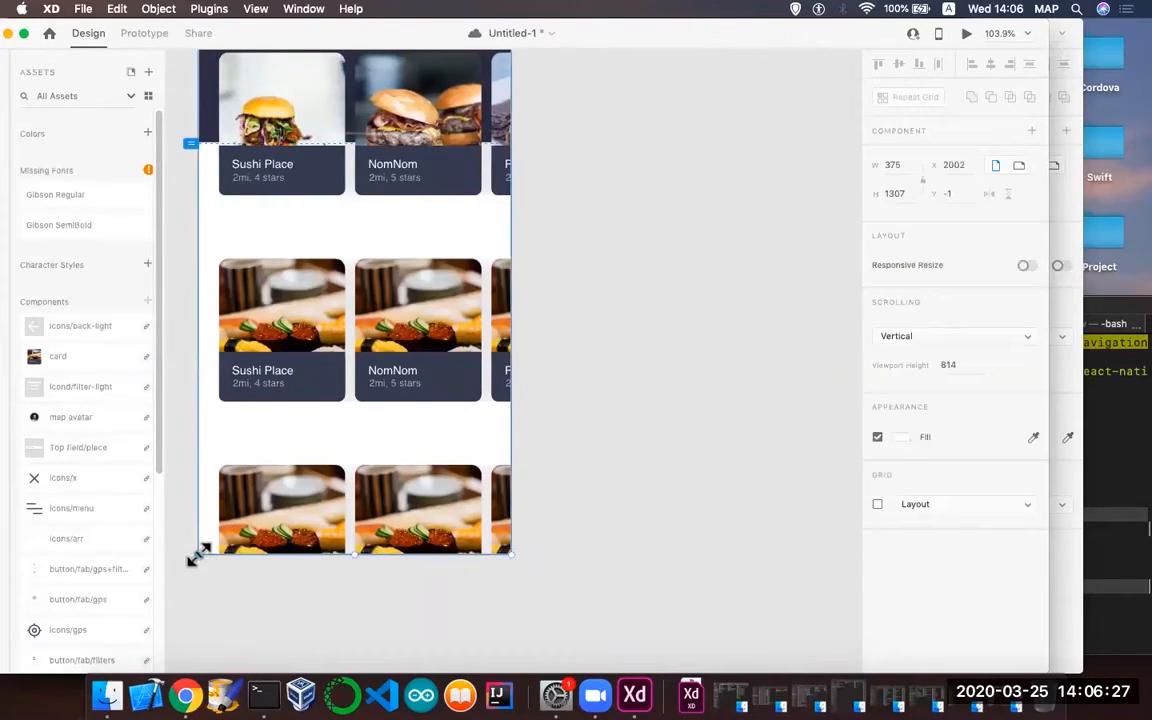
pyautogui.moveTo(198, 556); pyautogui.dragTo(205, 636)
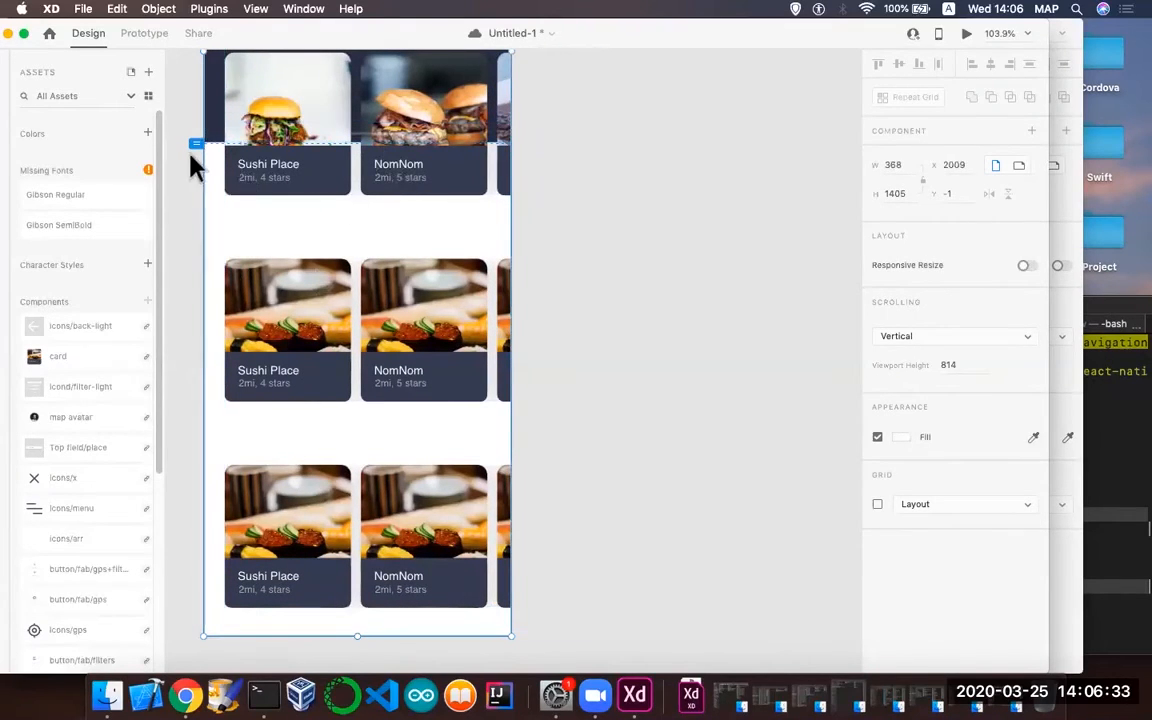
# - Stretch Nearby's dark background rectangle down to the artboard's lower edge, to a height of about 1405
pyautogui.scroll(-1, 190, 160)
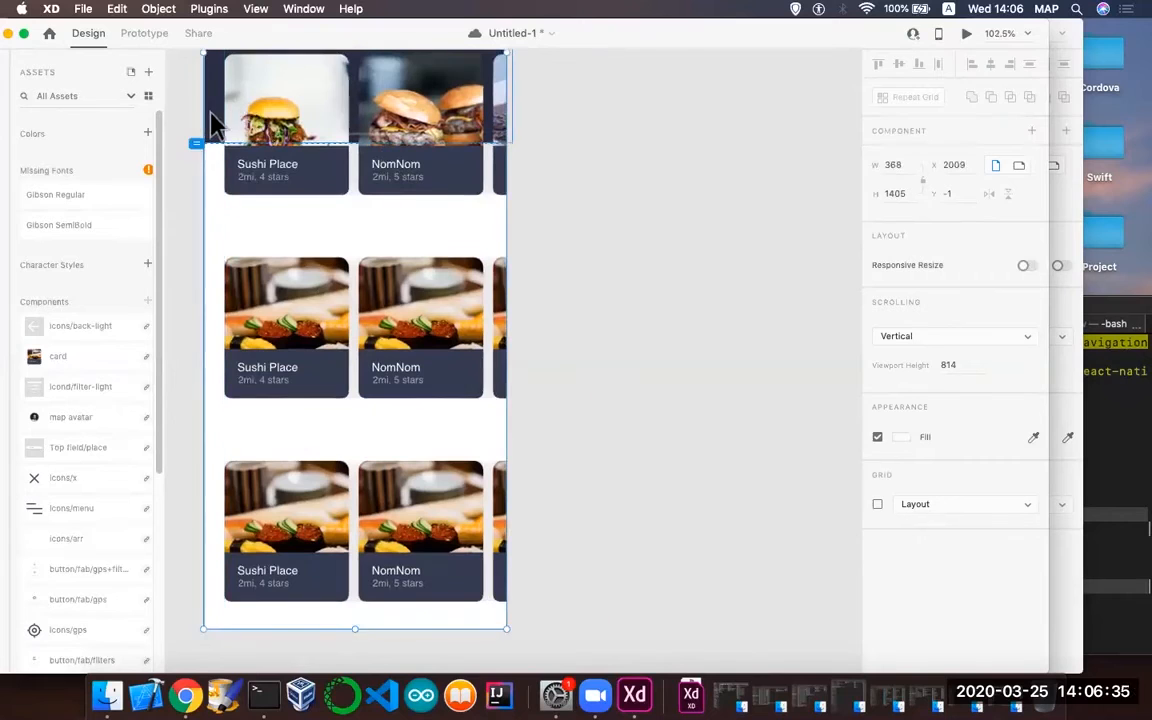
pyautogui.click(222, 135)
pyautogui.moveTo(358, 143); pyautogui.dragTo(378, 637)
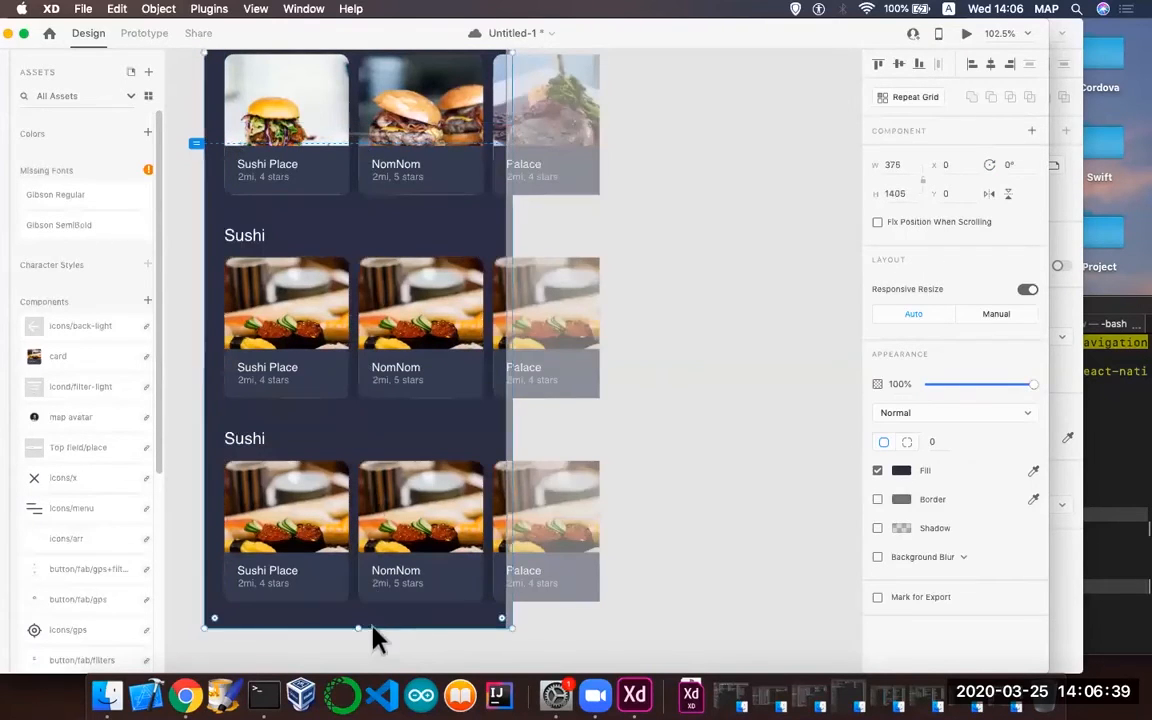
# - Preview the Nearby artboard, scroll through all its rows to check the vertical scrolling, and close the preview
pyautogui.scroll(10, 248, 395)
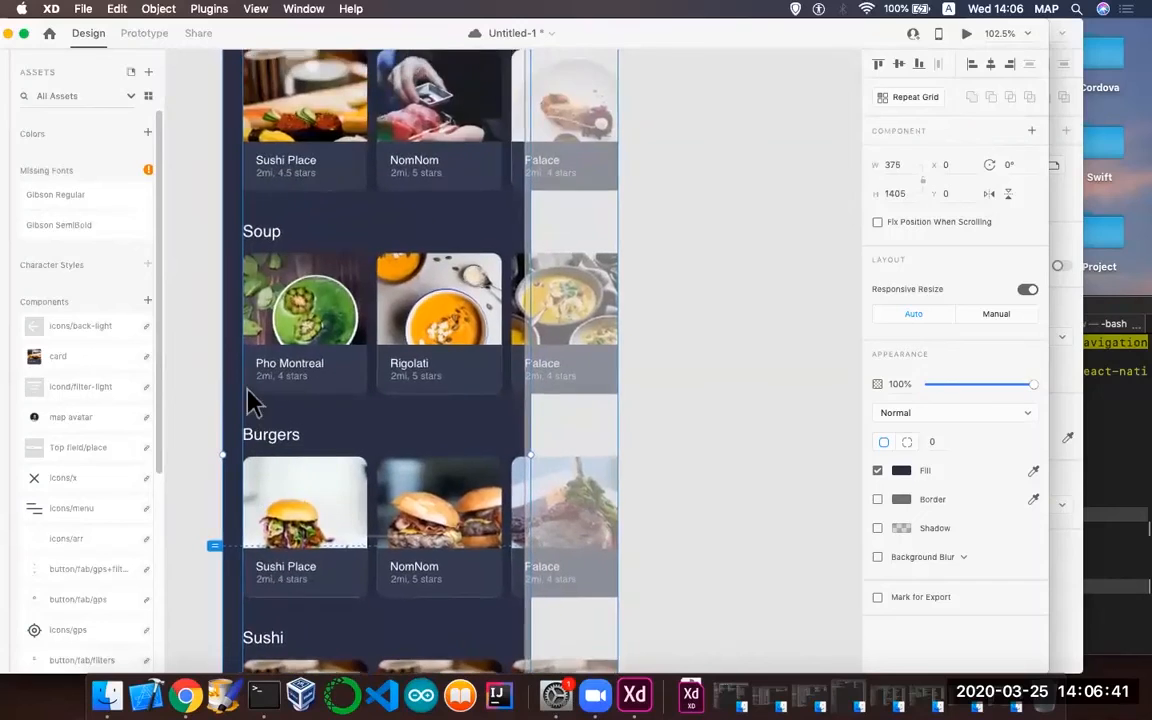
pyautogui.scroll(-5, 244, 399)
pyautogui.hscroll(-3, 244, 399)
pyautogui.scroll(-2, 244, 399)
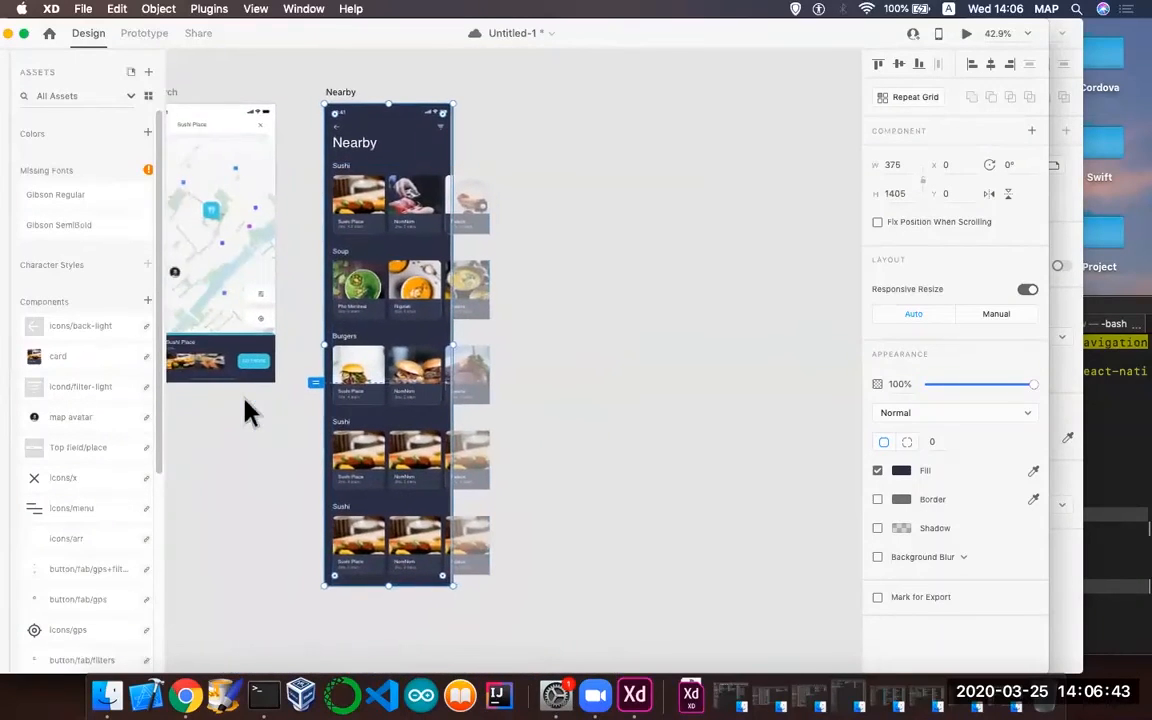
pyautogui.scroll(1, 244, 399)
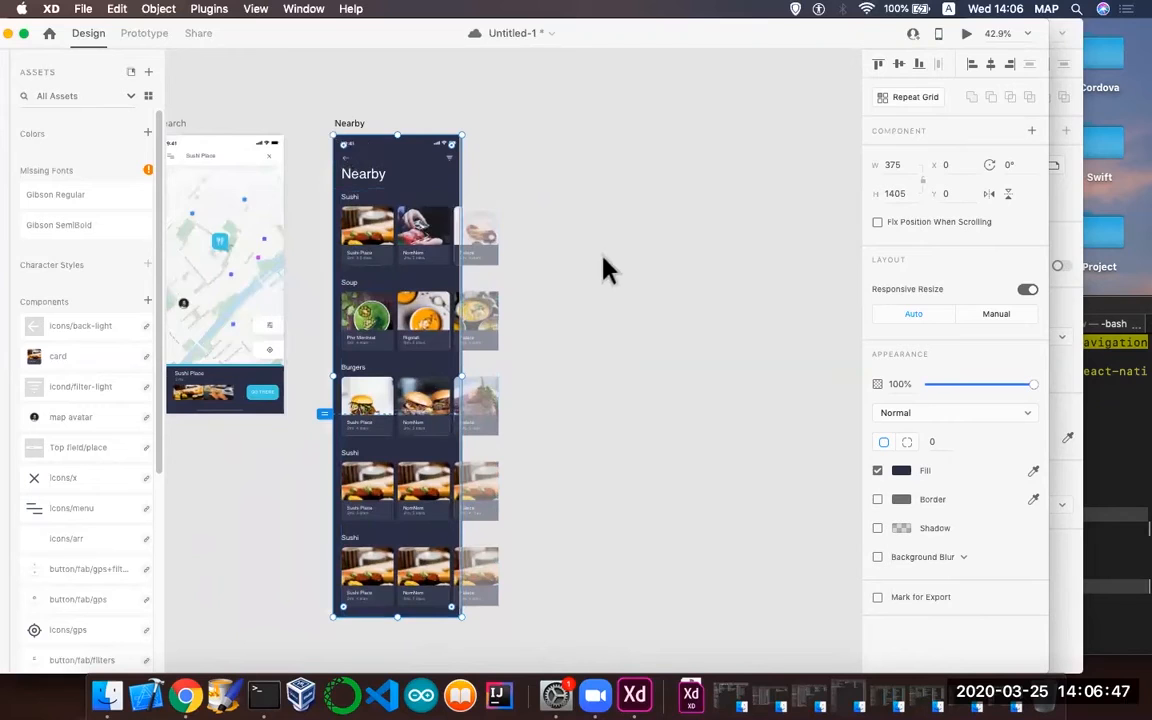
pyautogui.click(967, 37)
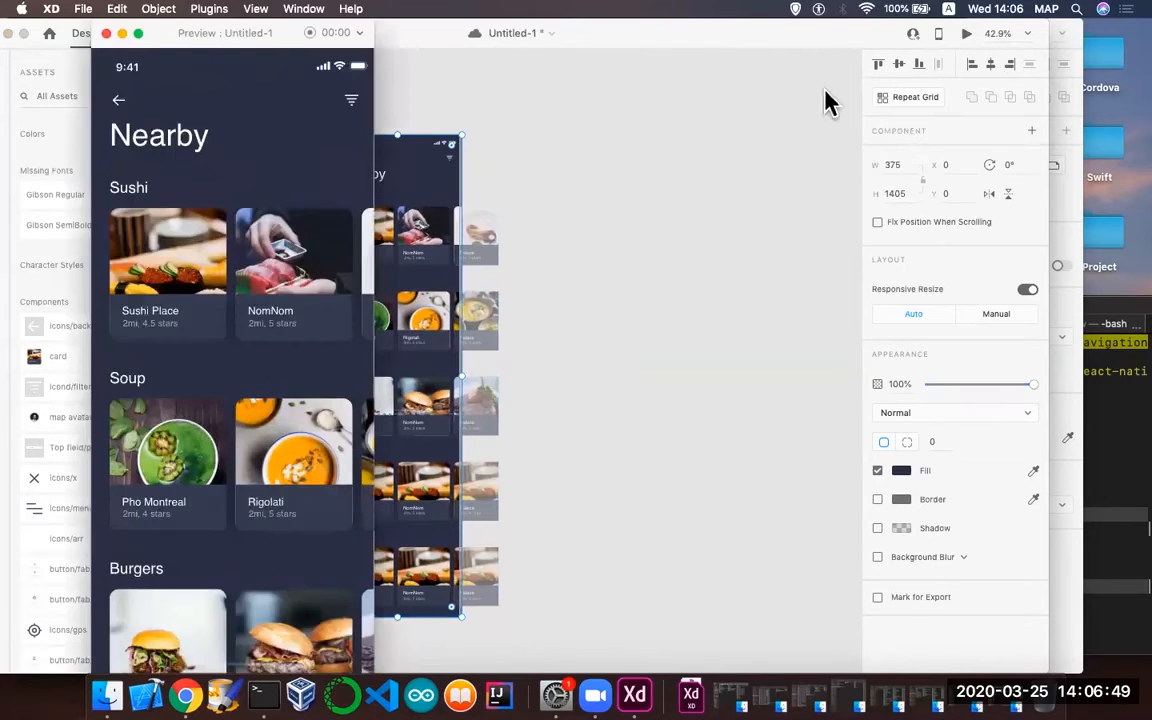
pyautogui.scroll(-10, 223, 438)
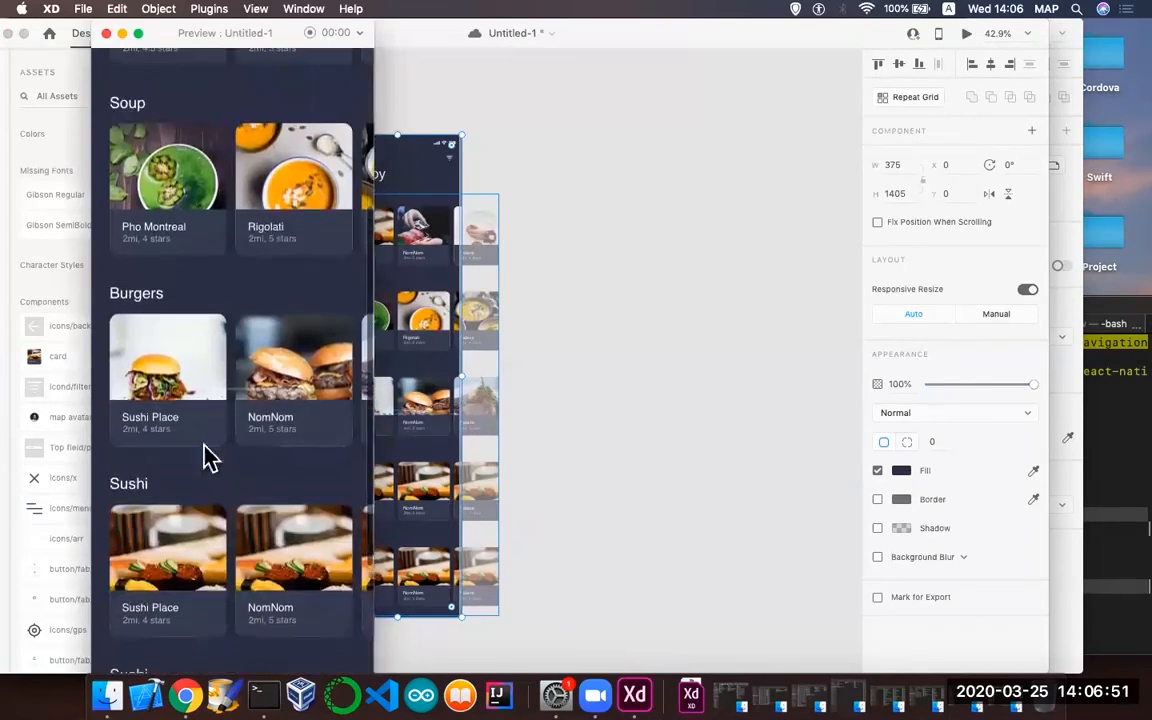
pyautogui.scroll(-1, 205, 50)
pyautogui.scroll(5, 209, 35)
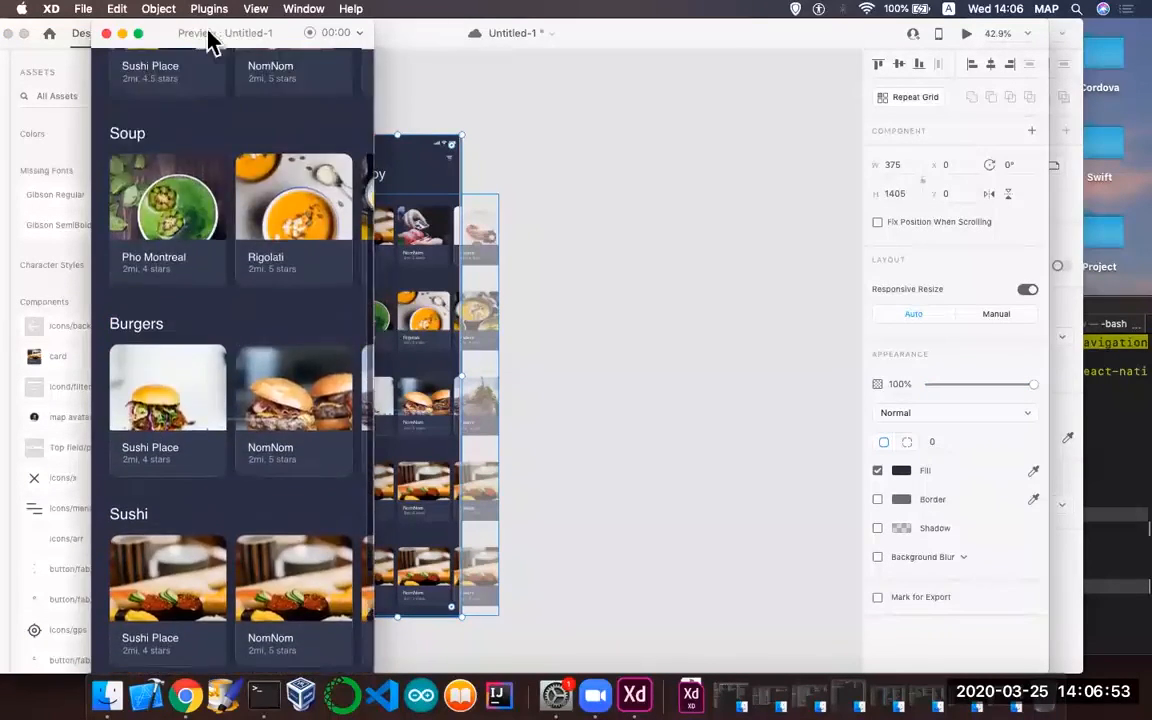
pyautogui.scroll(-5, 211, 120)
pyautogui.scroll(8, 213, 465)
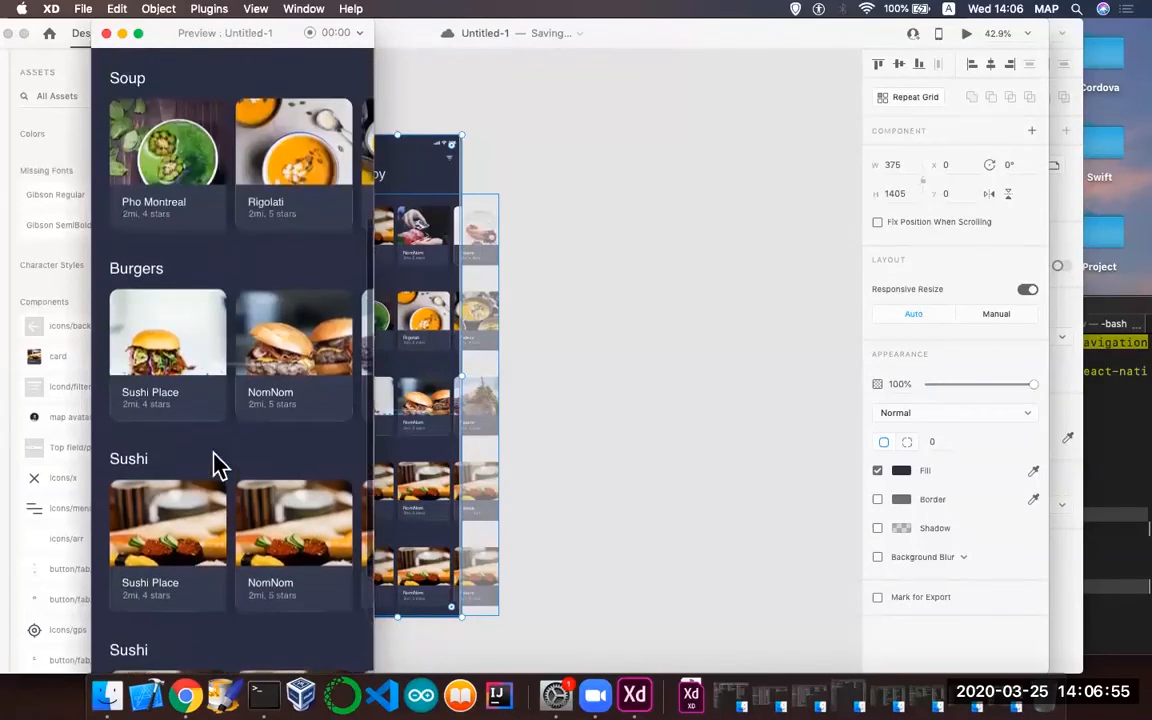
pyautogui.scroll(-6, 234, 260)
pyautogui.scroll(1, 245, 252)
pyautogui.scroll(2, 245, 252)
pyautogui.scroll(-3, 244, 391)
pyautogui.scroll(7, 211, 373)
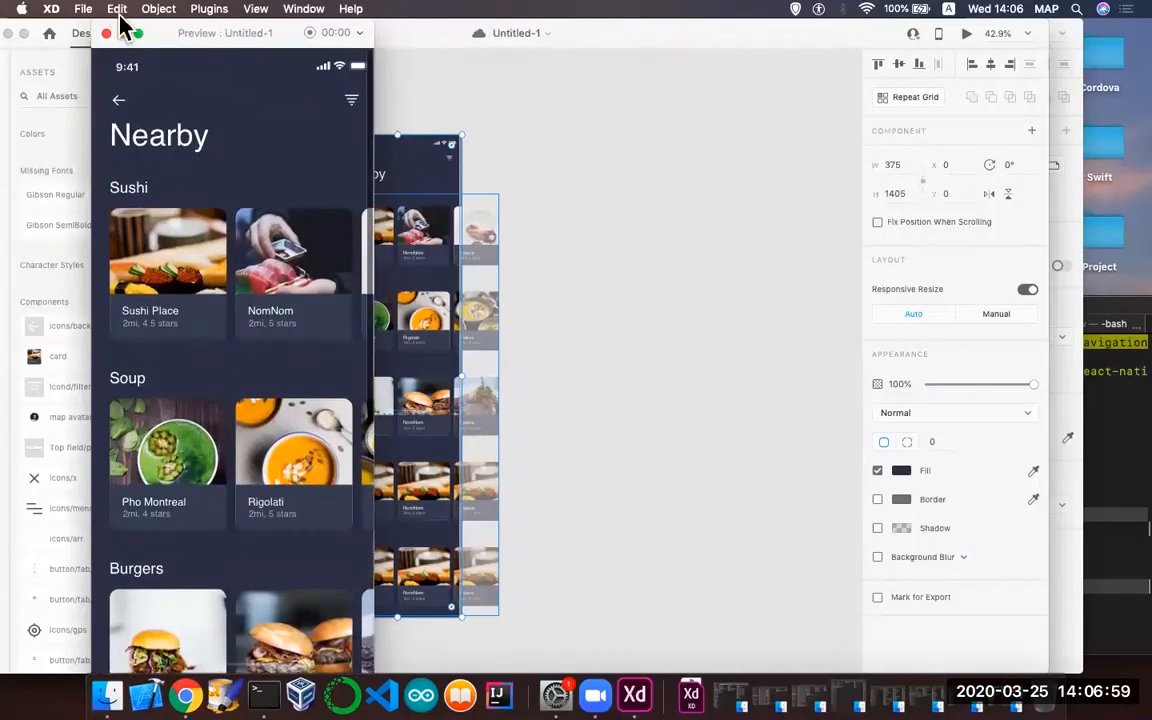
pyautogui.click(106, 33)
# - Change the heading of the first added row, directly below Burgers on Nearby, to "Muslim"
pyautogui.scroll(5, 548, 325)
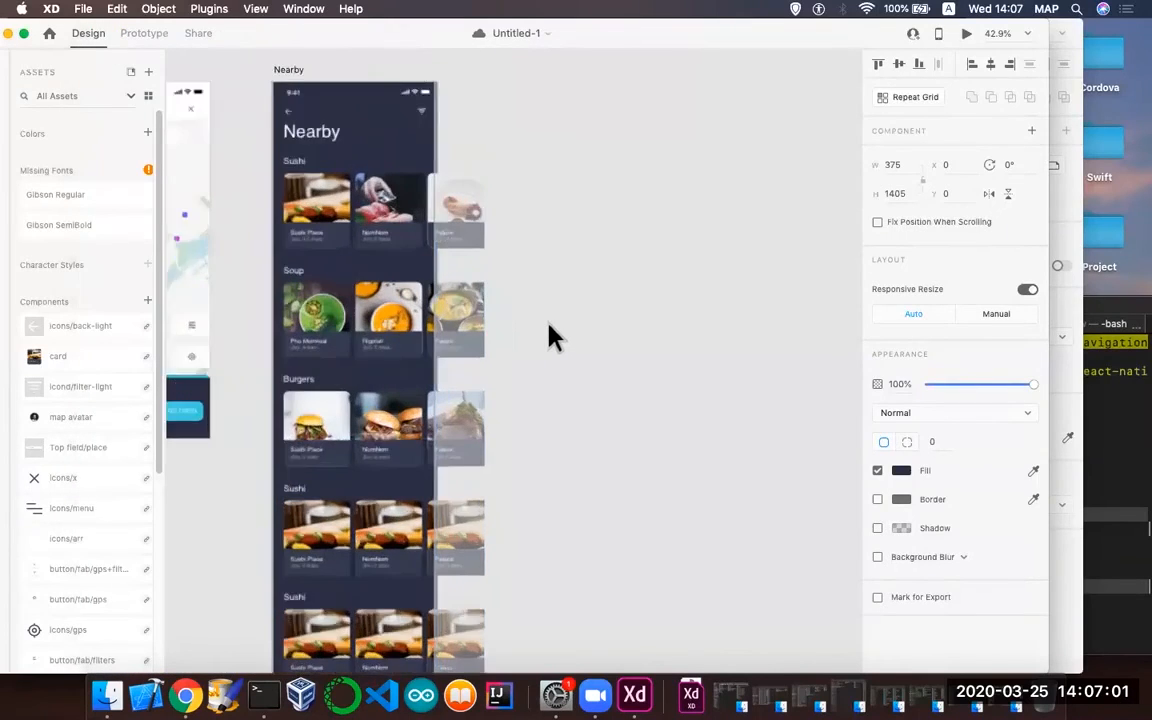
pyautogui.hscroll(-2, 548, 325)
pyautogui.scroll(-2, 548, 325)
pyautogui.scroll(2, 548, 325)
pyautogui.scroll(2, 548, 335)
pyautogui.hscroll(-1, 548, 335)
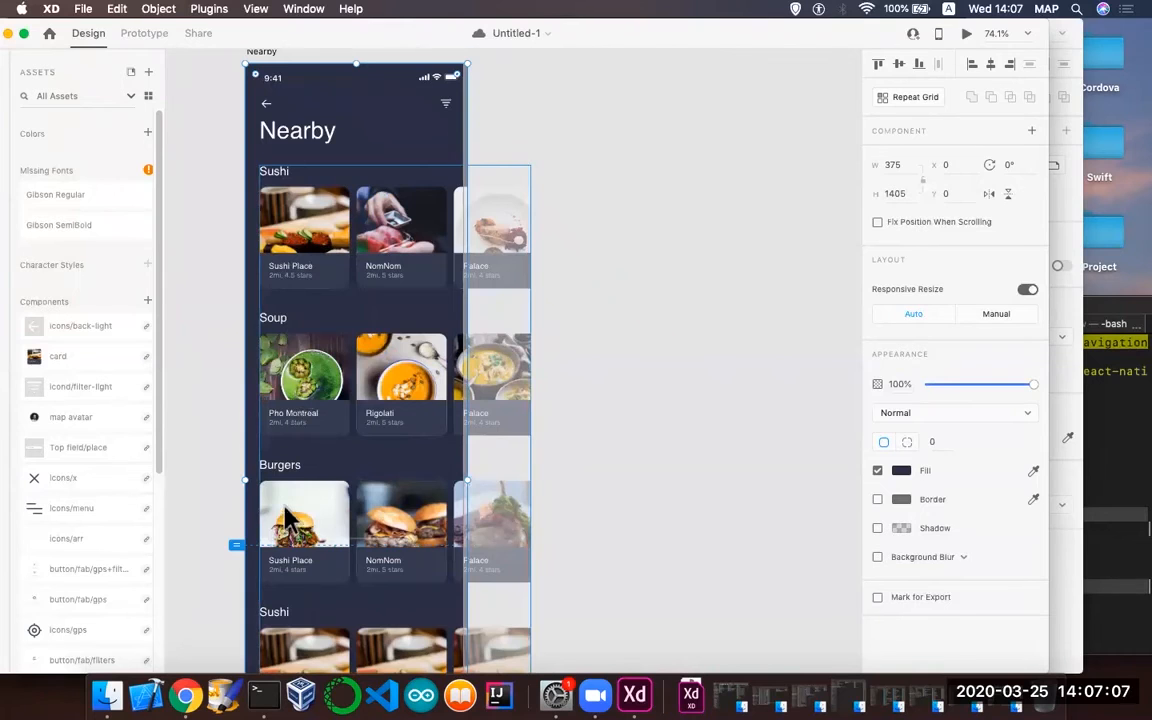
pyautogui.scroll(-5, 287, 515)
pyautogui.hscroll(-1, 287, 515)
pyautogui.click(308, 407)
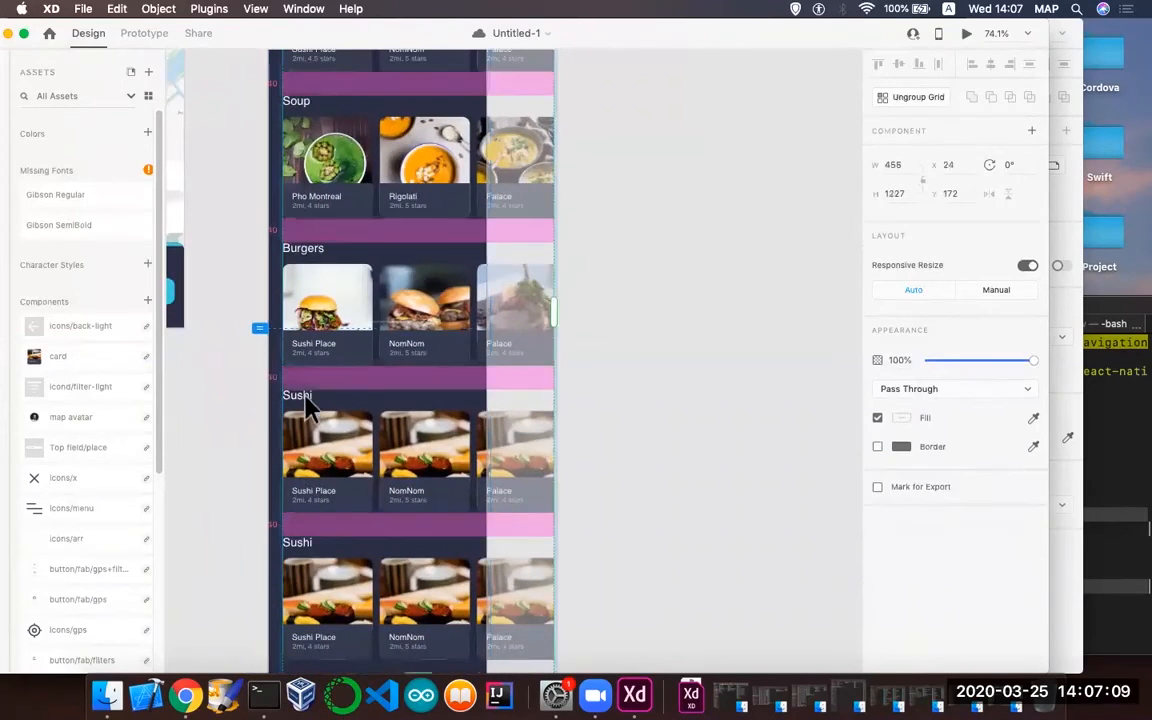
pyautogui.click(308, 407)
pyautogui.scroll(10, 308, 405)
pyautogui.doubleClick(310, 395)
pyautogui.press('Right')
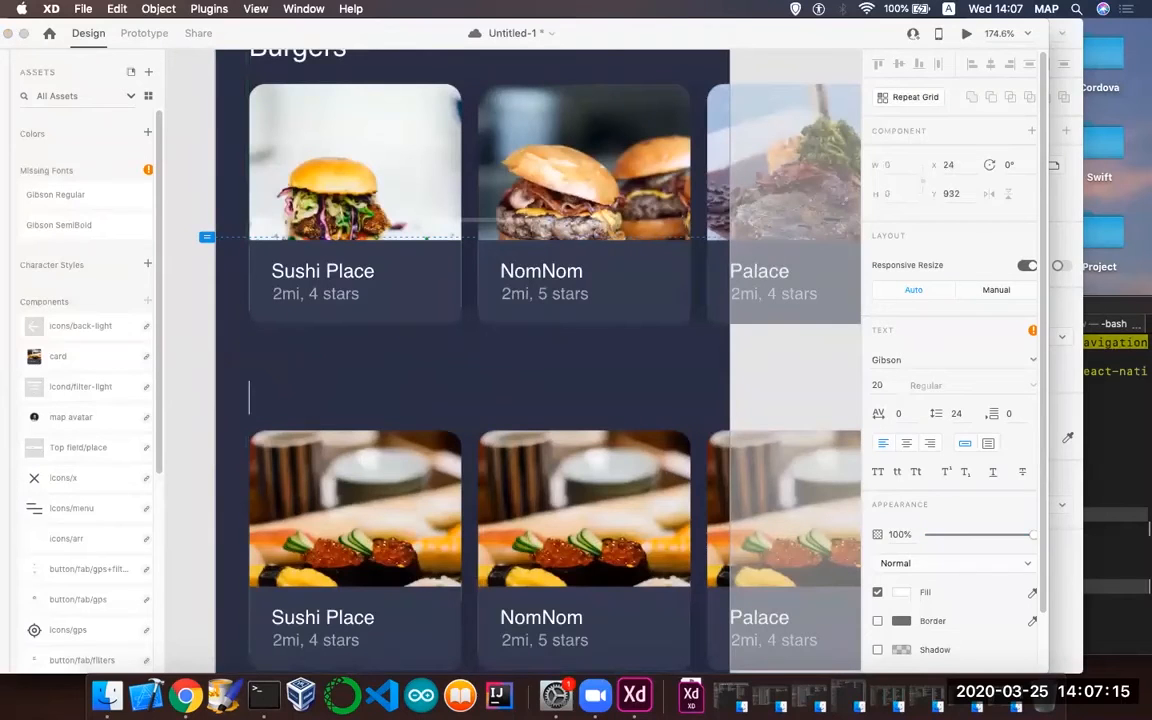
pyautogui.write('Musli')
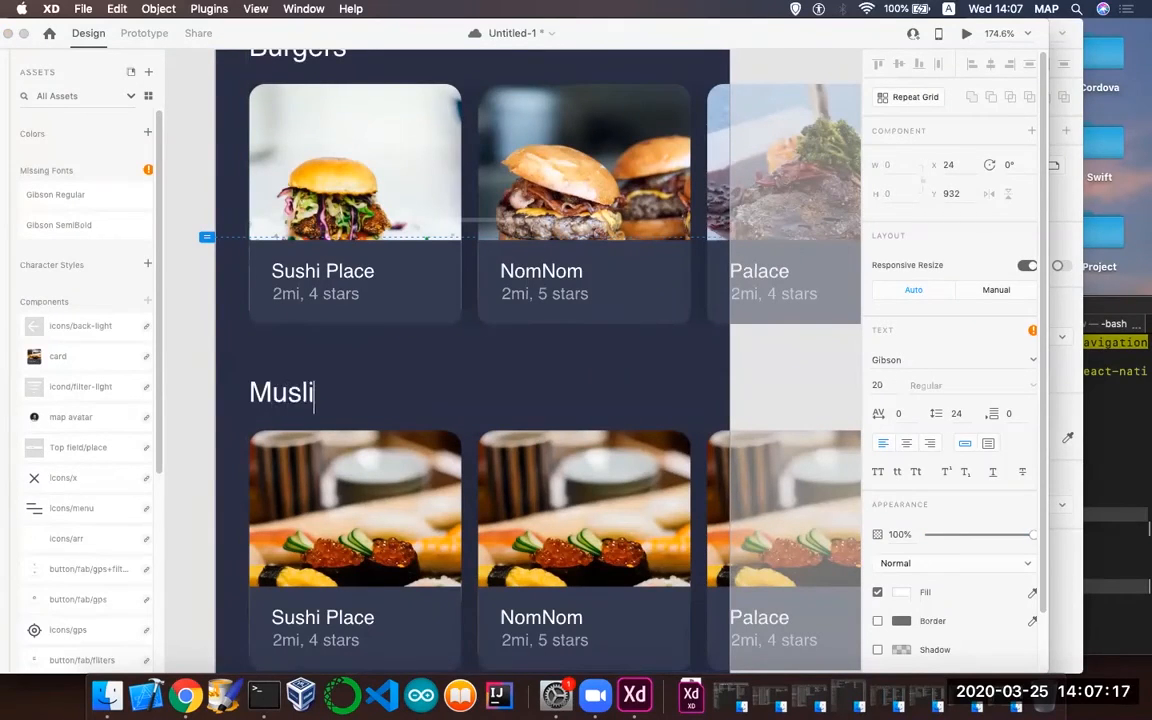
pyautogui.write('m')
pyautogui.press('Escape')
# - Change the heading of the last restaurant row on Nearby to "Indian" and deselect it
pyautogui.scroll(-5, 203, 418)
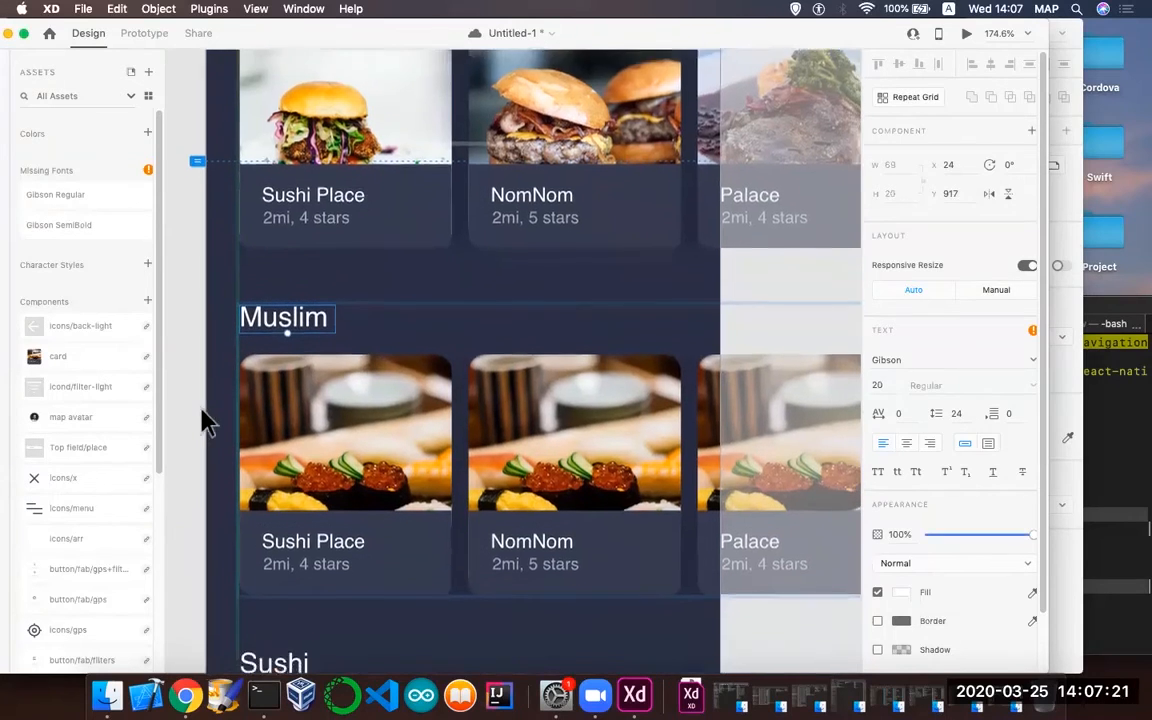
pyautogui.scroll(-2, 203, 418)
pyautogui.click(278, 445)
pyautogui.doubleClick(276, 438)
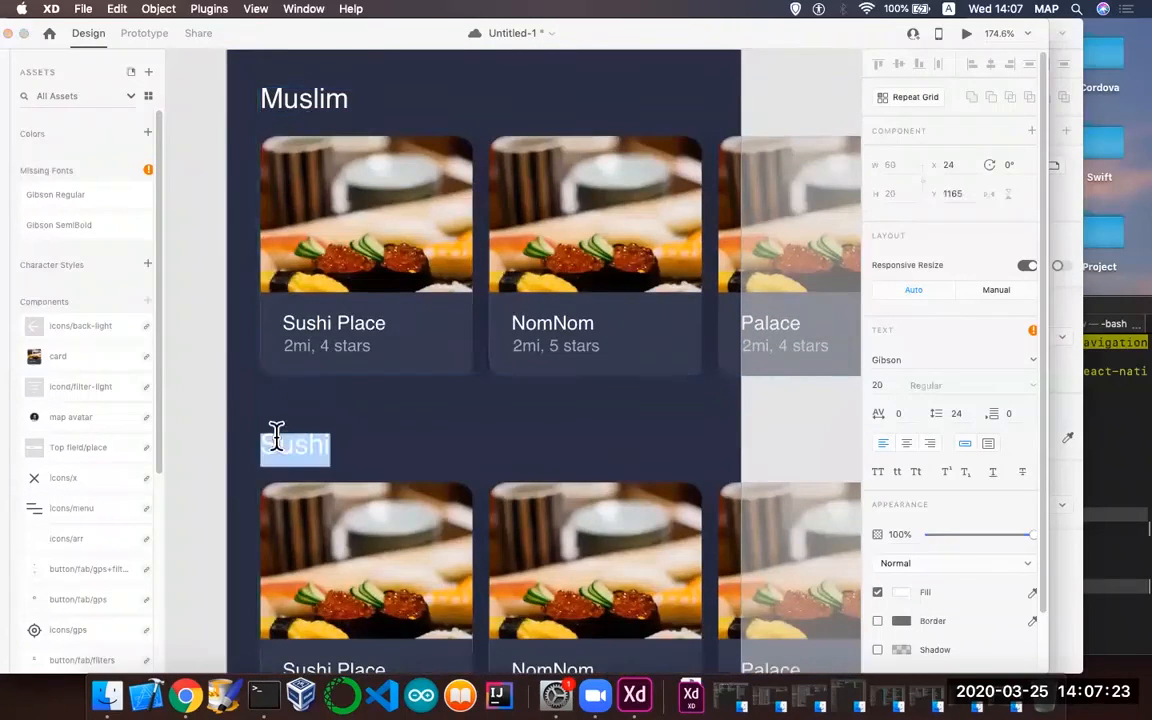
pyautogui.press('Right')
pyautogui.press('BackSpace')
pyautogui.press('BackSpace')
pyautogui.press('BackSpace')
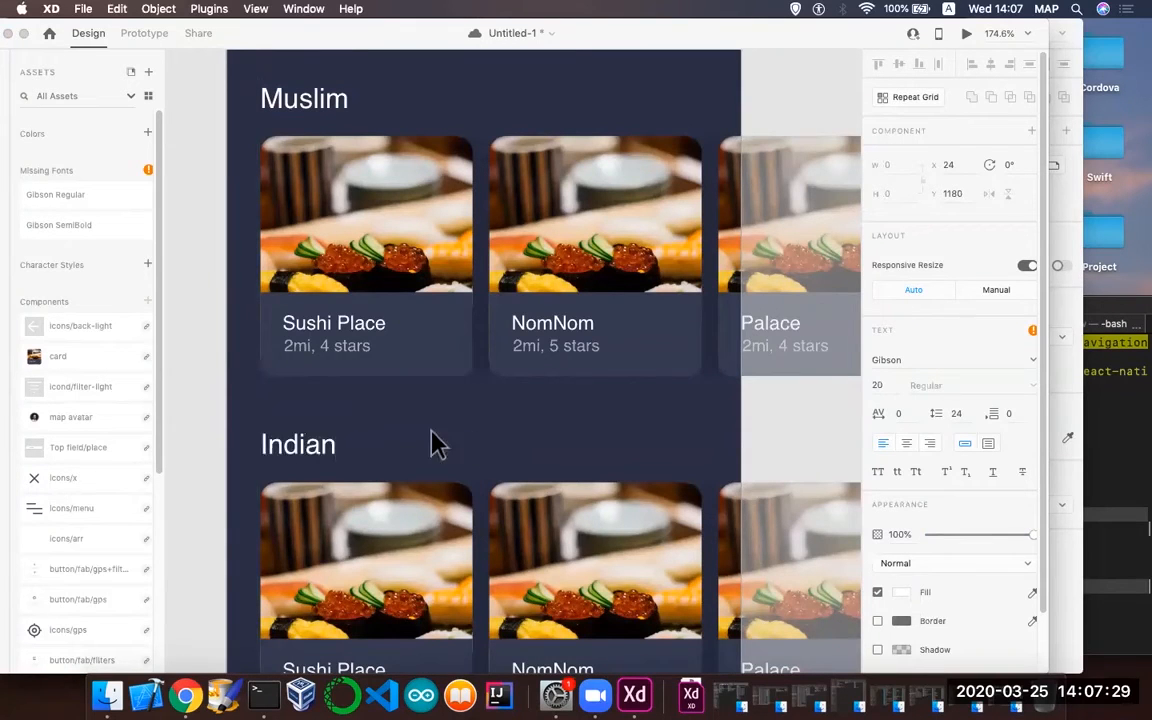
pyautogui.press('Escape')
pyautogui.scroll(-3, 212, 410)
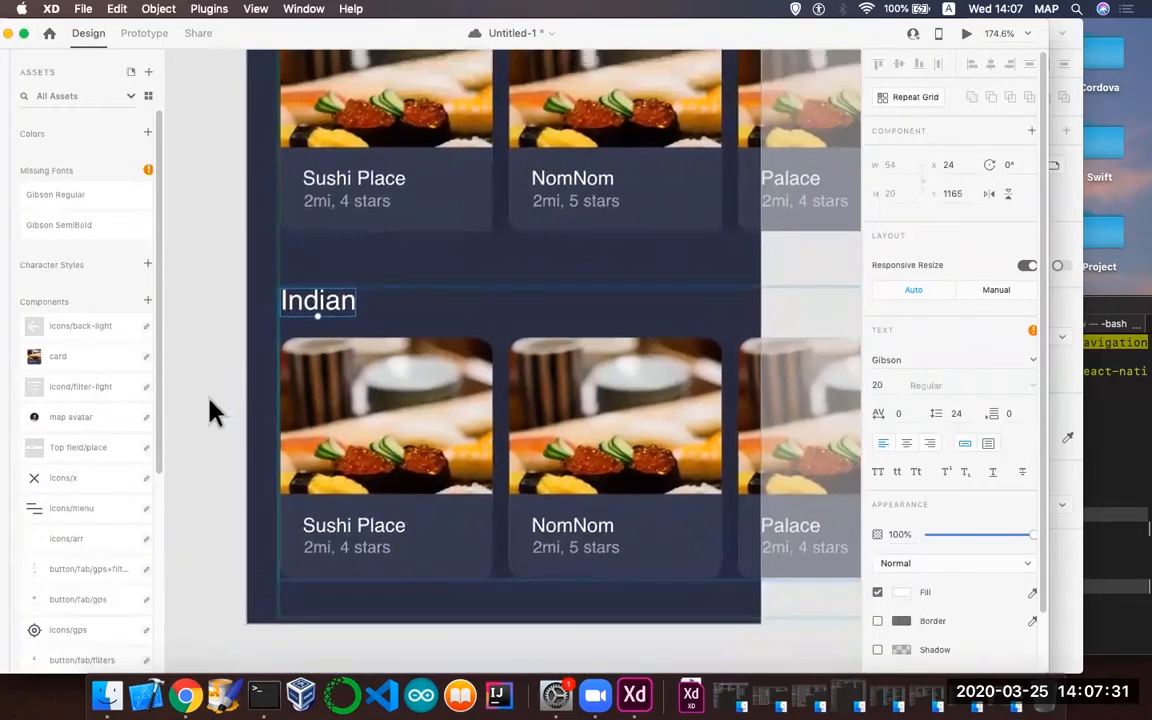
pyautogui.rightClick(213, 410)
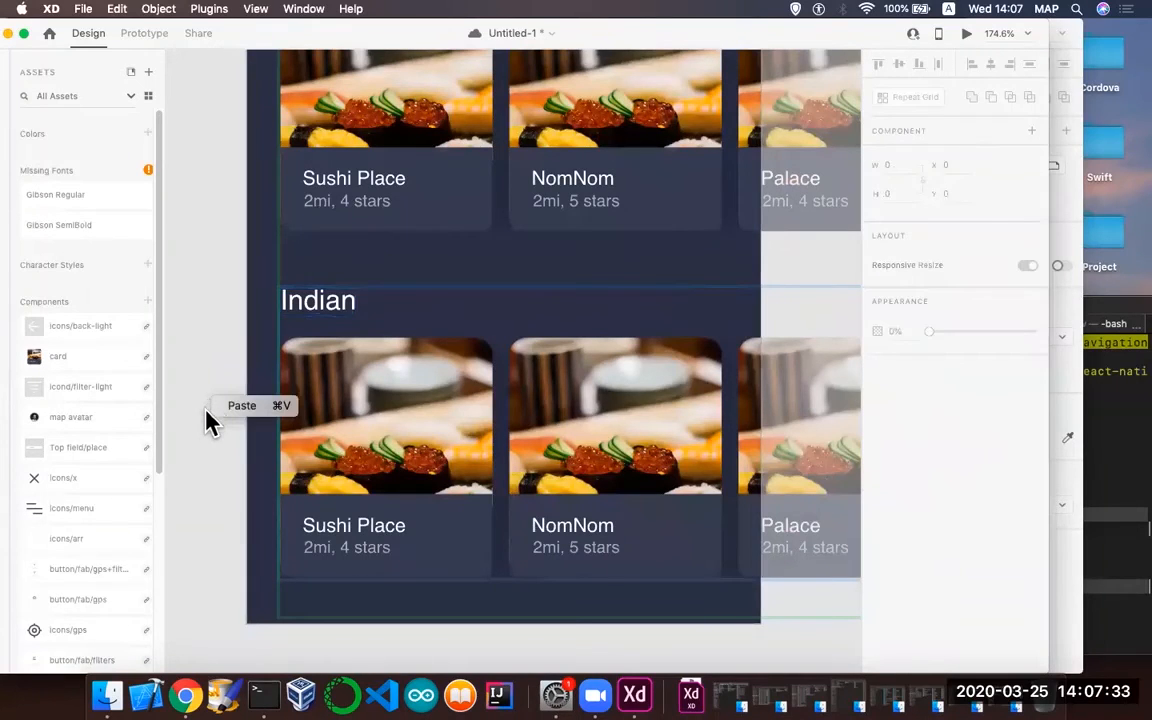
pyautogui.click(206, 347)
# - Preview the prototype from Splash and follow the links through email sign-up, Welcome and the Search map pin to Nearby
pyautogui.scroll(-5, 206, 347)
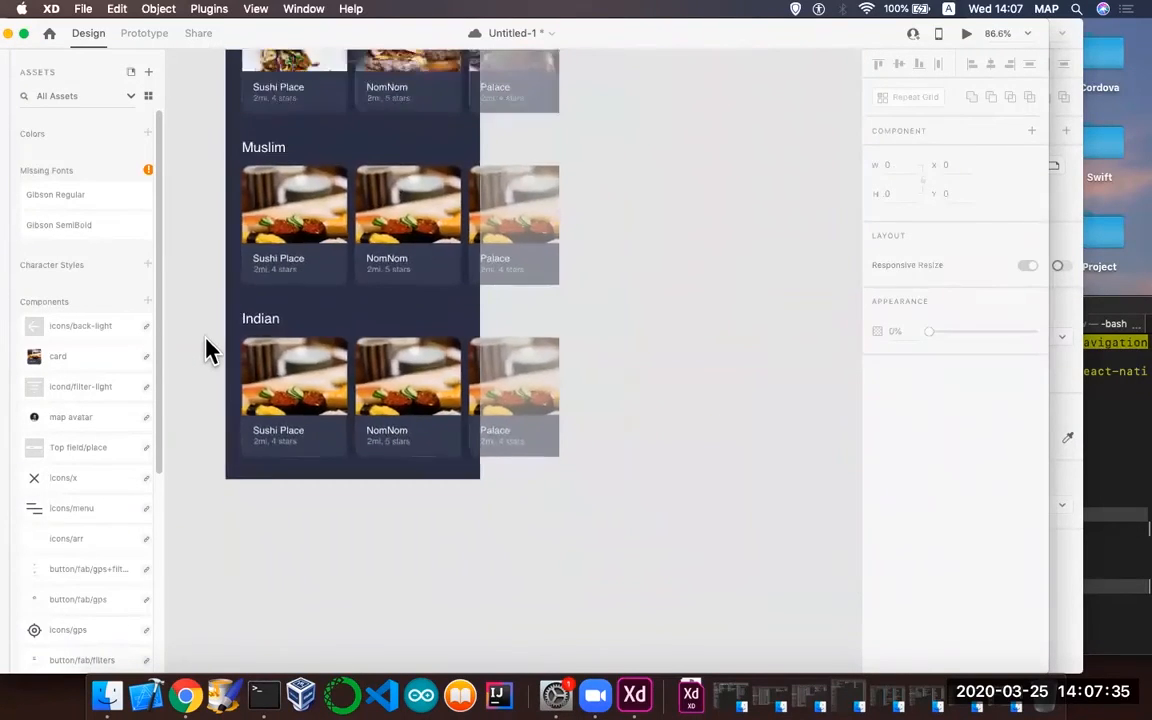
pyautogui.scroll(4, 206, 347)
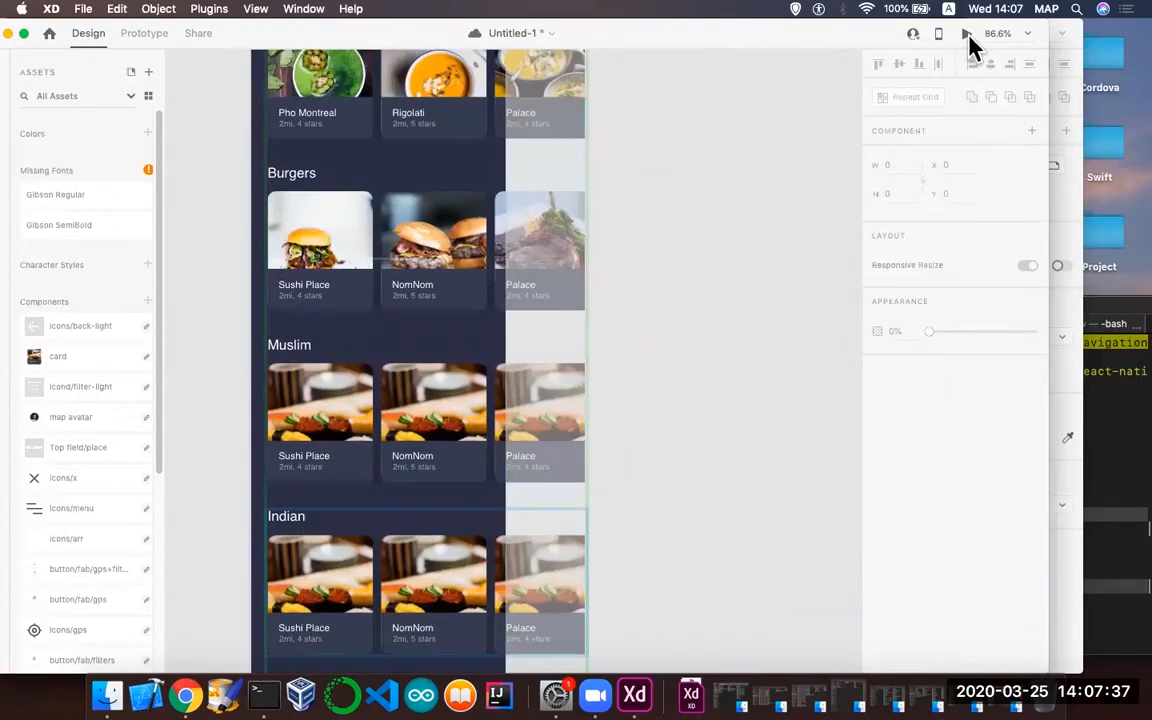
pyautogui.click(966, 35)
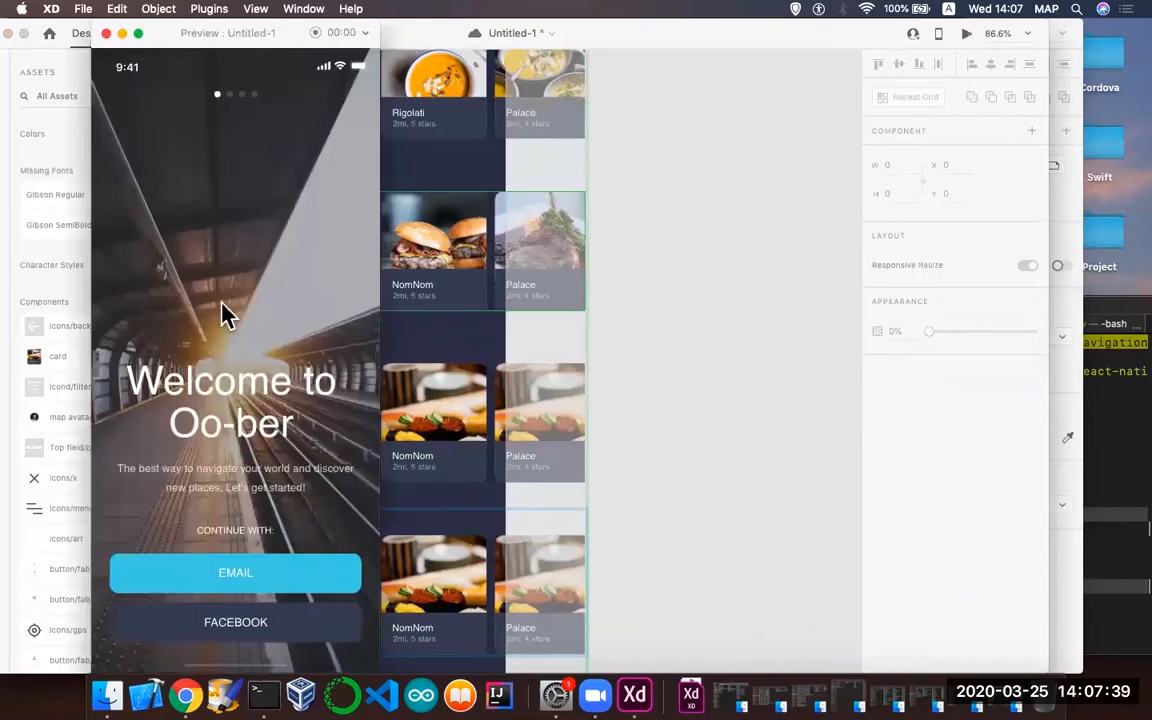
pyautogui.click(268, 586)
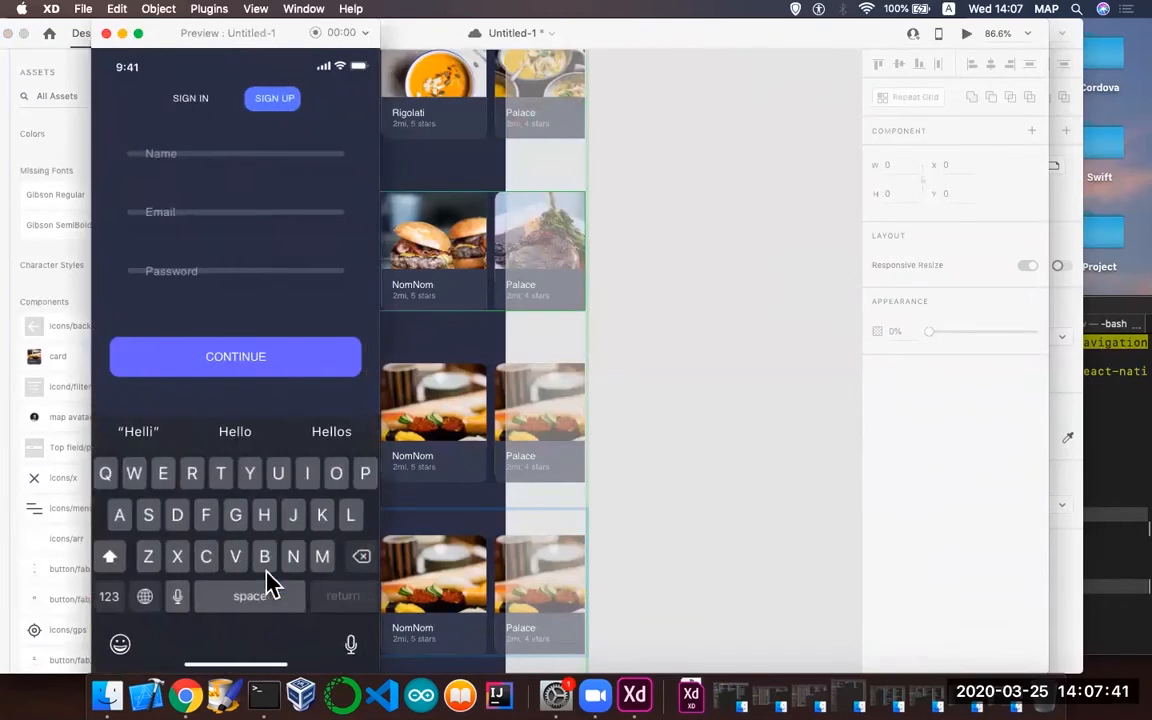
pyautogui.click(275, 373)
pyautogui.click(237, 624)
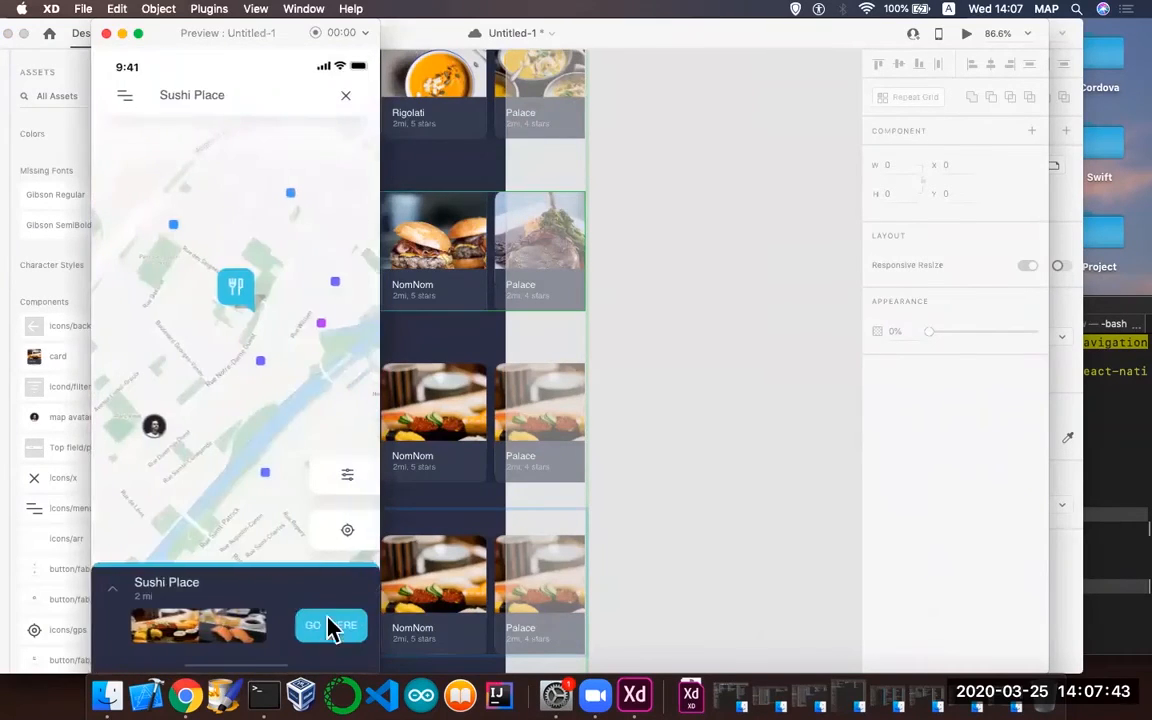
pyautogui.click(234, 290)
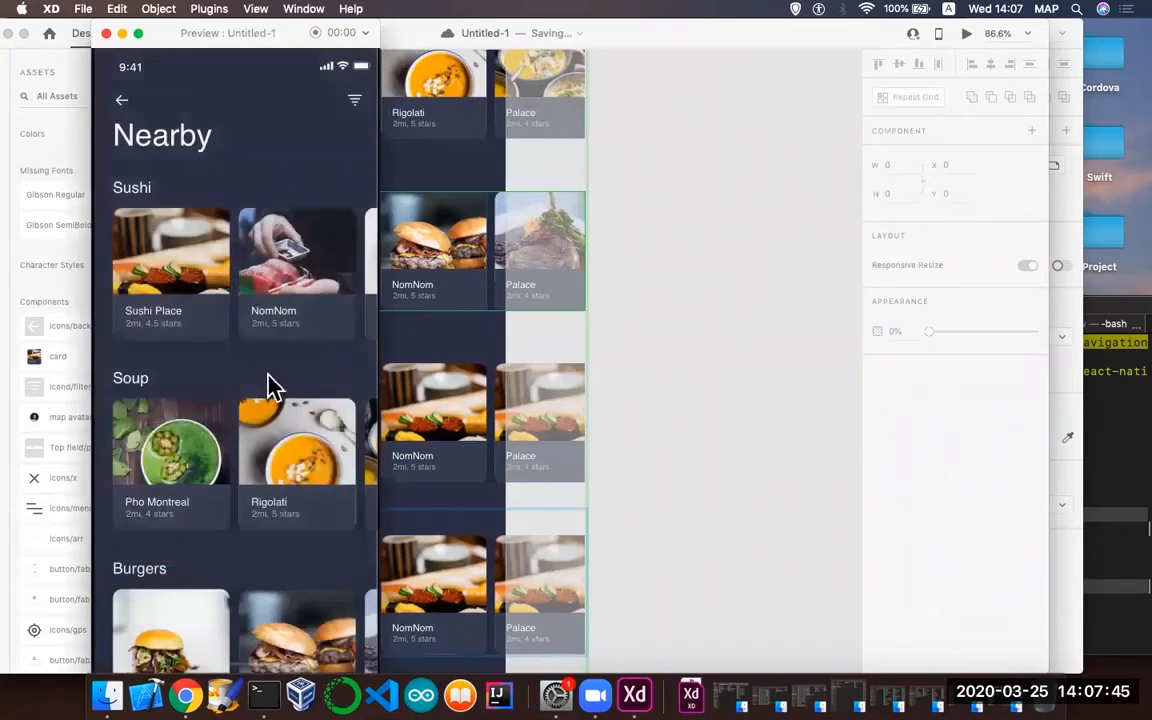
# - Scroll the previewed Nearby screen down to the Indian row and back up to check the relabelled rows
pyautogui.moveTo(237, 520); pyautogui.dragTo(275, 240)
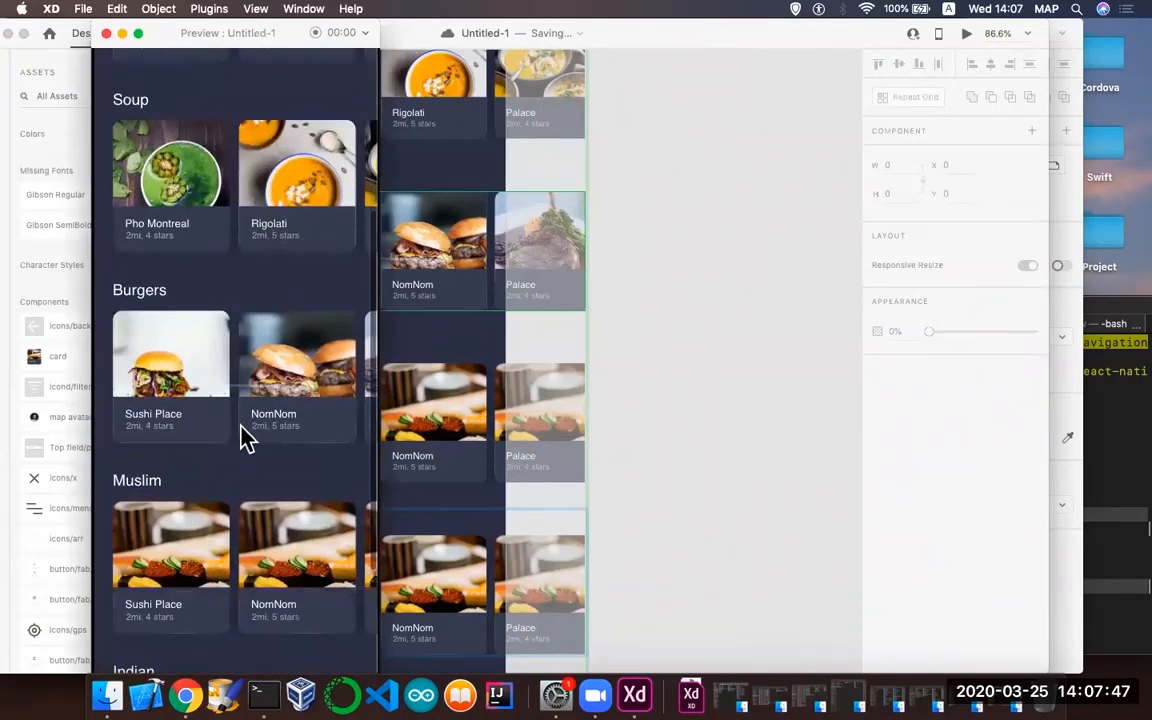
pyautogui.moveTo(245, 437); pyautogui.dragTo(255, 145)
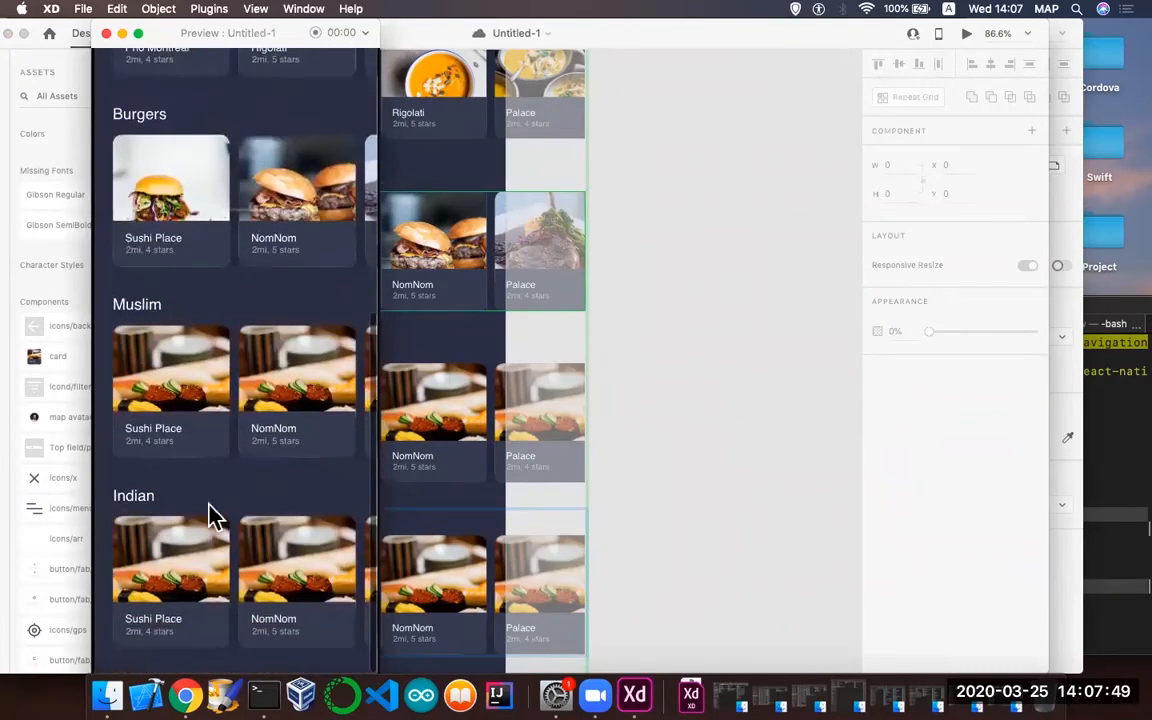
pyautogui.moveTo(208, 515); pyautogui.dragTo(257, 591)
pyautogui.moveTo(316, 275); pyautogui.dragTo(301, 489)
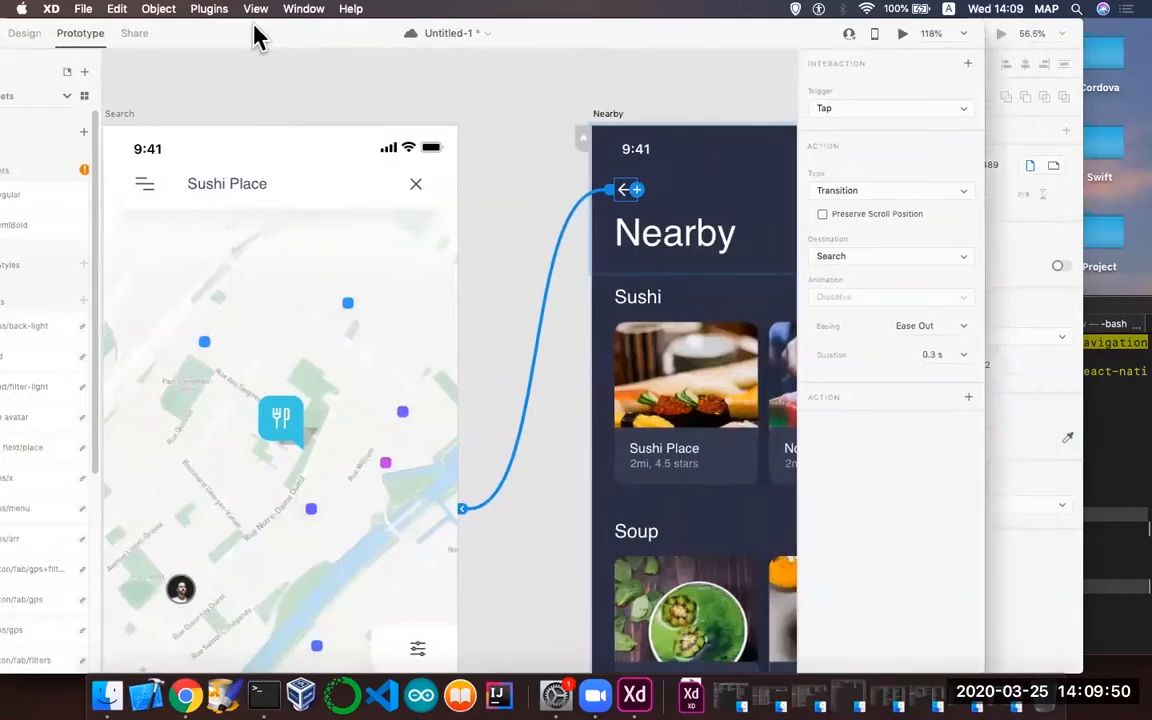
# - Bring the whole design window into view, preview the Nearby artboard briefly, and close the preview
pyautogui.moveTo(267, 35); pyautogui.dragTo(356, 30)
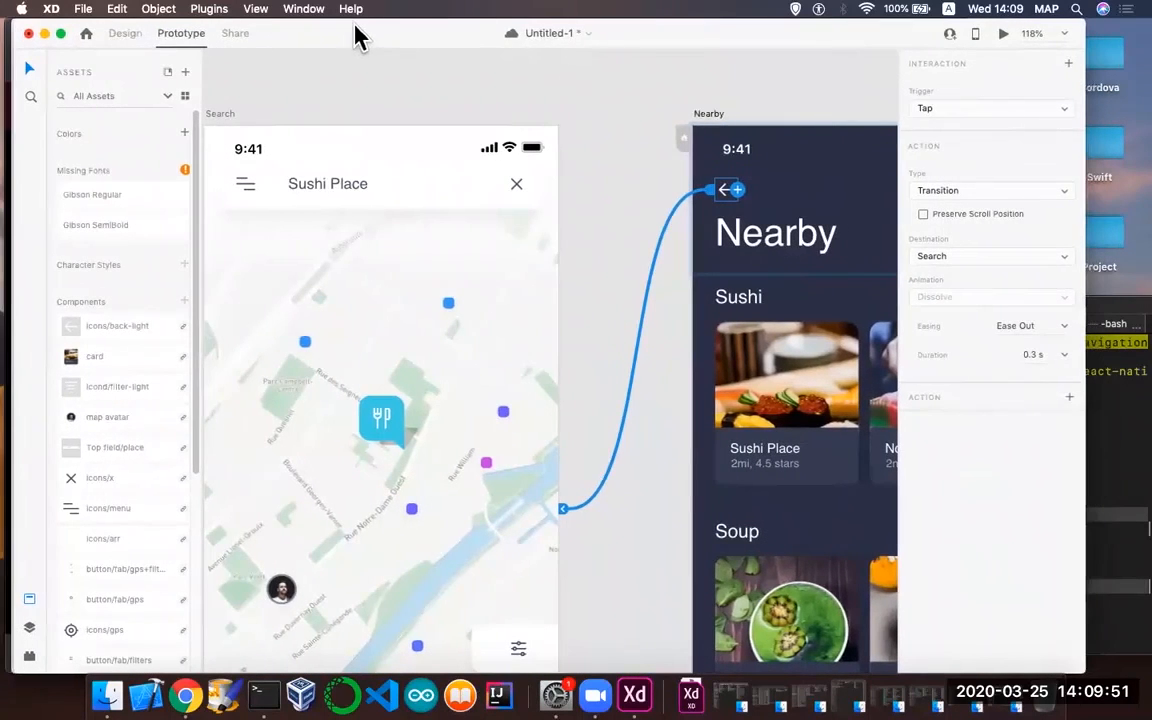
pyautogui.click(1004, 38)
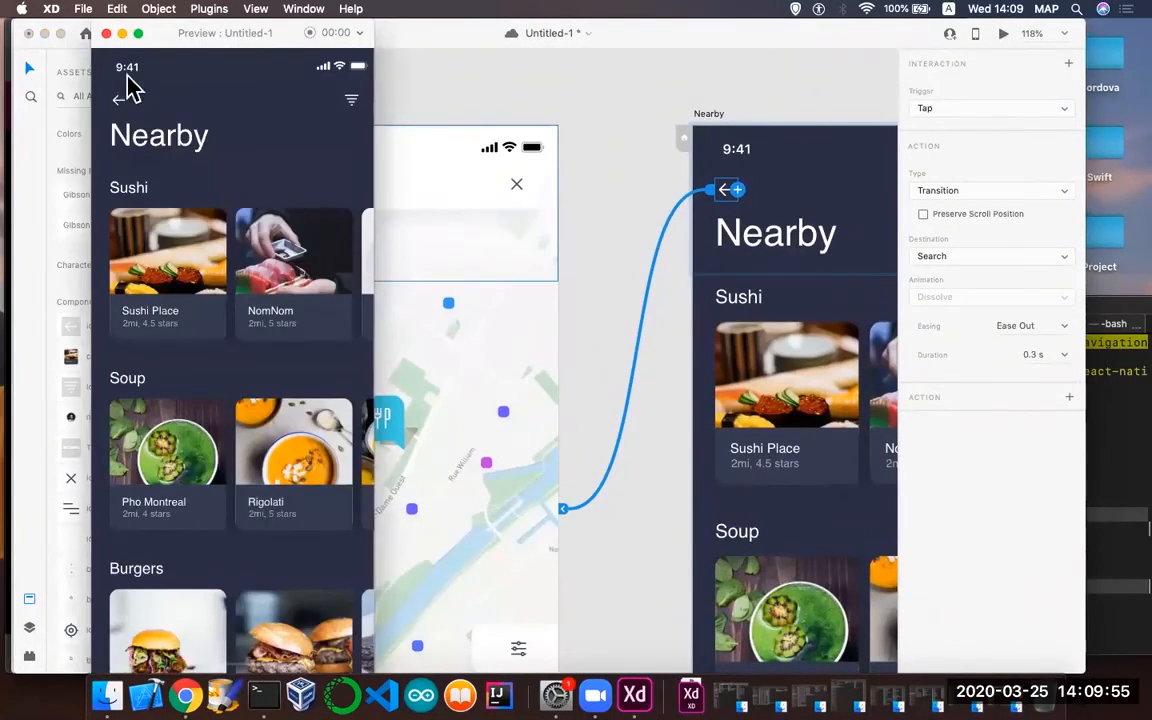
pyautogui.click(107, 34)
# - Preview the full flow from the Splash artboard to Nearby, scroll its rows, and return to Search through the back arrow
pyautogui.hscroll(-15, 458, 275)
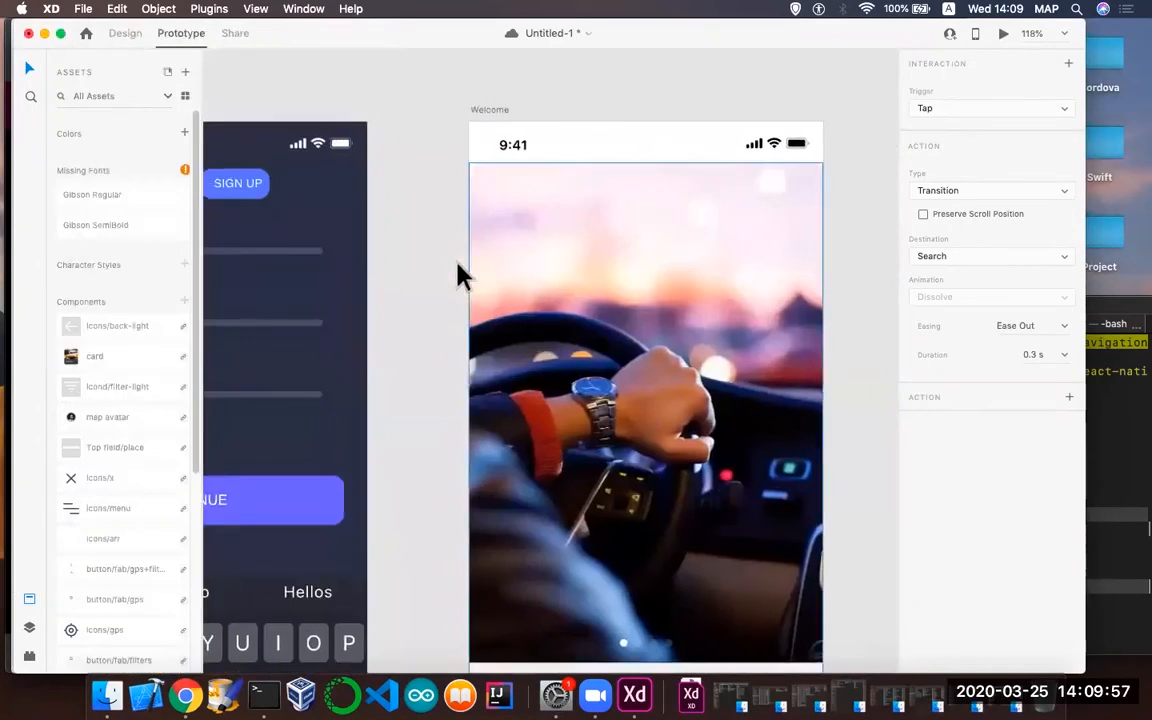
pyautogui.scroll(-10, 425, 292)
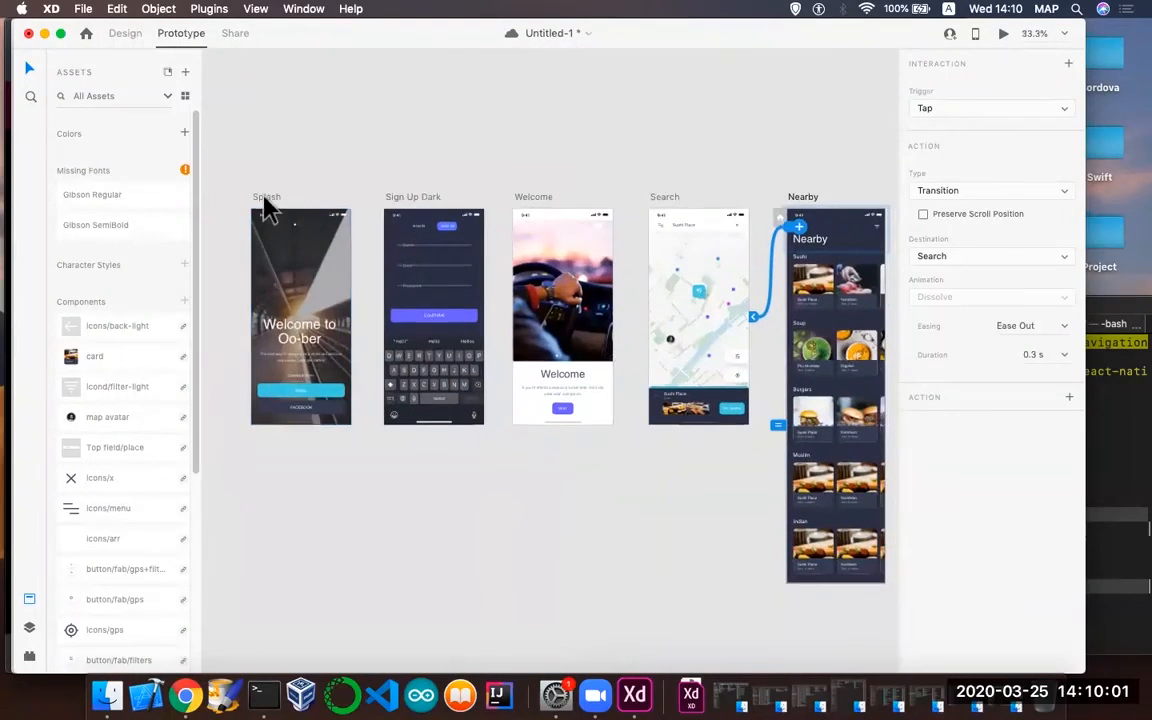
pyautogui.click(266, 200)
pyautogui.click(1003, 36)
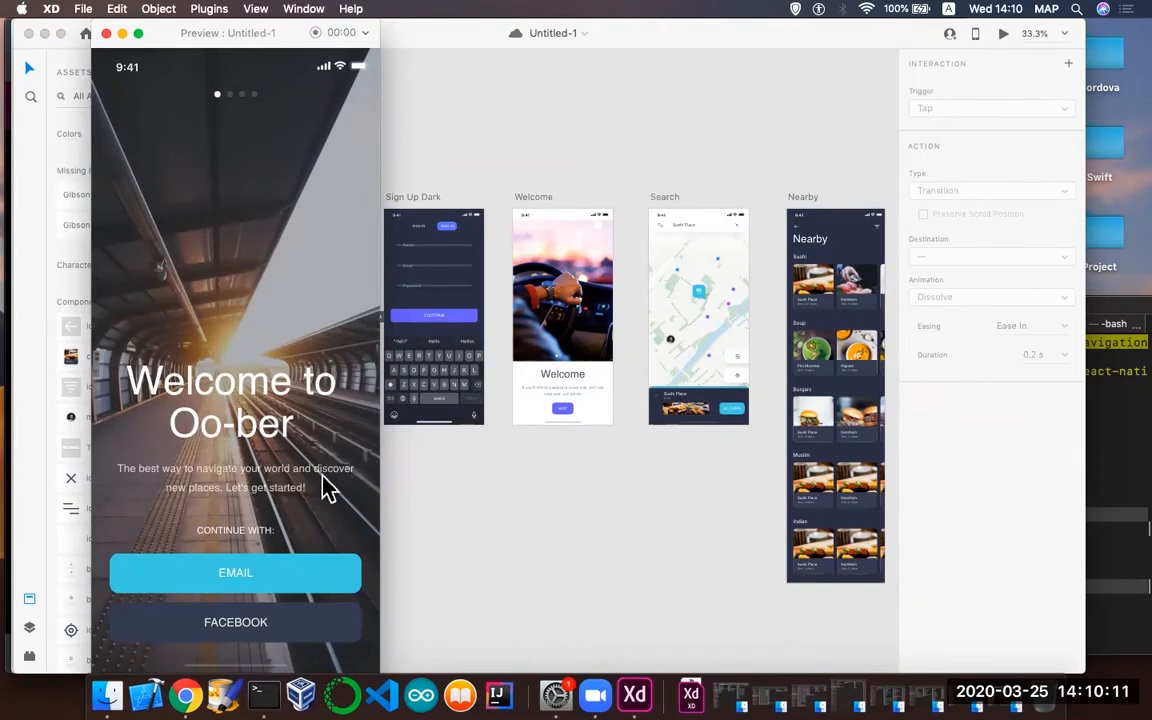
pyautogui.click(292, 580)
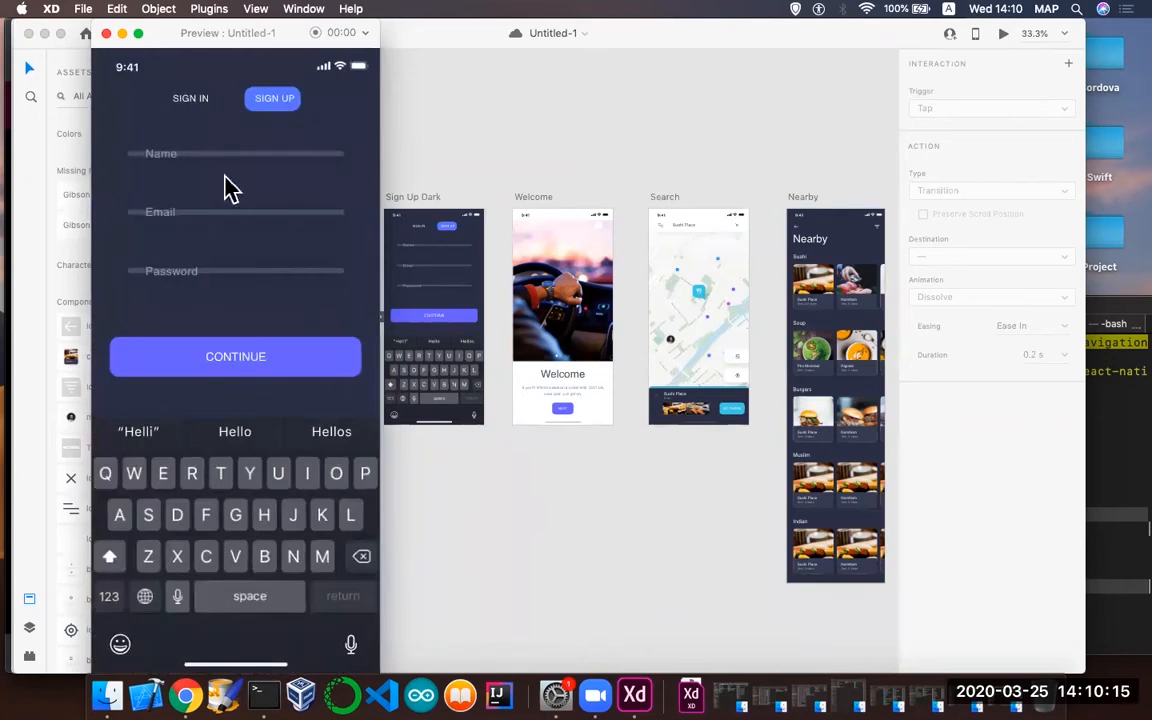
pyautogui.click(334, 371)
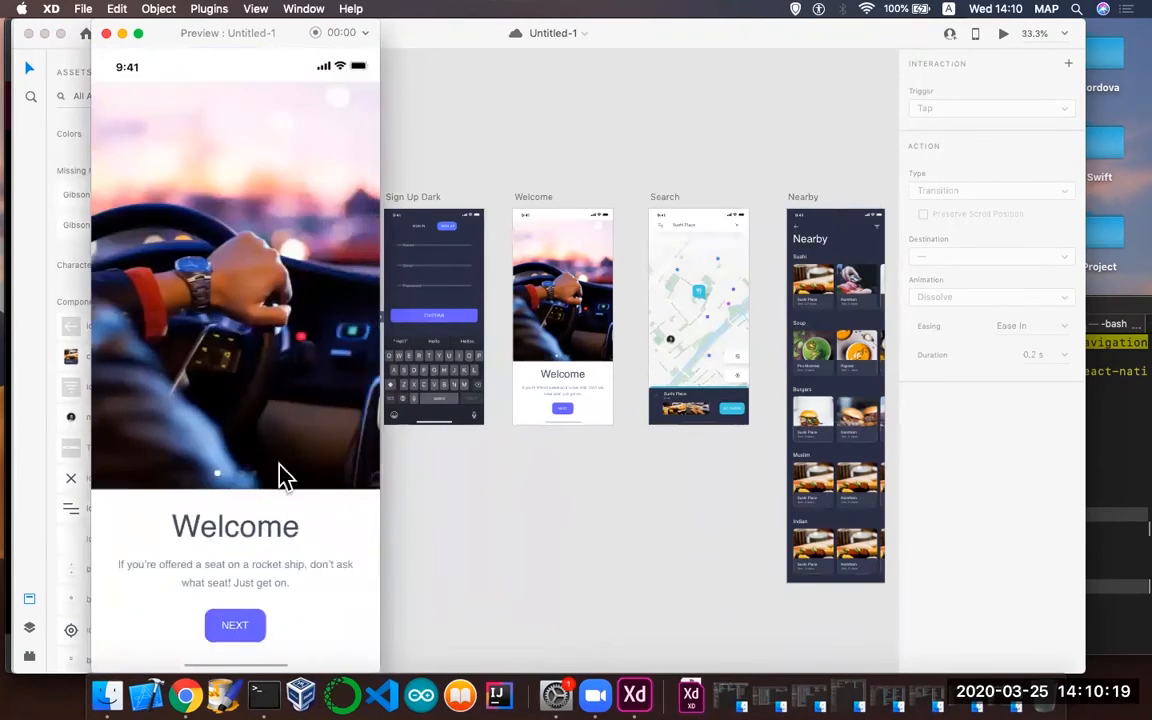
pyautogui.click(236, 627)
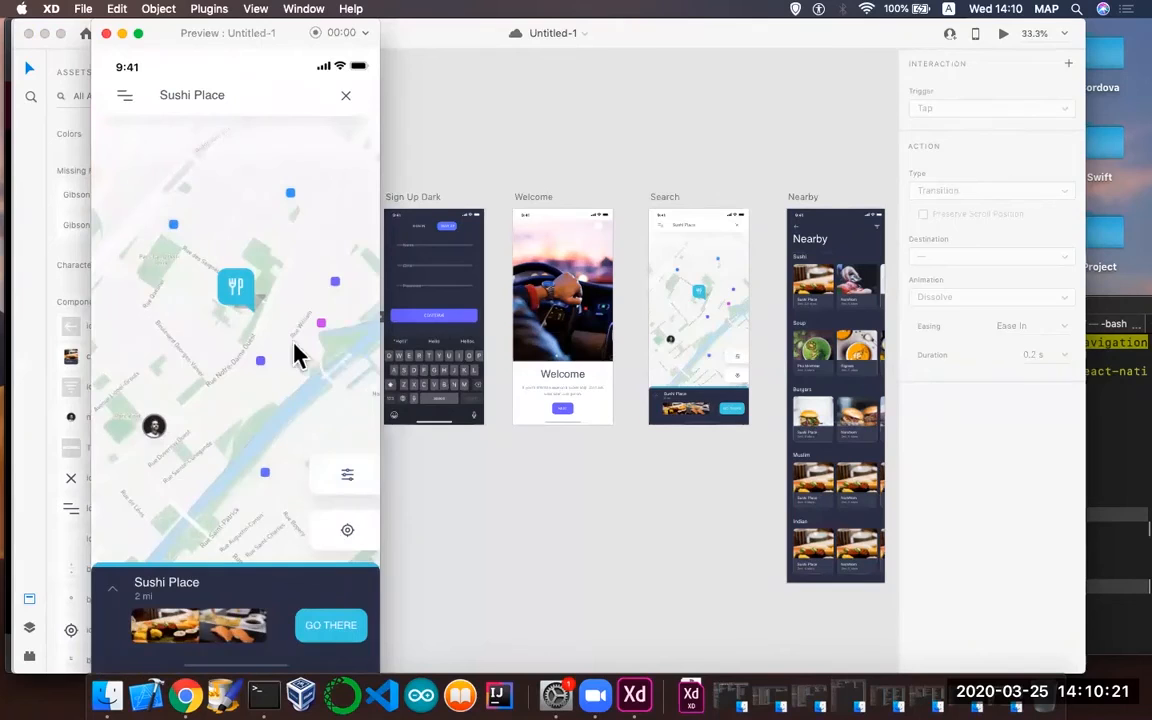
pyautogui.click(243, 292)
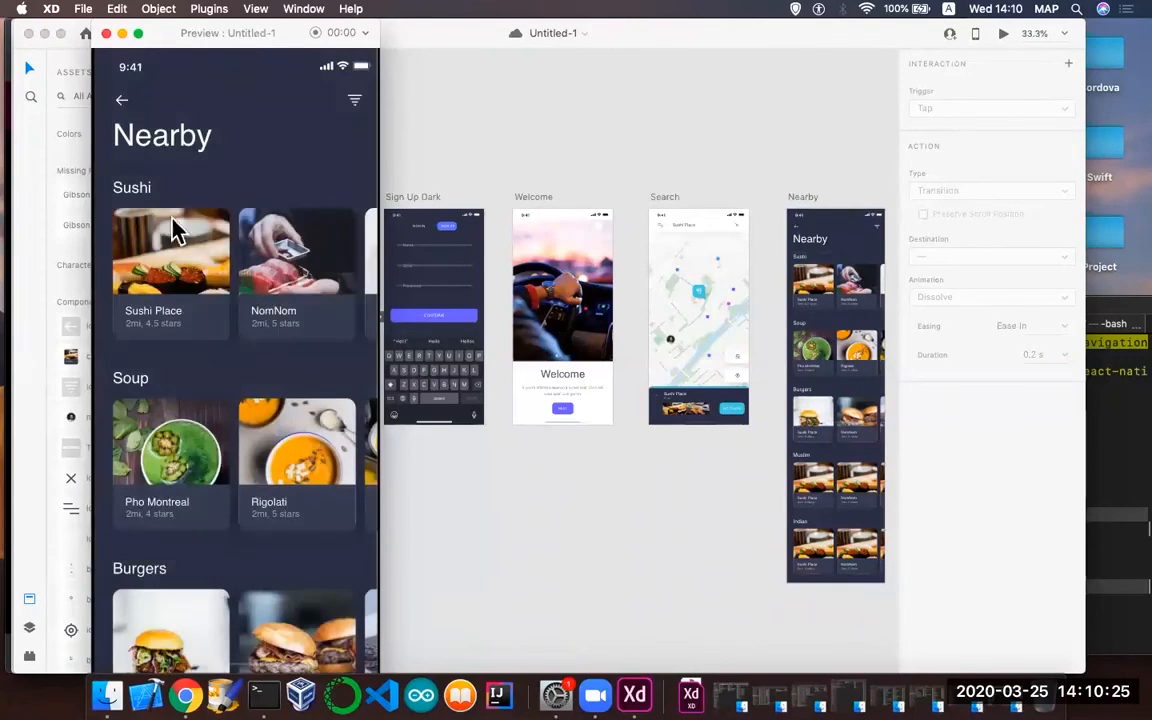
pyautogui.moveTo(258, 560); pyautogui.dragTo(192, 502)
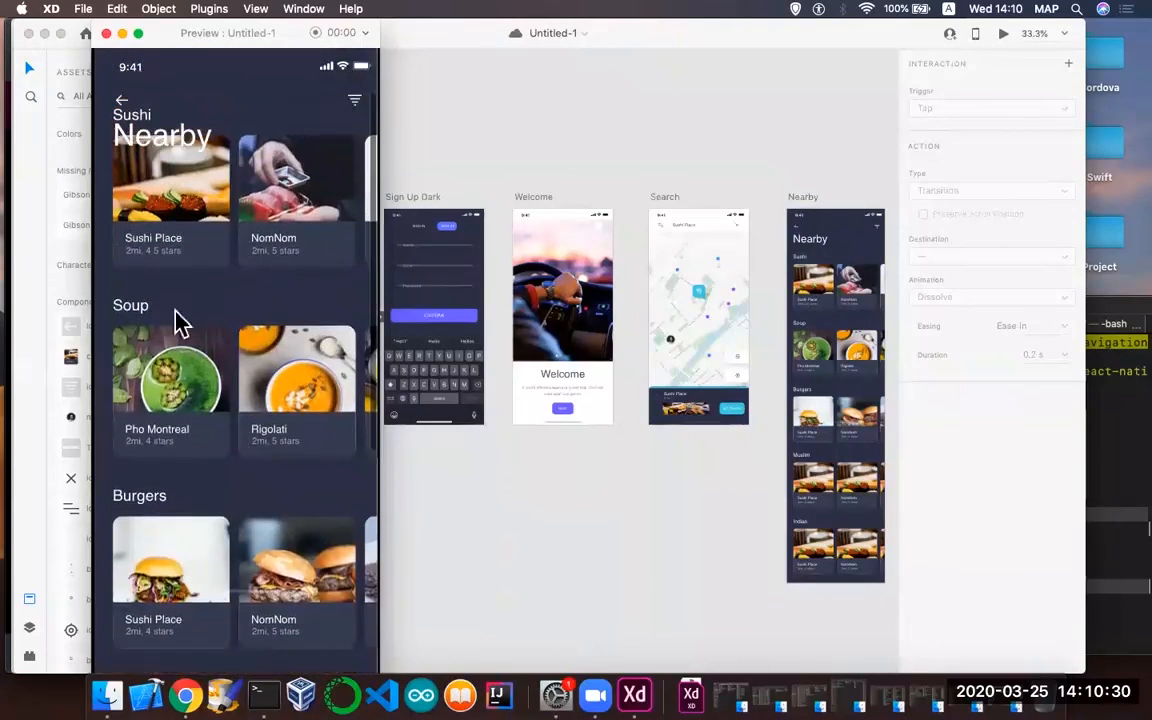
pyautogui.click(121, 110)
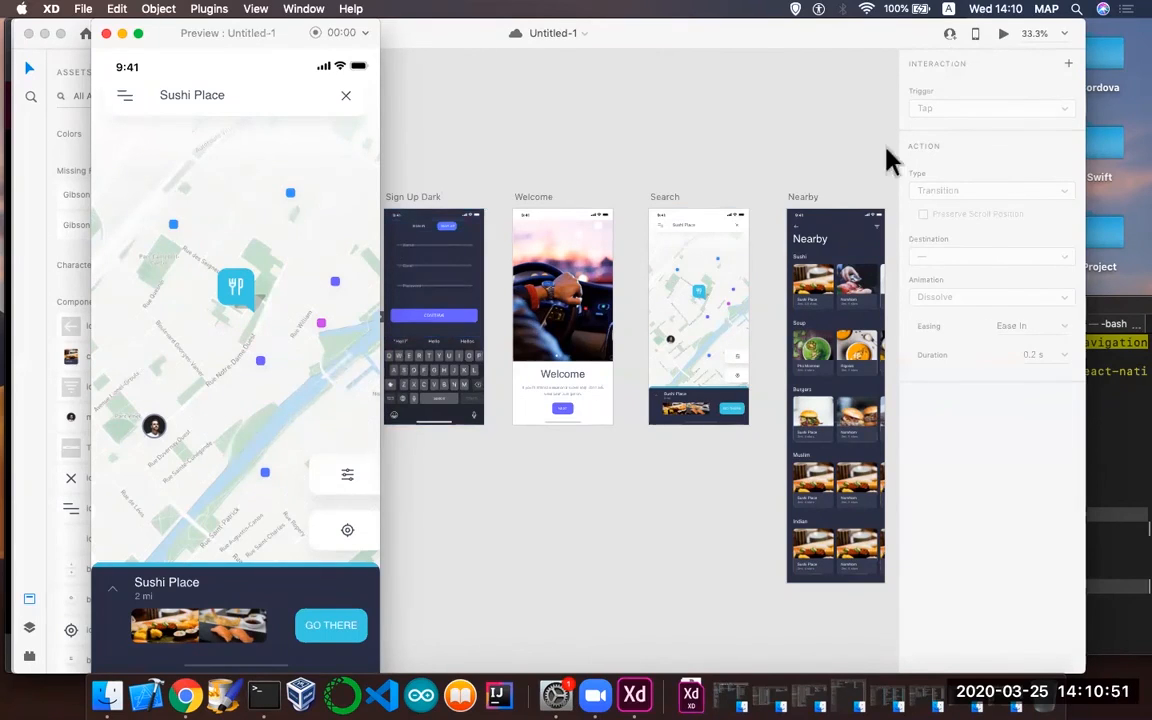
# - Reposition the design window lower on the screen and examine the options for previewing the prototype on a device
pyautogui.click(976, 38)
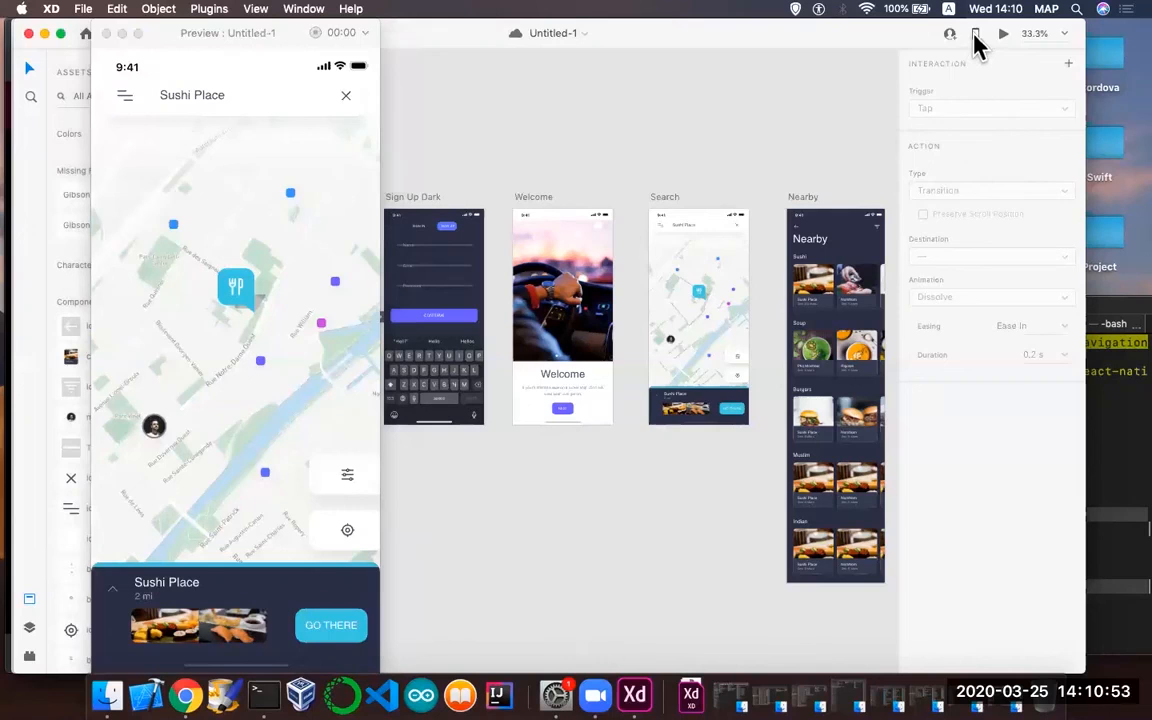
pyautogui.click(840, 40)
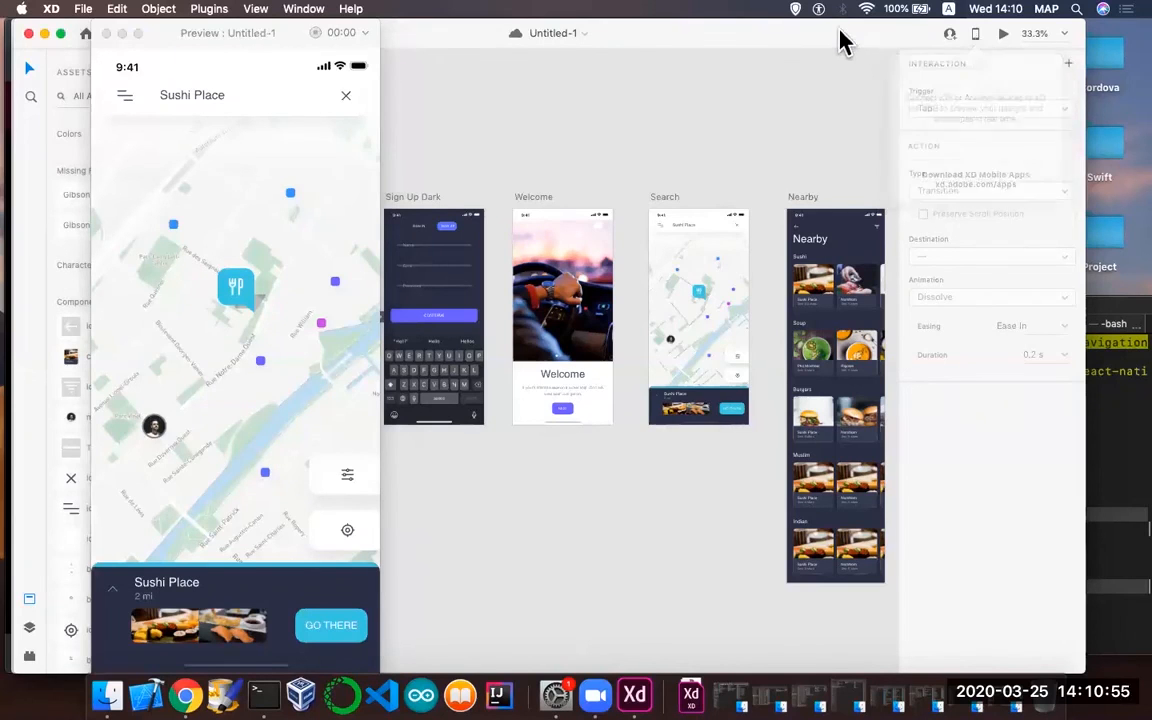
pyautogui.moveTo(861, 38); pyautogui.dragTo(685, 18)
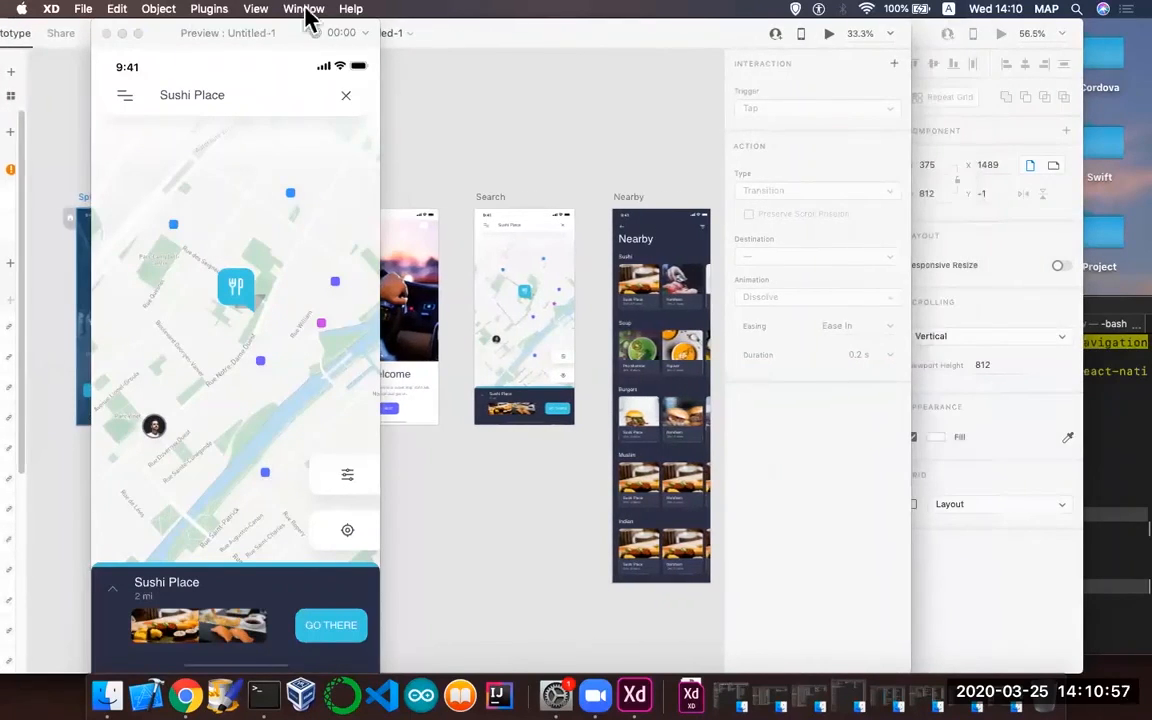
pyautogui.click(687, 105)
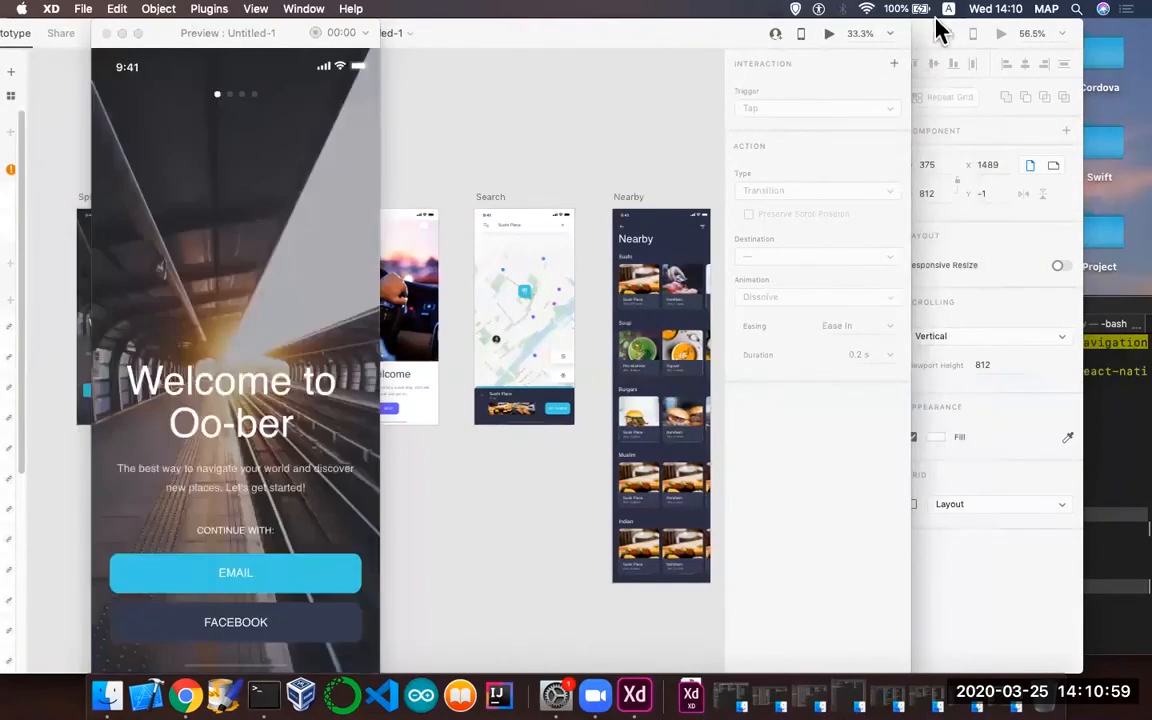
pyautogui.moveTo(903, 30); pyautogui.dragTo(915, 92)
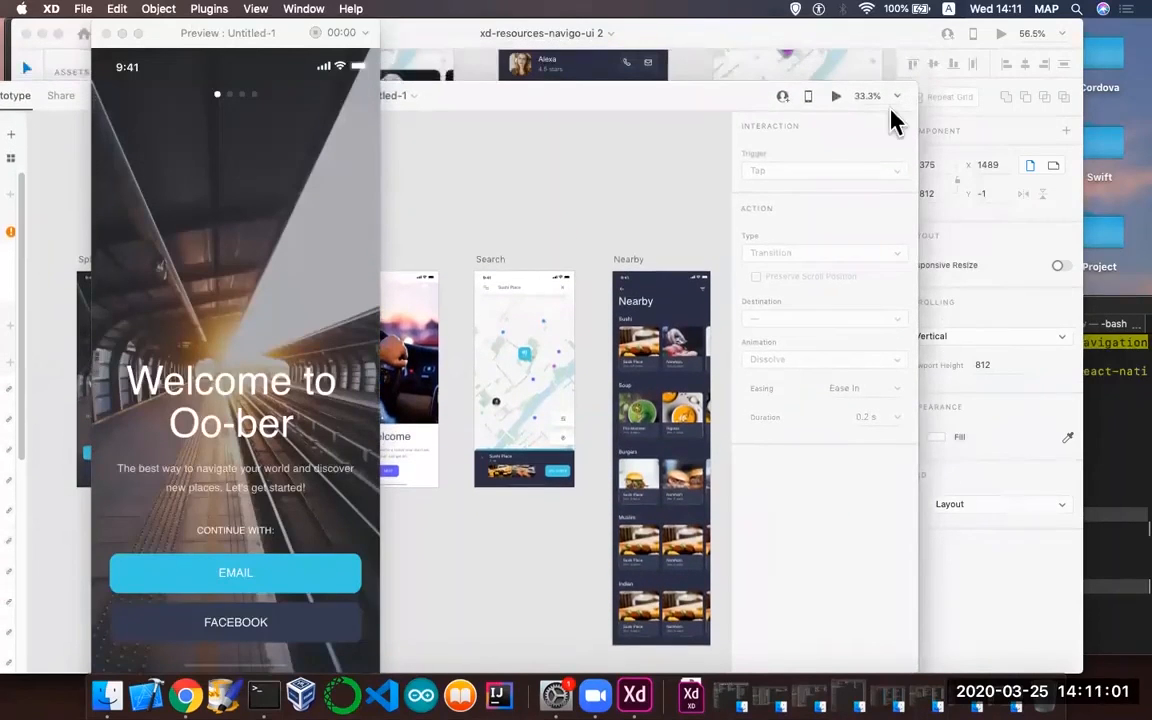
pyautogui.click(810, 100)
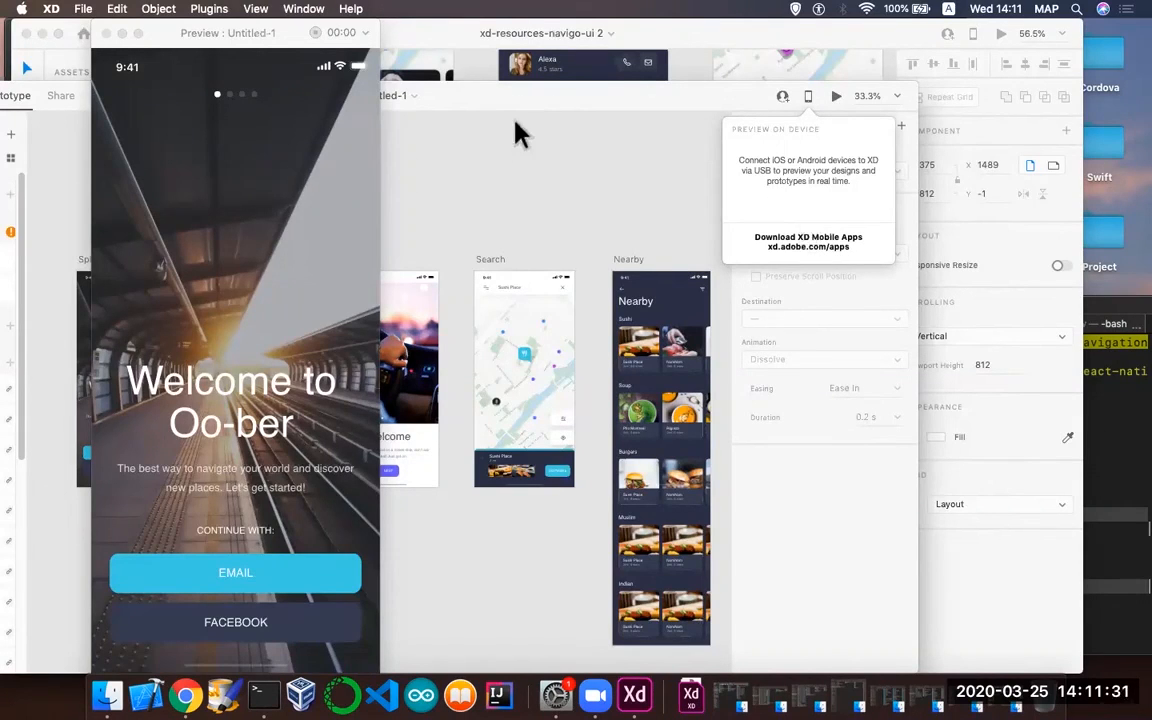
# - Close the preview and save the prototype as a cloud document named "Oo-ber 2"
pyautogui.click(85, 10)
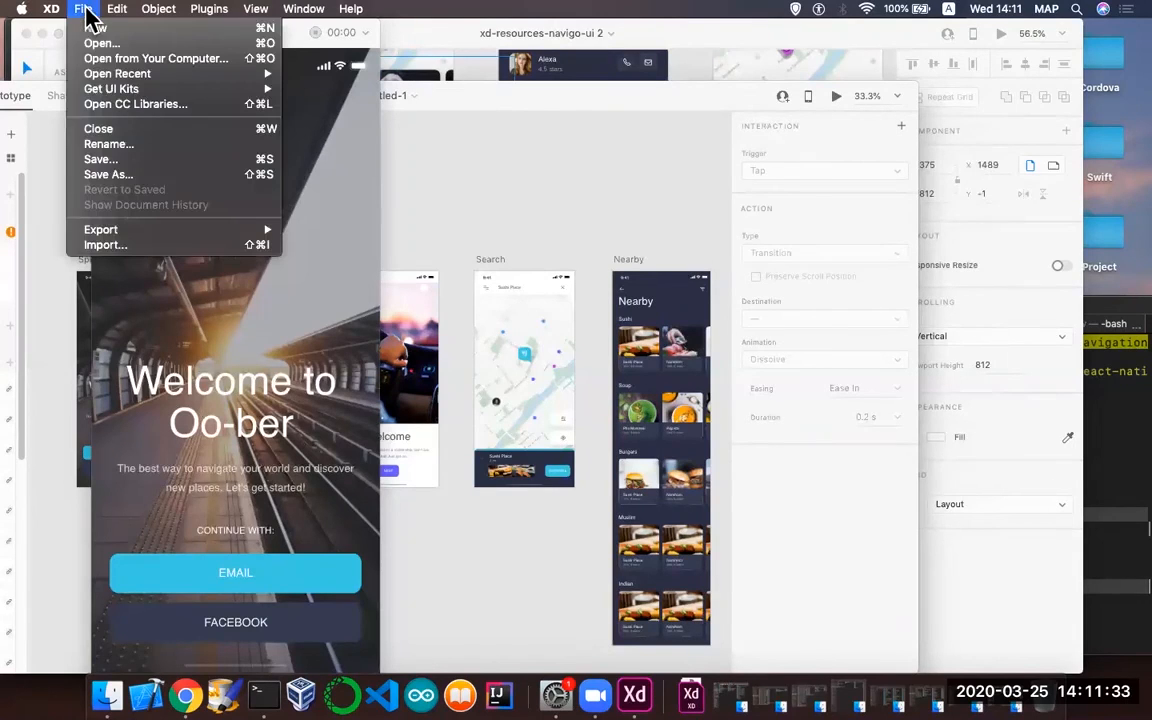
pyautogui.click(123, 185)
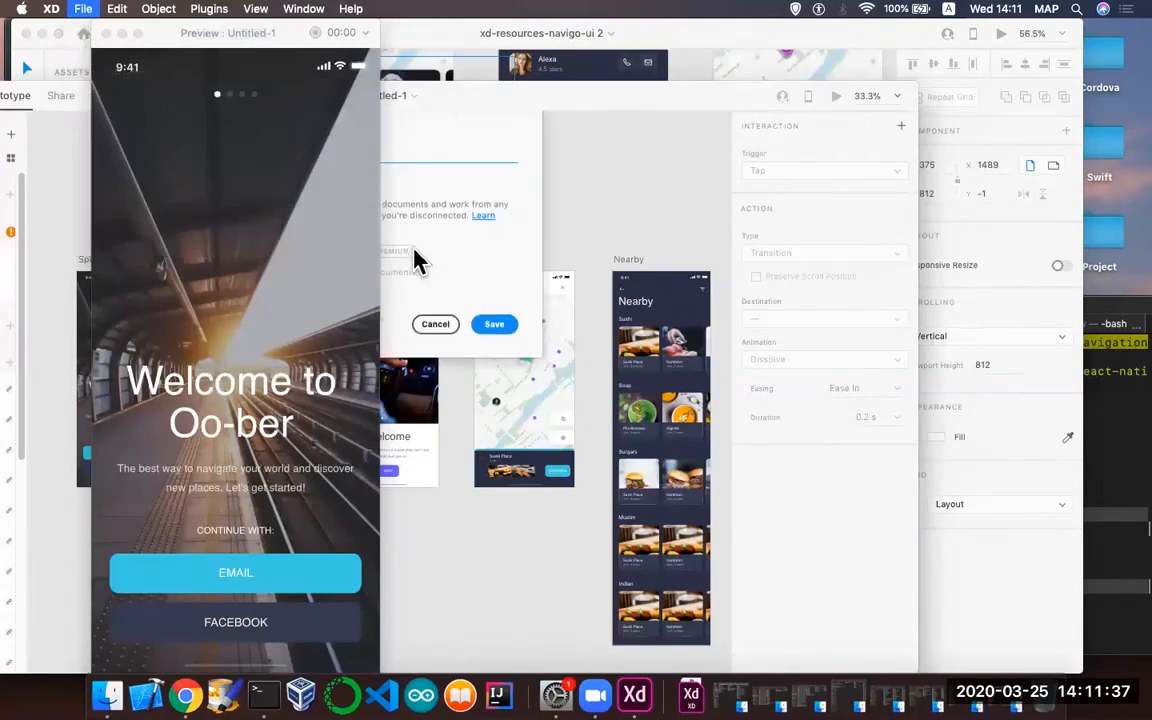
pyautogui.click(106, 34)
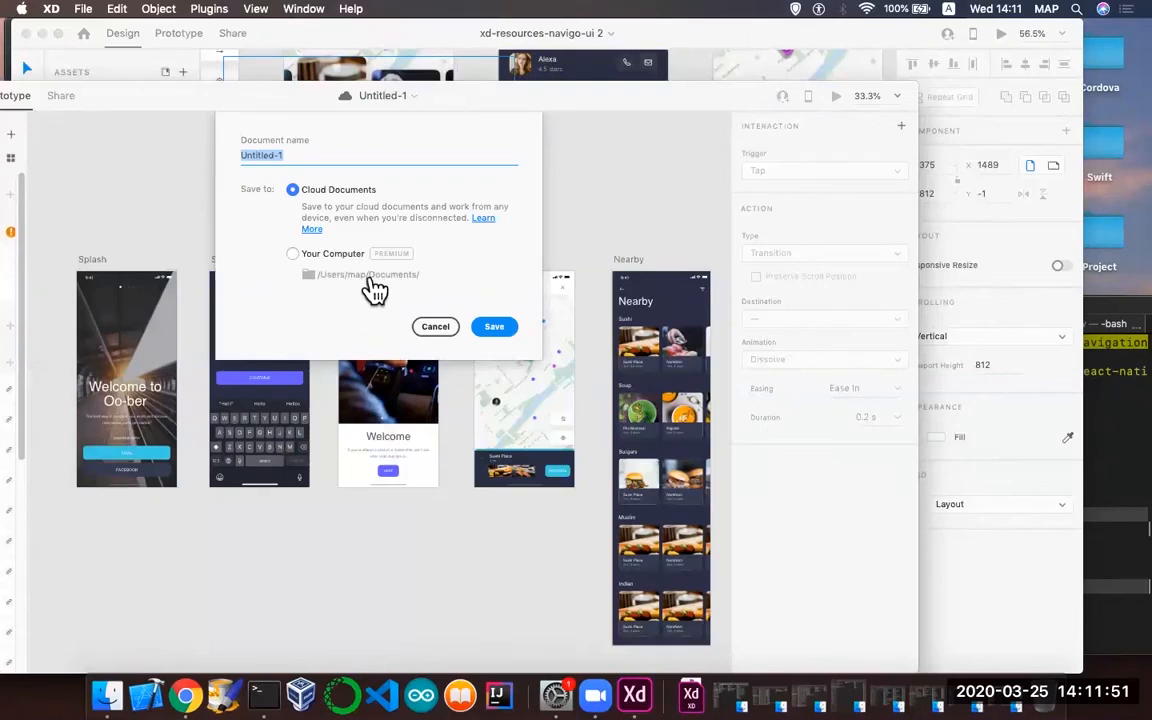
pyautogui.moveTo(385, 255)
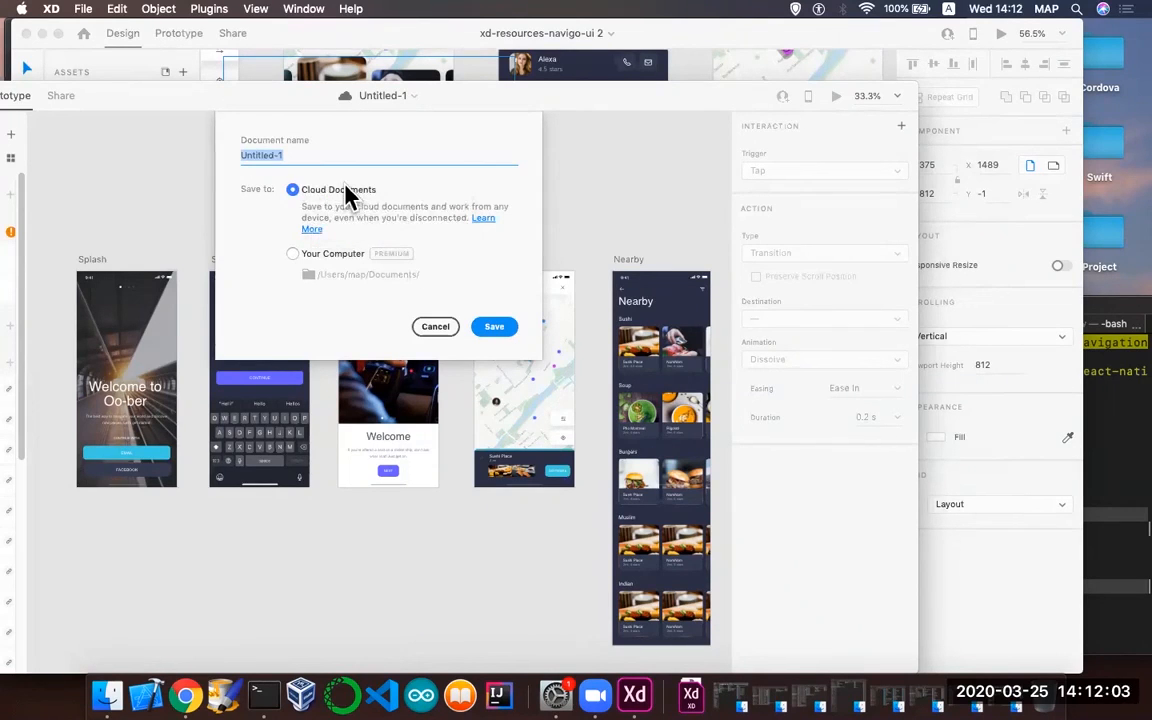
pyautogui.write('Oo-ber 2')
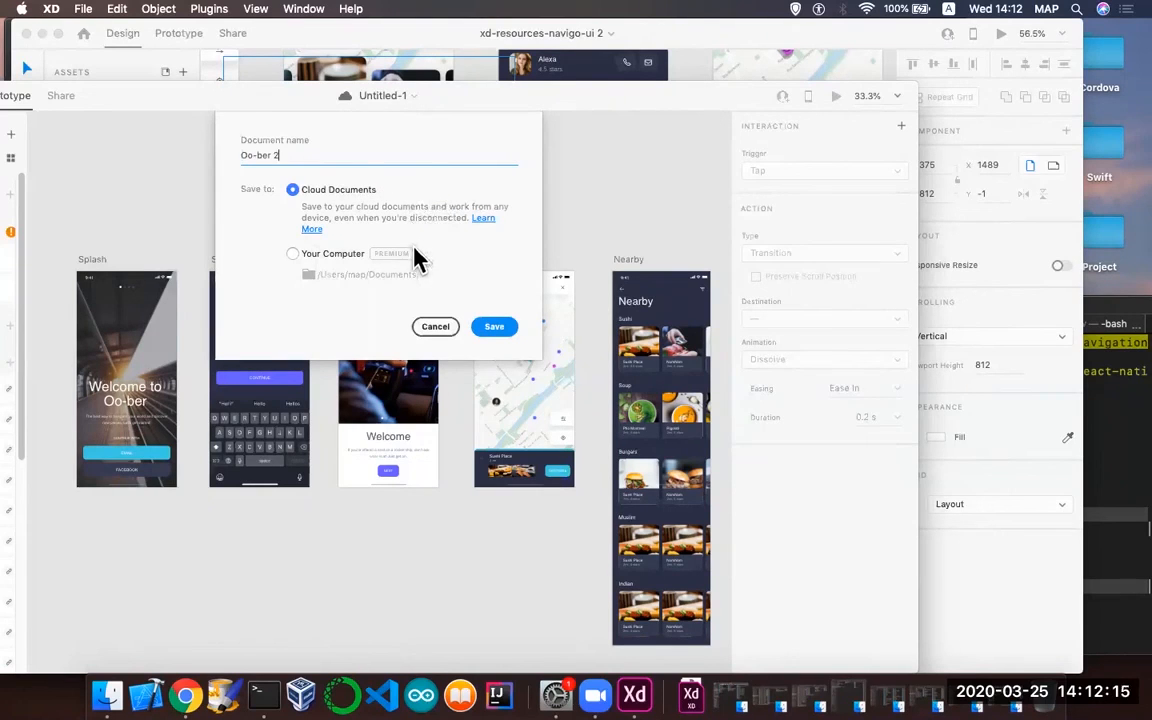
pyautogui.click(496, 328)
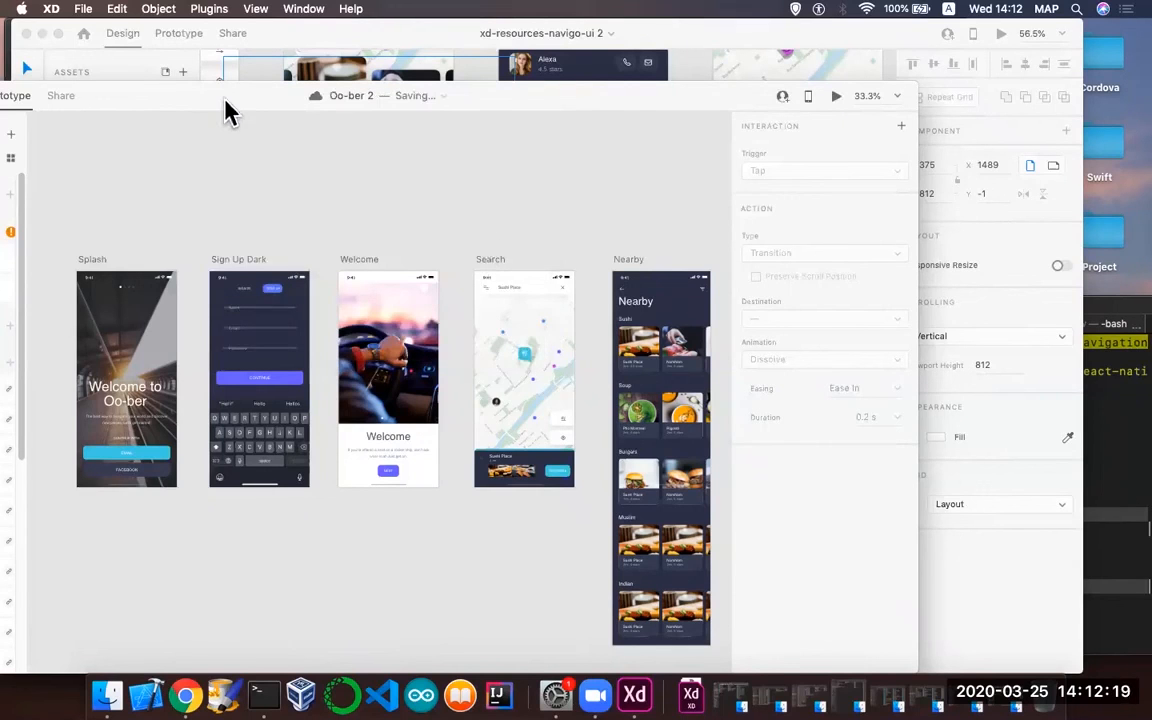
pyautogui.moveTo(220, 96); pyautogui.dragTo(279, 38)
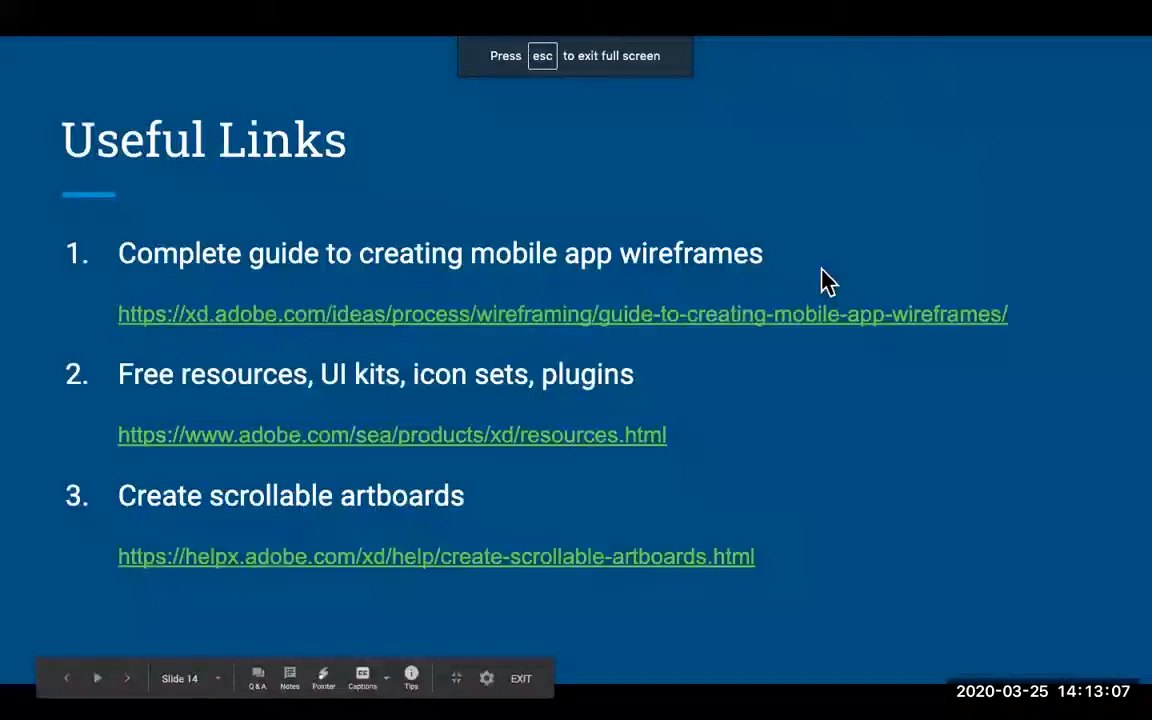